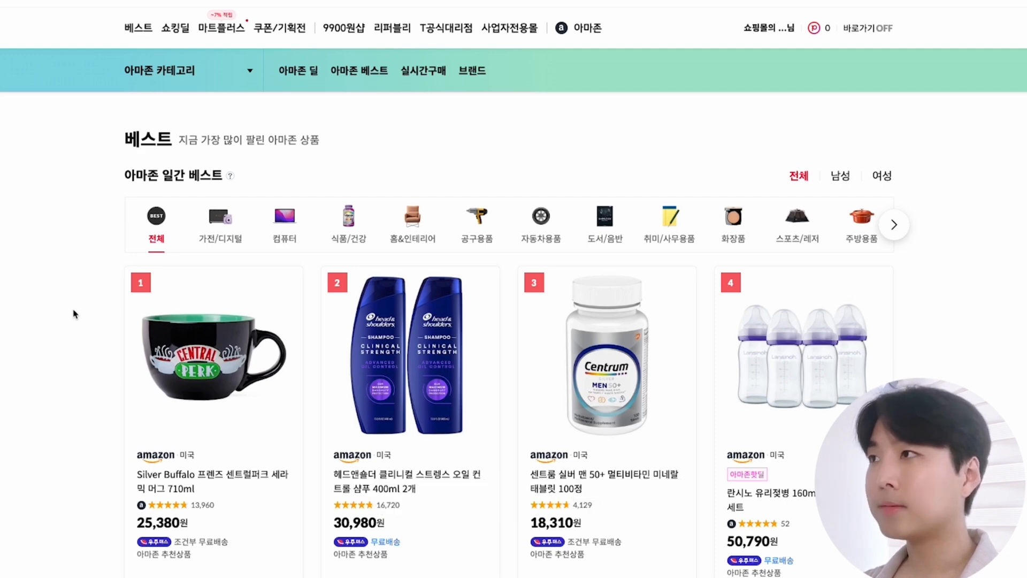
Place the 11st Amazon best page beside Naver price comparison and search Naver for "실버 버팔로 세라믹 머그".
key(super+Left)
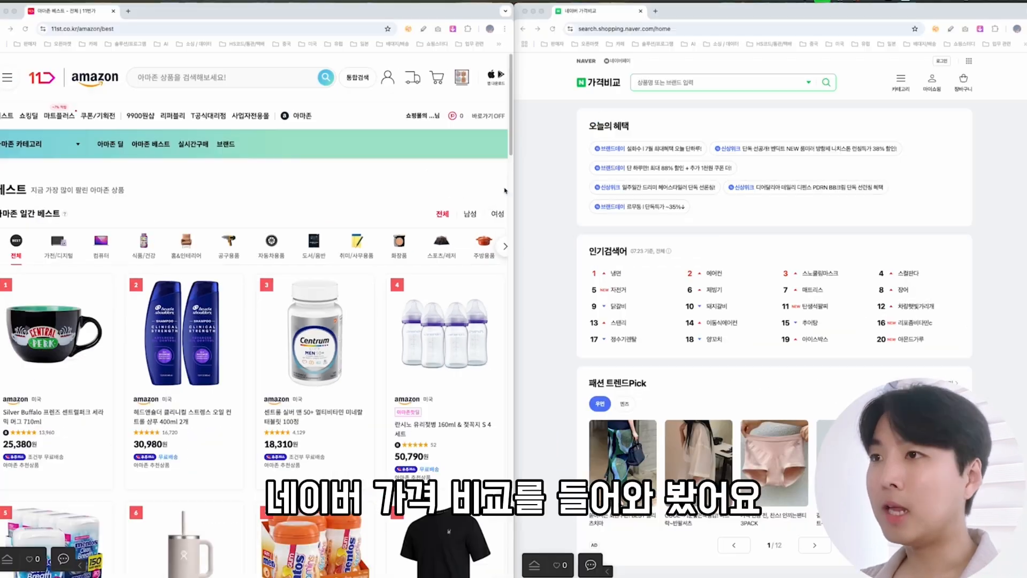
click(627, 129)
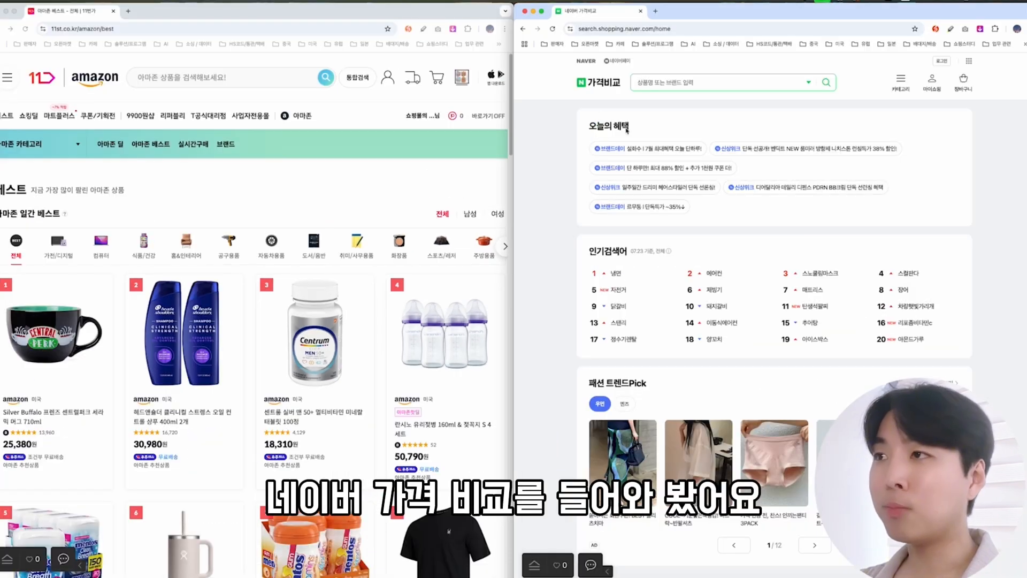
click(675, 80)
text(실버 버팔로)
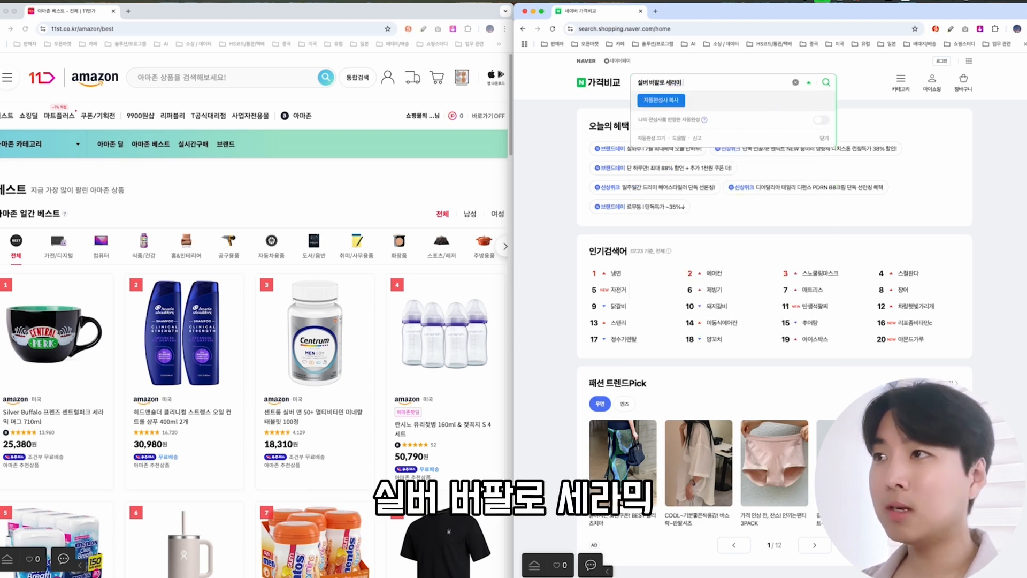
text( 세라믹 머그)
key(Return)
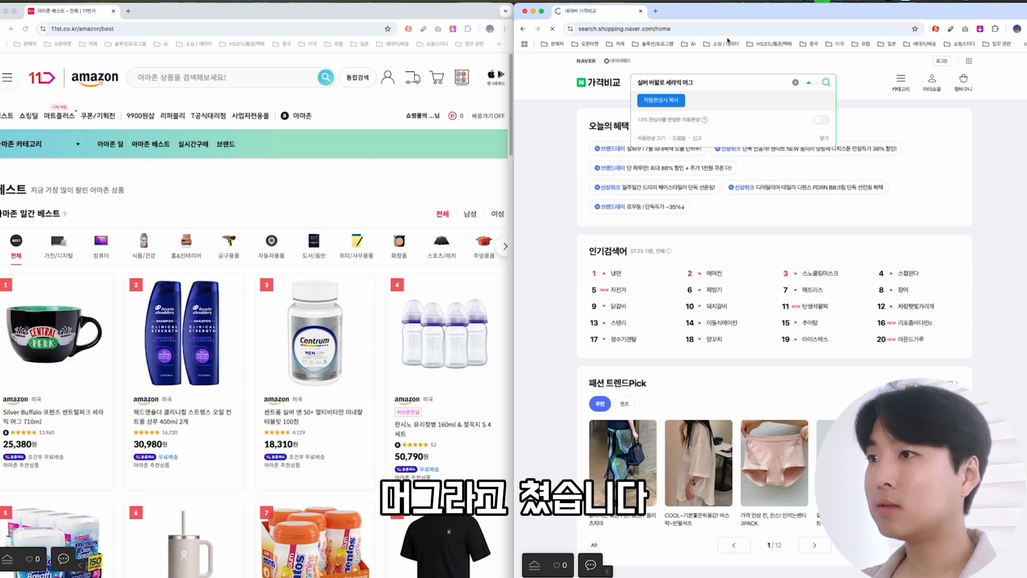
Find the black Friends Central Perk ceramic mug in the Naver results and highlight its listing.
scroll(556, 273, down, 20)
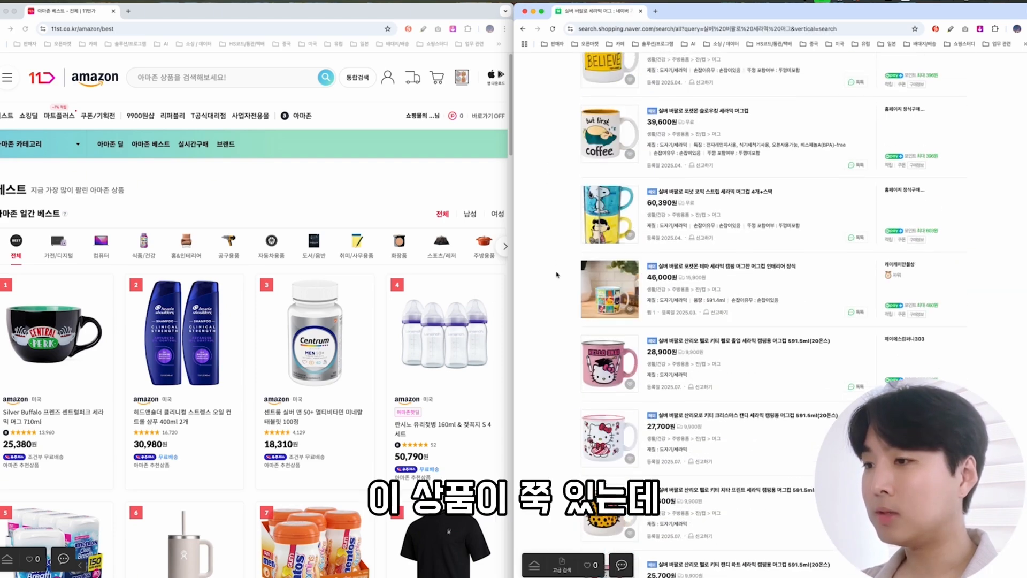
scroll(556, 274, down, 5)
scroll(555, 273, up, 4)
drag(553, 296, 782, 346)
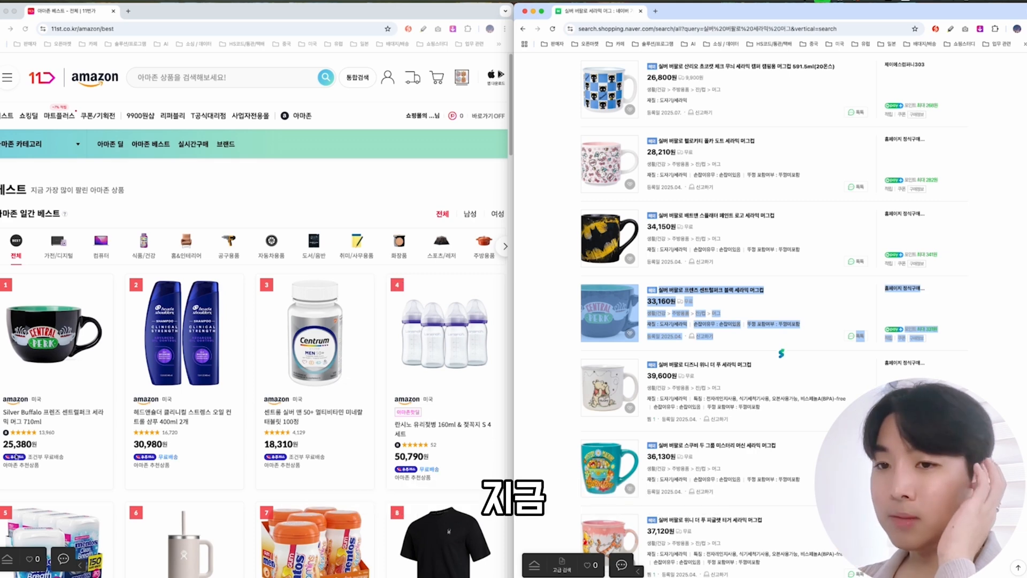
Open the 11st product page of the Silver Buffalo Friends Central Perk mug and clear the highlight on the Naver listing.
click(399, 287)
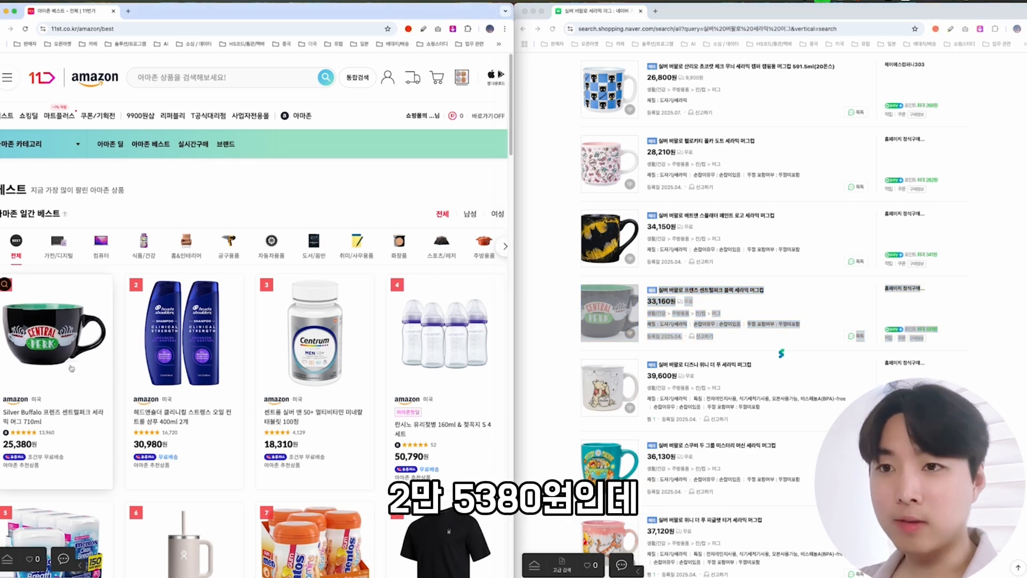
click(83, 342)
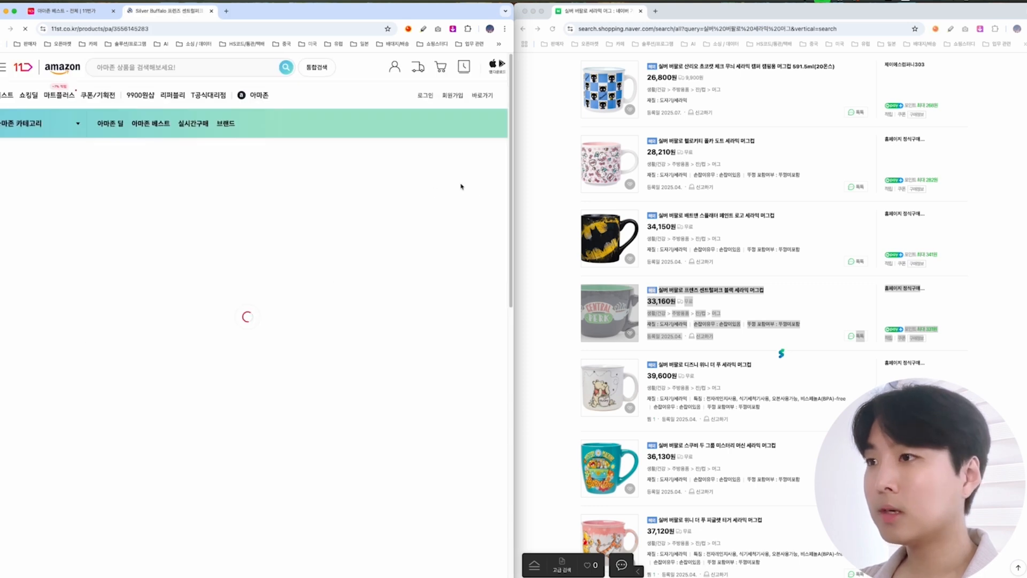
click(549, 298)
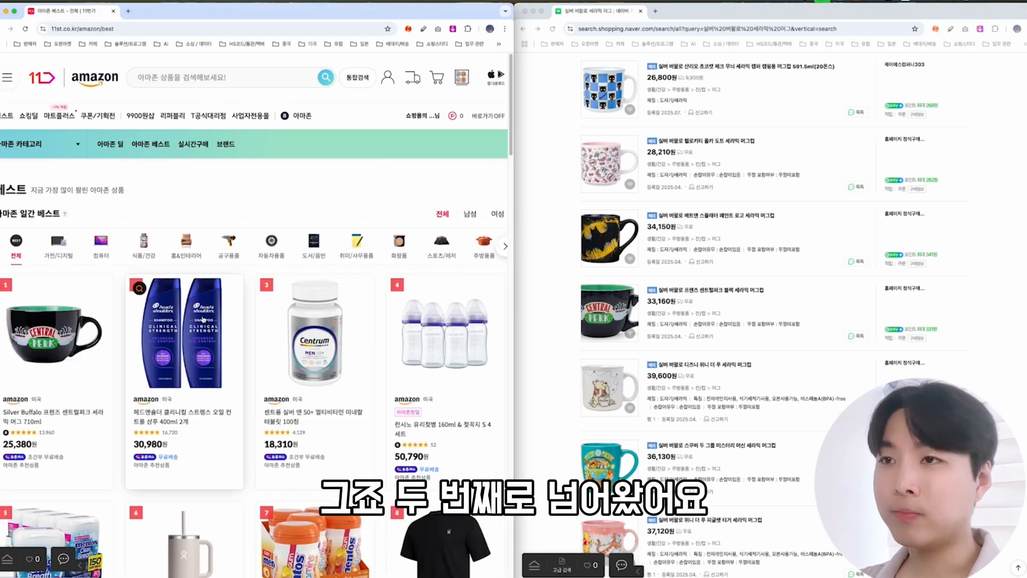
Open the second-ranked Head & Shoulders shampoo on 11st and search Naver price comparison for "헤드앤숄더 클리니컬 샴푸 400".
click(203, 319)
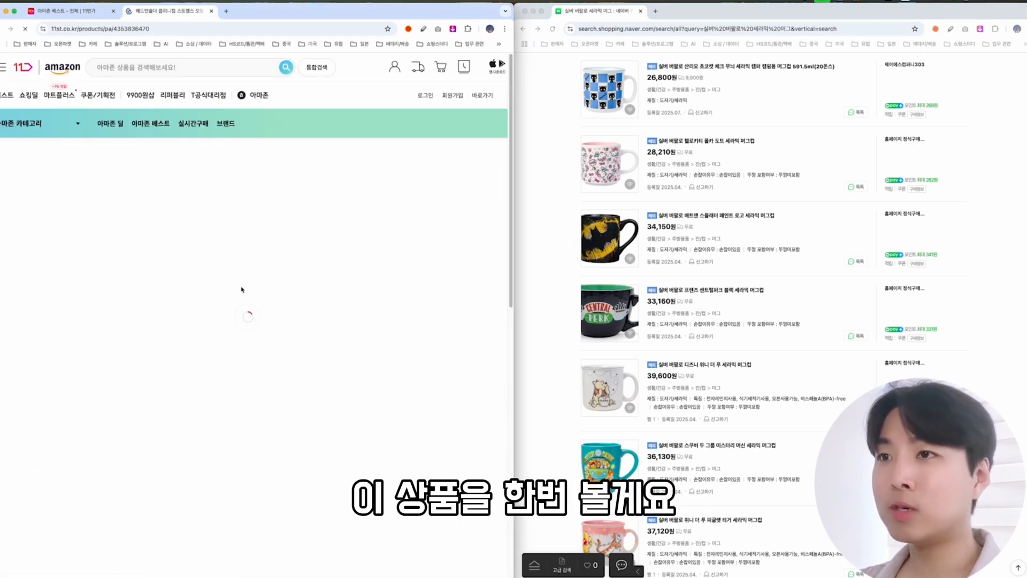
scroll(557, 259, up, 8)
scroll(556, 260, up, 10)
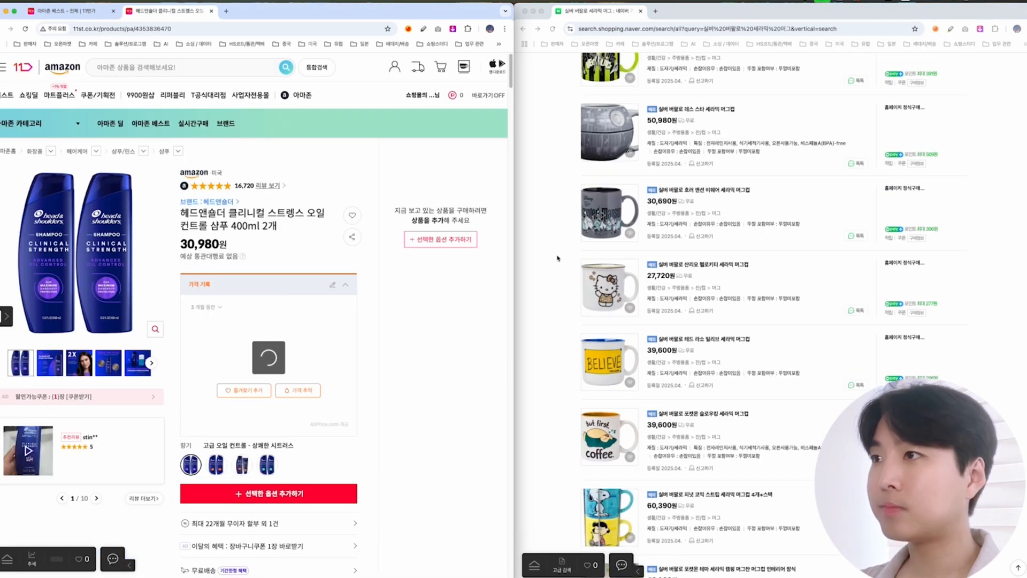
click(683, 85)
triple_click(673, 83)
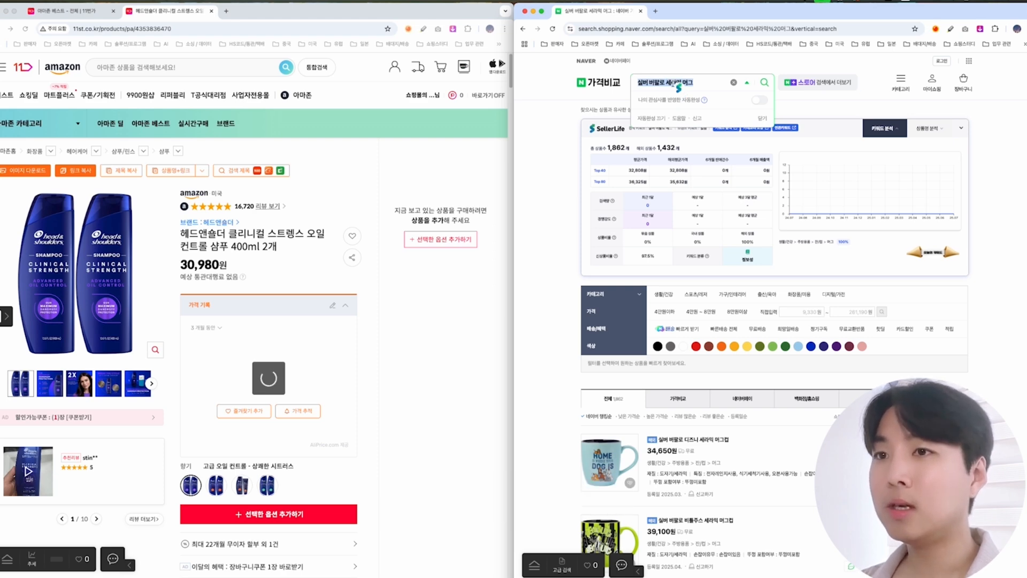
text(헤드앤숄더 클)
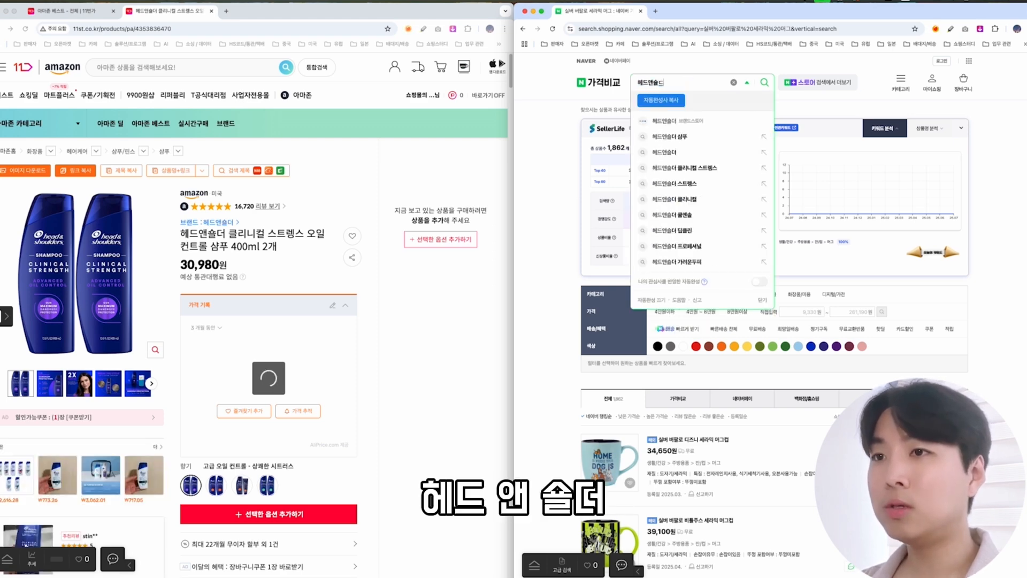
text(리니컬 샴ㅍ)
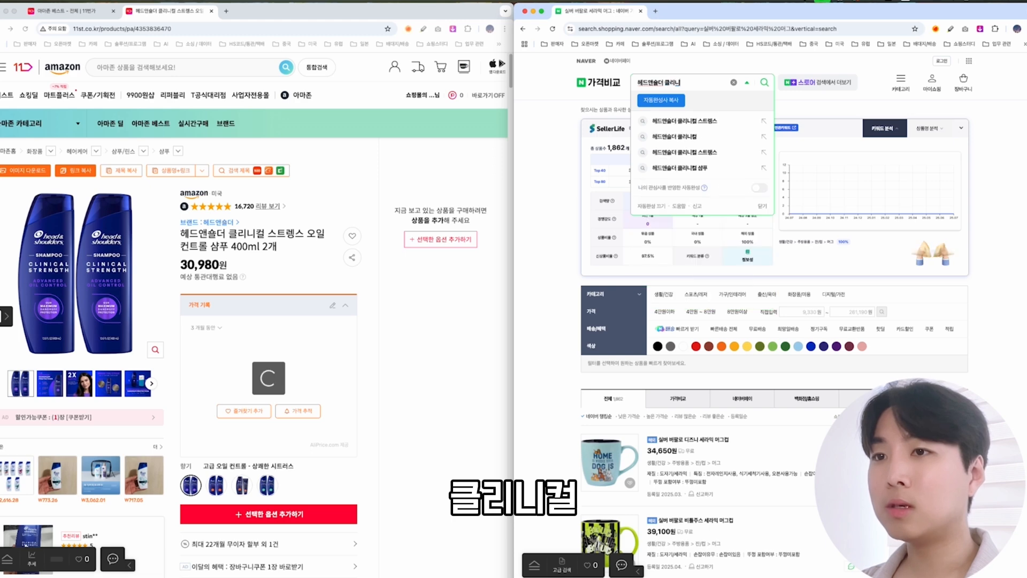
text(ㅜ 400)
key(Return)
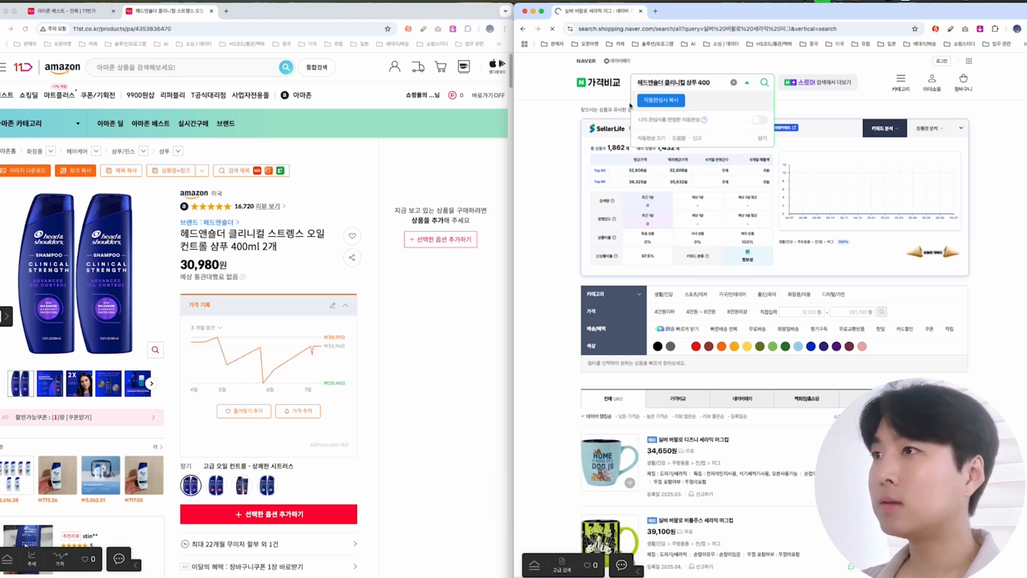
Review the Naver shampoo listings and highlight the two-bottle set's price on 11st for comparison.
scroll(543, 307, down, 3)
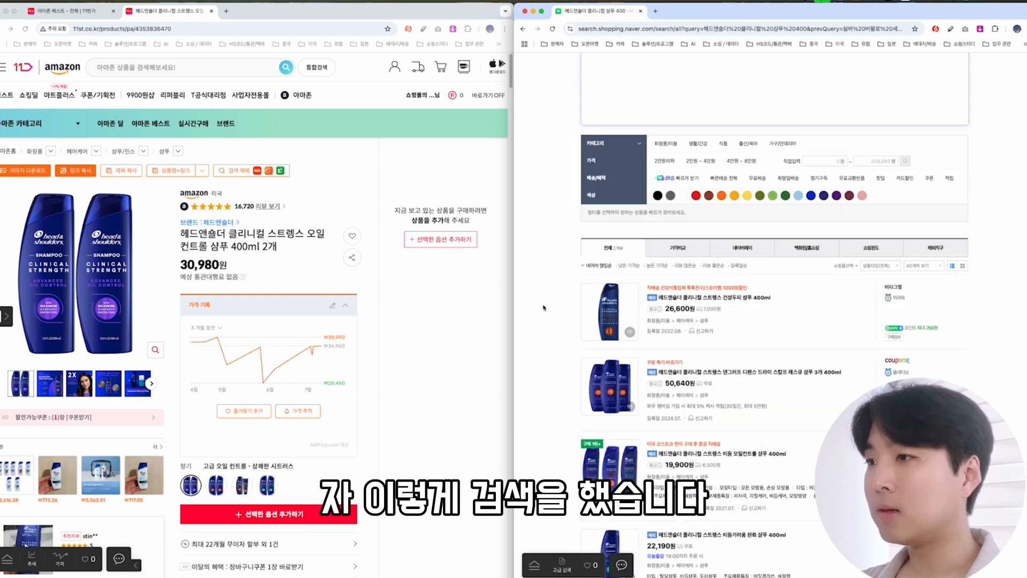
scroll(543, 308, down, 2)
scroll(543, 307, down, 2)
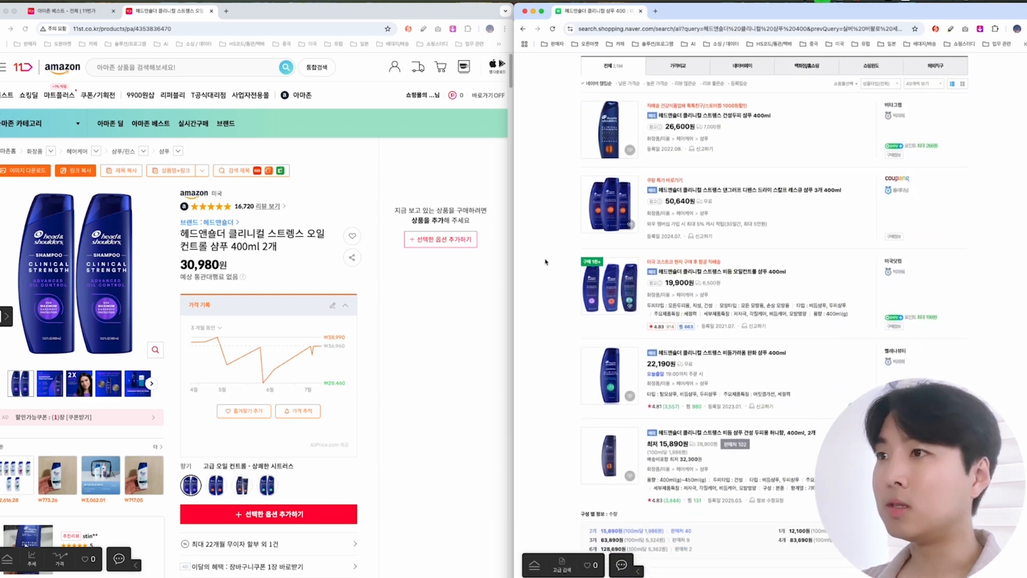
scroll(549, 267, down, 1)
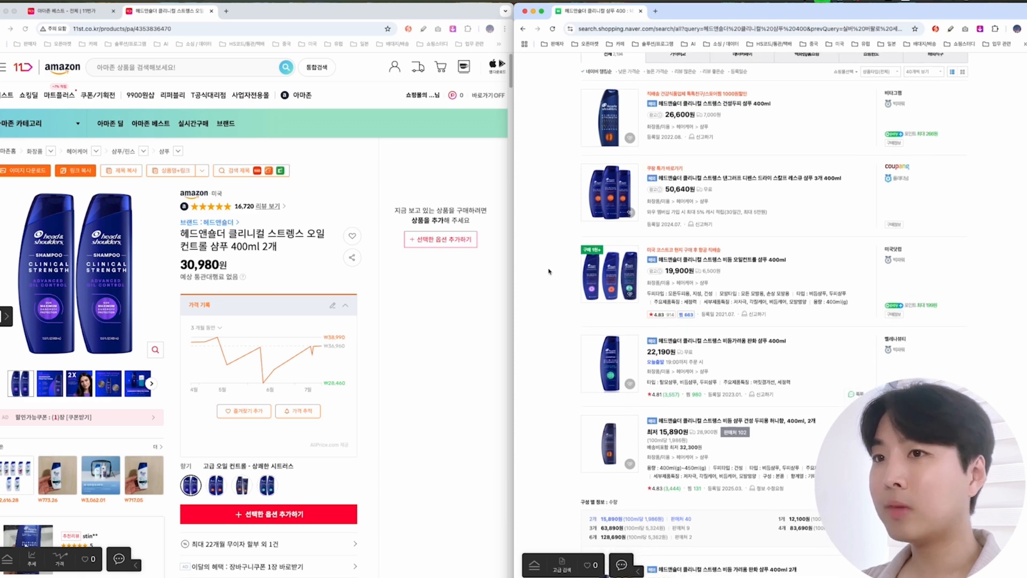
click(249, 251)
drag(232, 248, 181, 264)
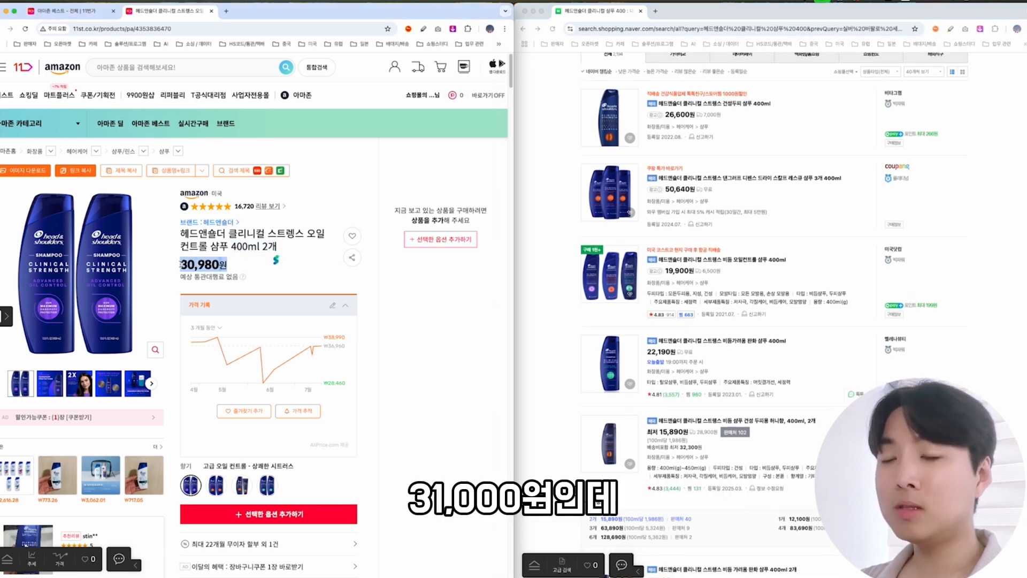
click(447, 264)
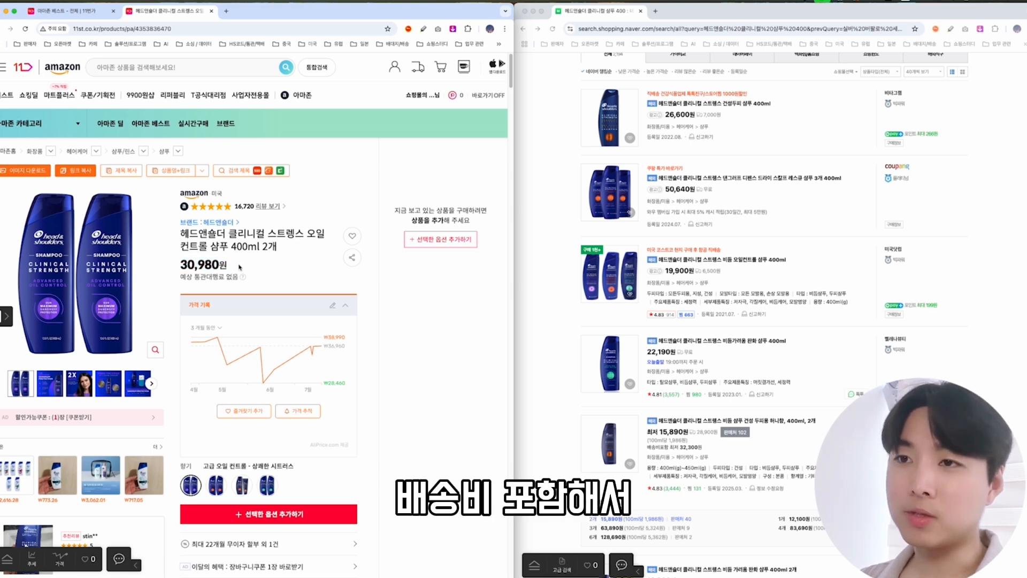
Highlight the price and shipping fee of the 비듬 오일컨트롤 샴푸 400ml listing in the Naver results.
drag(577, 241, 782, 324)
drag(721, 271, 663, 274)
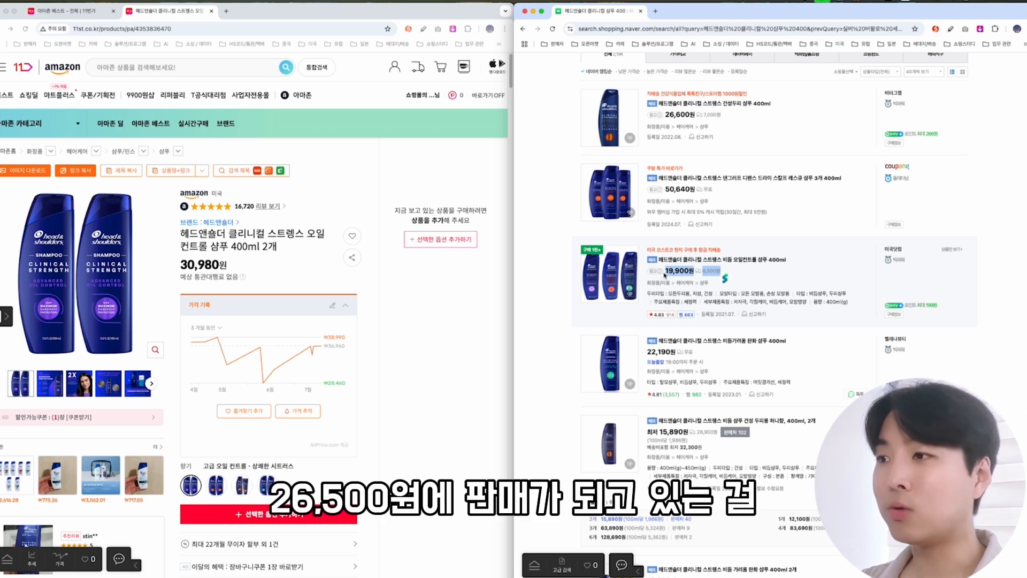
click(664, 275)
Open the 비듬 오일컨트롤 샴푸 400ml listing and examine its detail images to compare the product with the 11st one.
scroll(725, 329, up, 2)
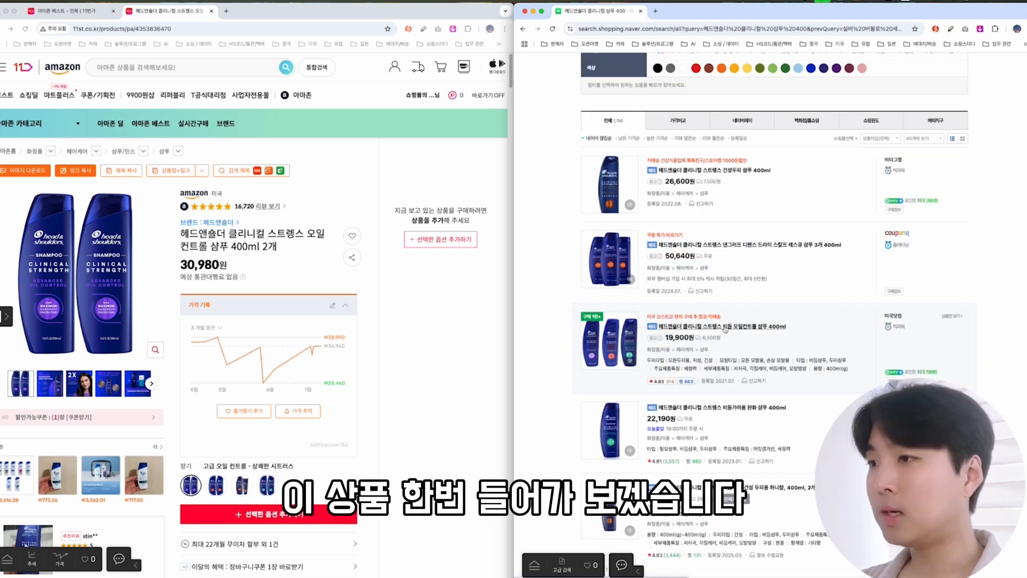
click(724, 326)
scroll(555, 361, down, 15)
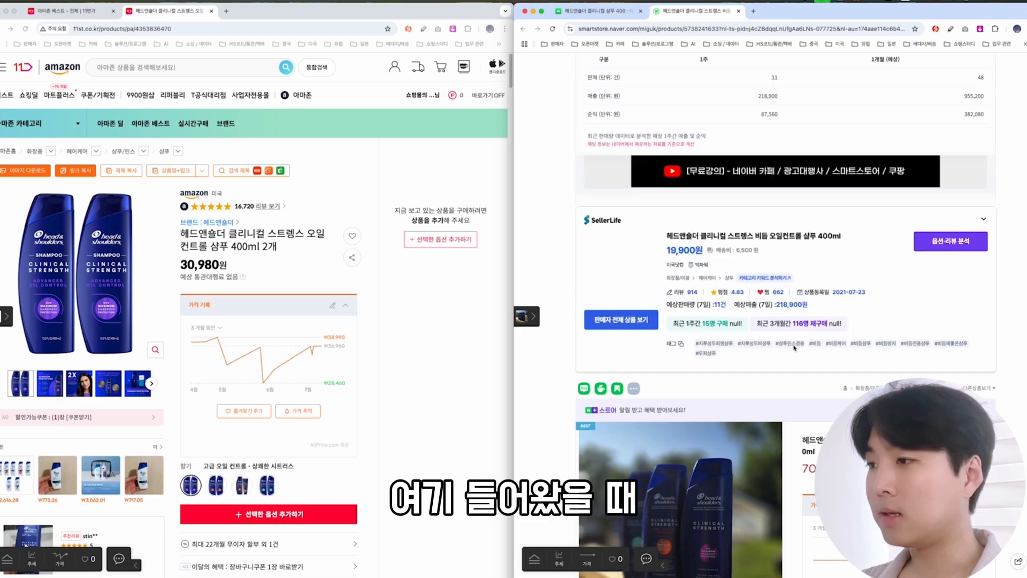
scroll(555, 361, down, 10)
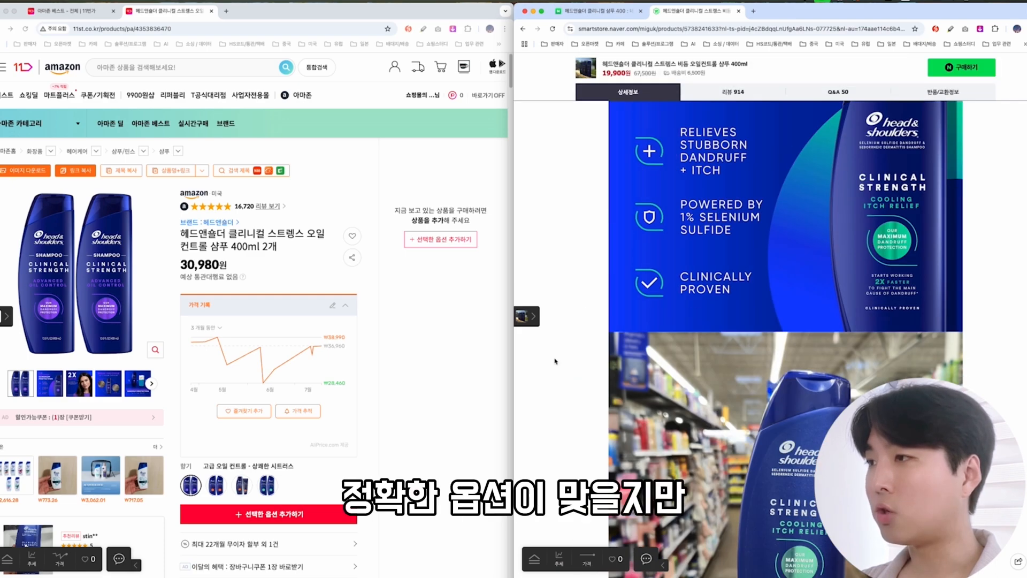
scroll(555, 361, down, 10)
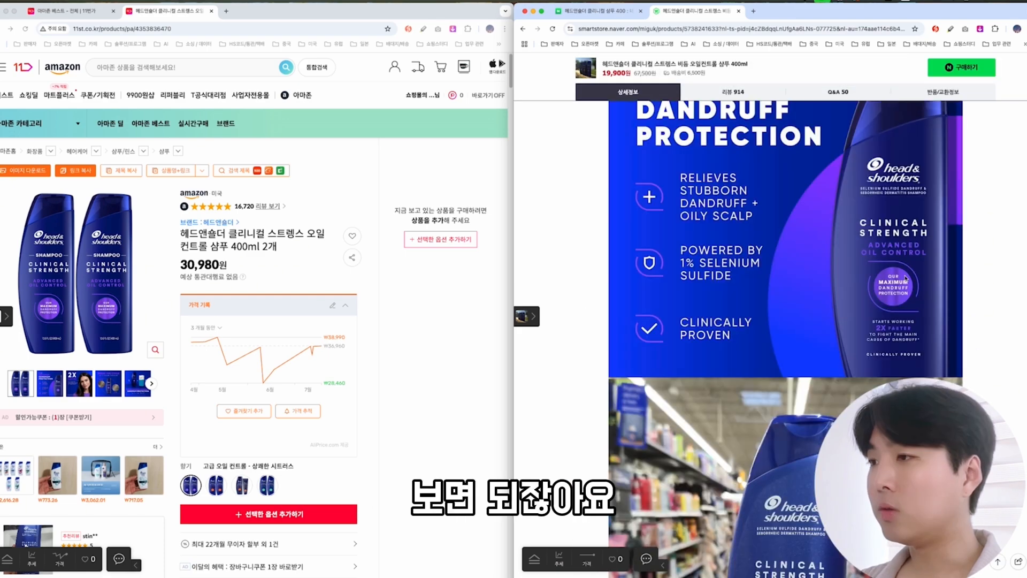
scroll(903, 314, up, 2)
scroll(904, 315, down, 5)
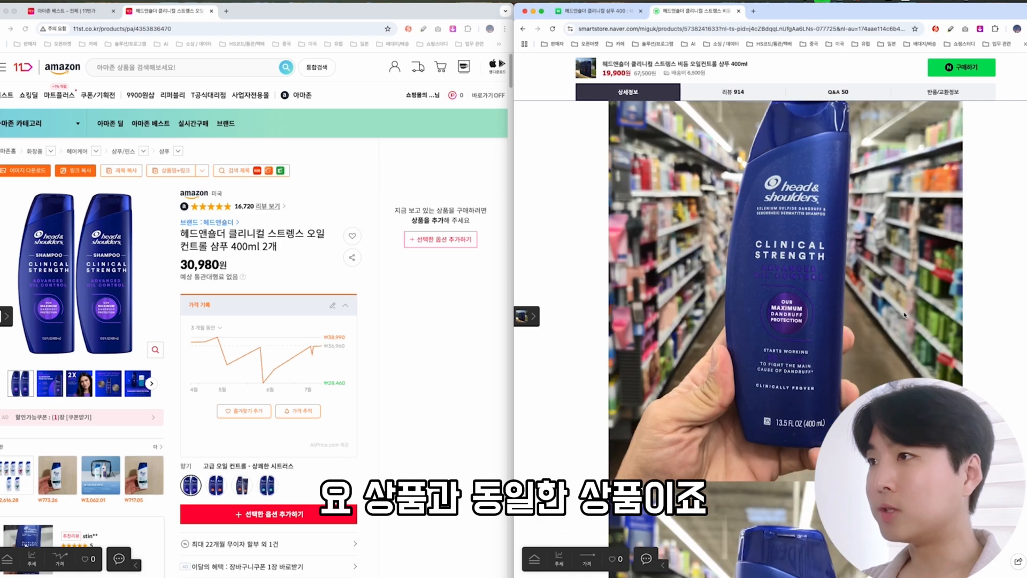
scroll(904, 316, up, 15)
scroll(904, 317, down, 6)
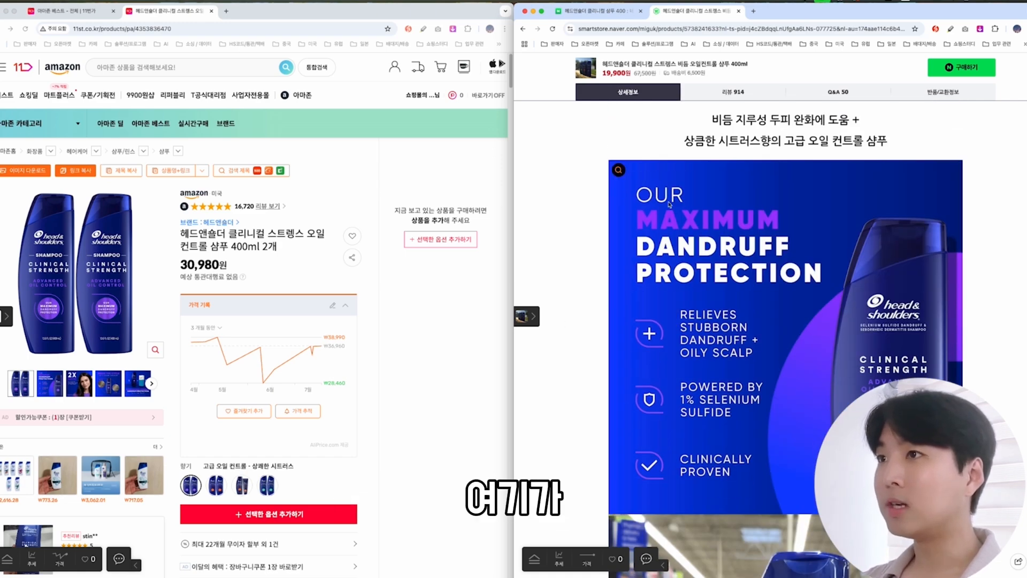
Choose the purchase option 1_비듬 오일컨트롤 샴푸 400ml 1개 and highlight its total price and the shipping fee.
click(961, 67)
click(810, 107)
click(809, 123)
drag(952, 137, 964, 168)
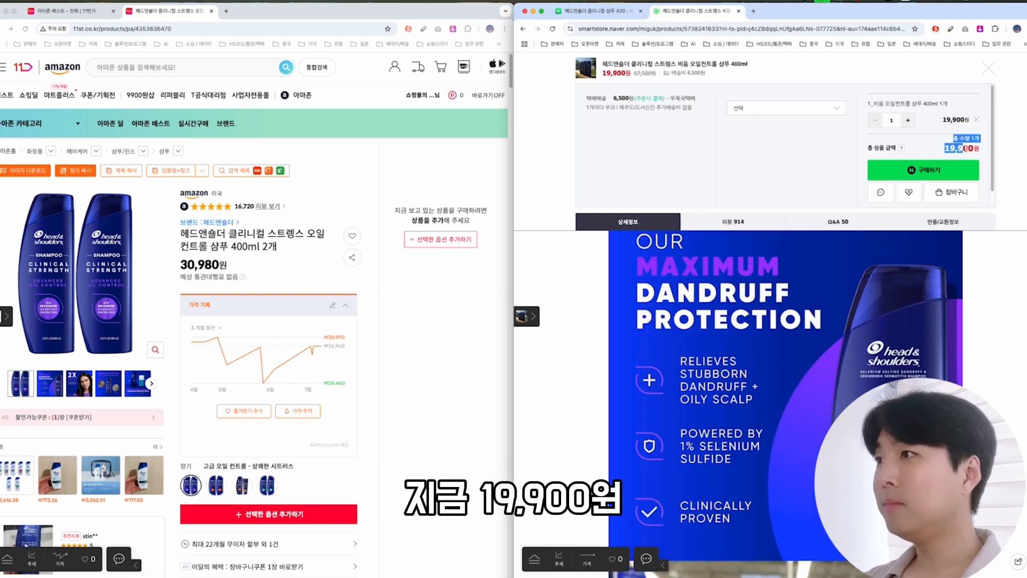
click(983, 153)
scroll(828, 369, up, 15)
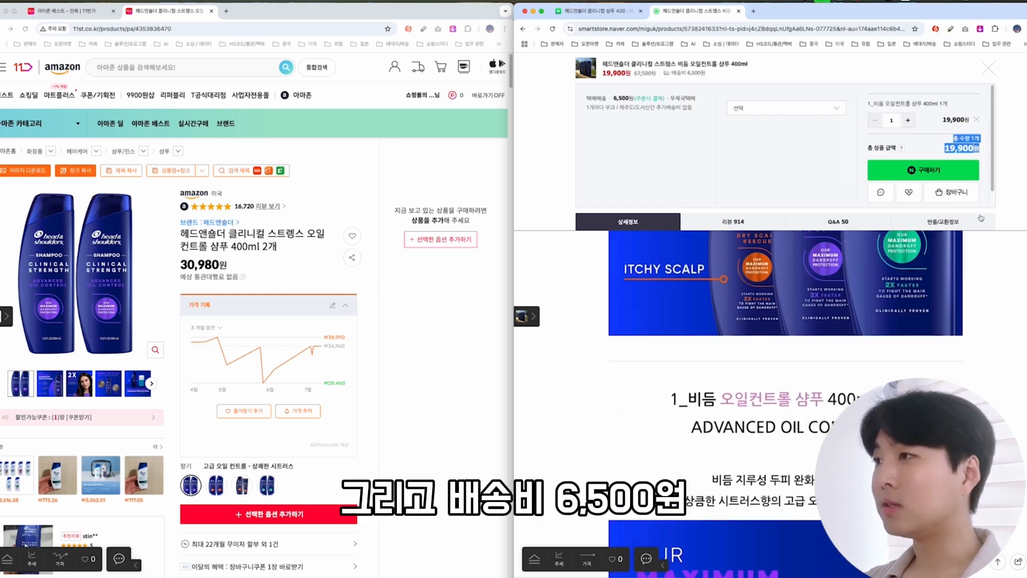
drag(840, 369, 844, 370)
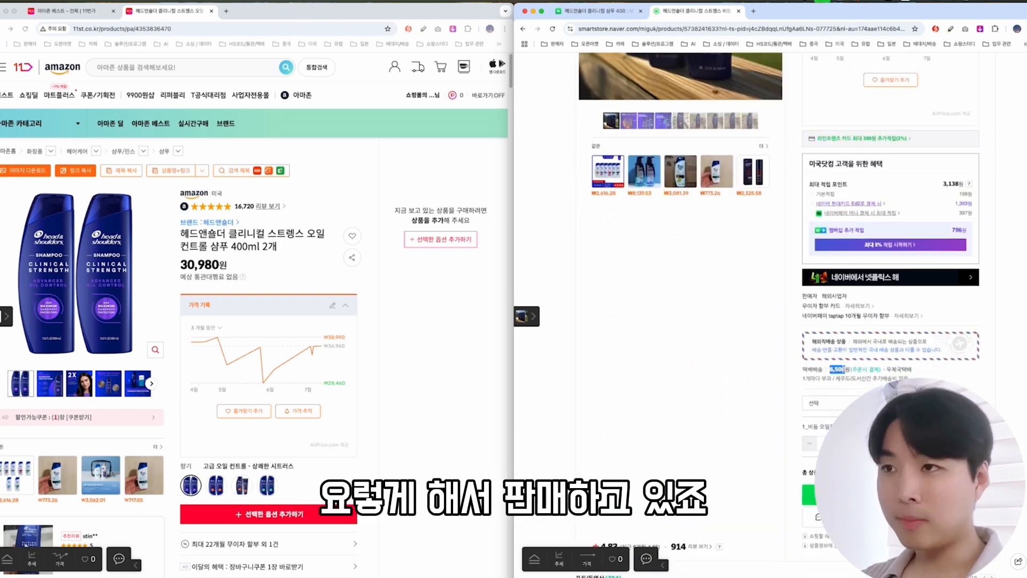
Switch the 11st shampoo to the 건조한 두피 구조 variant and look for its counterpart in the Naver store's product details.
double_click(196, 264)
click(217, 484)
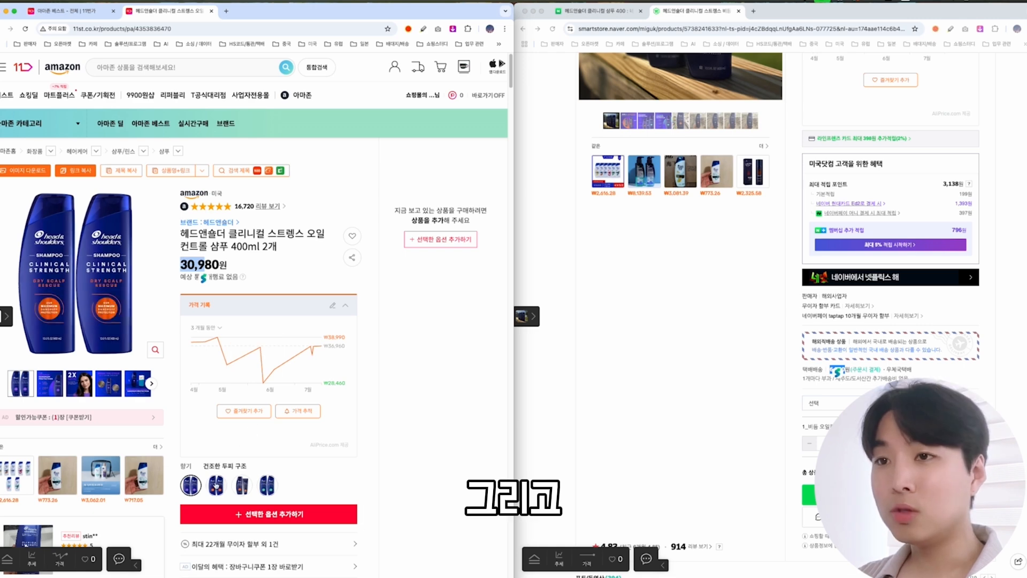
click(661, 328)
scroll(901, 351, up, 5)
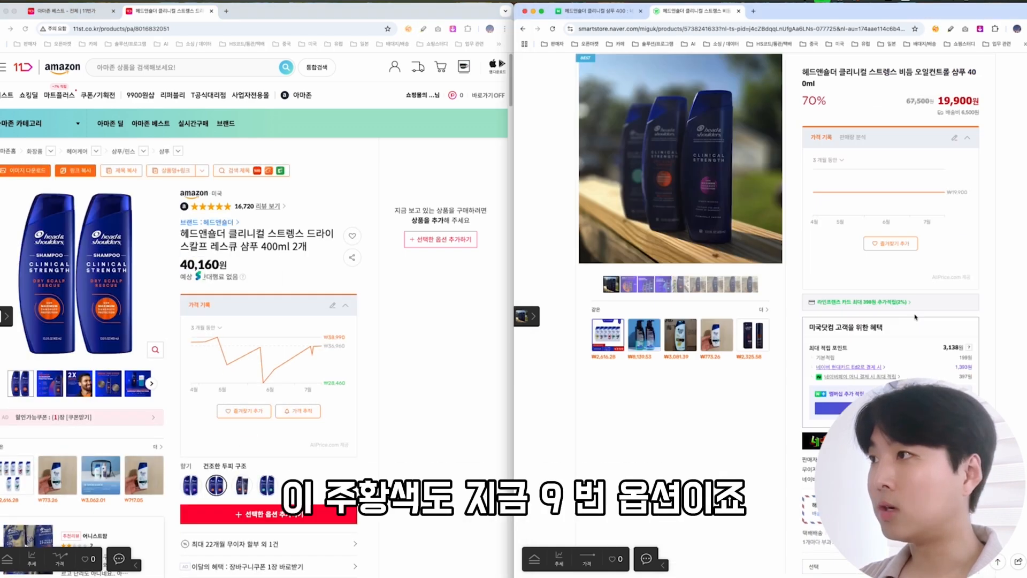
scroll(822, 142, down, 15)
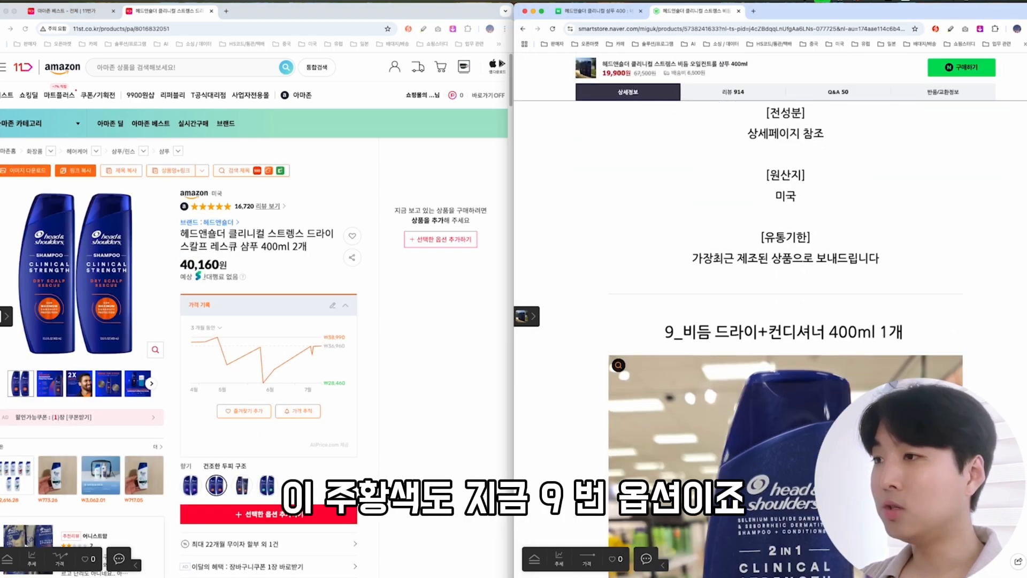
Add the option 9_비듬 드라이+컨디셔너 400ml 1개 to the Naver store's purchase selection.
click(972, 70)
click(785, 107)
scroll(784, 156, down, 4)
scroll(783, 157, down, 2)
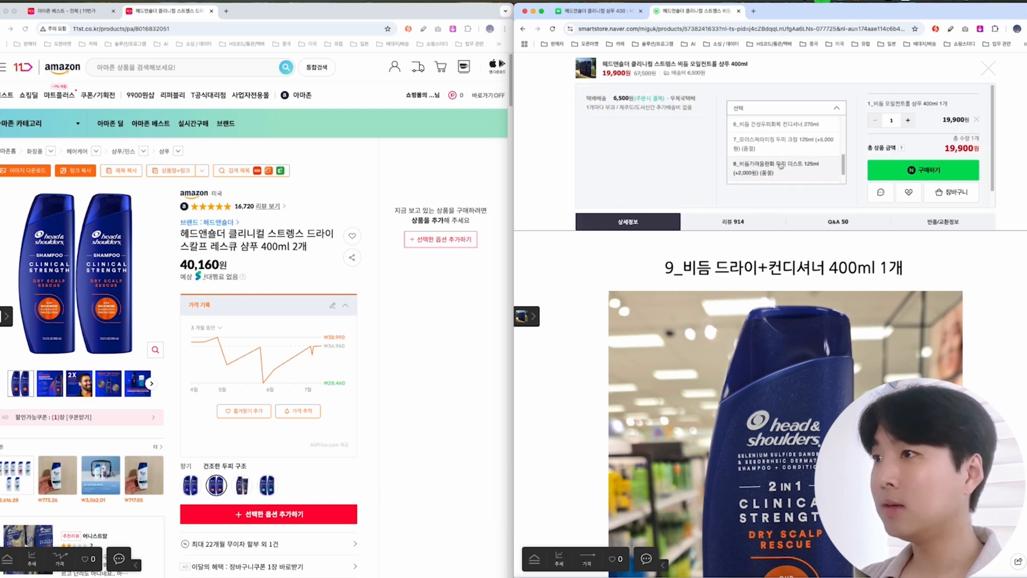
click(778, 172)
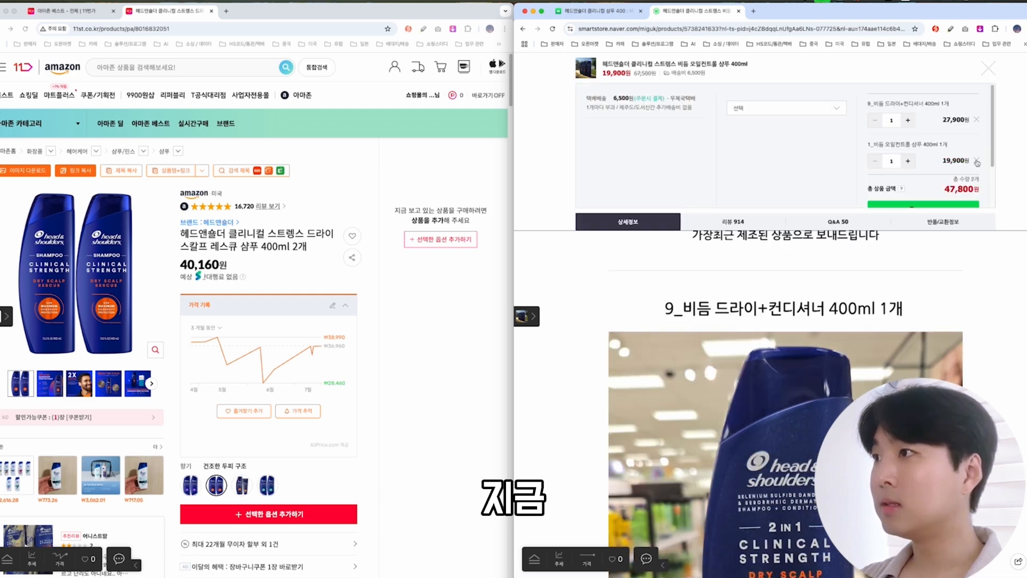
Remove 1_비듬 오일컨트롤 샴푸 400ml 1개 from the Naver purchase selection and highlight the price of 9_비듬 드라이+컨디셔너 400ml 1개.
click(977, 119)
drag(943, 124, 968, 125)
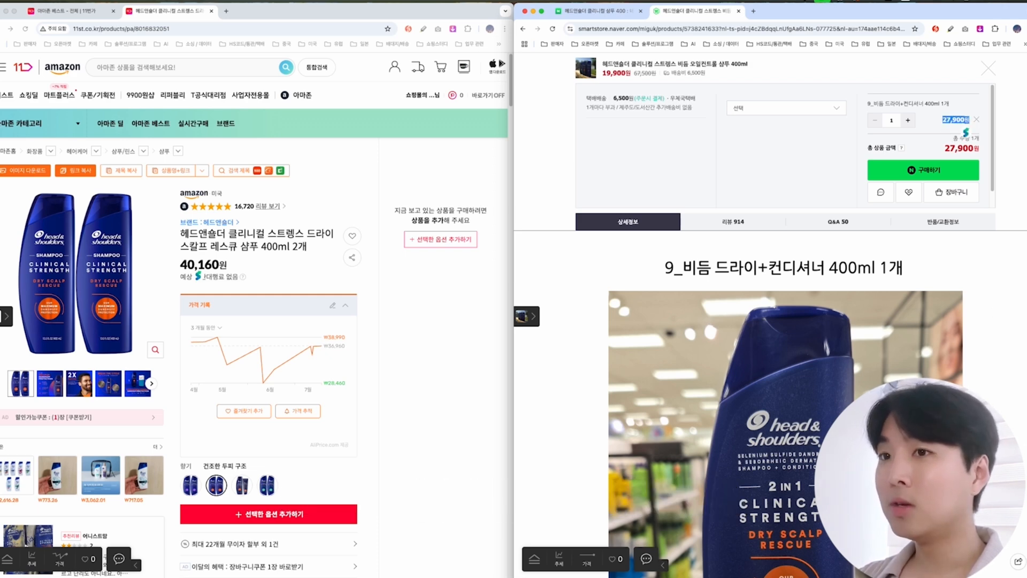
scroll(771, 342, up, 20)
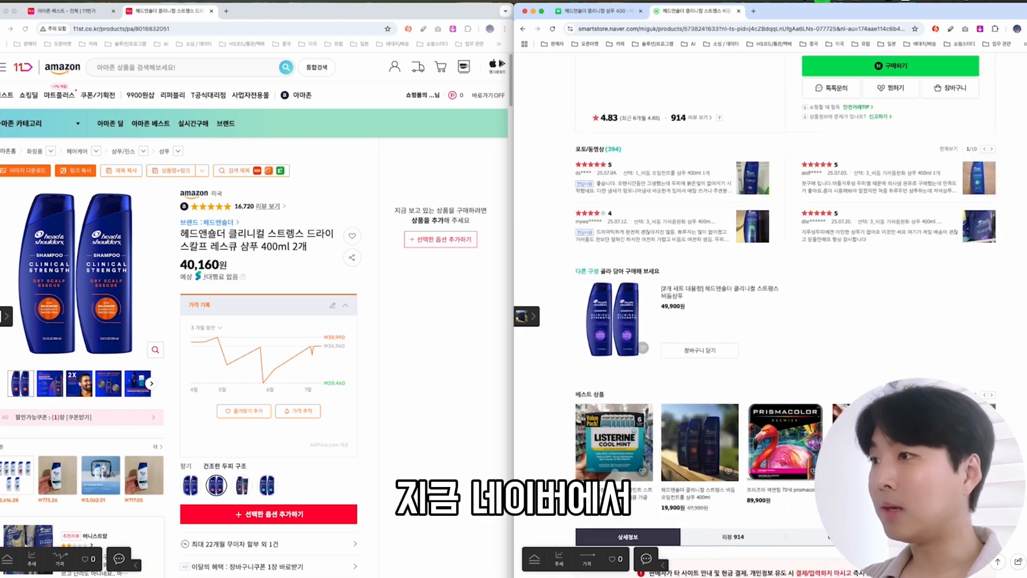
scroll(740, 264, up, 6)
scroll(705, 342, down, 5)
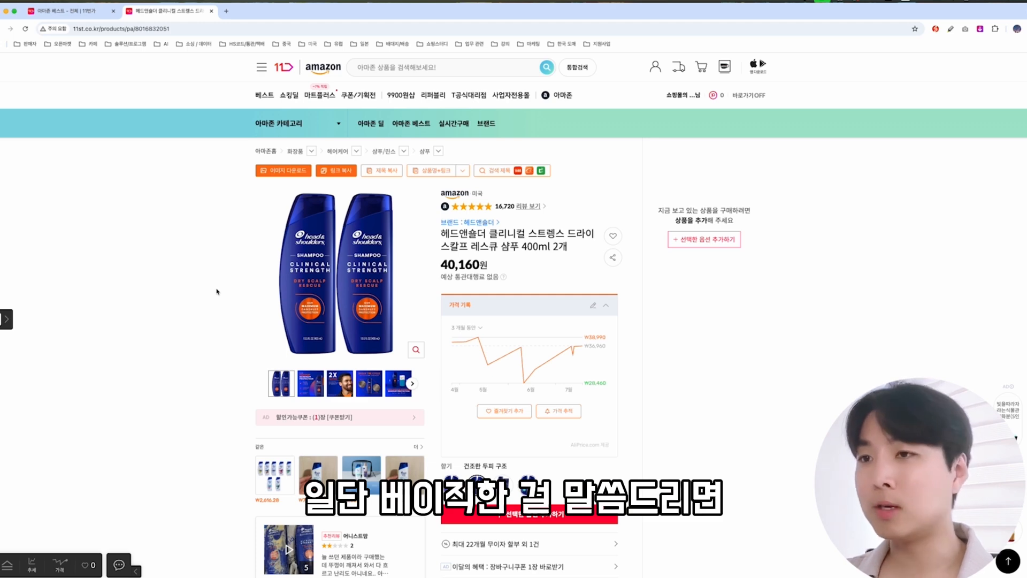
Check whether the main shampoo image on the 11st listing can be saved directly.
right_click(294, 284)
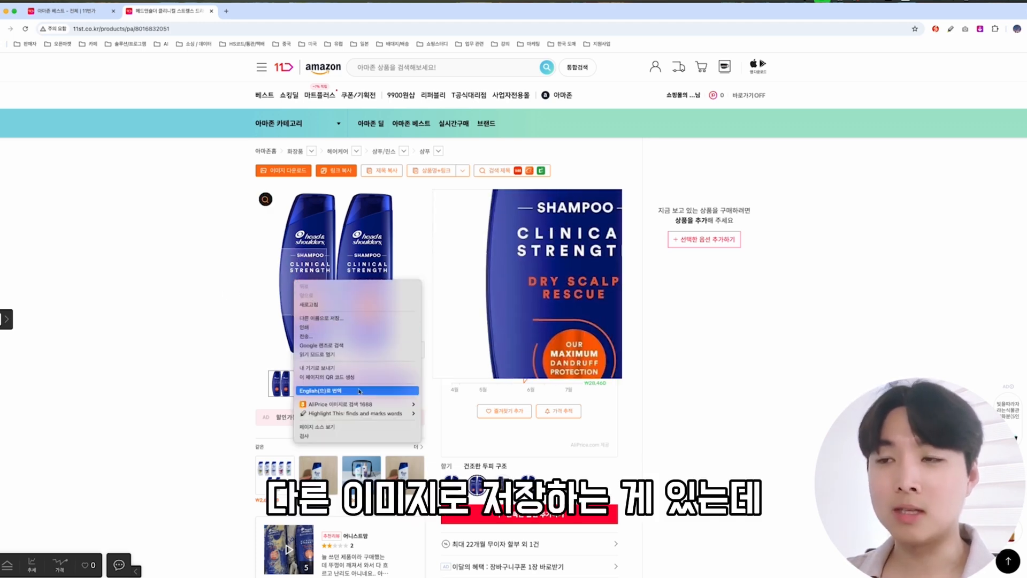
click(202, 342)
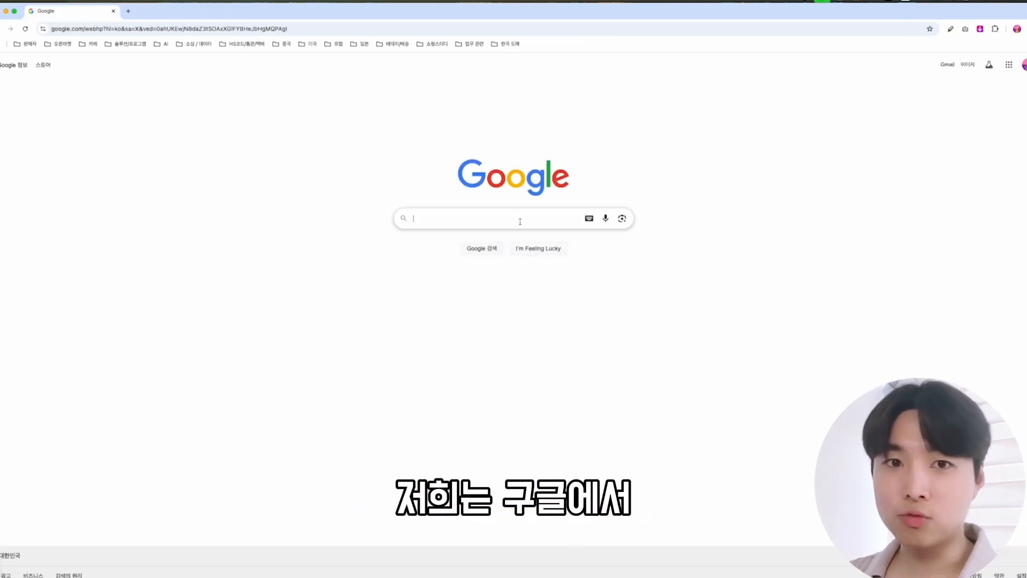
Search Google for 확장프로그램 to reach the Chrome Web Store and open the Image downloader - Imageye extension page there.
text(확장프로그램)
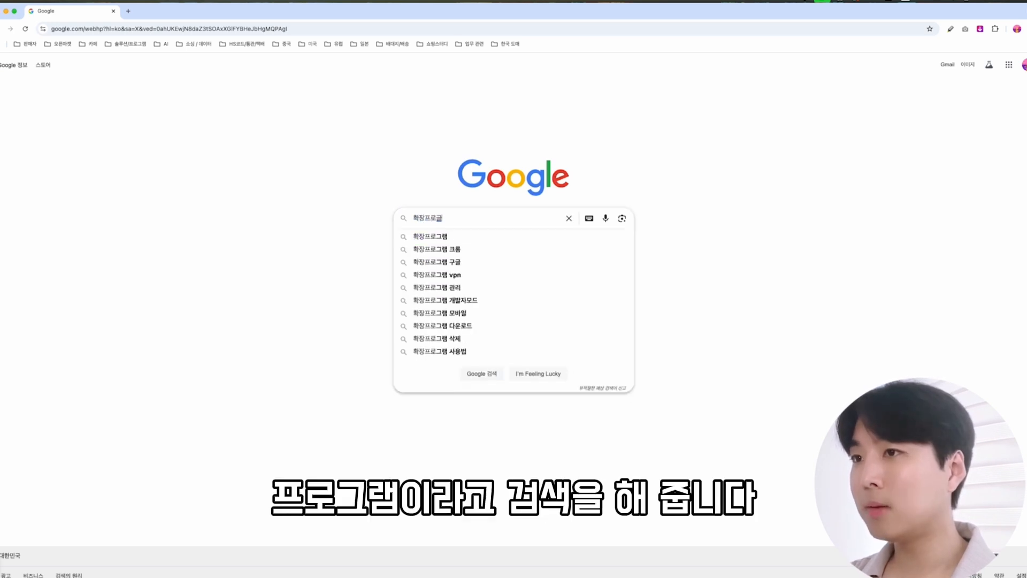
key(Return)
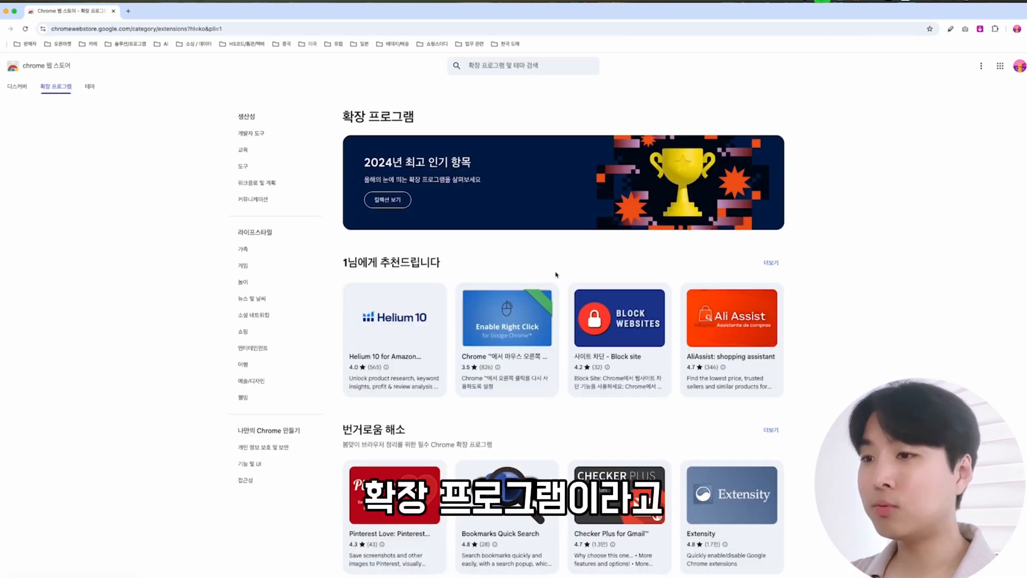
click(512, 70)
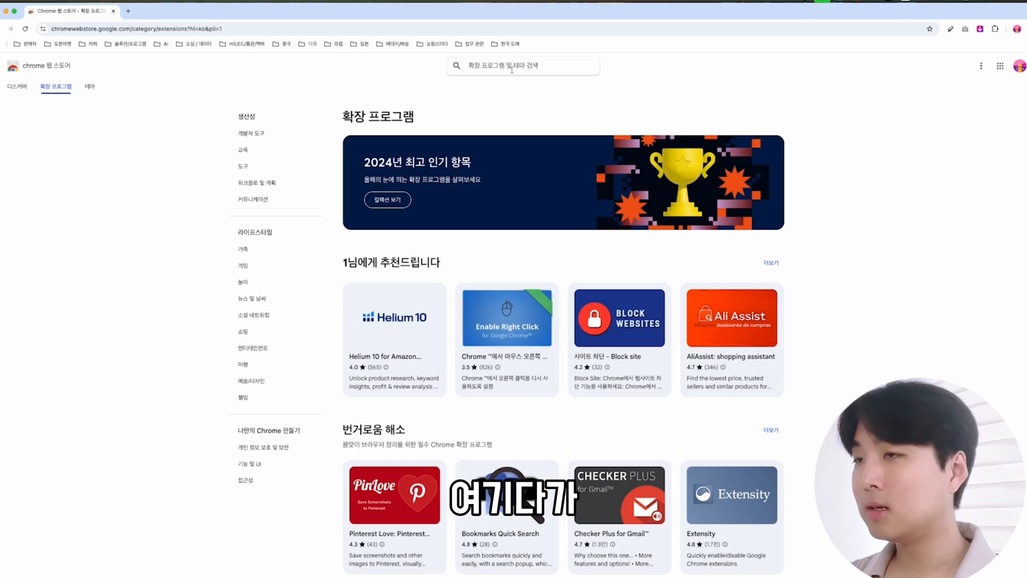
text(ima)
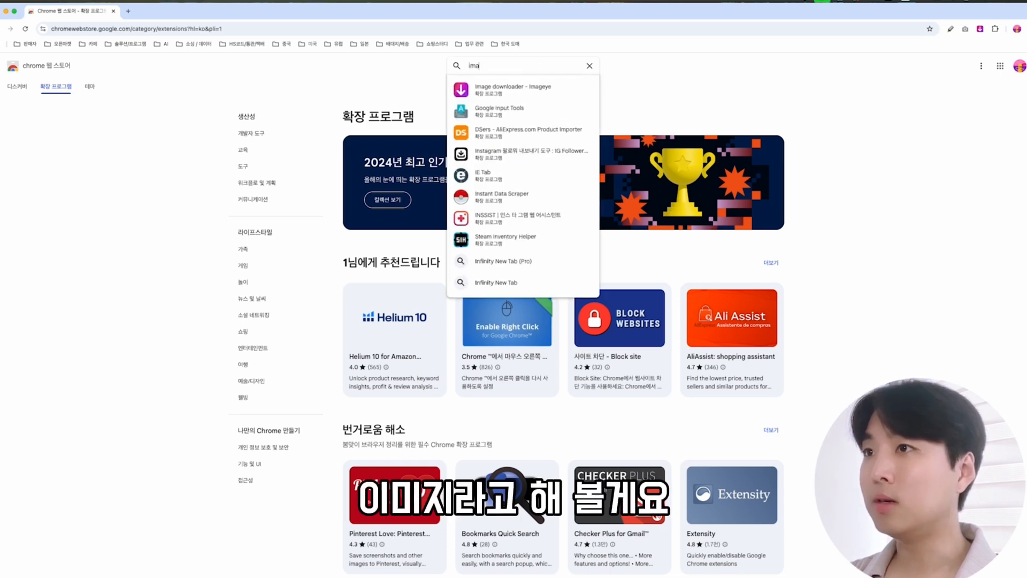
text(ge)
click(529, 88)
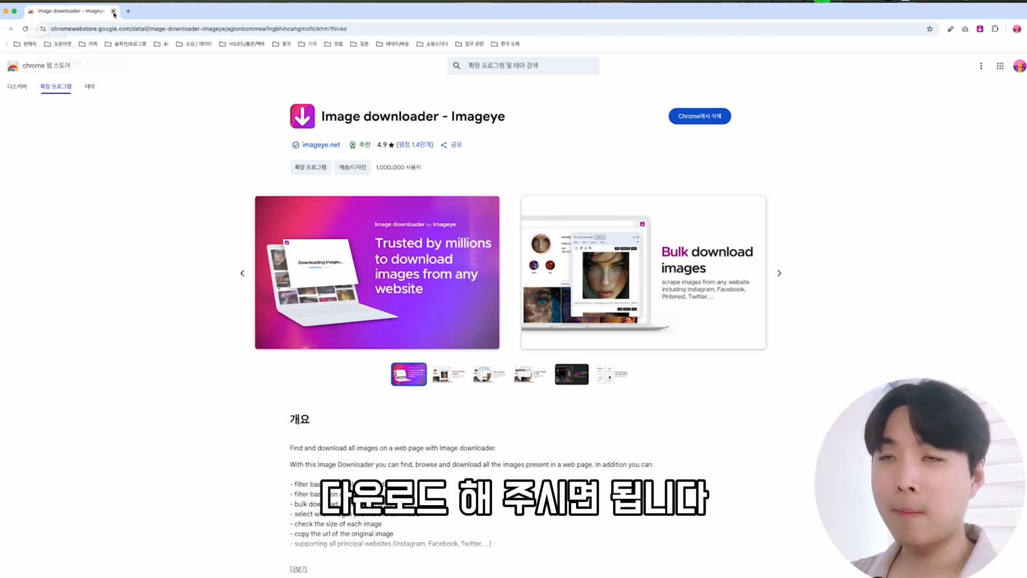
Check in the browser's extension list whether Image downloader - Imageye is pinned.
click(995, 29)
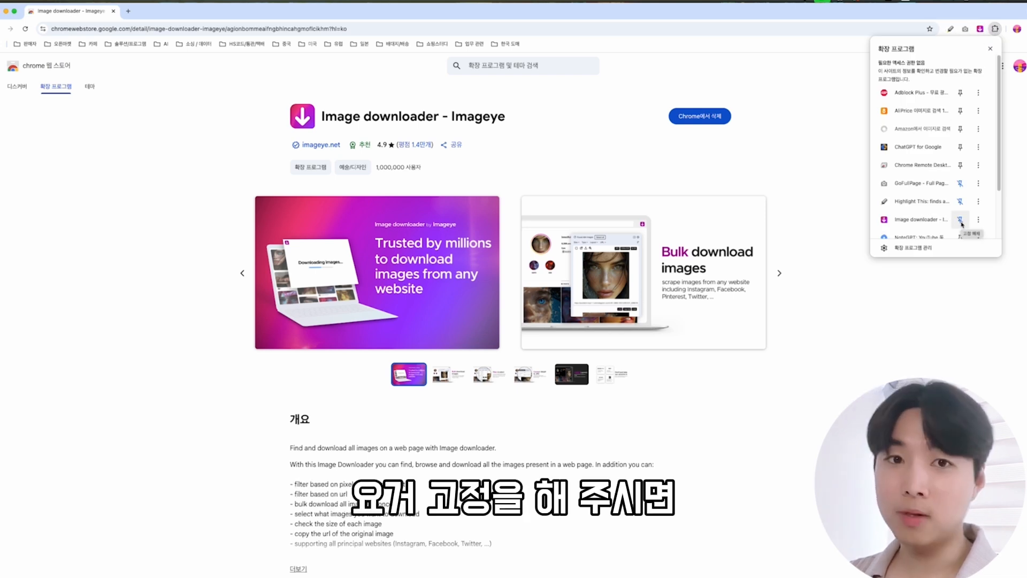
click(826, 209)
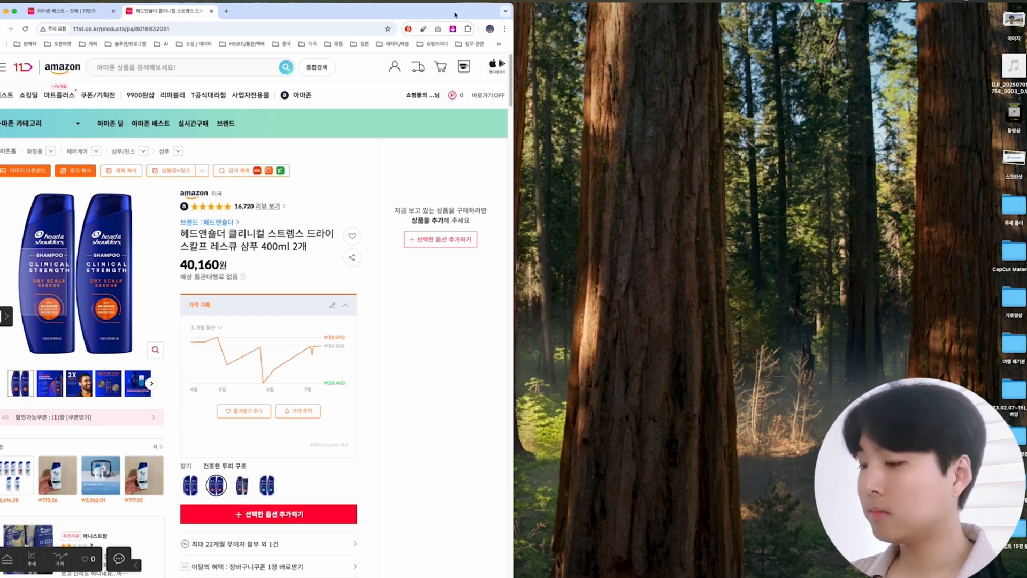
Enlarge the 11st shampoo listing's window, run Imageye on the page and look through the images it collects.
double_click(455, 15)
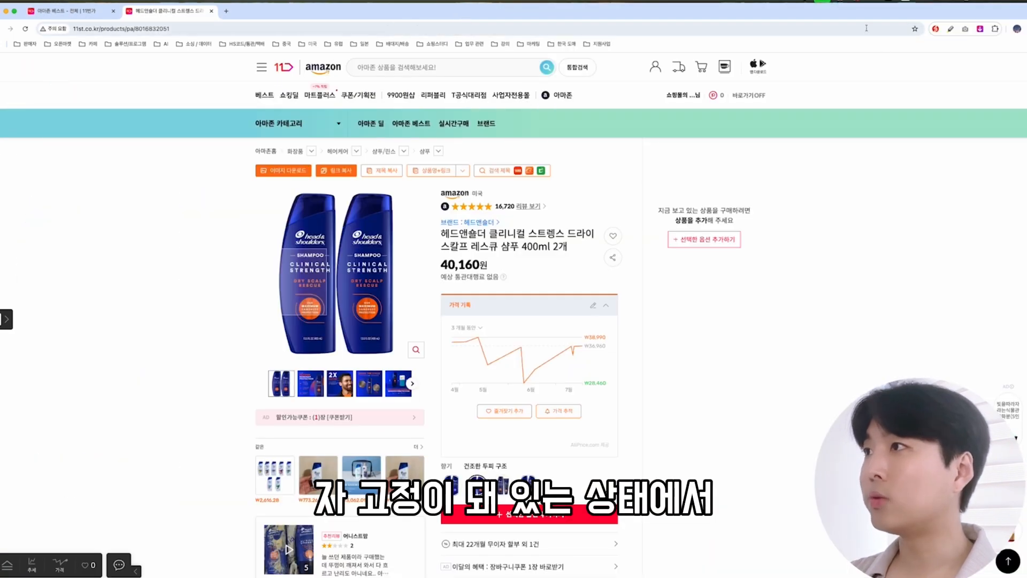
click(980, 30)
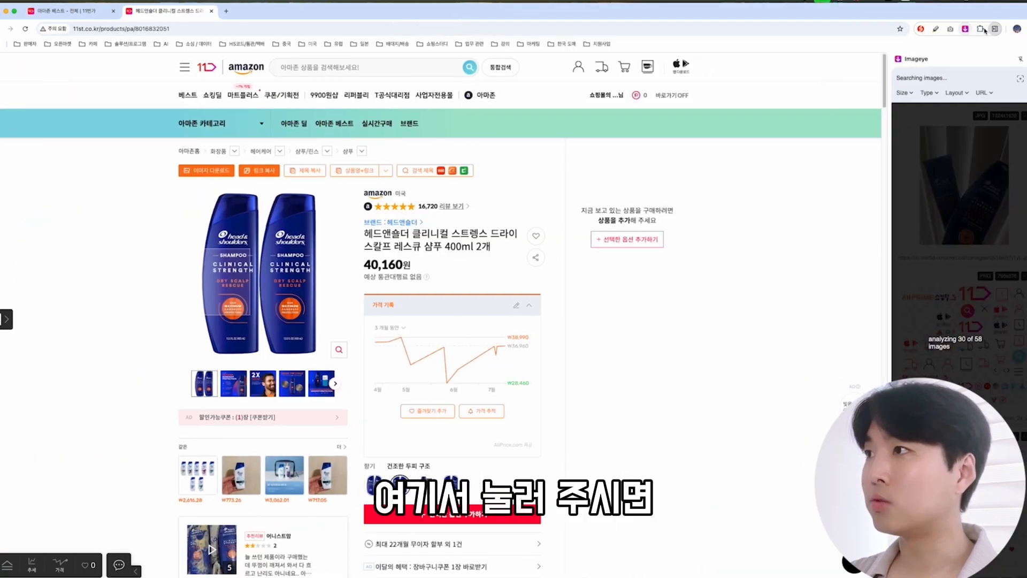
scroll(969, 241, down, 5)
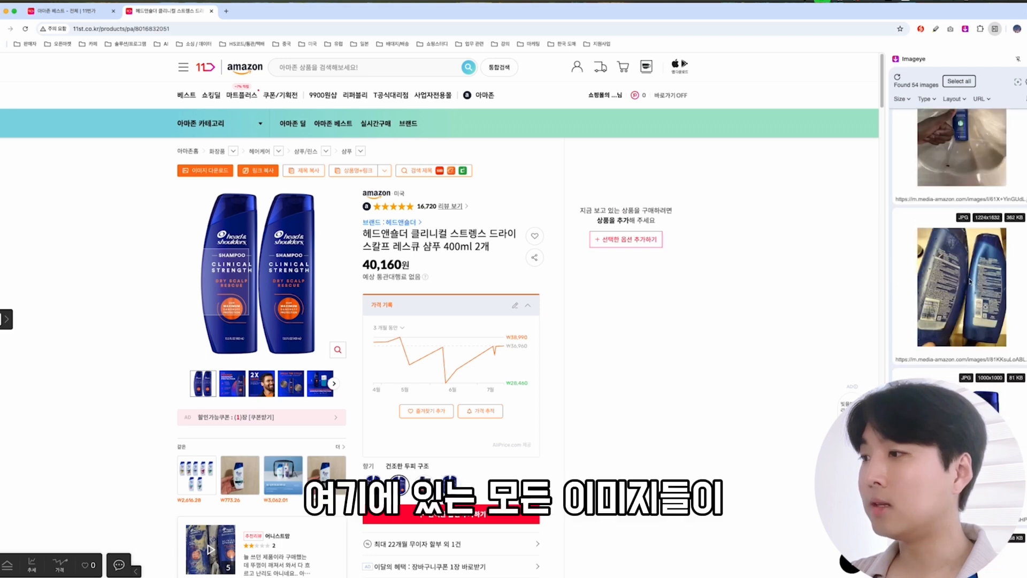
scroll(969, 281, down, 10)
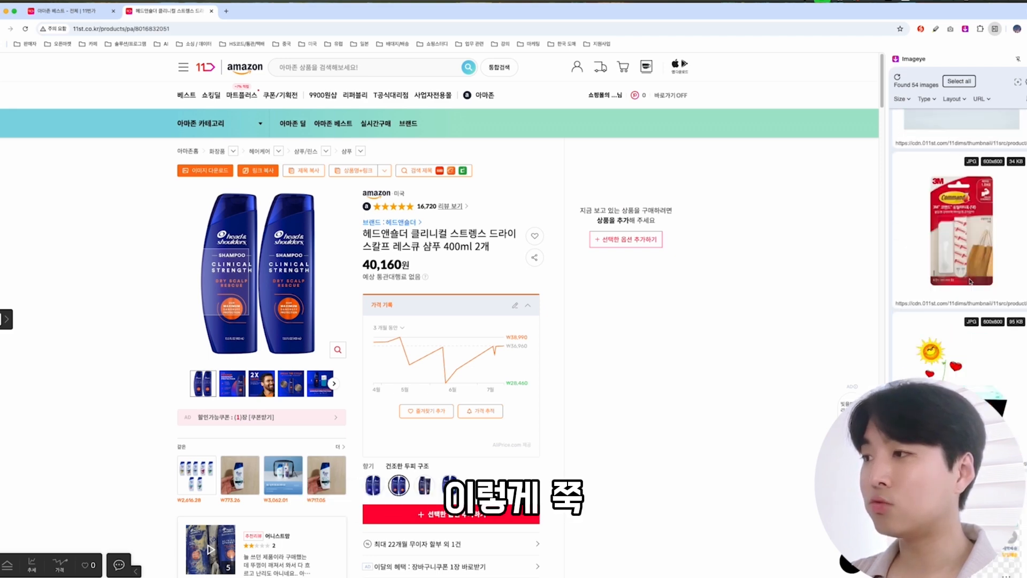
scroll(970, 281, down, 10)
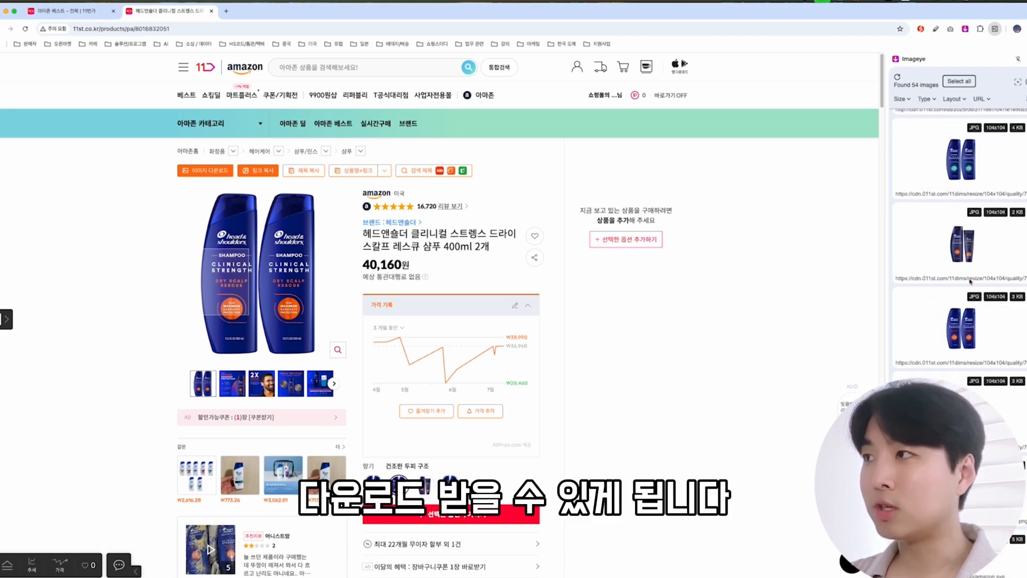
scroll(970, 282, up, 5)
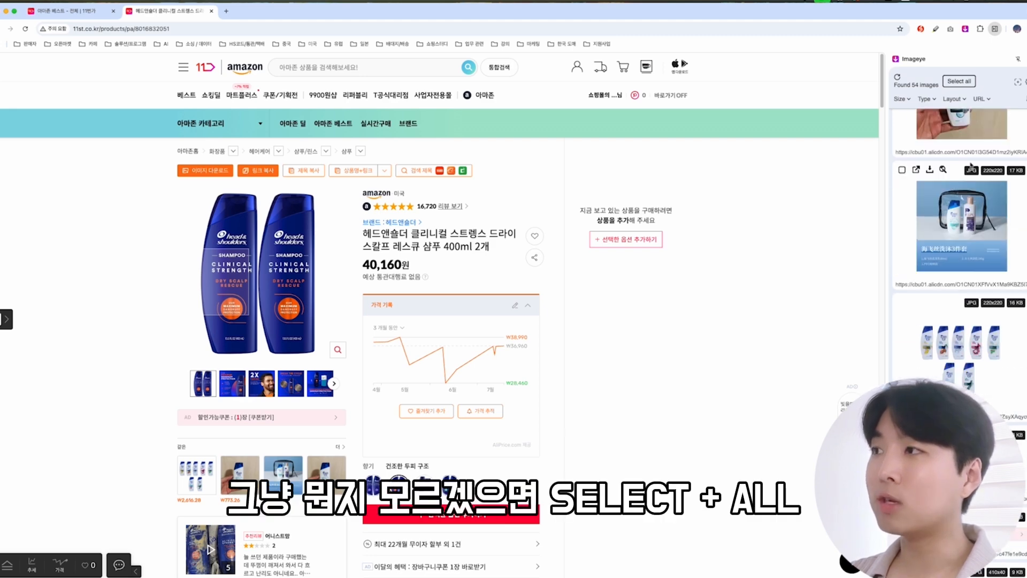
Download all images collected by Imageye and place the folder containing them beside the browser window.
click(960, 81)
click(923, 77)
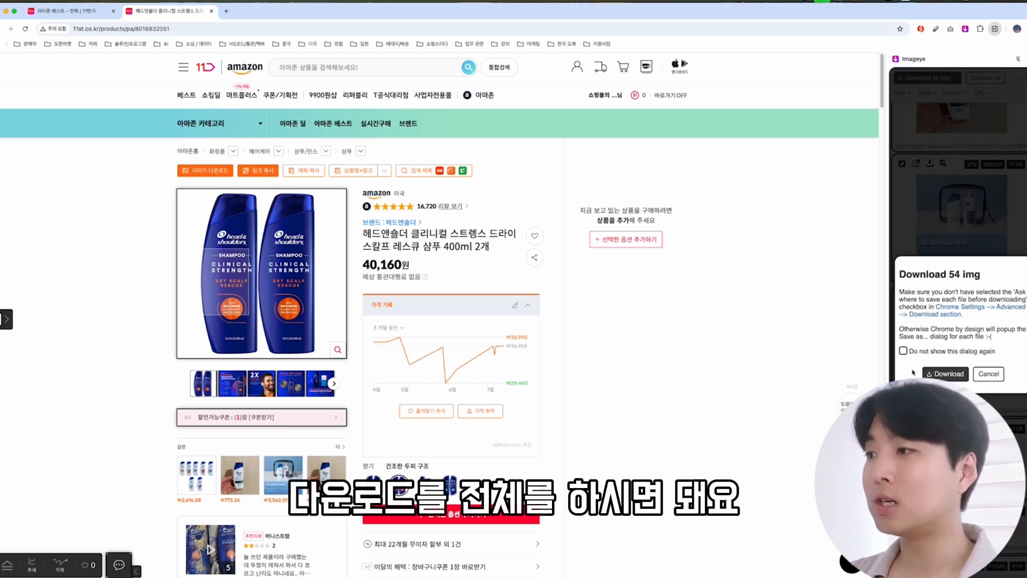
click(946, 379)
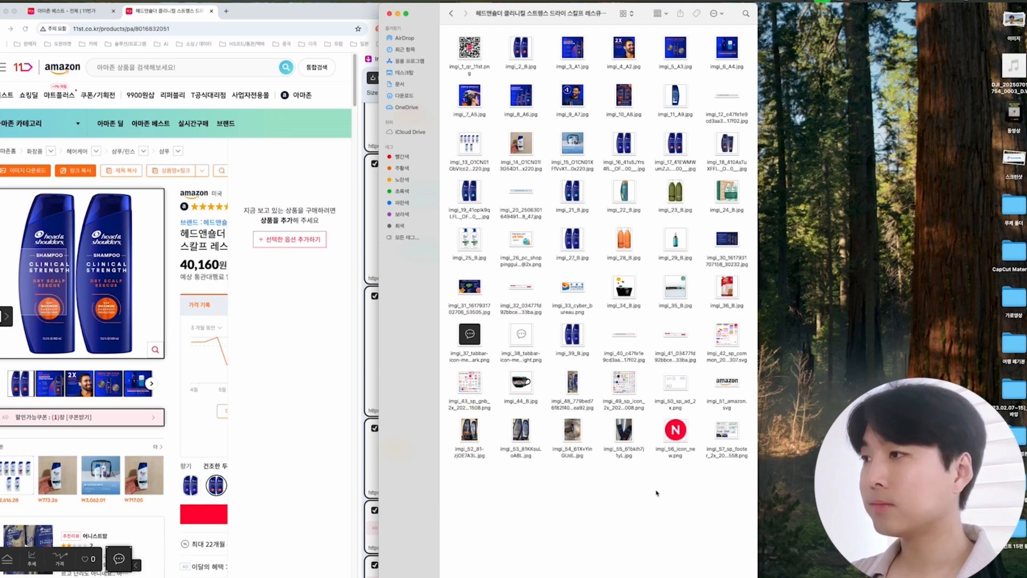
drag(520, 11, 655, 12)
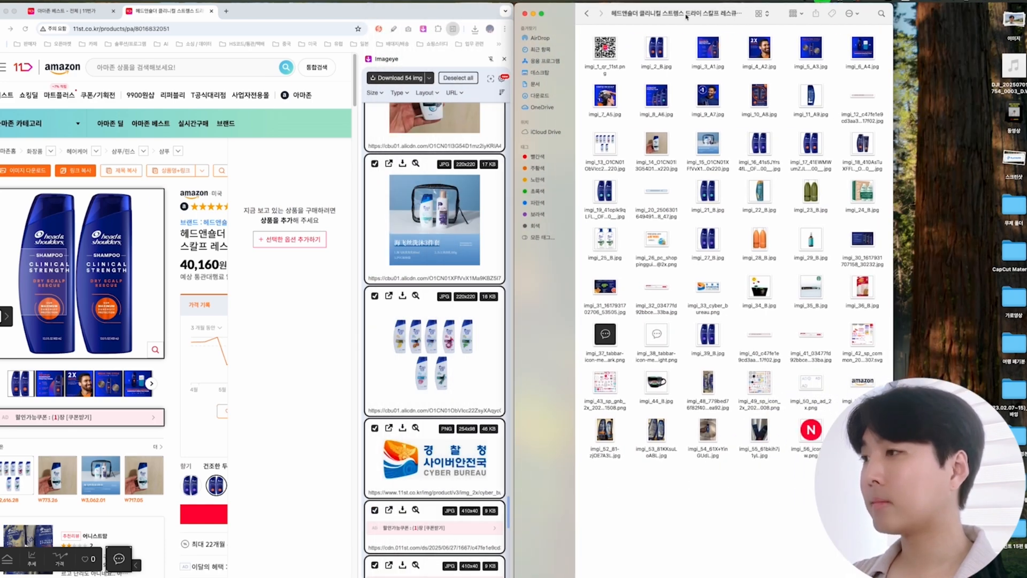
click(504, 59)
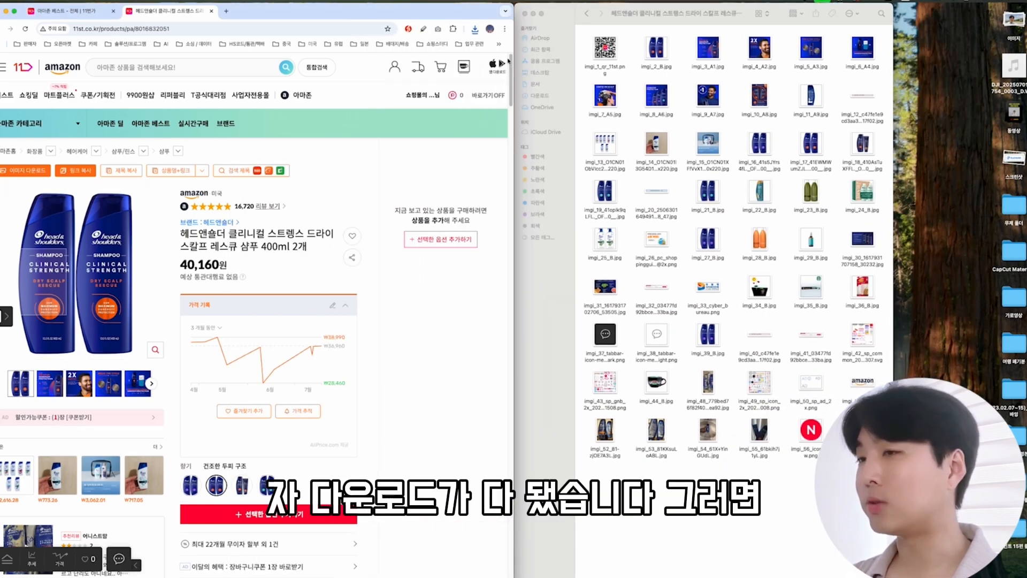
click(453, 29)
click(418, 183)
click(420, 298)
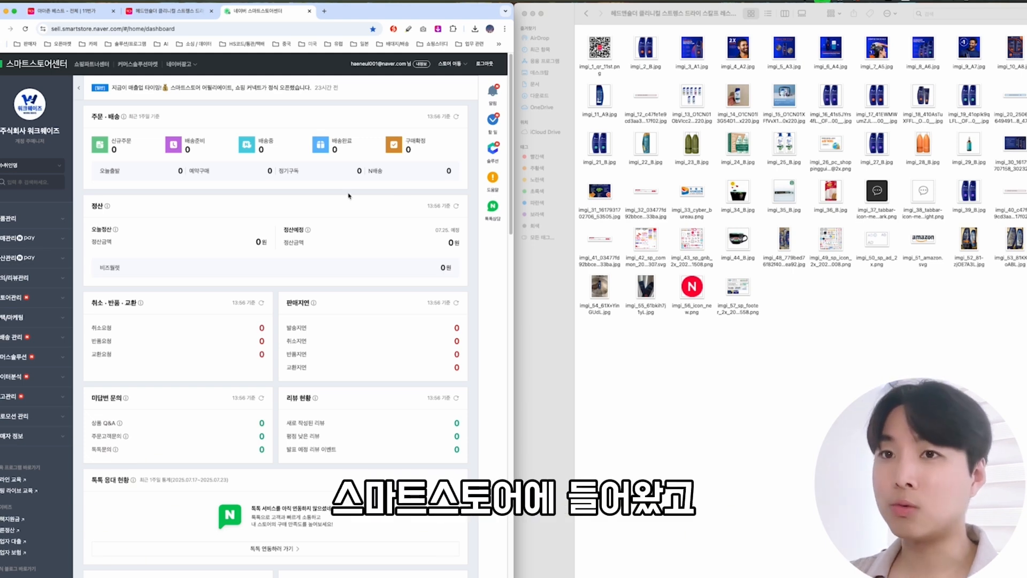
Open the 상품 등록 form in the Naver Smart Store Center and glance back at the 11st shampoo listing.
click(37, 219)
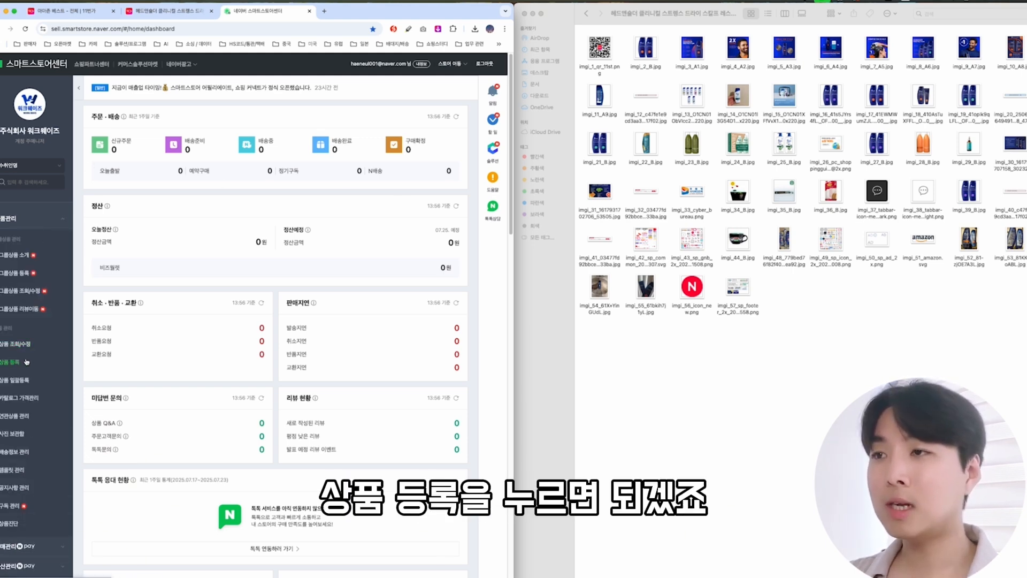
click(26, 362)
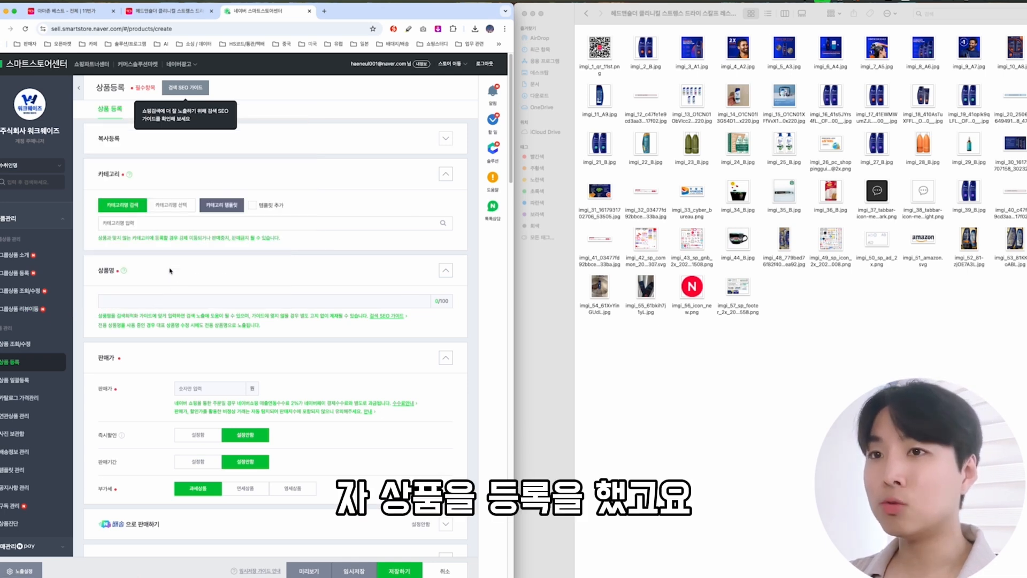
click(170, 16)
click(253, 12)
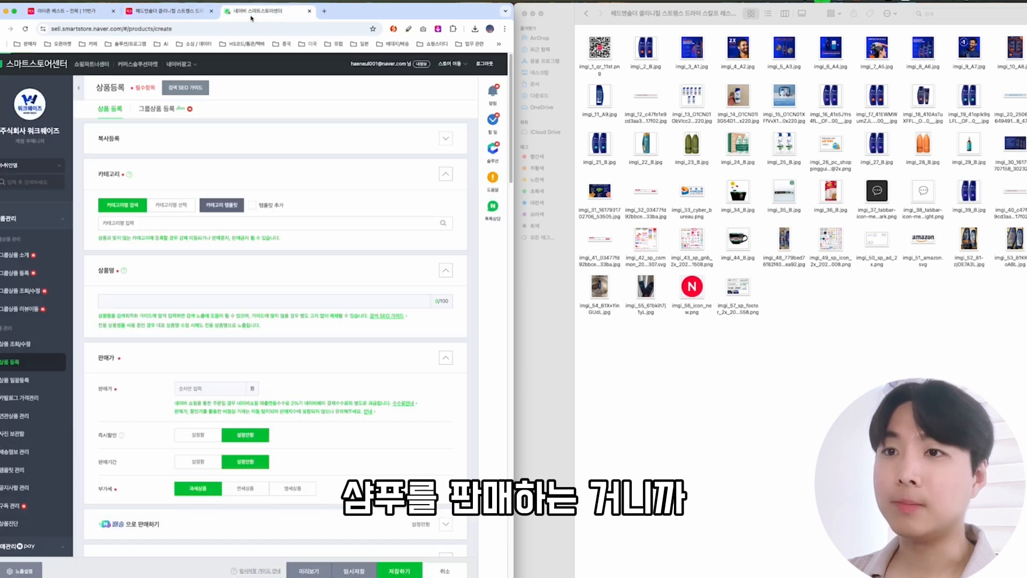
Search the product categories for 샴푸 and choose 화장품/미용>헤어케어>샴푸.
click(156, 223)
text(tiavn)
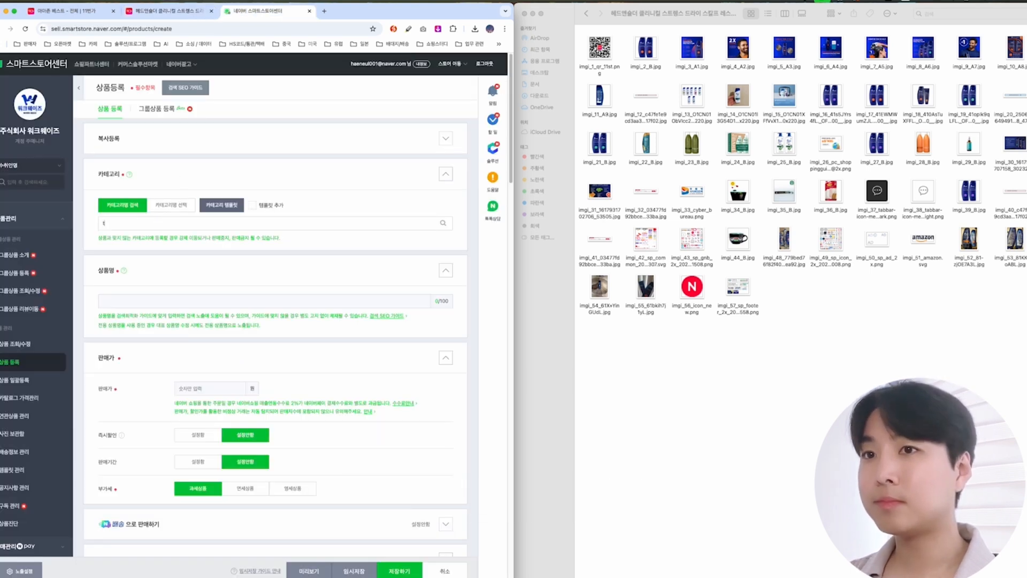
key(BackSpace)
key(BackSpace)
key(BackSpace)
text(avn)
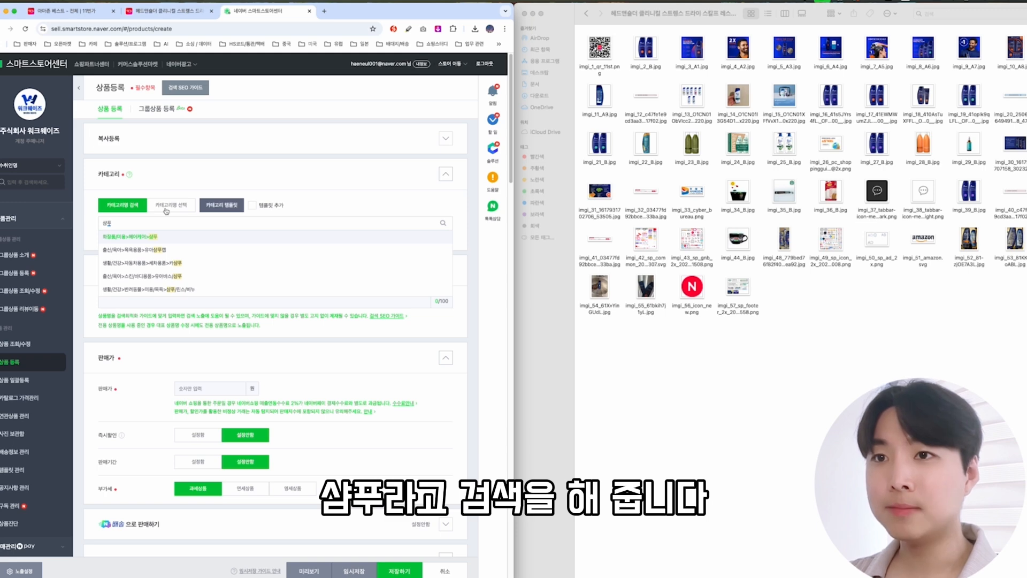
click(166, 241)
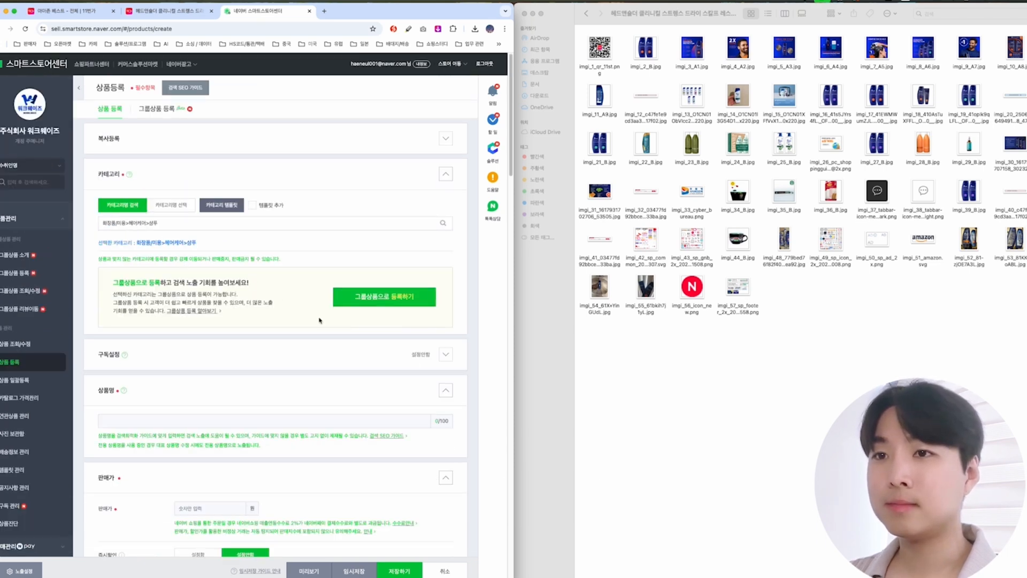
Copy the shampoo's title from the 11st listing into the product name of the Smart Store registration form.
scroll(300, 321, down, 2)
scroll(295, 324, up, 1)
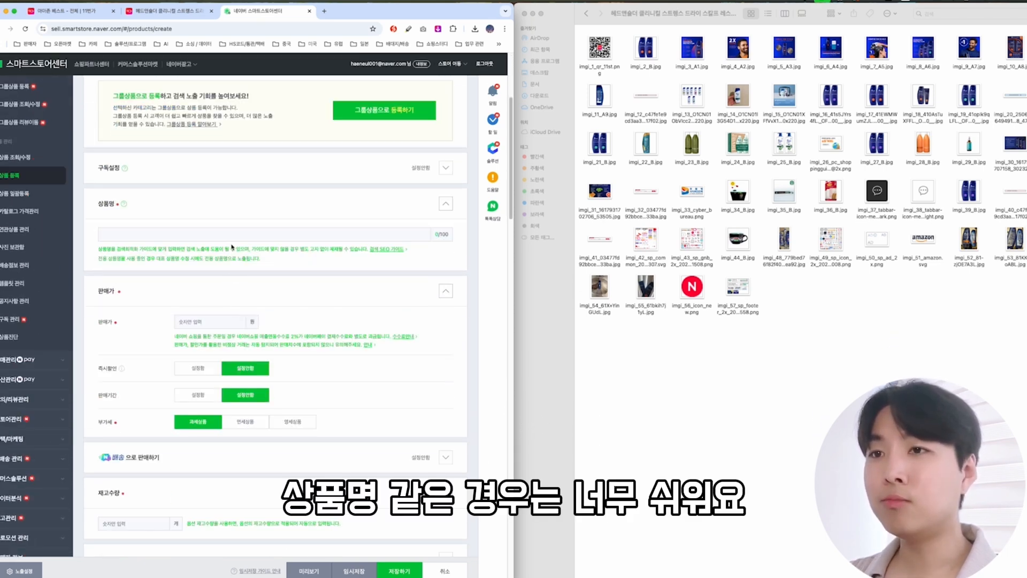
click(234, 236)
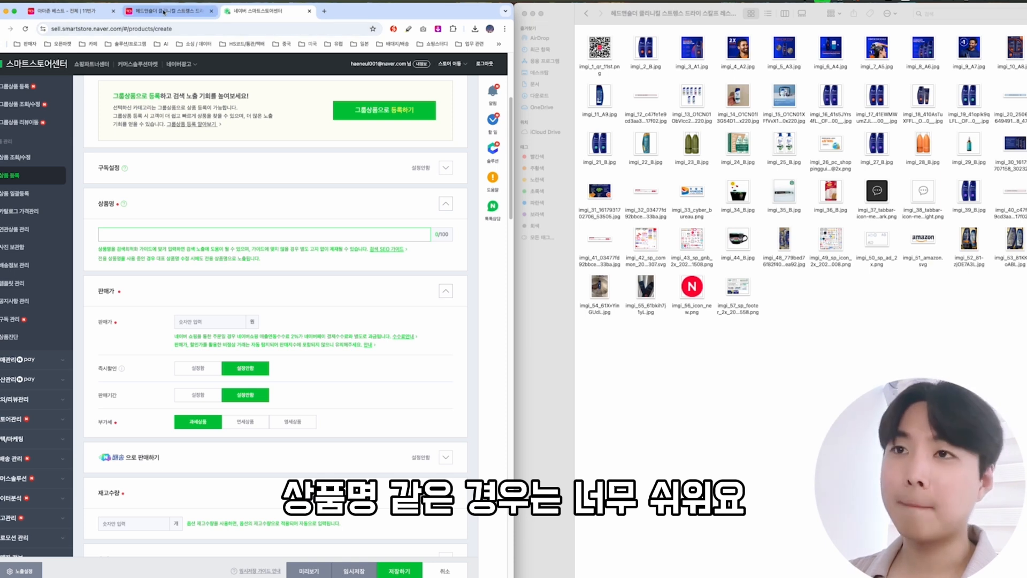
click(163, 12)
mouse_move(182, 233)
mouse_down()
mouse_move(306, 254)
mouse_move(182, 234)
mouse_up()
key(ctrl+c)
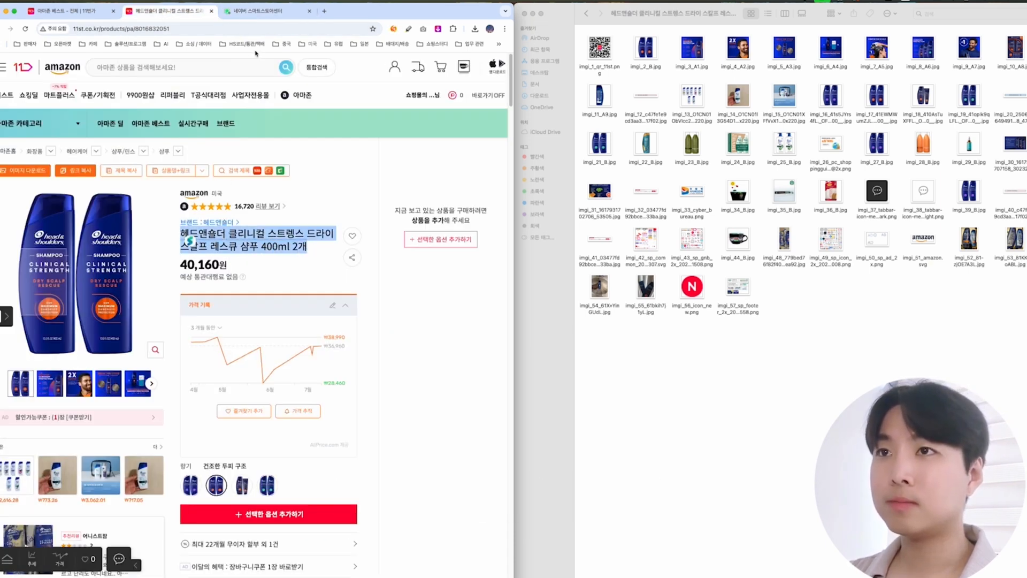
click(262, 10)
key(ctrl+v)
Remove 2개 from the end of the product name and put 1+1 in front of it.
double_click(235, 235)
key(BackSpace)
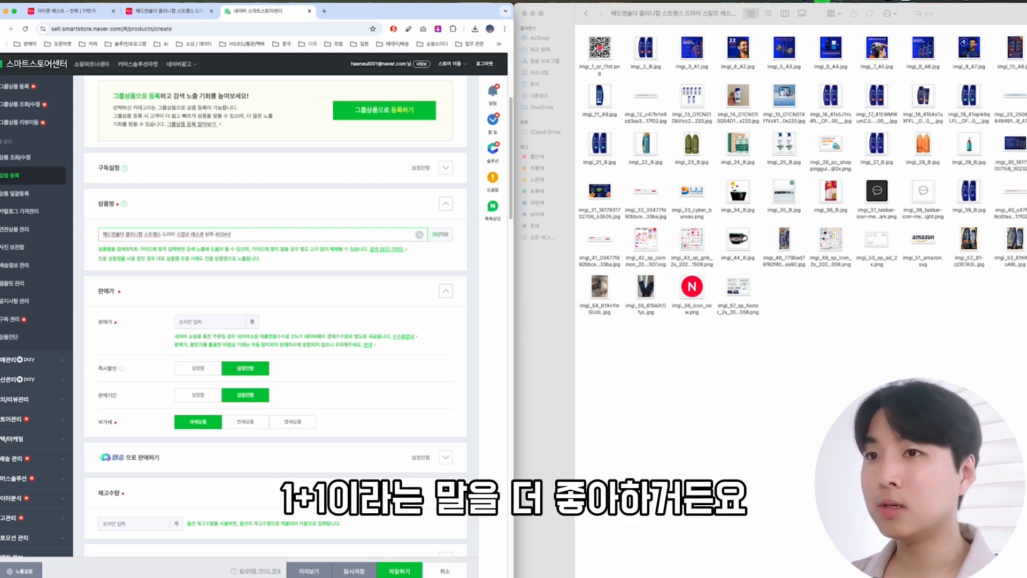
click(102, 234)
text(1+1)
click(260, 265)
Compare the prices of the shampoo variants on the 11st listing, including 고급 오일 컨트롤 - 상쾌한 시트러스.
scroll(261, 268, down, 2)
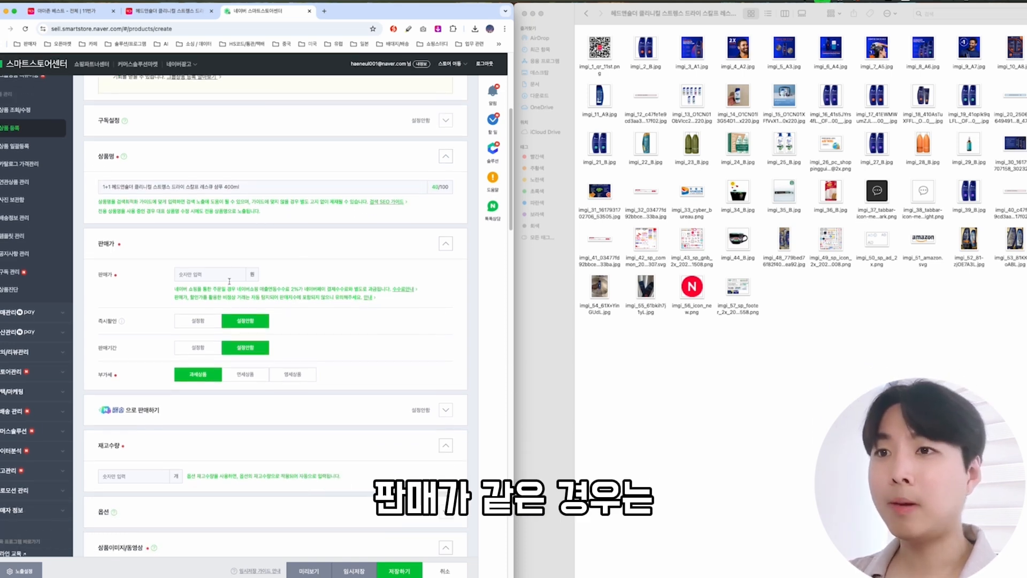
click(166, 11)
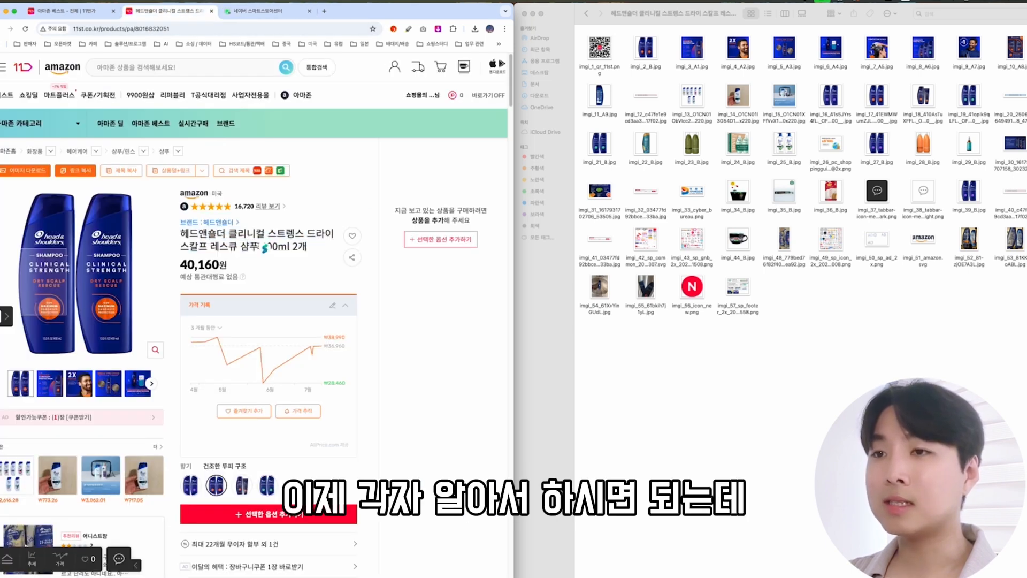
scroll(256, 264, down, 2)
click(187, 437)
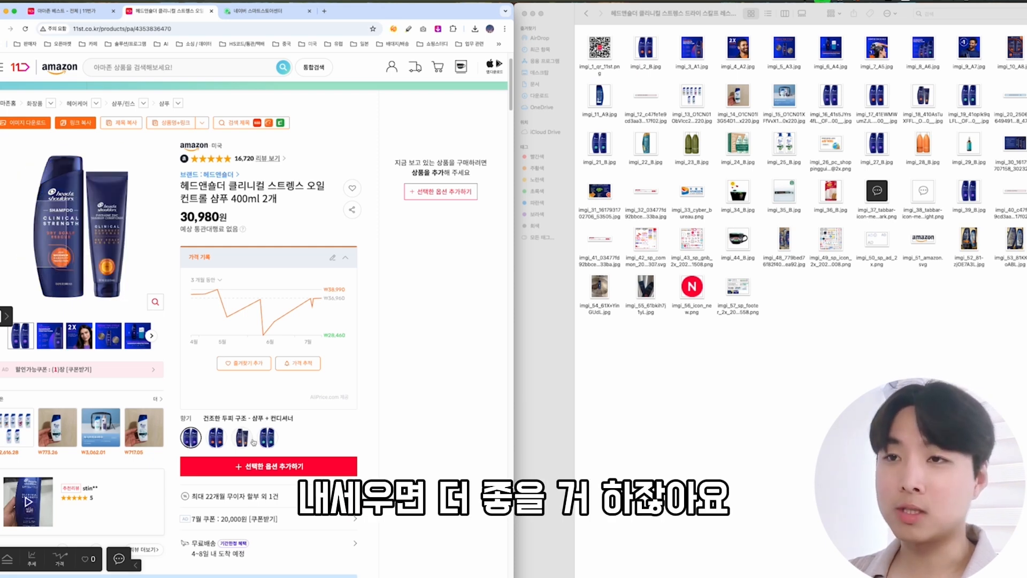
double_click(216, 218)
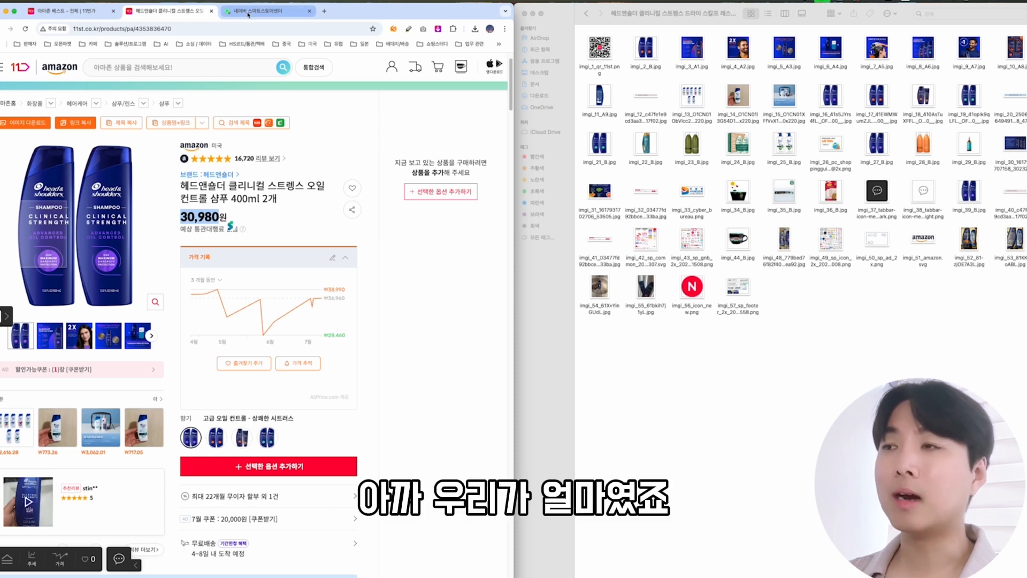
Check the selling price and shipping fee of the competing shampoo on its Naver store page, then close that page.
key(super+grave)
scroll(852, 293, down, 1)
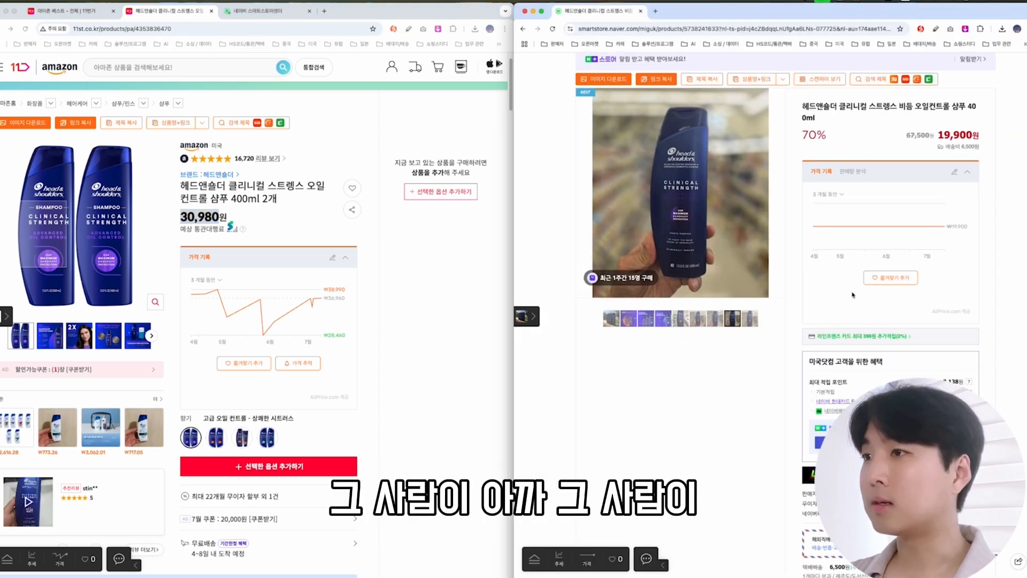
double_click(957, 135)
click(991, 141)
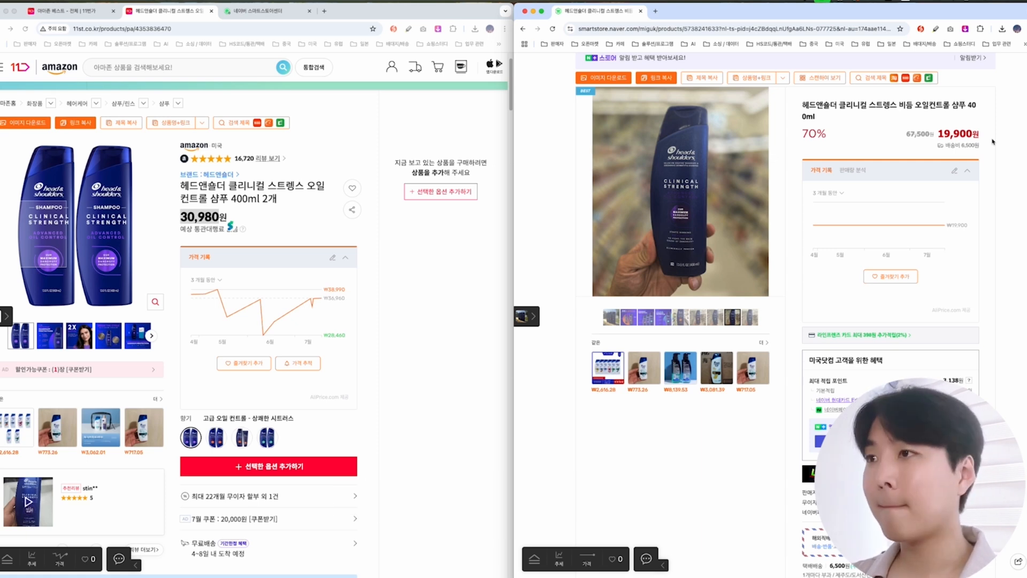
key(super+w)
click(449, 234)
Set the 판매가 in the Smart Store registration form to 37,800 won.
click(244, 15)
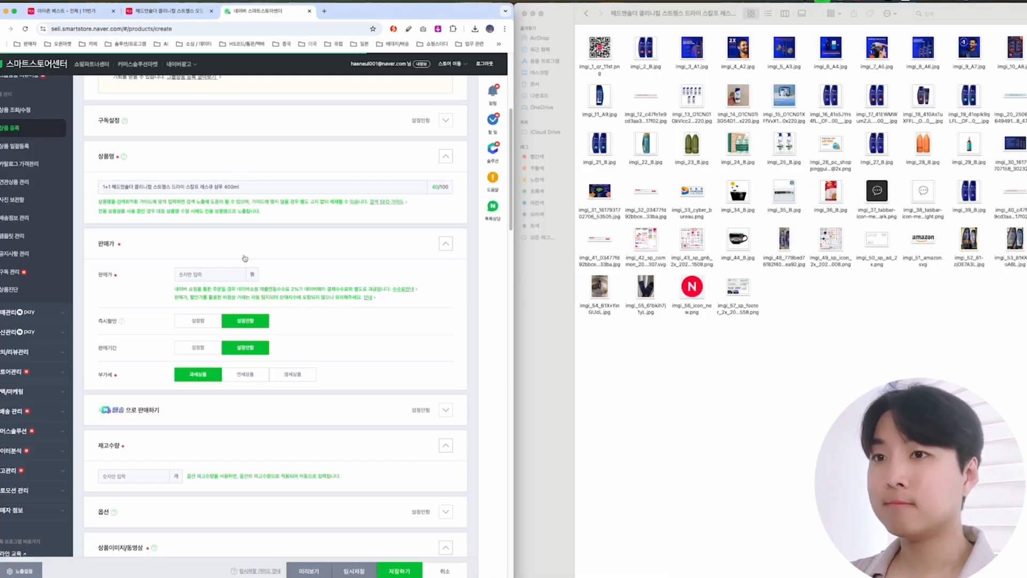
click(222, 275)
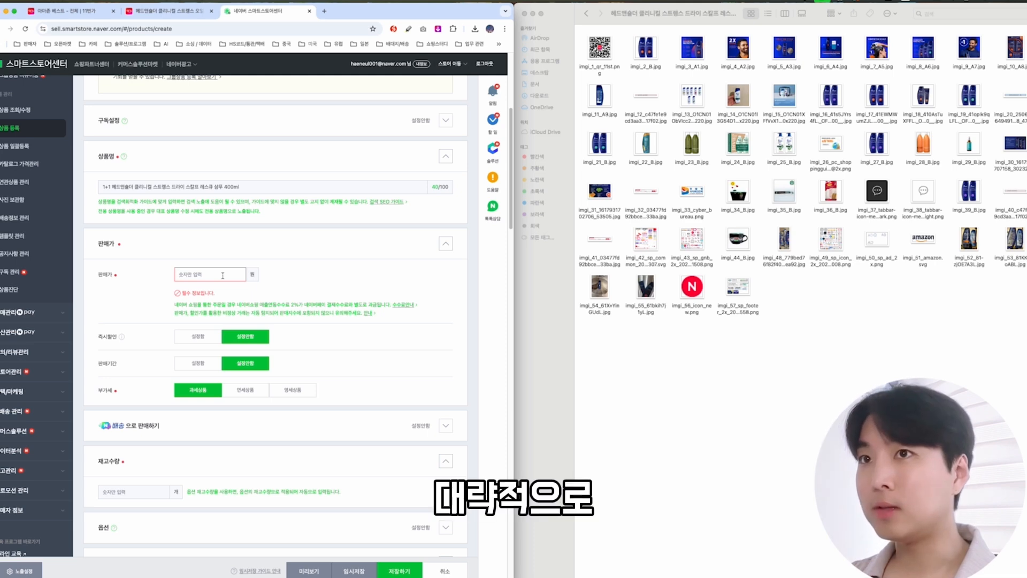
key(ctrl+shift+Tab)
key(ctrl+Tab)
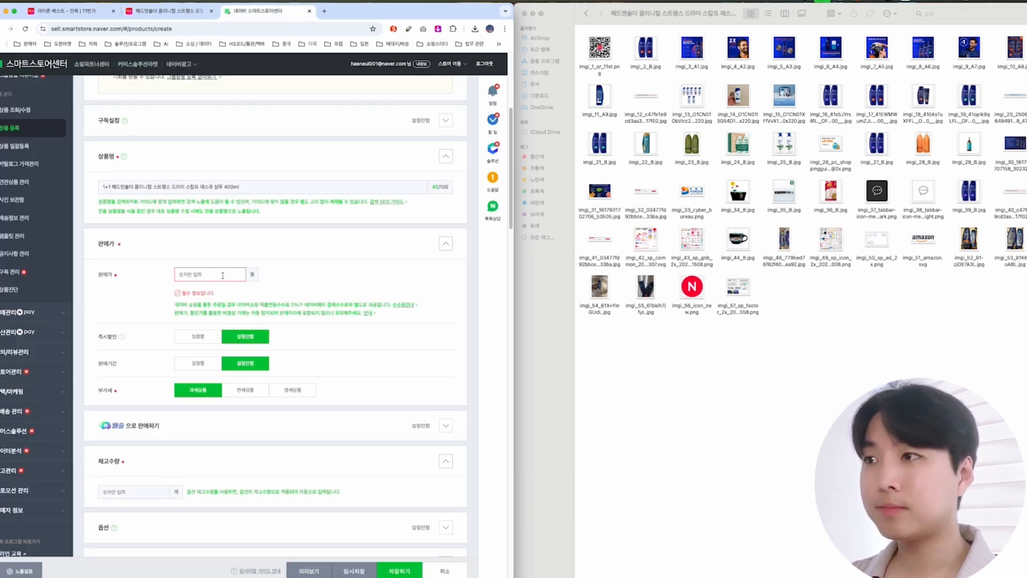
text(37800)
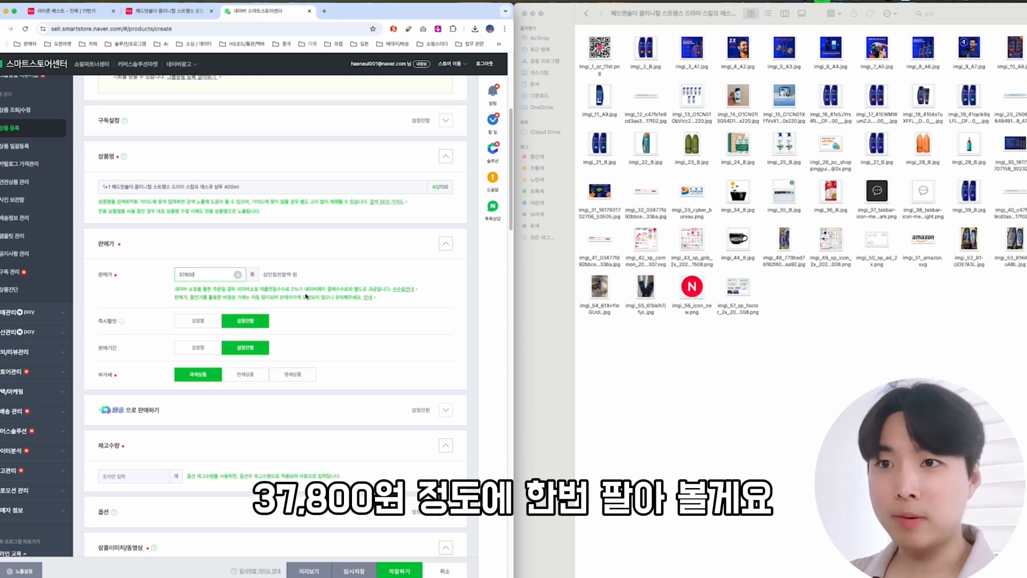
Enable 즉시할인 for the product and set the 판매가 to 47,800 won.
scroll(312, 306, down, 2)
scroll(260, 297, up, 3)
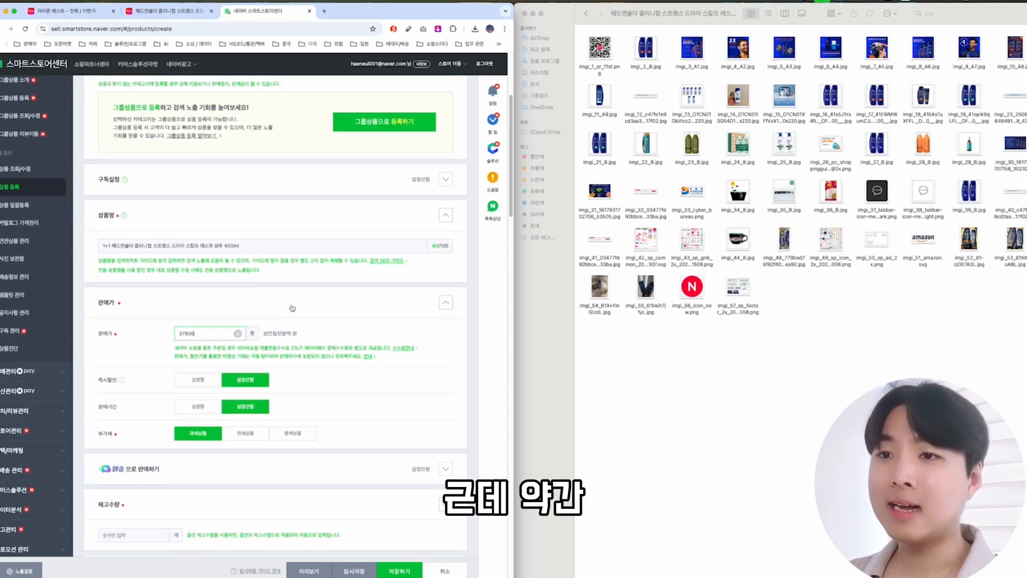
click(198, 381)
scroll(203, 396, down, 1)
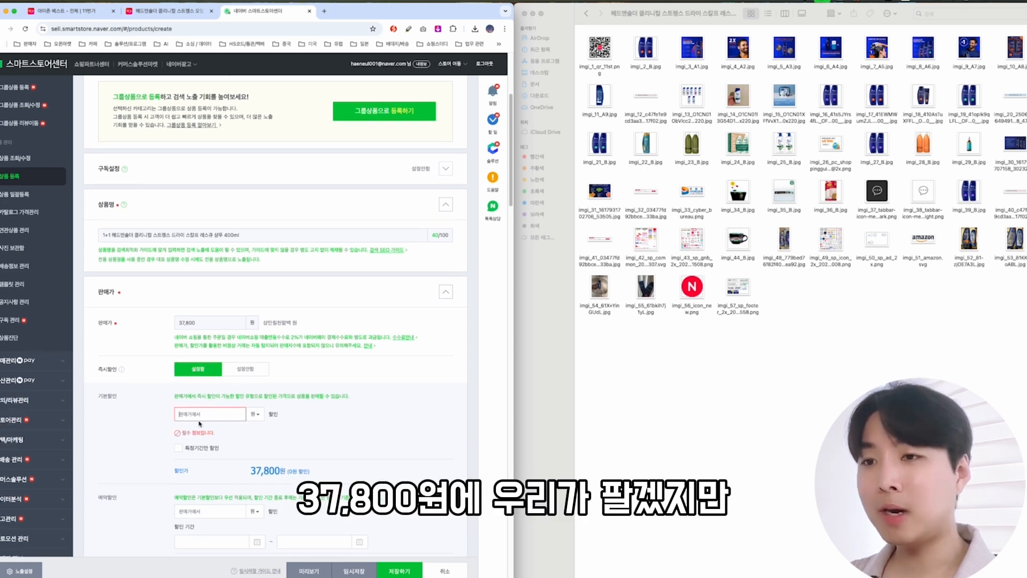
scroll(199, 424, down, 1)
click(183, 273)
key(BackSpace)
text(4)
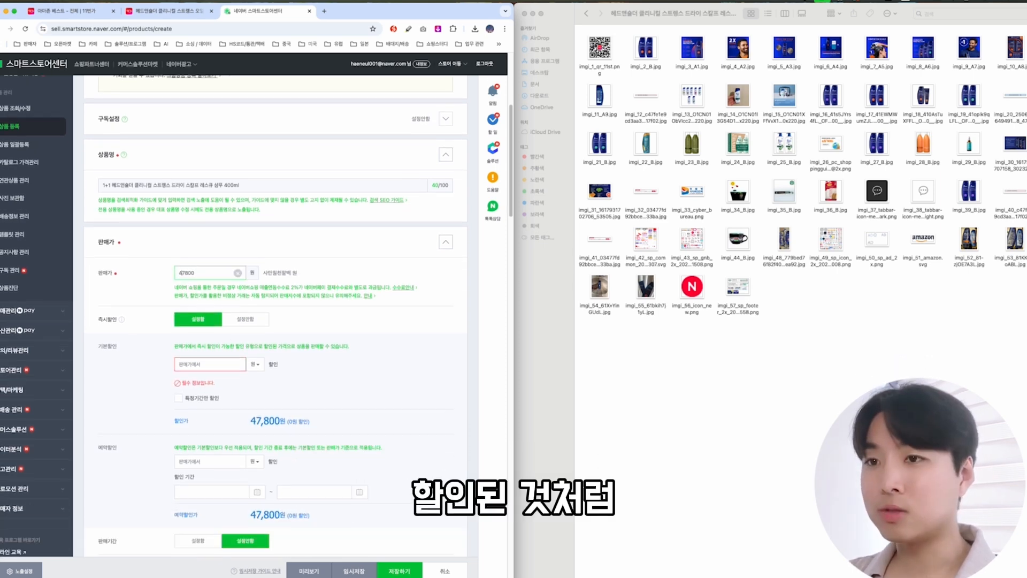
Set the 기본할인 amount to 10,000 won off the sale price.
click(203, 364)
text(10000)
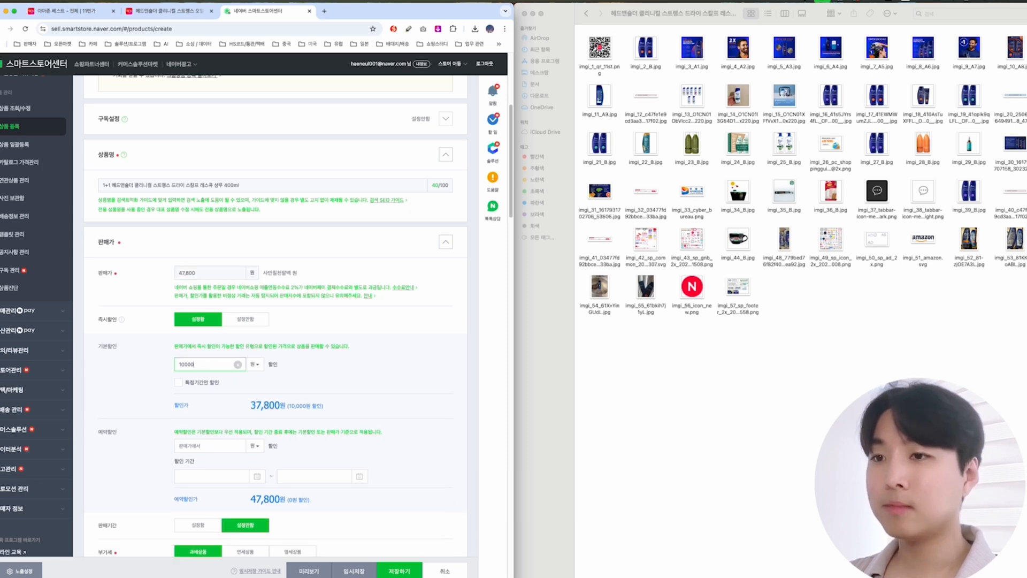
click(330, 367)
Set the product's 재고수량 to 99999.
scroll(351, 367, down, 2)
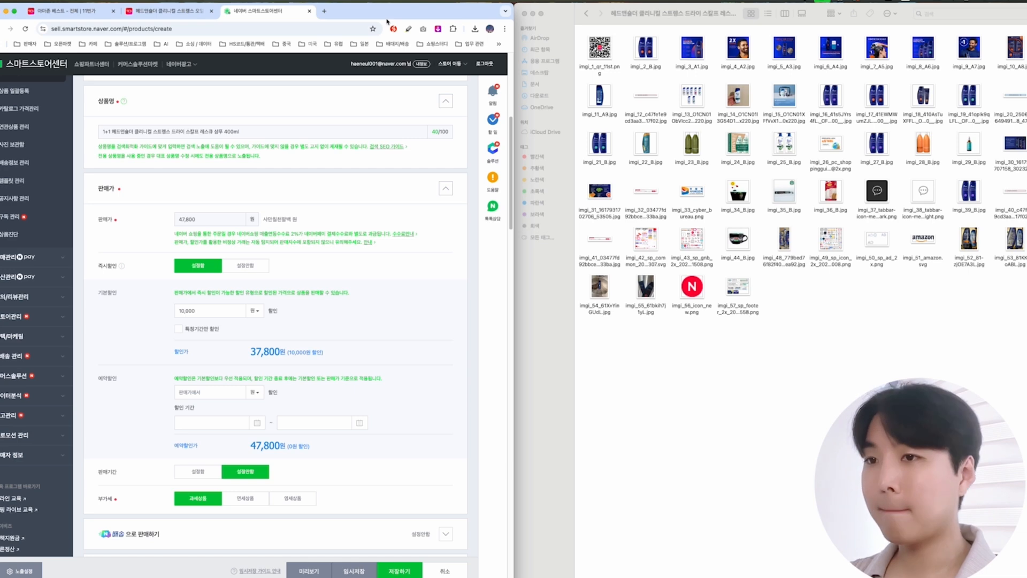
scroll(403, 318, down, 3)
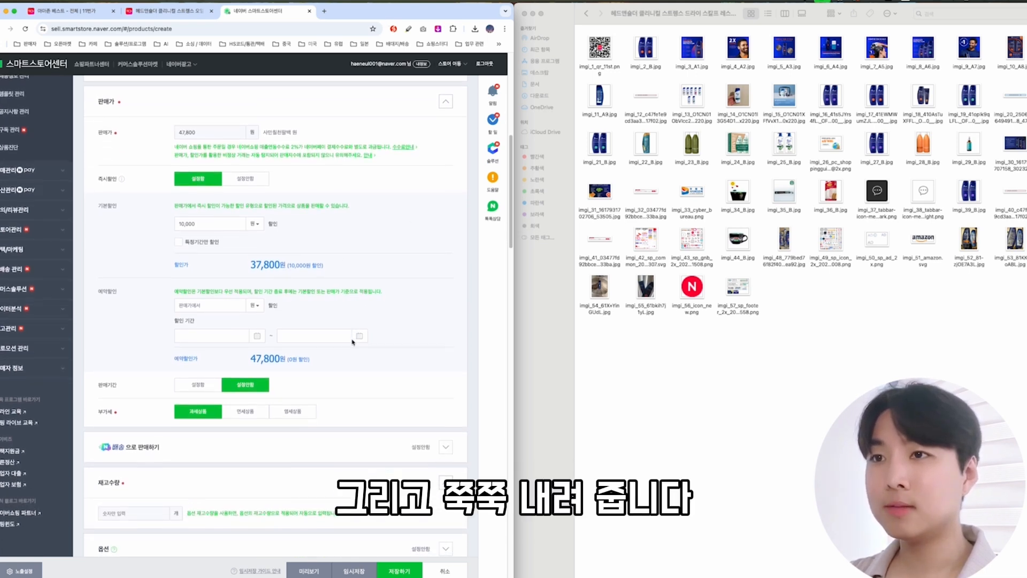
scroll(353, 342, down, 1)
scroll(352, 321, down, 4)
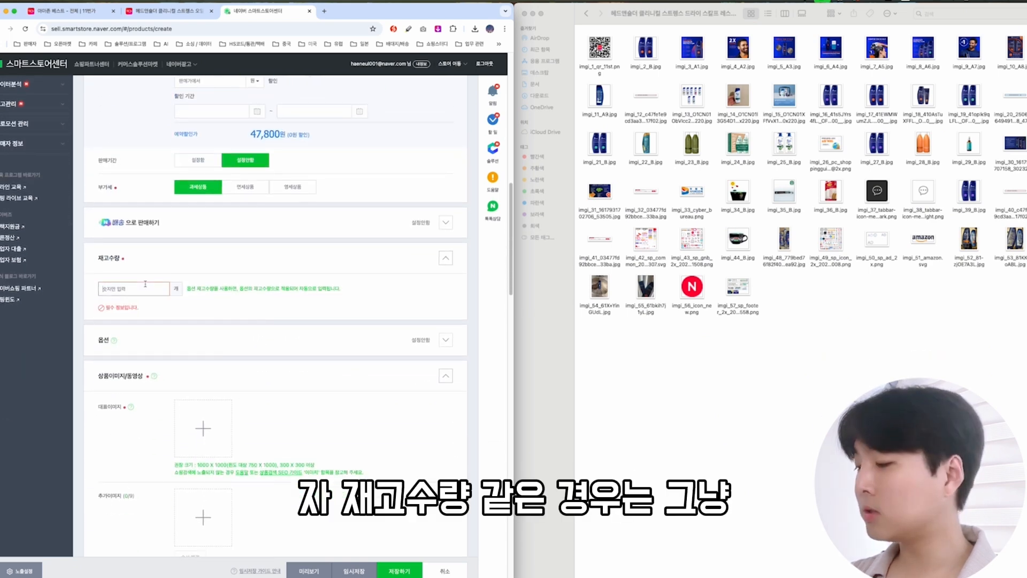
click(145, 285)
text(99999)
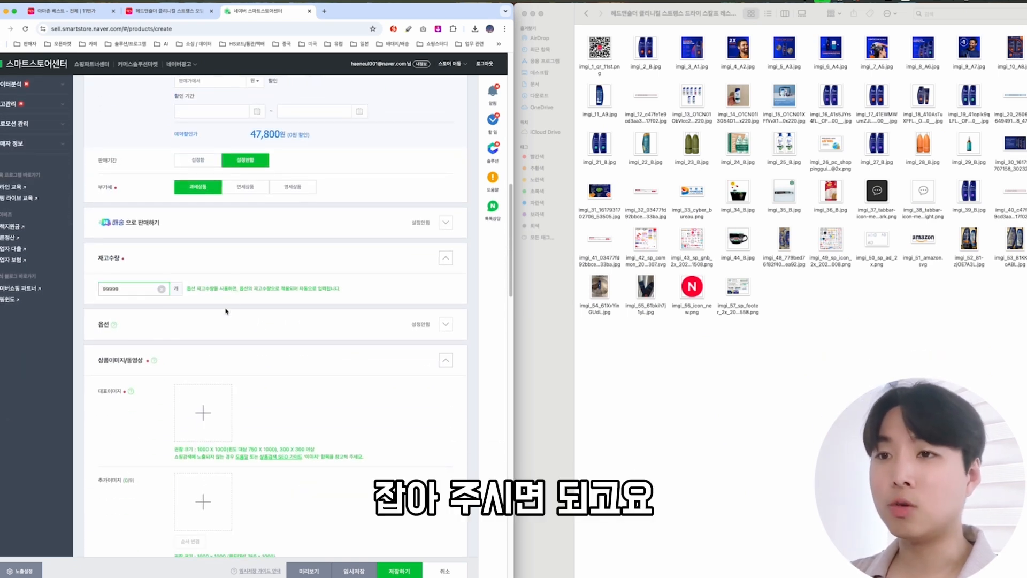
Open the 옵션 section with 선택형 options enabled and place the 11st listing in its own window beside the form.
click(225, 313)
scroll(266, 225, down, 5)
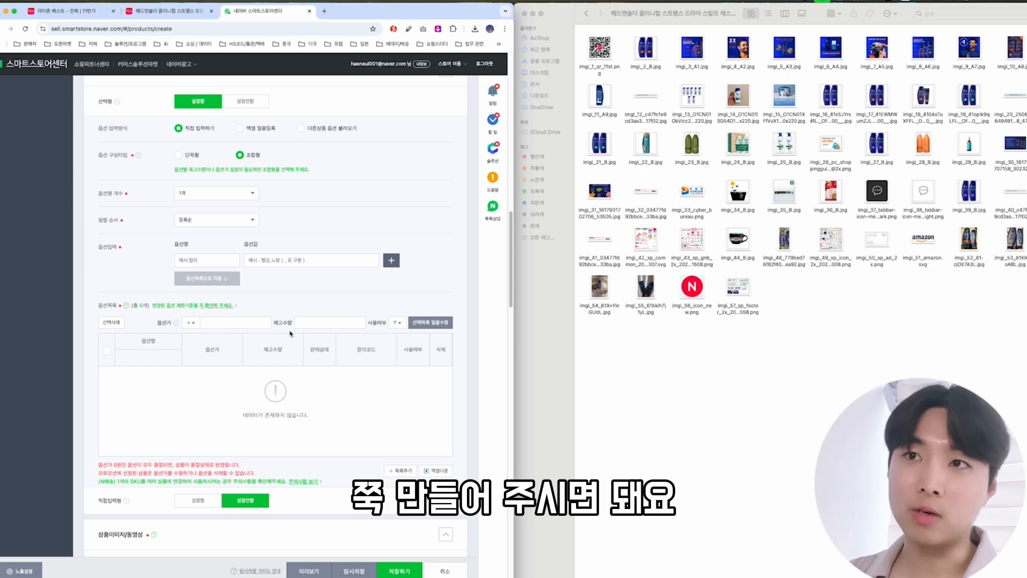
drag(167, 11, 286, 114)
key(ctrl+alt+Right)
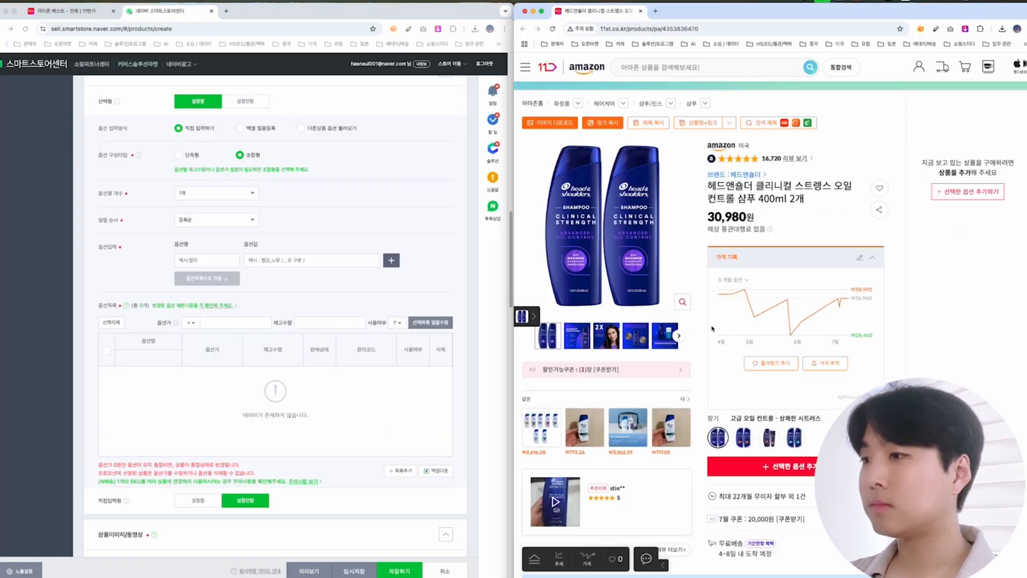
Copy the variant name 고급 오일 컨트롤 - 상쾌한 시트러스 from the 11st listing into the 옵션값 field.
scroll(712, 329, down, 3)
drag(731, 310, 821, 311)
key(super+c)
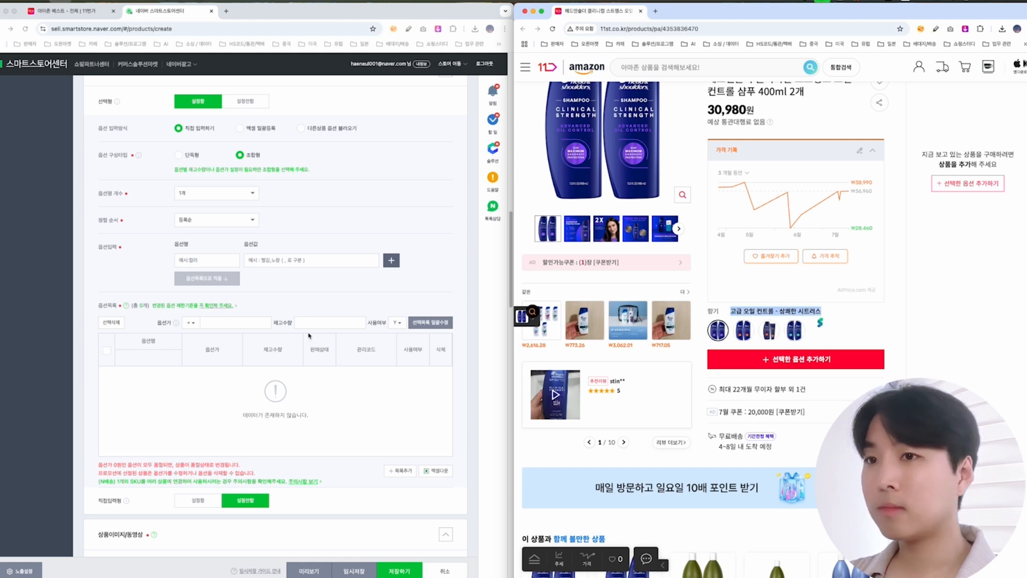
click(226, 321)
click(254, 262)
key(super+v)
Enter 샴푸선택 as the 옵션명.
click(223, 260)
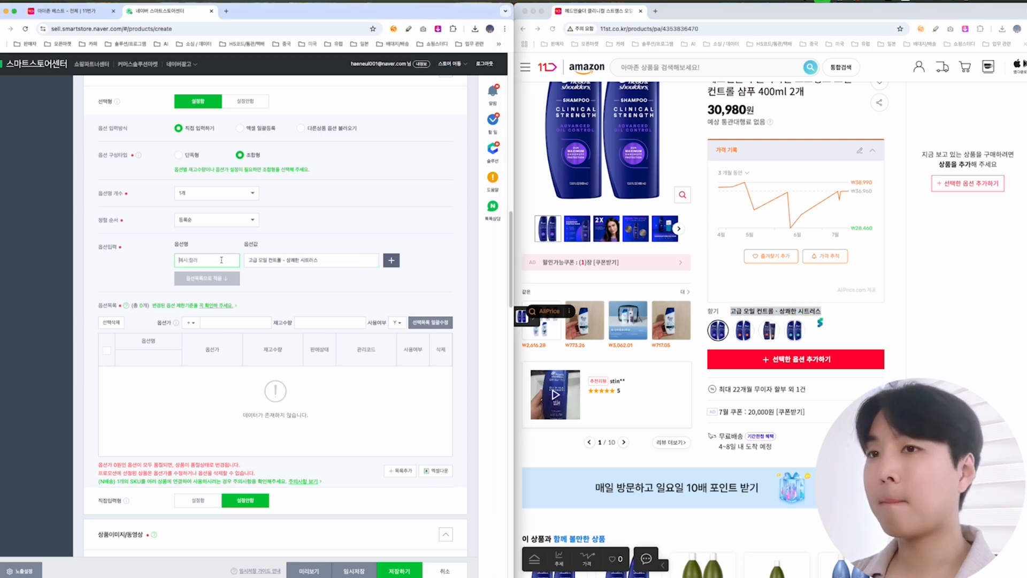
text(샴푸선)
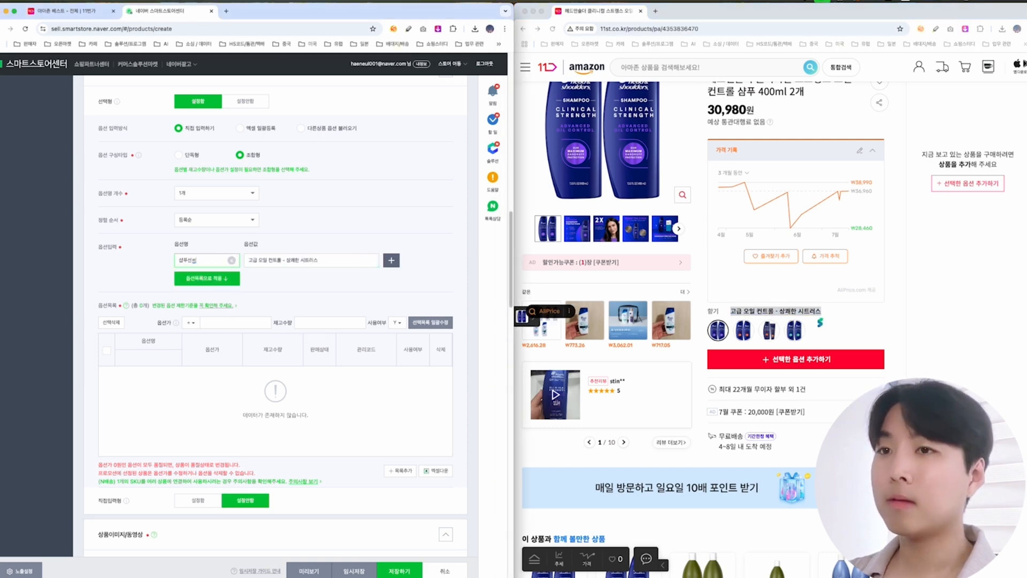
text(택)
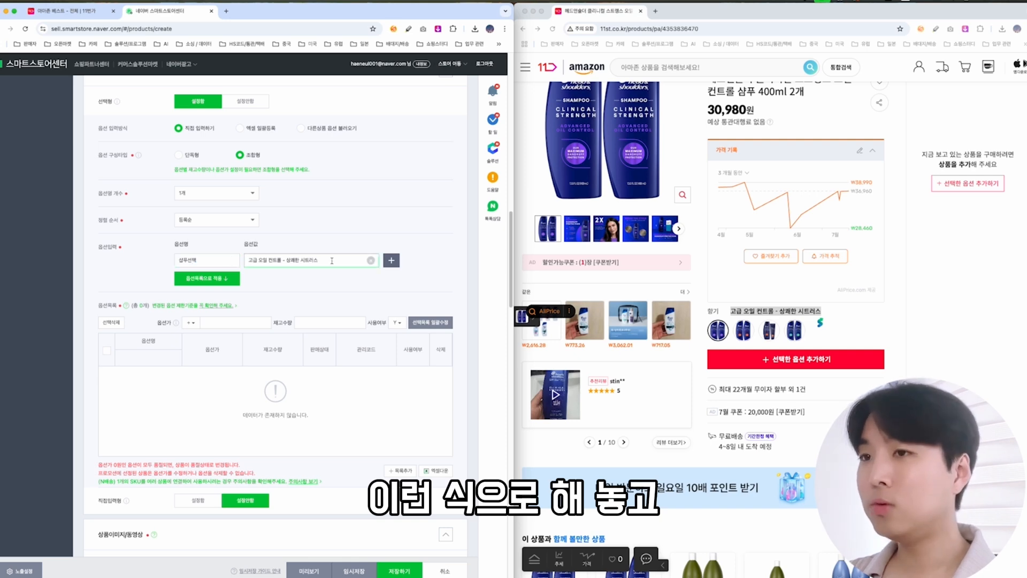
Add the 11st variant 건조한 두피 구조 to the option values, separated by a comma.
text(,)
click(742, 330)
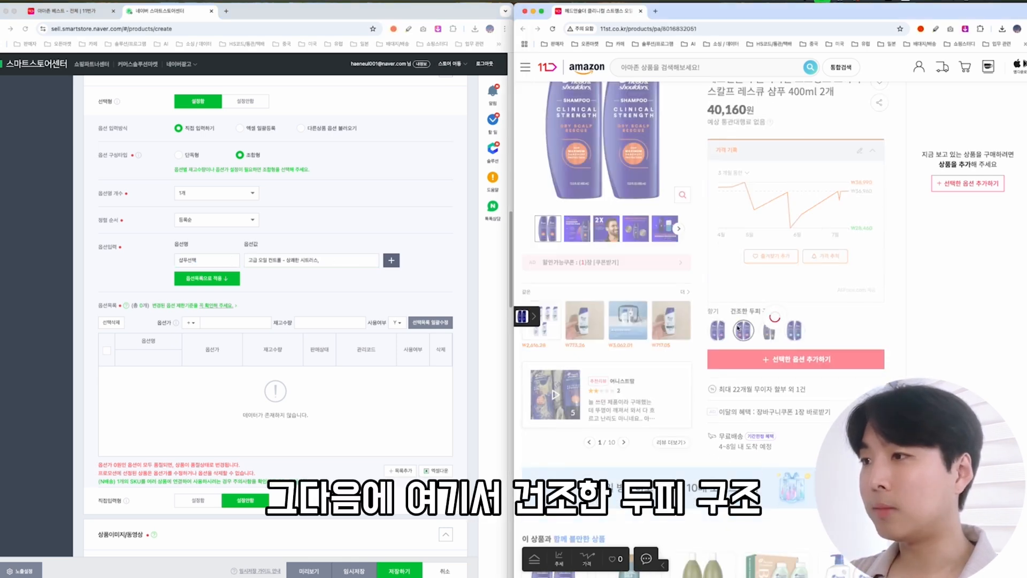
click(357, 262)
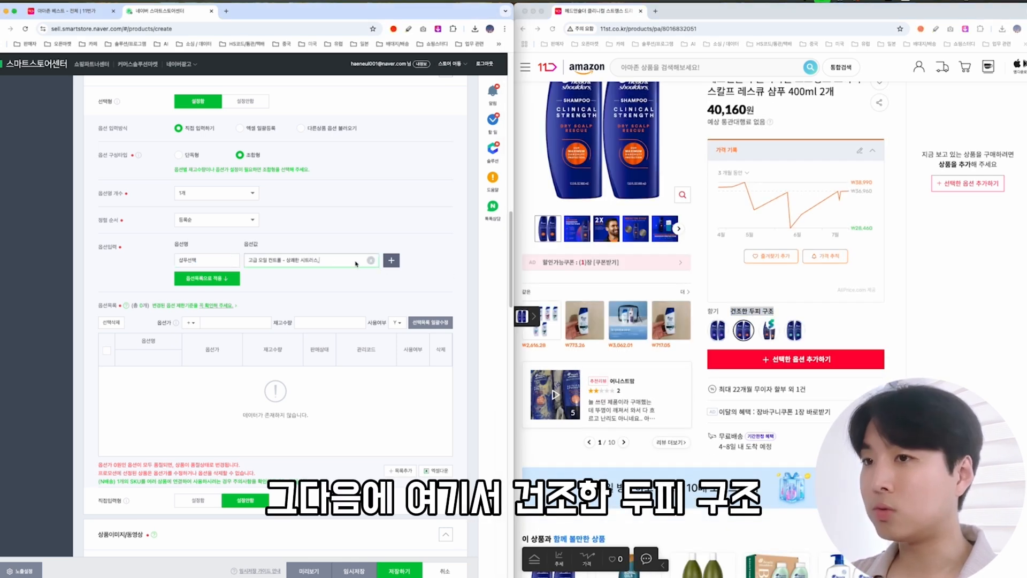
text(건조한 두피 구조)
Add the shampoo and conditioner variant 건조한 두피 구조 - 샴푸 + 컨디셔너 from 11st to the comma-separated option values.
text(,)
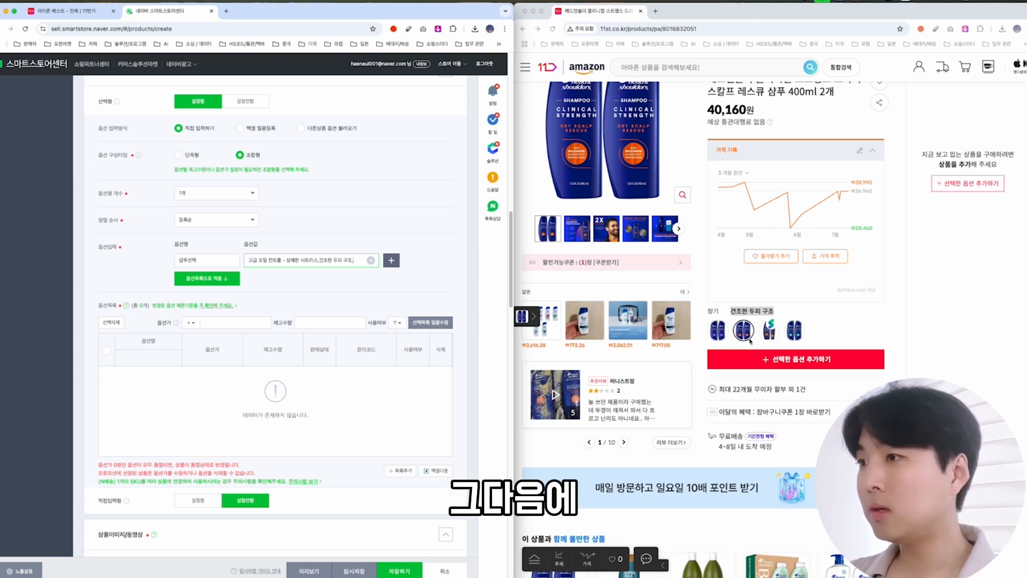
click(769, 330)
drag(735, 310, 873, 314)
key(super+c)
click(347, 260)
key(super+v)
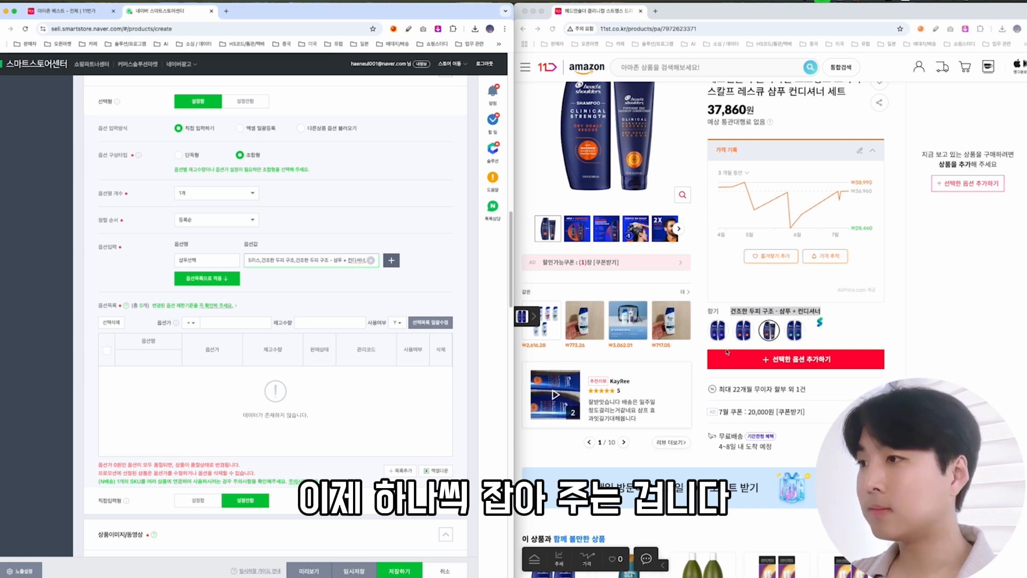
Append the 11st variant 집중적인 가려움 완화 - 쿨링 멘톨 to the comma-separated option values.
click(794, 330)
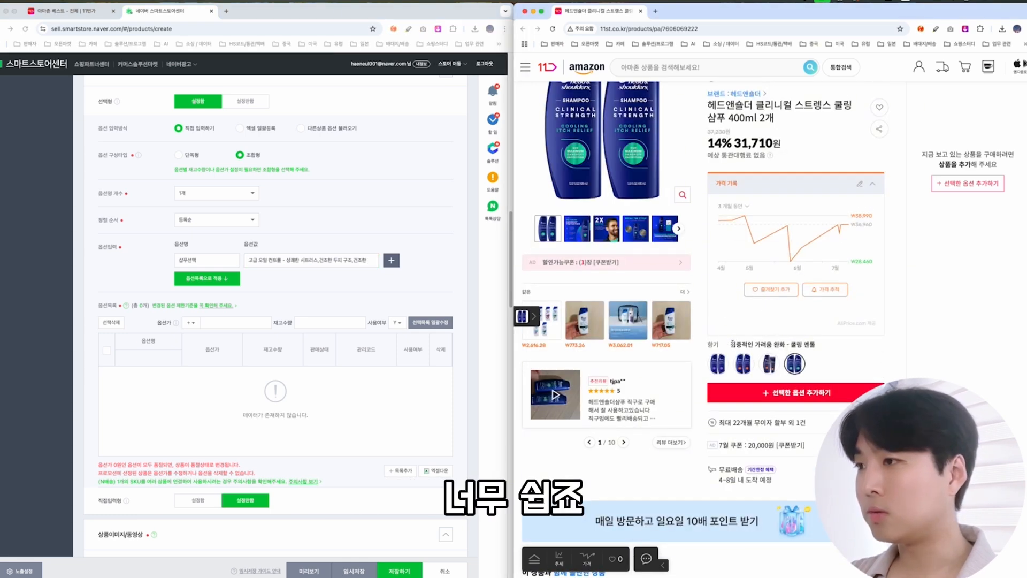
drag(730, 344, 813, 344)
click(366, 261)
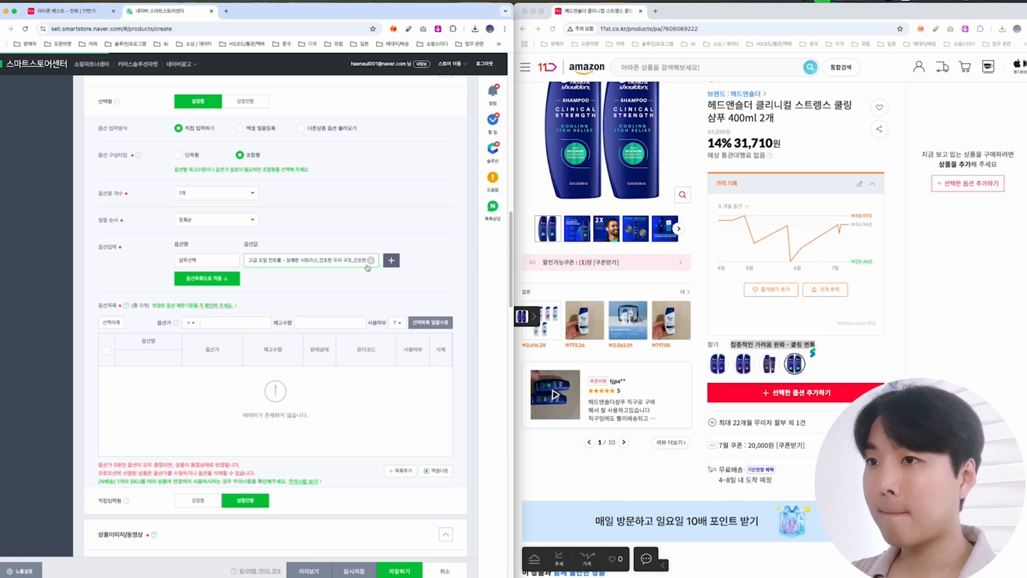
key(Right)
key(Right)
key(Right)
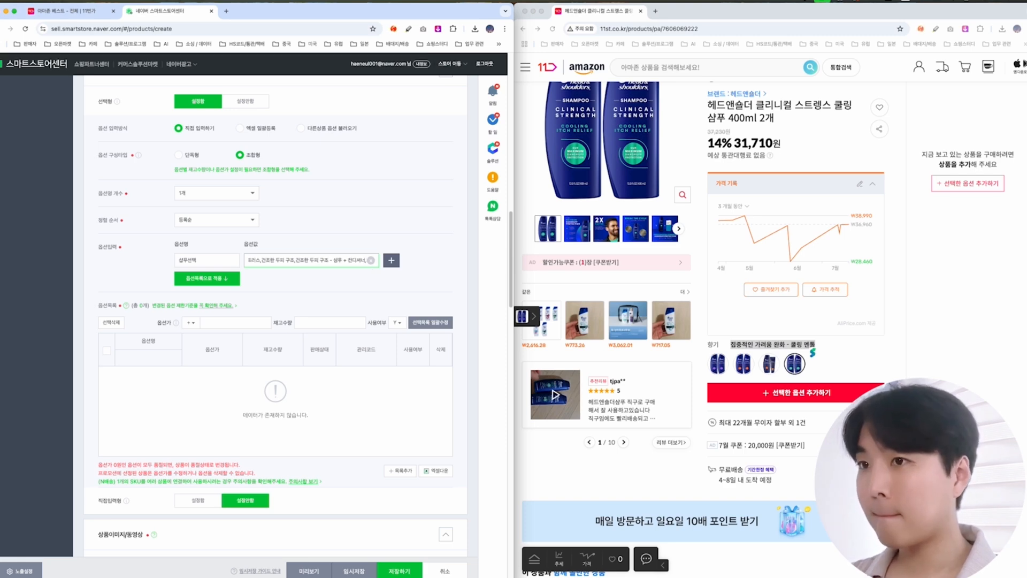
text(,)
key(ctrl+v)
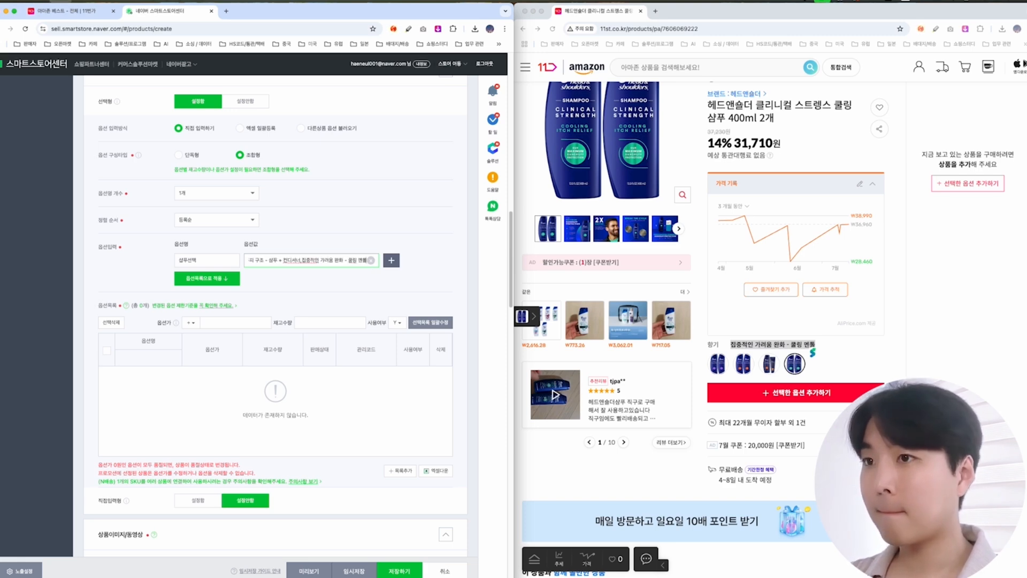
Apply the option values to the 옵션목록 and set the 재고수량 of all listed options to 9999.
click(217, 279)
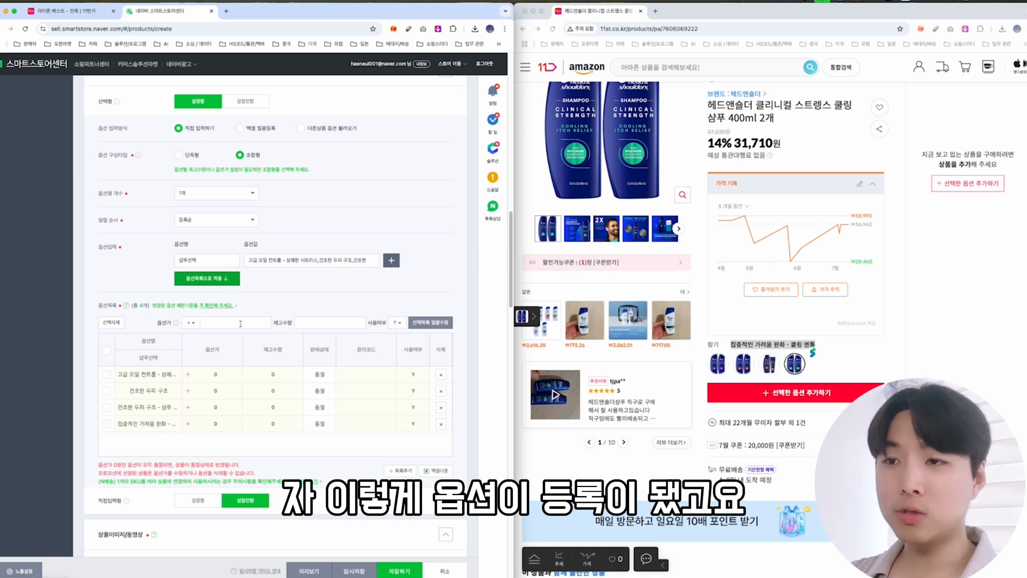
click(107, 350)
click(332, 321)
text(9999)
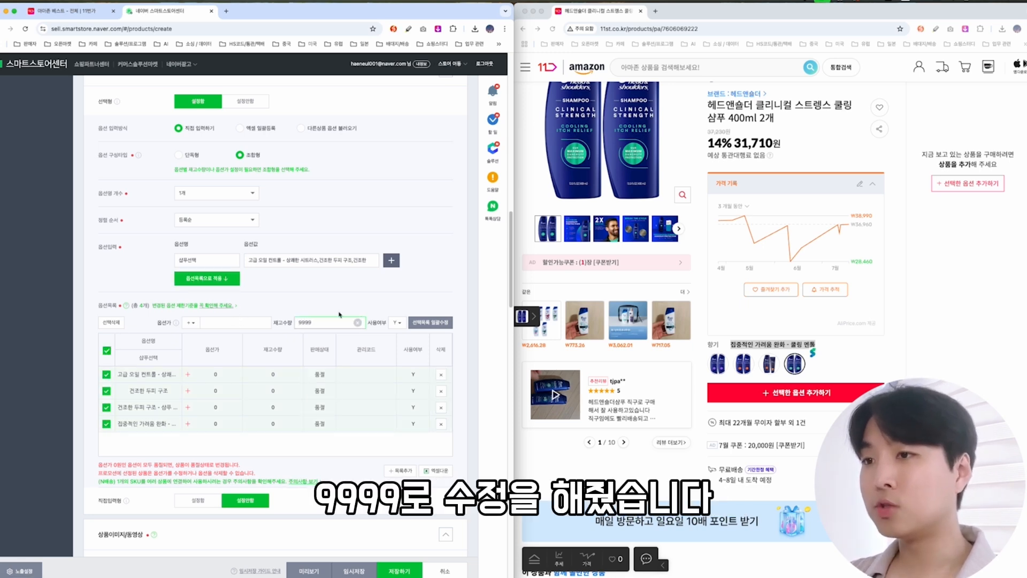
click(430, 323)
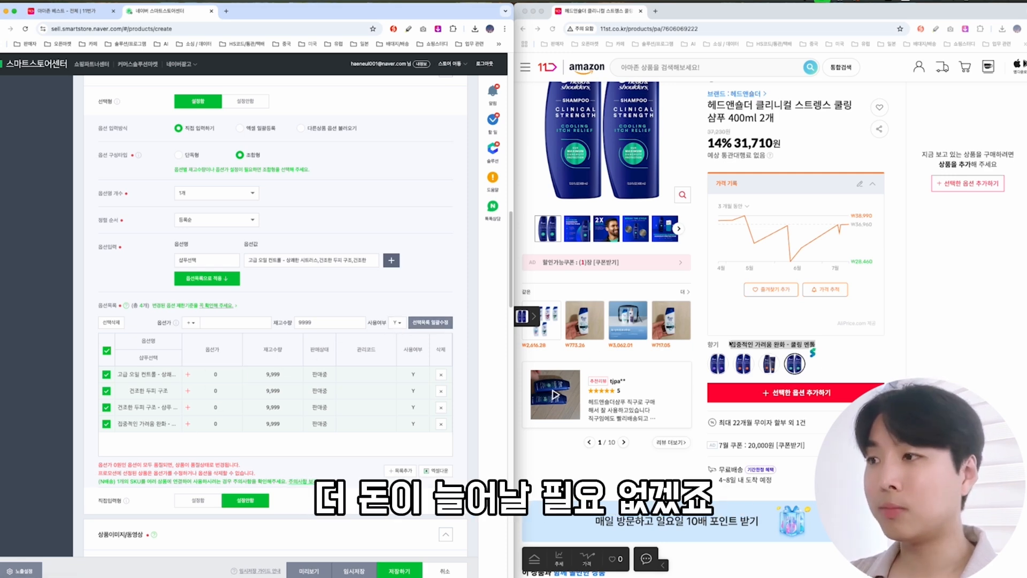
Check the 11st price of the 건조한 두피 구조 variant and set the 고급 오일 컨트롤 option's 옵션가 to 13,000.
click(742, 364)
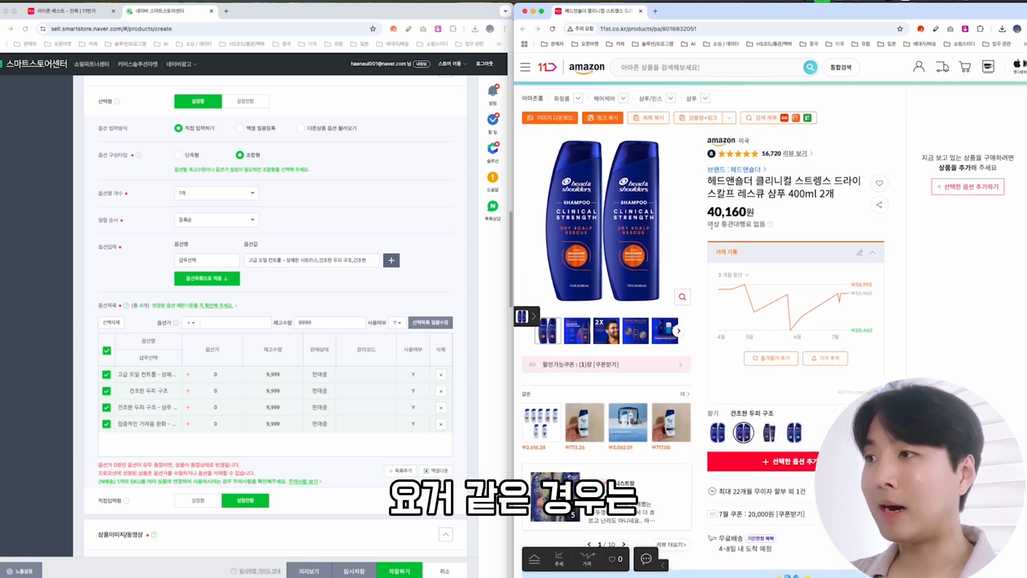
click(219, 374)
key(BackSpace)
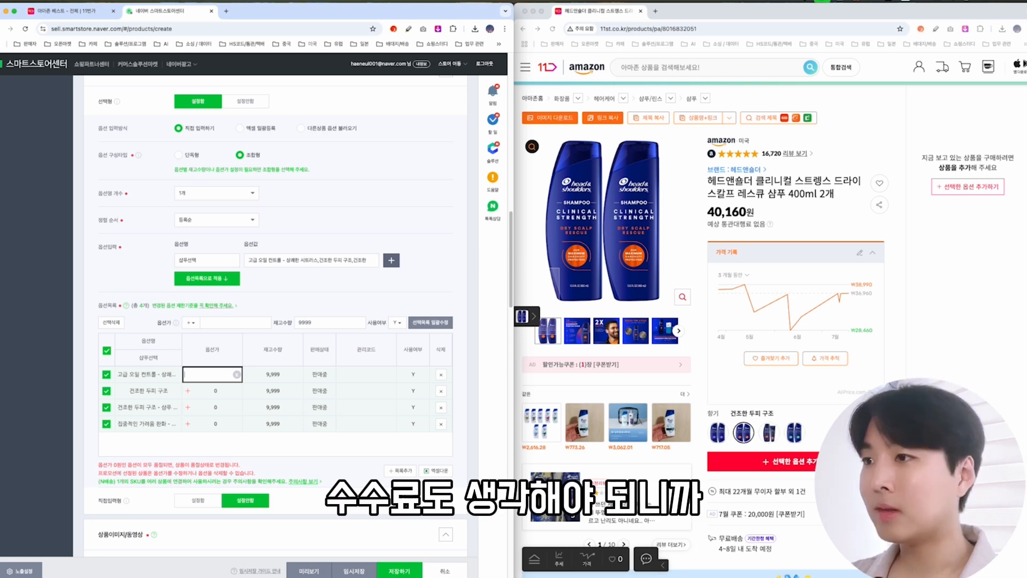
text(13,000)
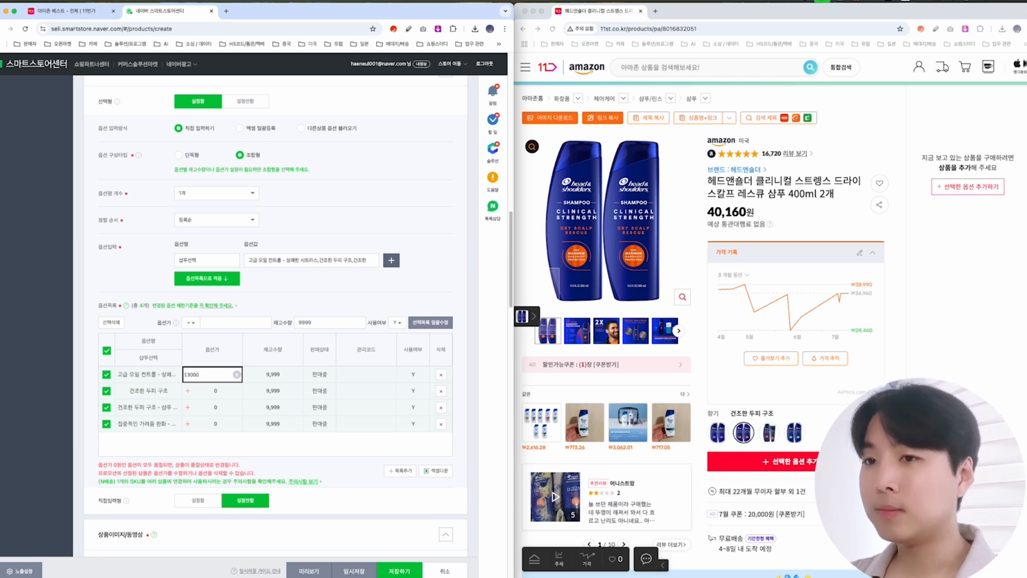
Check the 11st price of the 샴푸 + 컨디셔너 variant and set the 건조한 두피 구조 option's 옵션가 to 10,000.
click(768, 432)
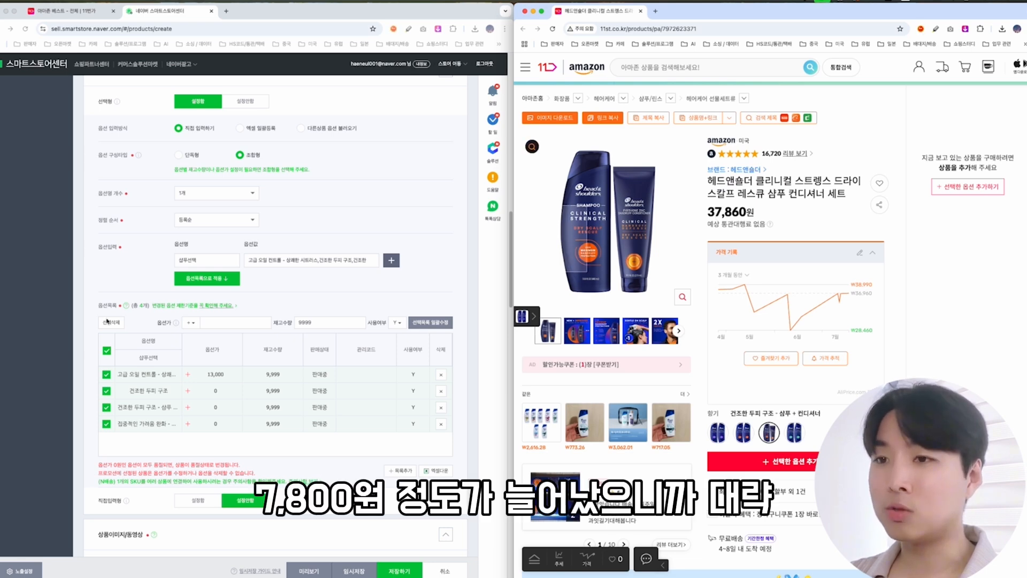
click(214, 390)
text(10000)
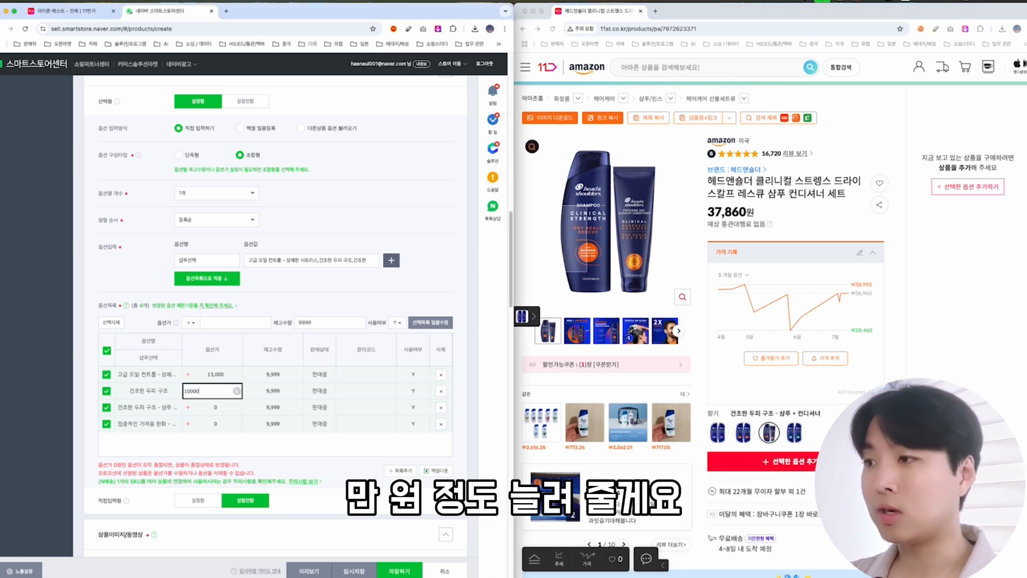
text(,000)
Compare the 11st prices of the 쿨링 멘톨 and 고급 오일 컨트롤 variants.
click(795, 432)
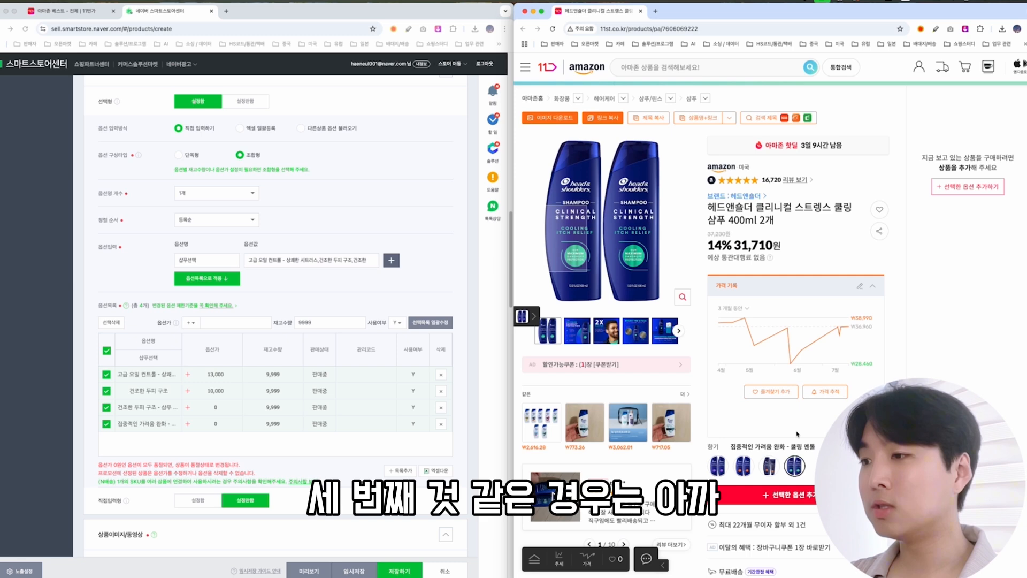
click(723, 467)
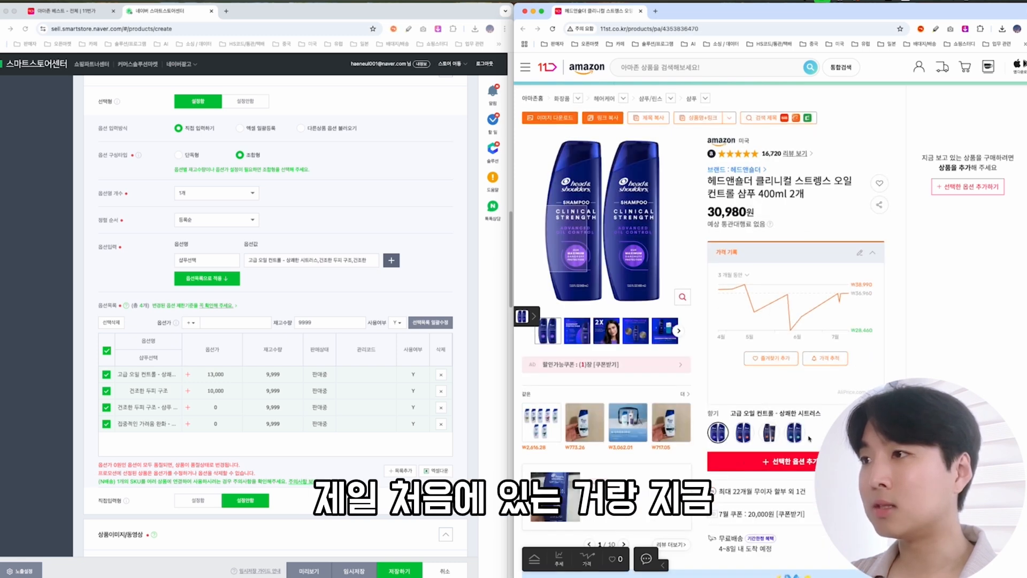
click(796, 433)
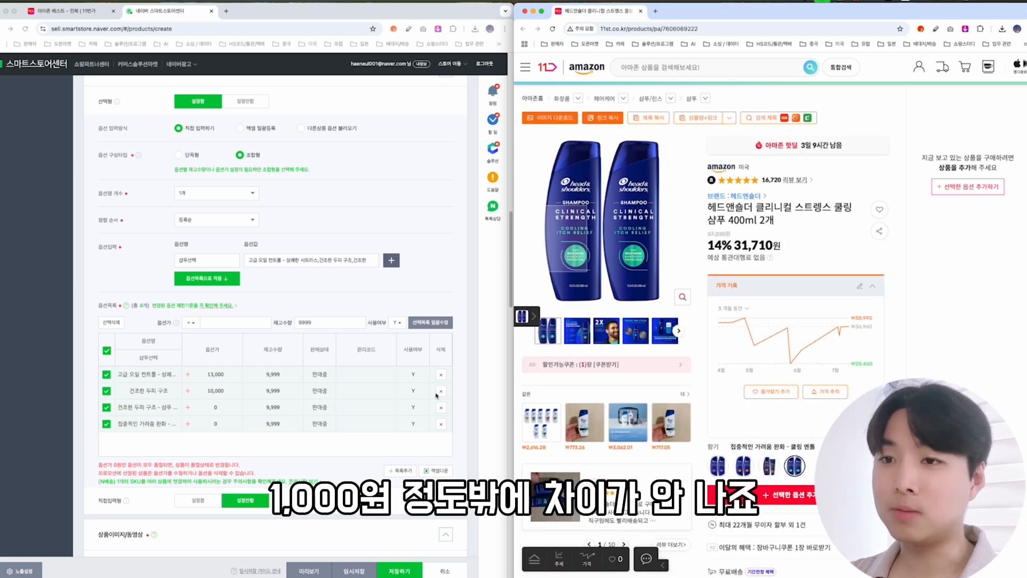
Set the 옵션가 to 0 for the 고급 오일 컨트롤 option and 13,000 for the 건조한 두피 구조 option.
click(217, 413)
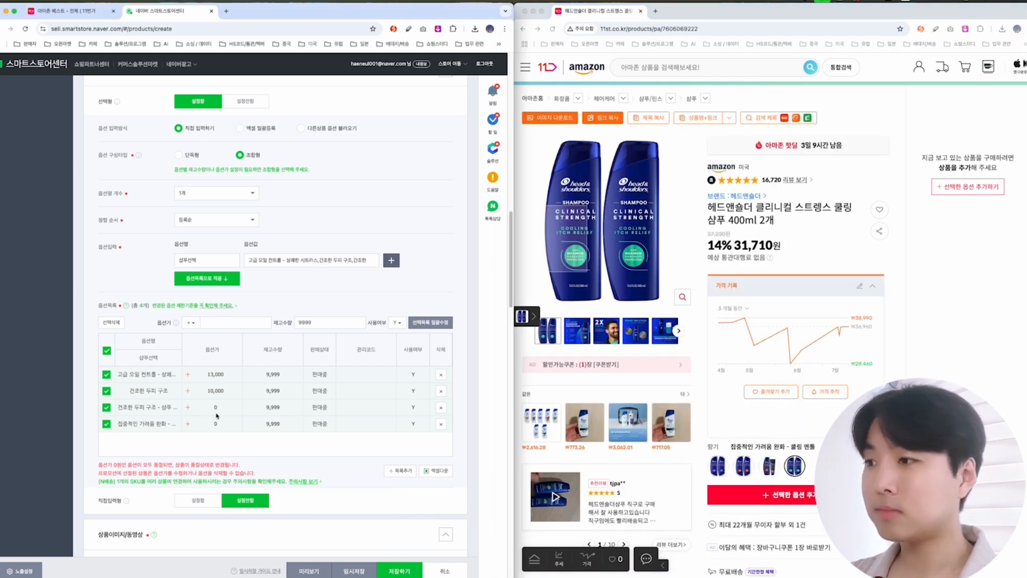
click(216, 423)
click(213, 374)
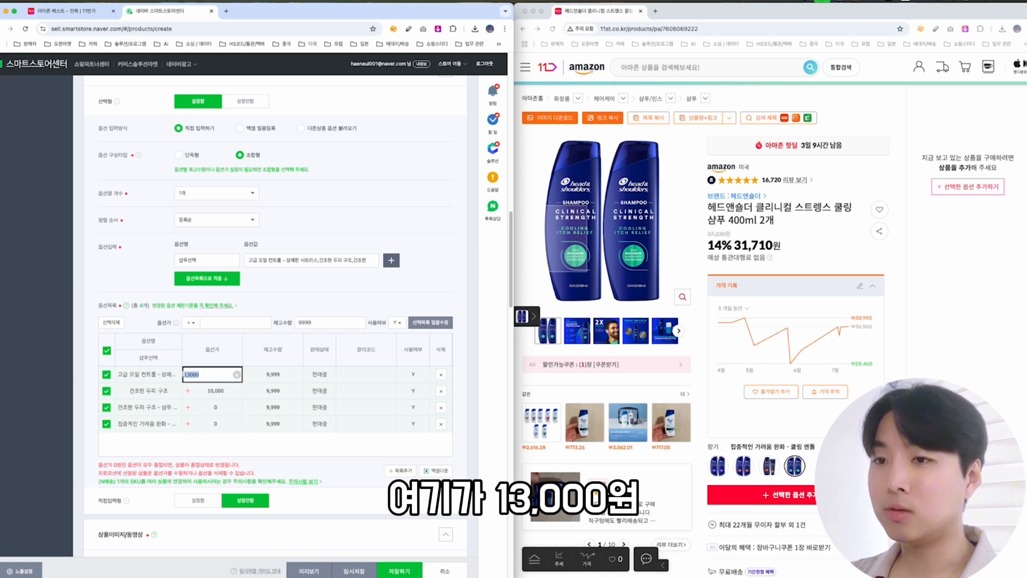
click(216, 393)
text(13000)
click(217, 379)
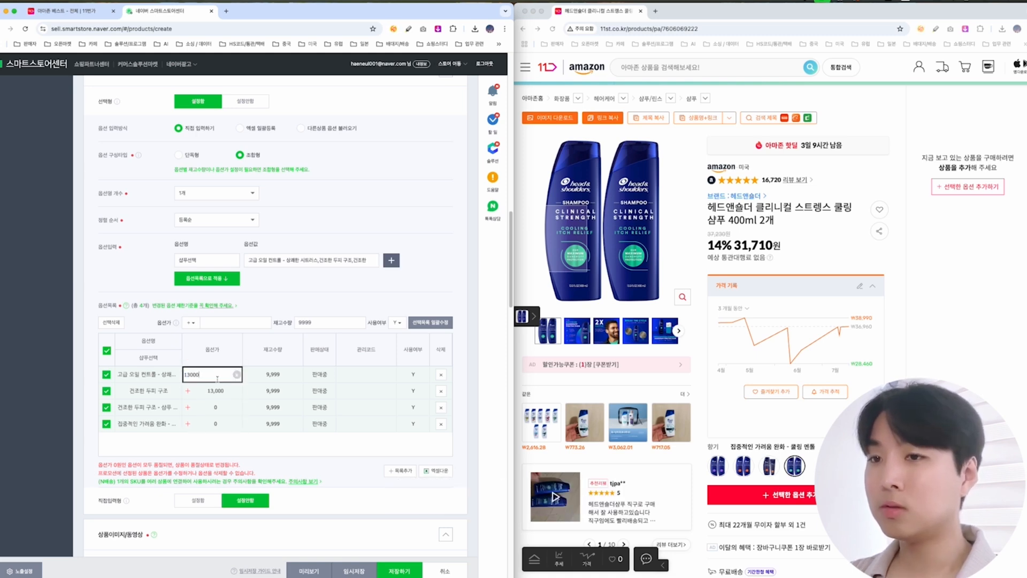
Set the 옵션가 to 10,000 for the 건조한 두피 구조 shampoo set and 1,500 for the 집중적인 가려움 완화 option.
click(217, 404)
text(10,)
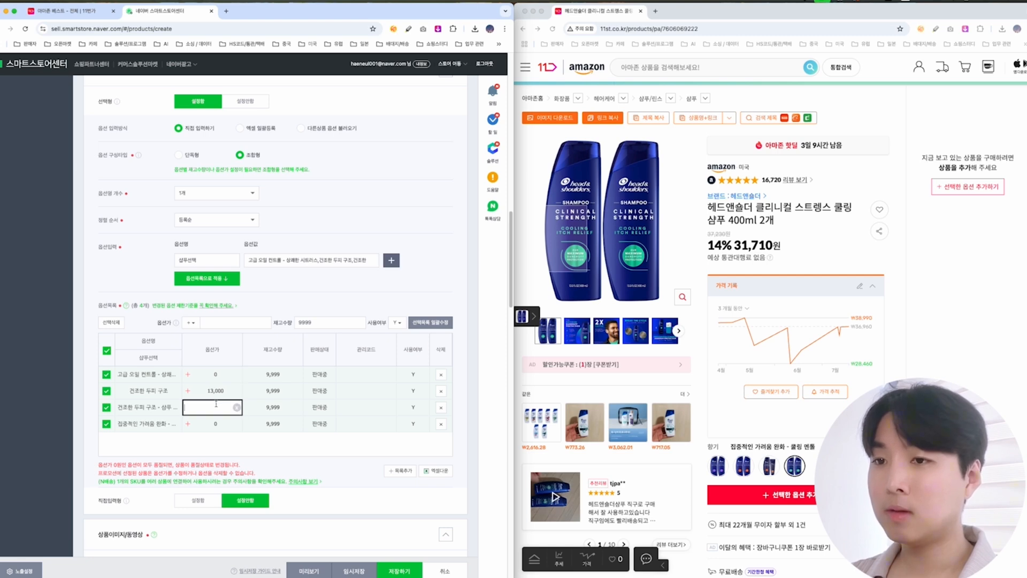
text(0000)
click(206, 424)
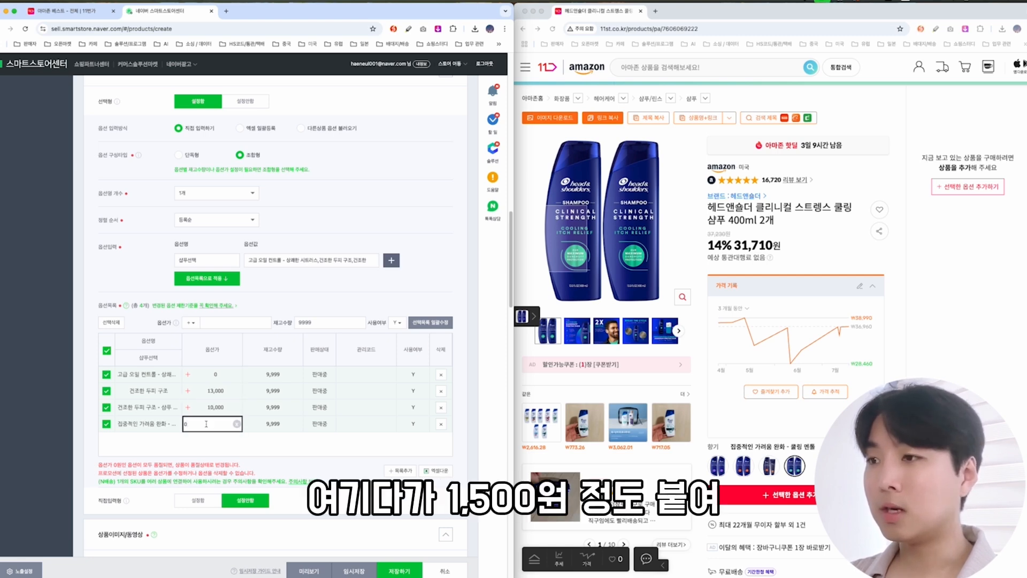
text(1500)
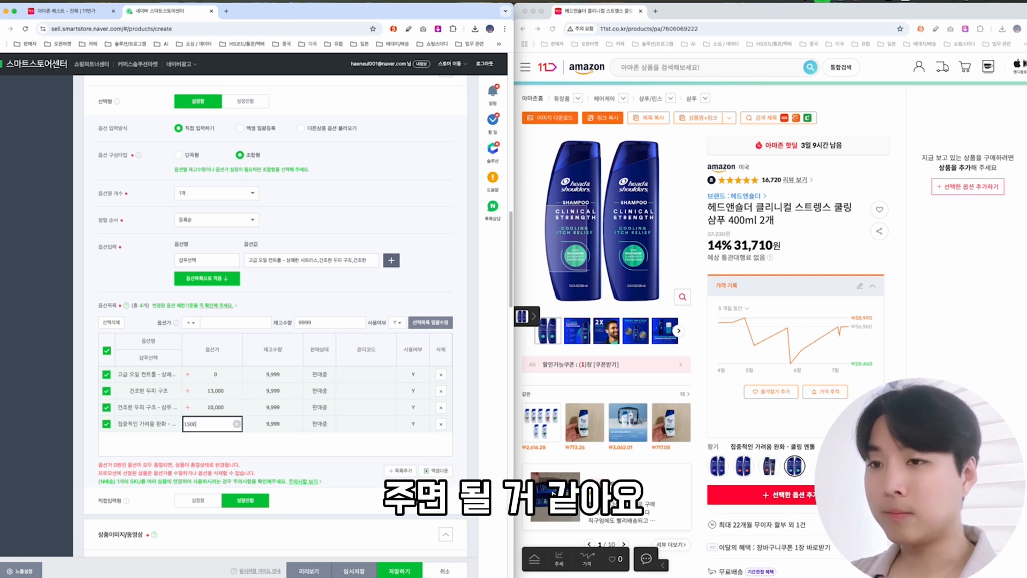
click(221, 445)
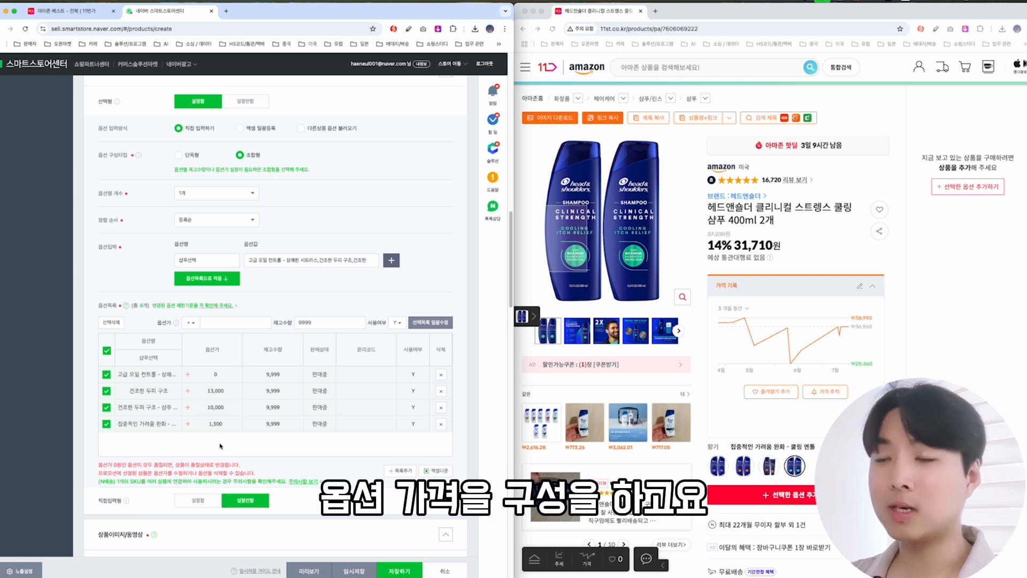
Bring up the downloaded product image folder beside the form and open the computer's file picker for the 대표이미지.
scroll(221, 446, down, 5)
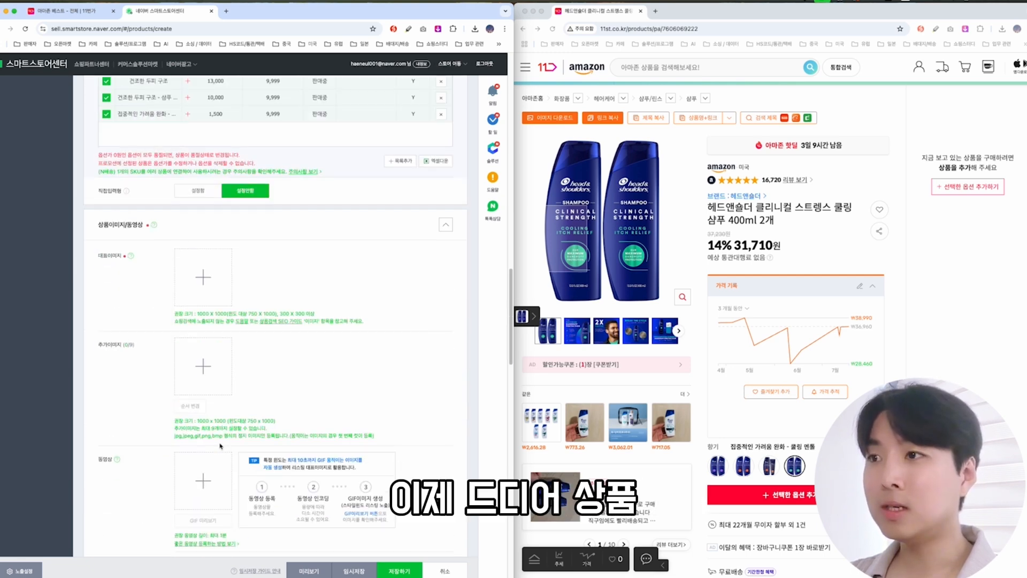
scroll(221, 445, down, 1)
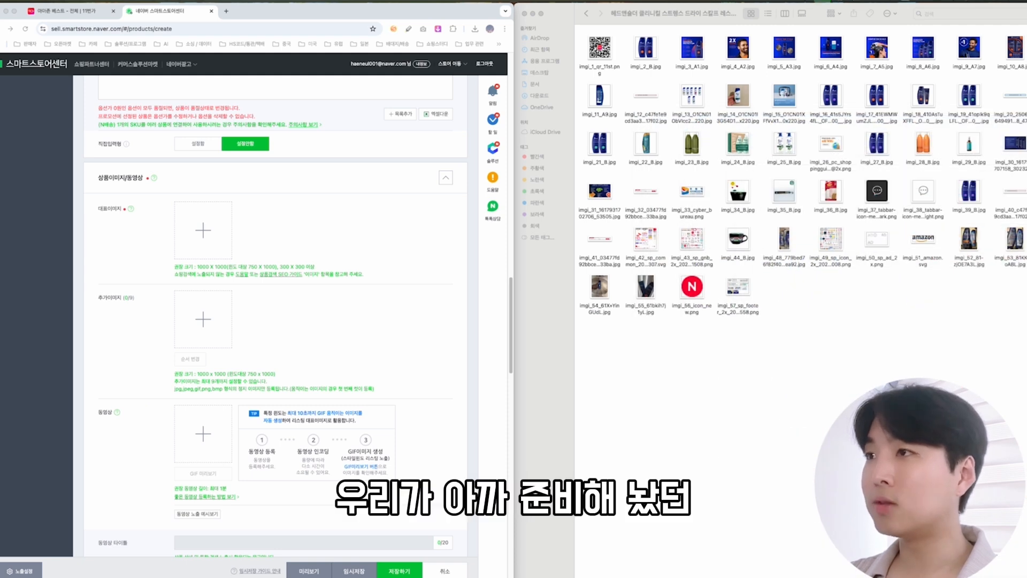
click(734, 345)
drag(974, 359, 612, 27)
click(875, 323)
click(202, 230)
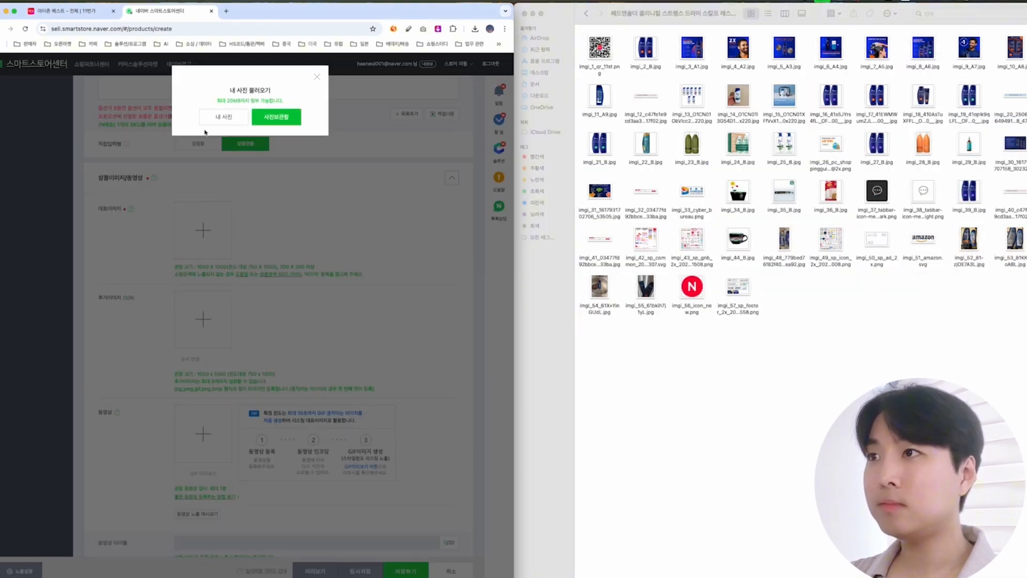
click(209, 121)
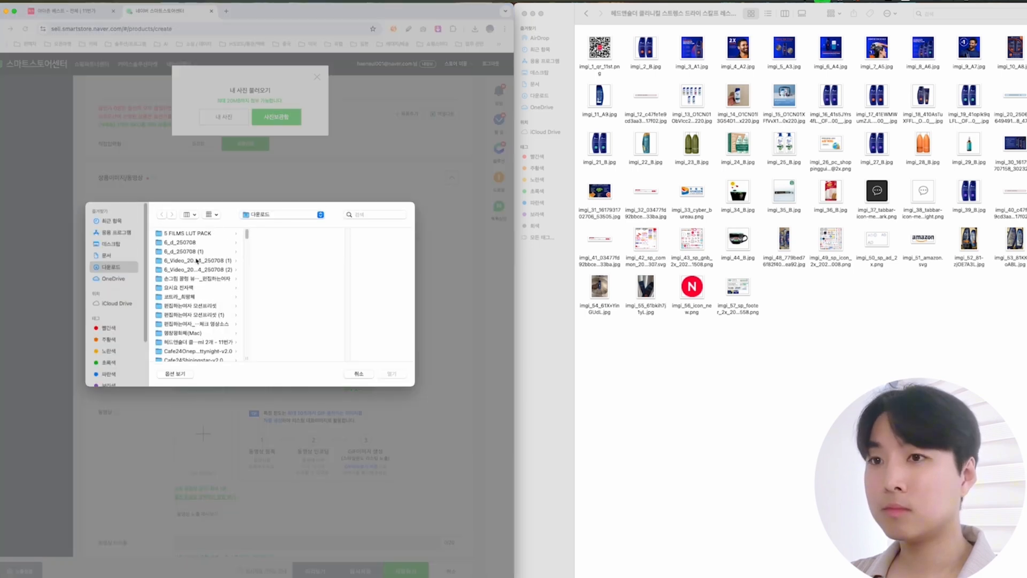
Open the downloaded 헤드앤숄더 image folder in the file picker as thumbnails and preview the imgi_16 bottle image.
scroll(194, 316, down, 3)
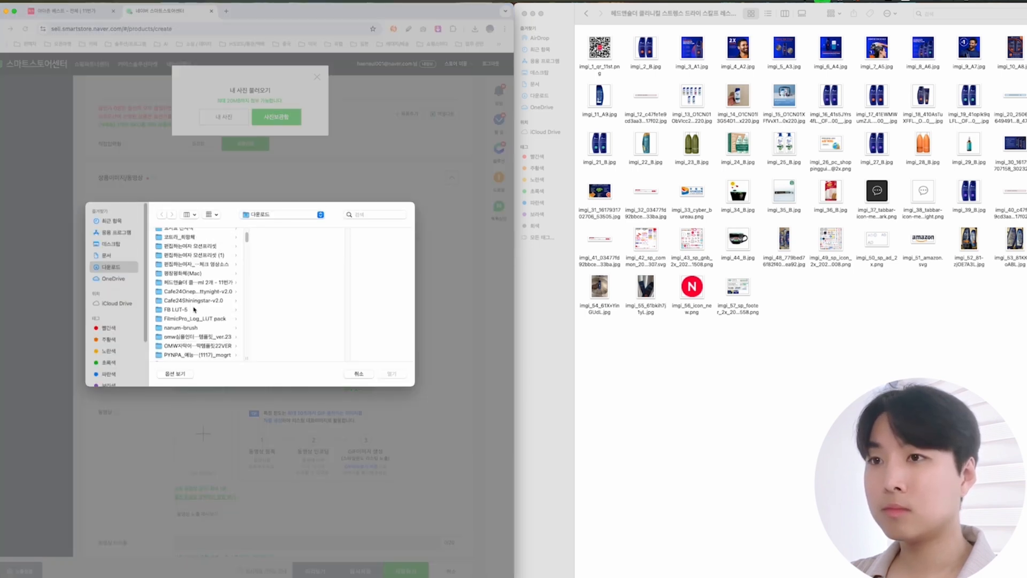
click(194, 283)
key(super+1)
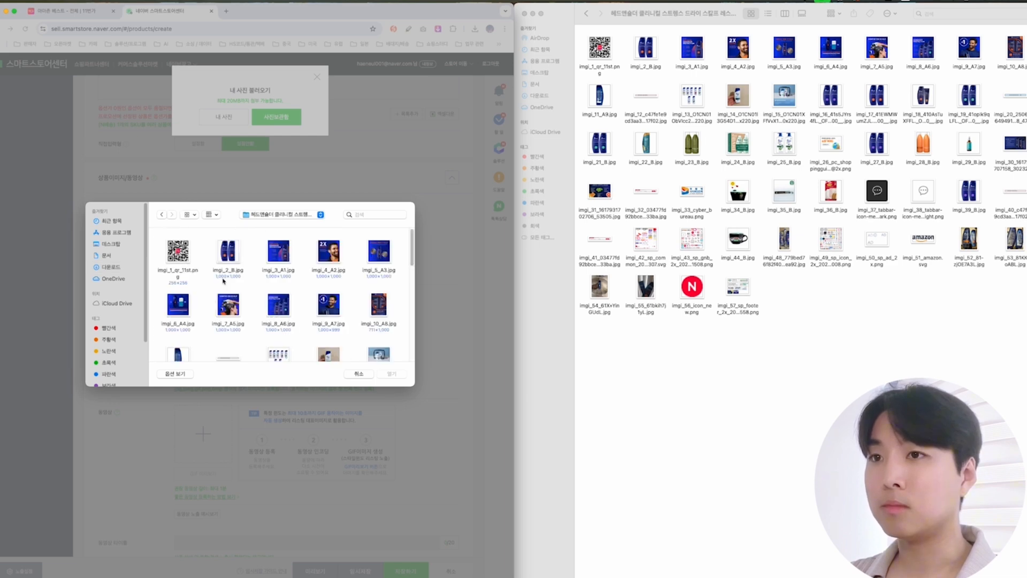
scroll(281, 310, down, 3)
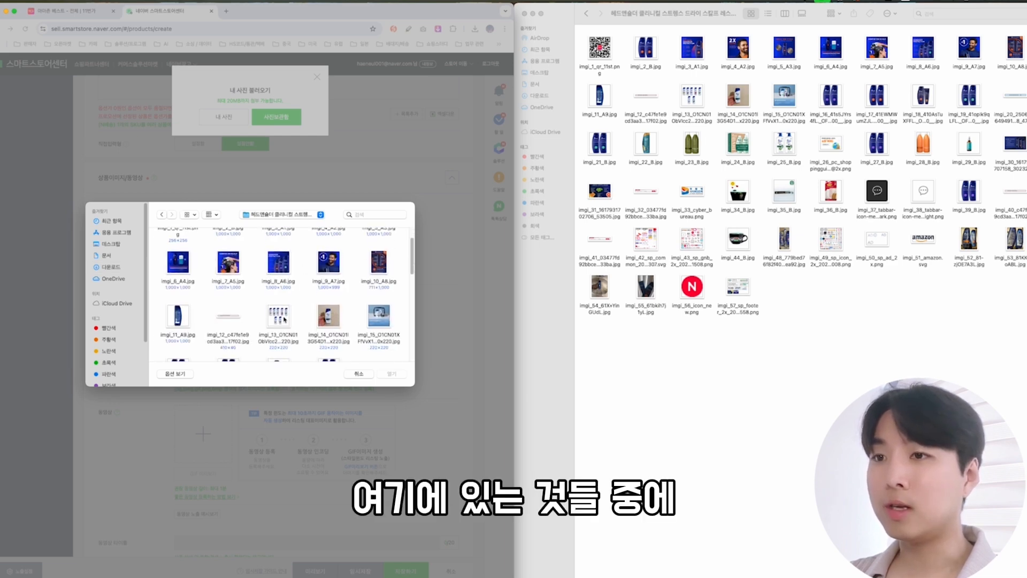
click(177, 326)
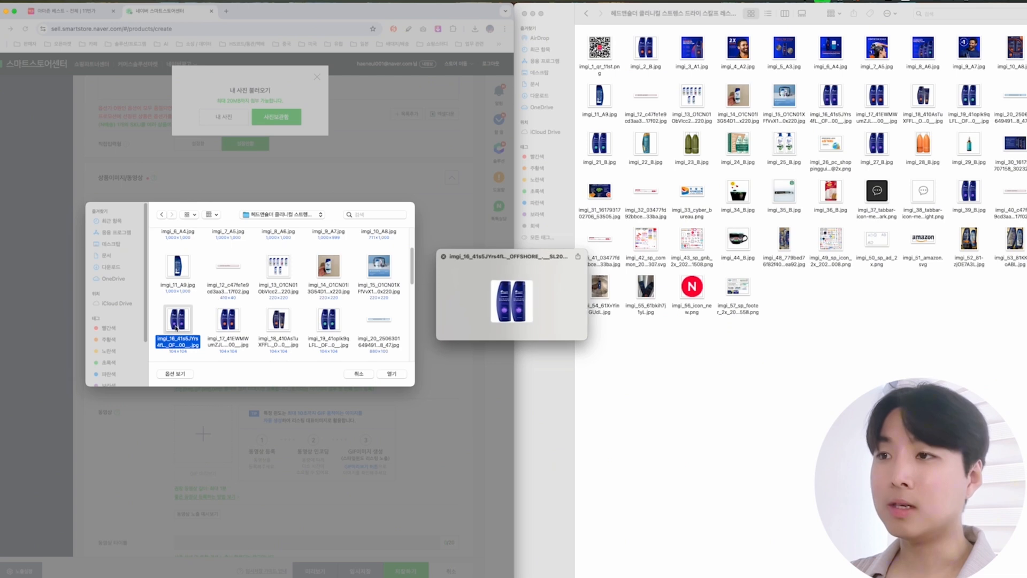
key(space)
key(space)
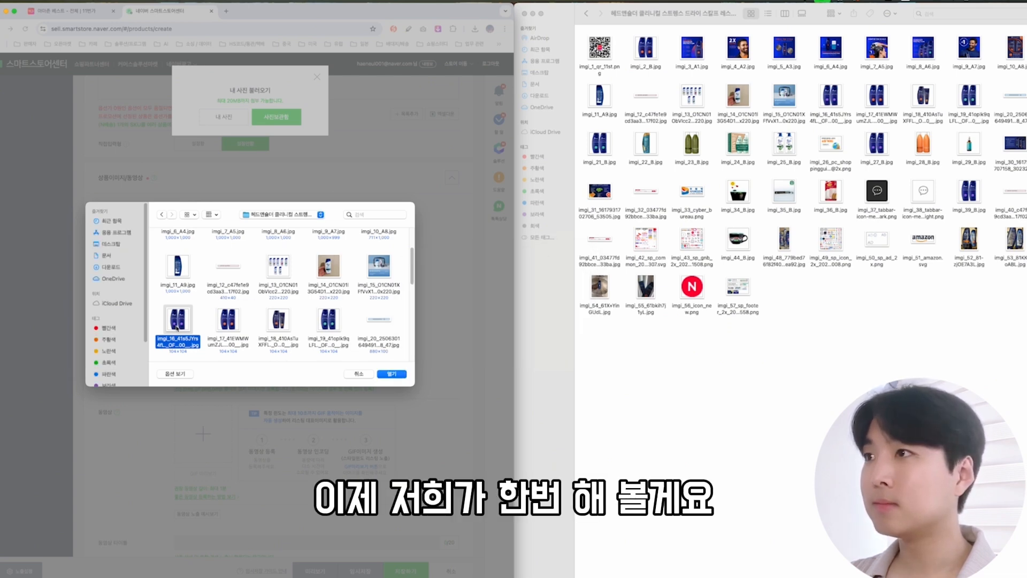
Preview the two-bottle shampoo image imgi_39_B.jpg and upload it as the 대표이미지.
scroll(227, 324, down, 2)
scroll(227, 324, down, 4)
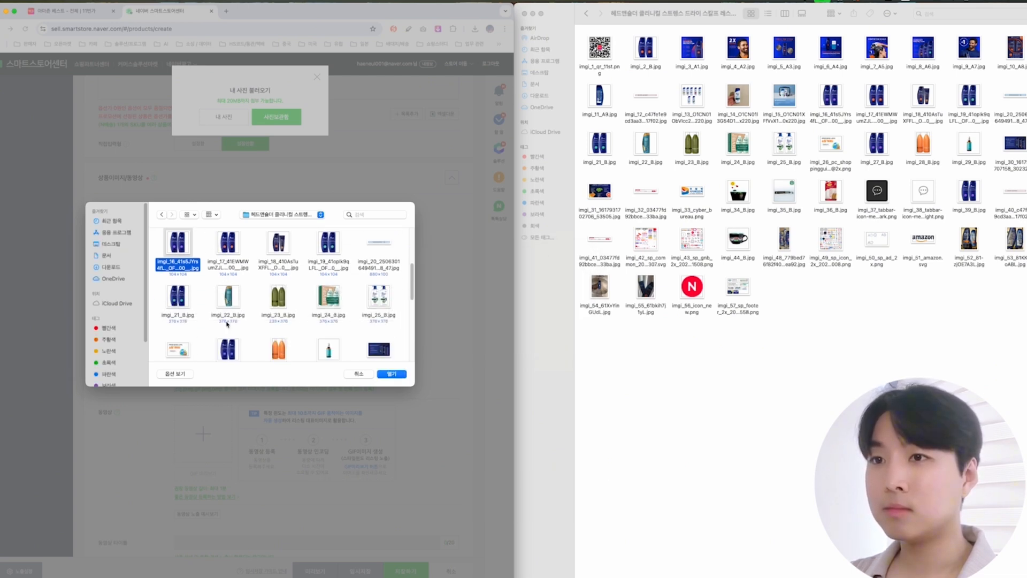
scroll(227, 324, down, 4)
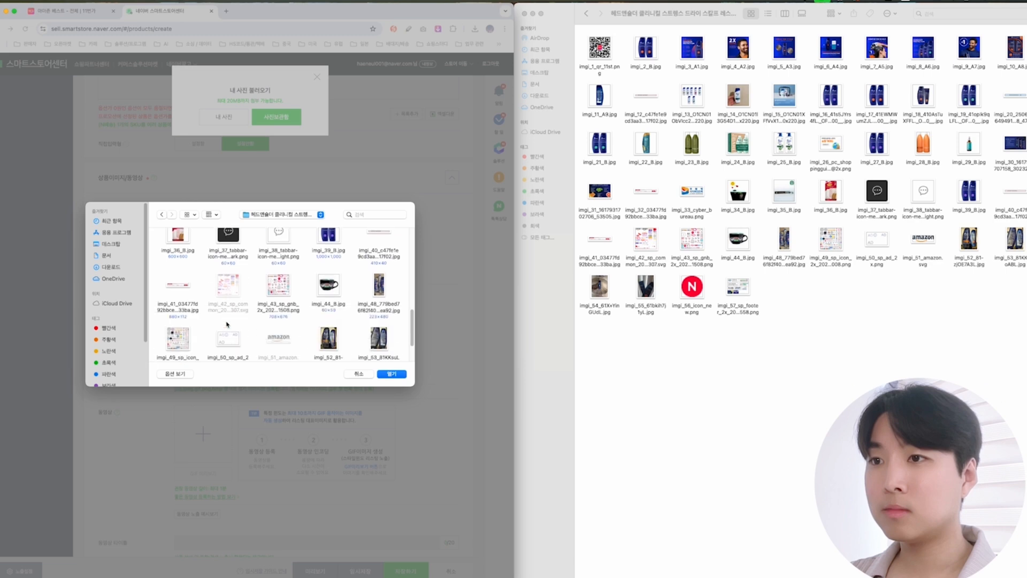
click(335, 275)
key(space)
key(space)
double_click(329, 272)
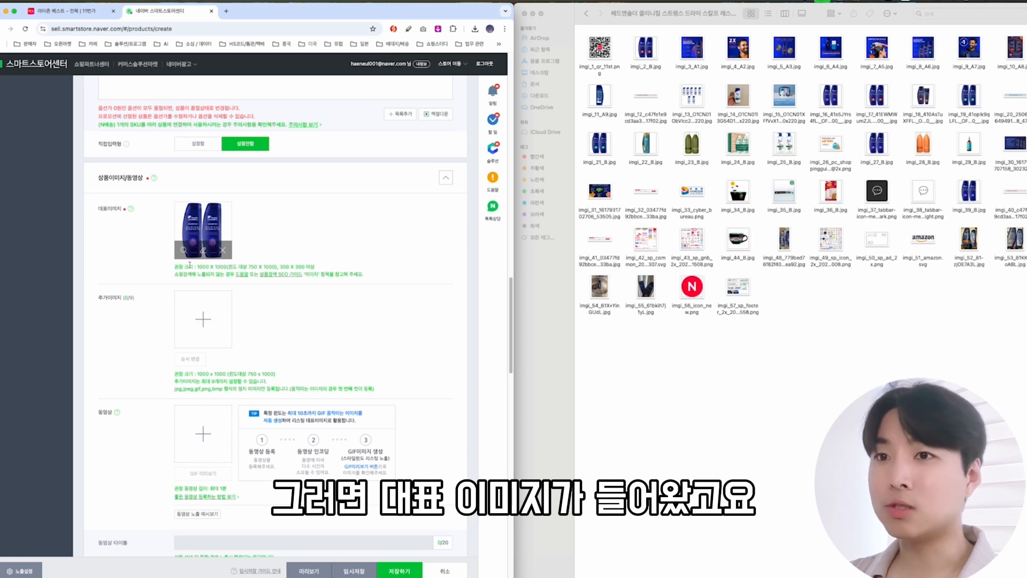
Try to bring the imgi_17 image file from the folder into the product form for the 추가이미지.
scroll(200, 300, down, 1)
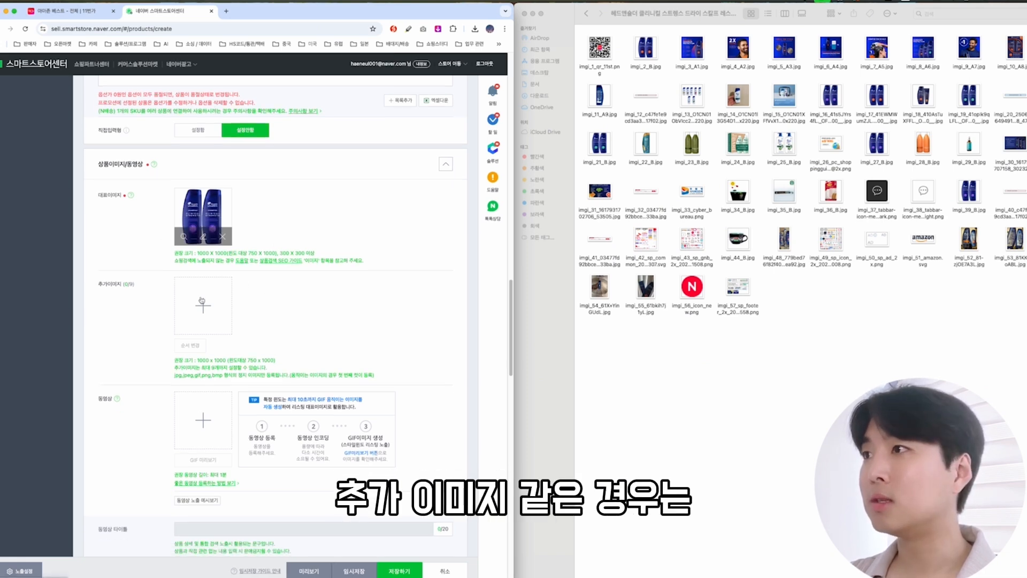
drag(878, 96, 465, 284)
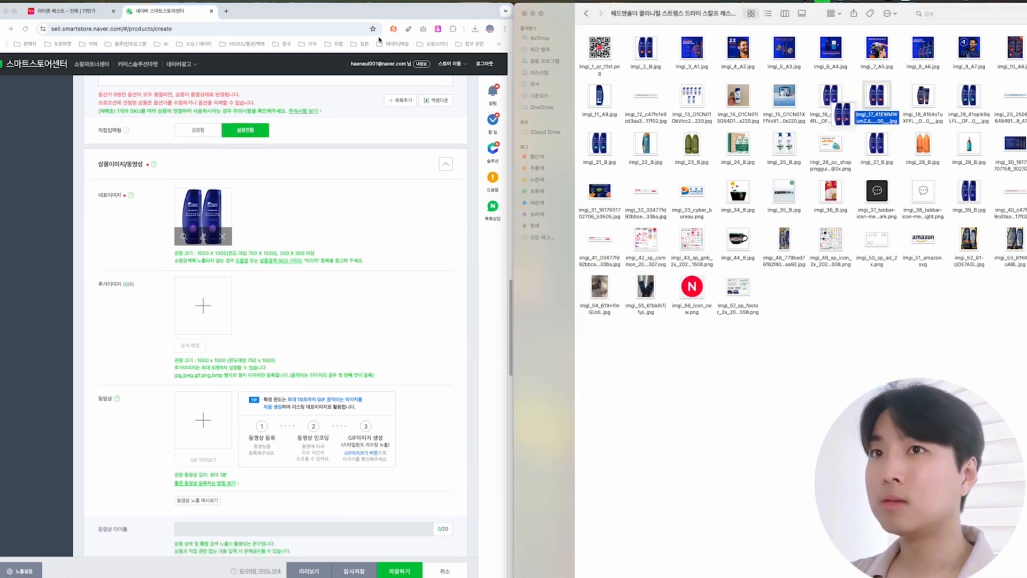
click(95, 12)
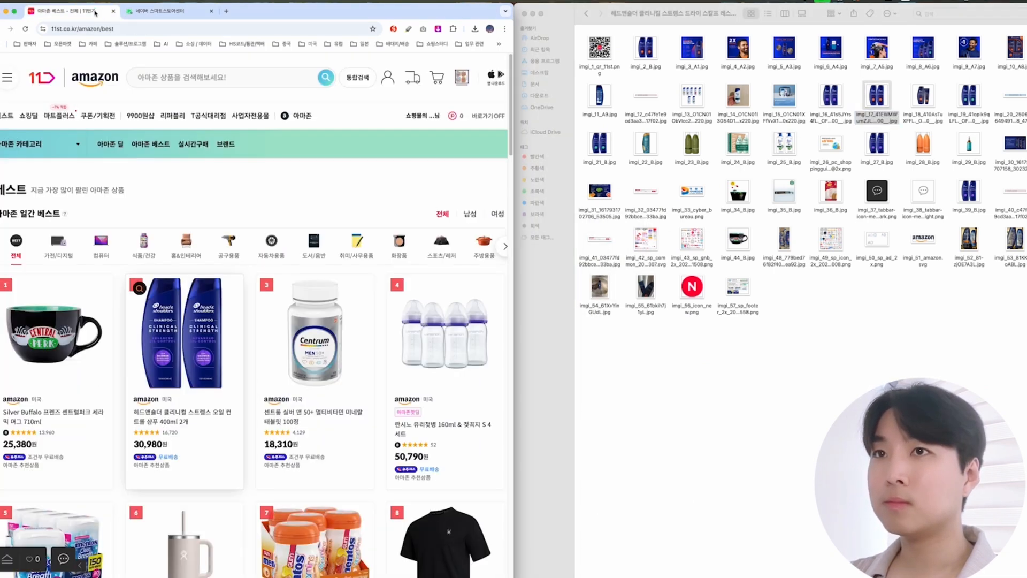
click(160, 11)
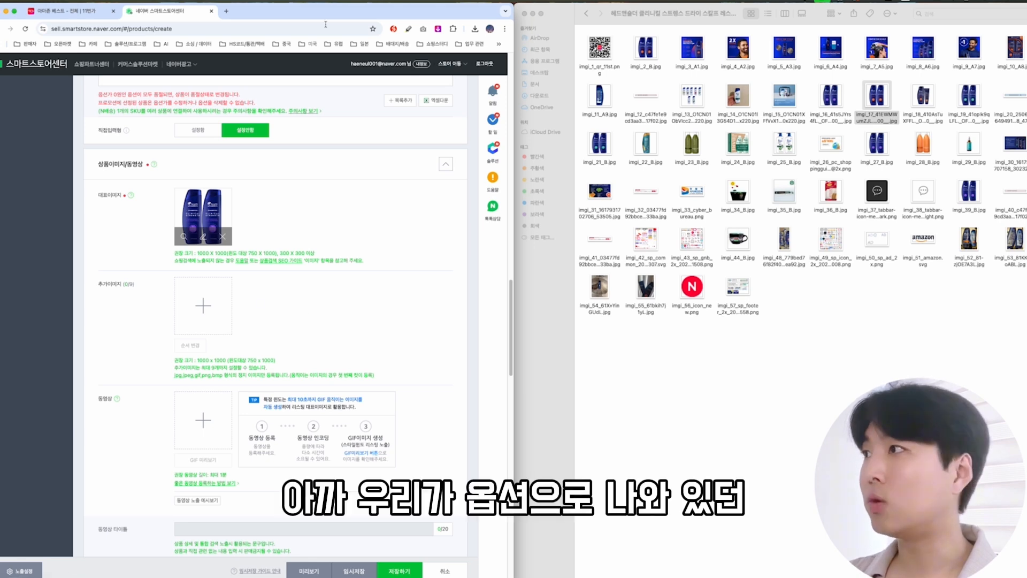
Place the 11st product window beside the form and review its gallery and the 건조한 두피 구조 variant images.
drag(1026, 133, 474, 157)
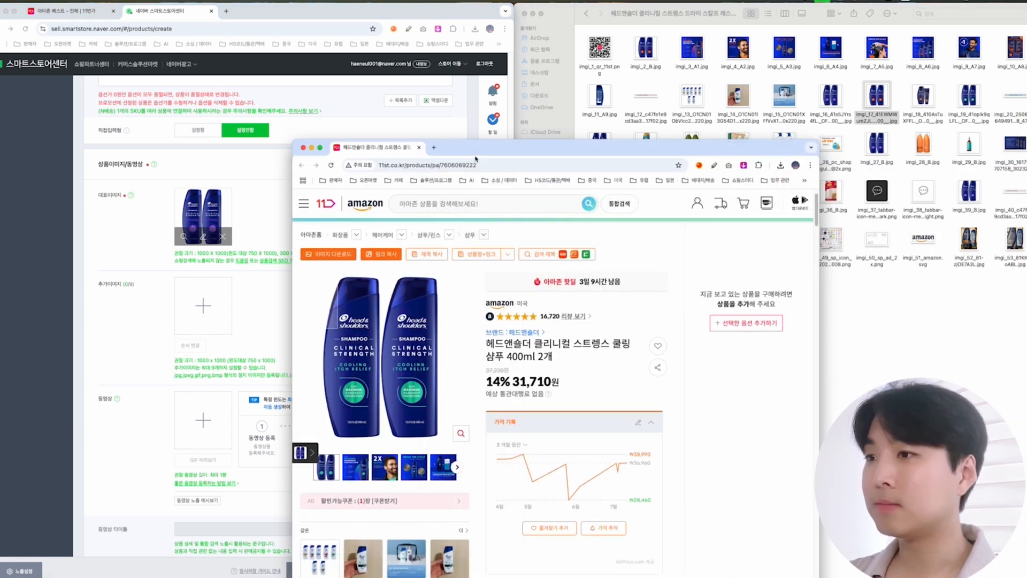
key(ctrl+alt+Right)
click(679, 332)
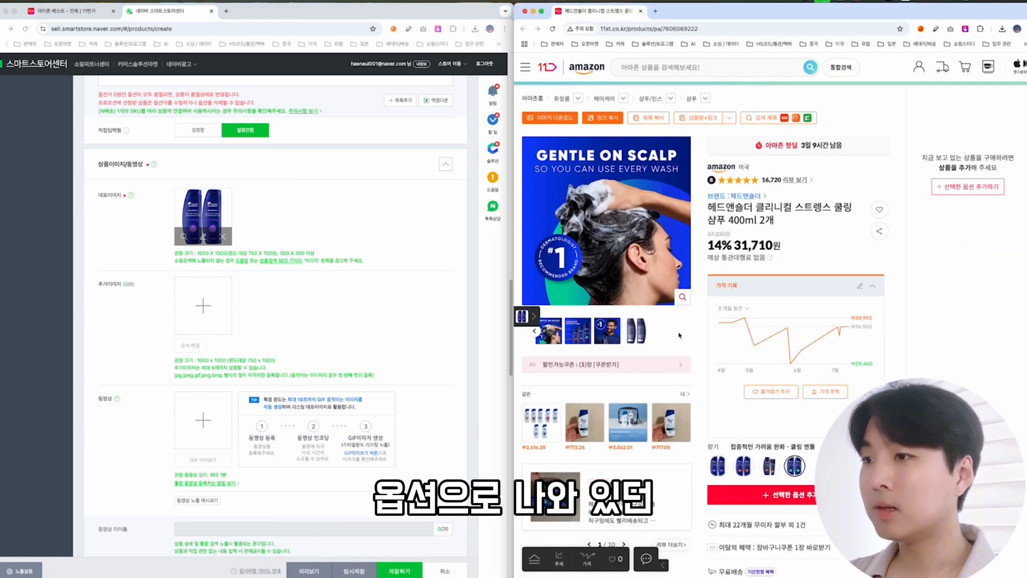
click(743, 466)
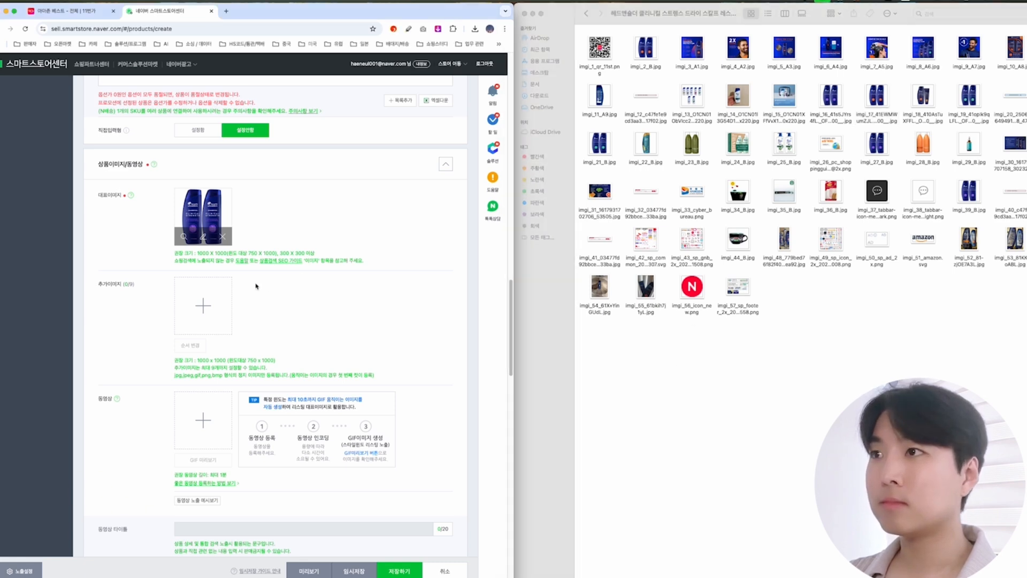
Upload the four images imgi_2_B.jpg through imgi_5_A3.jpg from the product folder as the 추가이미지.
click(201, 299)
click(223, 117)
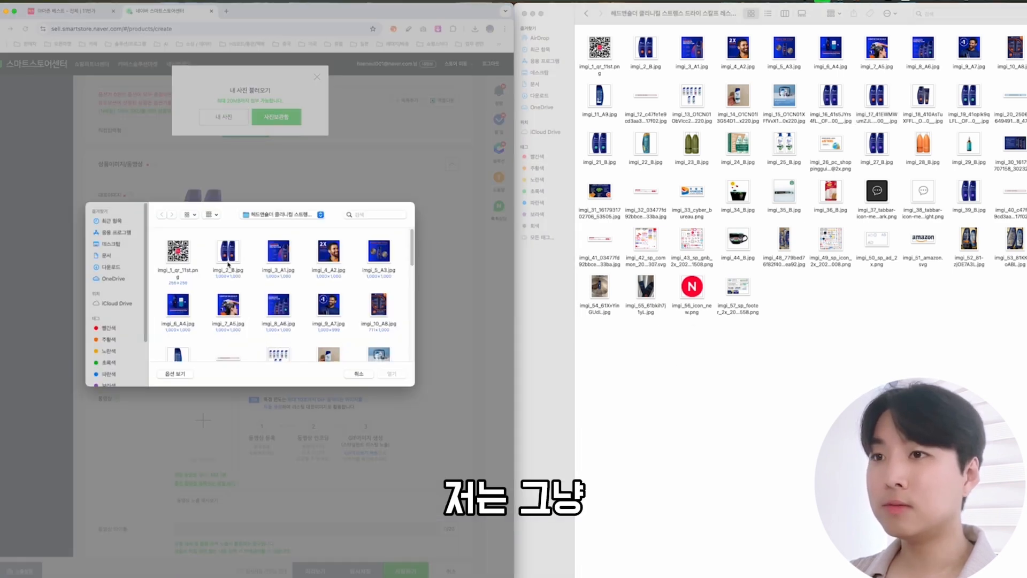
drag(205, 243, 408, 252)
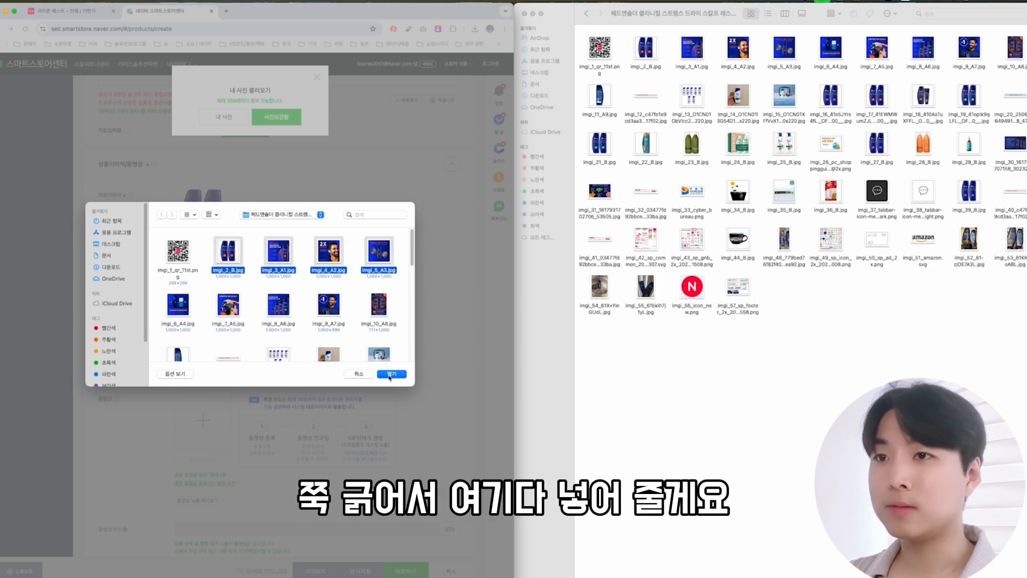
click(390, 374)
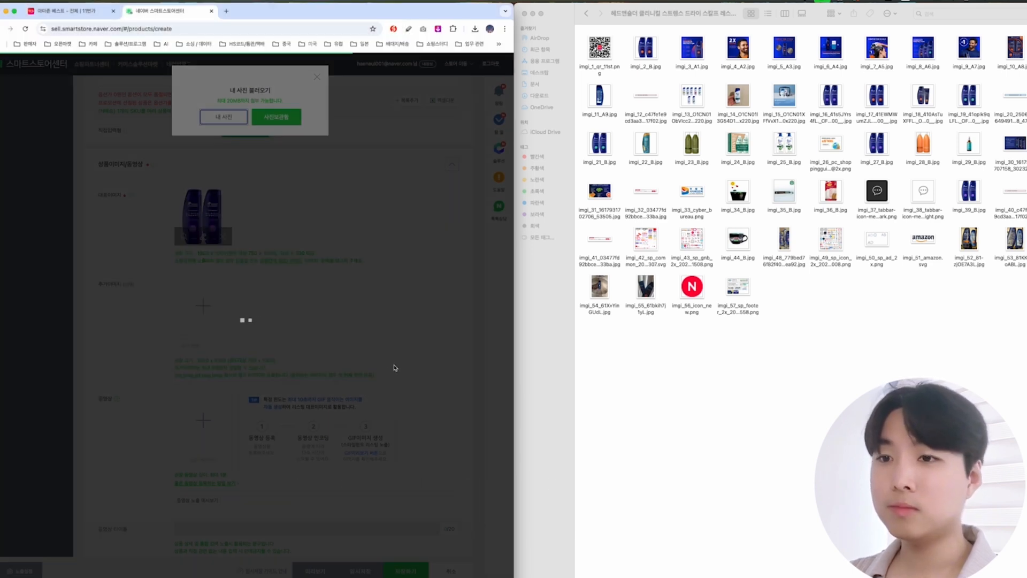
Open SmartEditor ONE to write the product's 상세설명.
scroll(394, 392, down, 7)
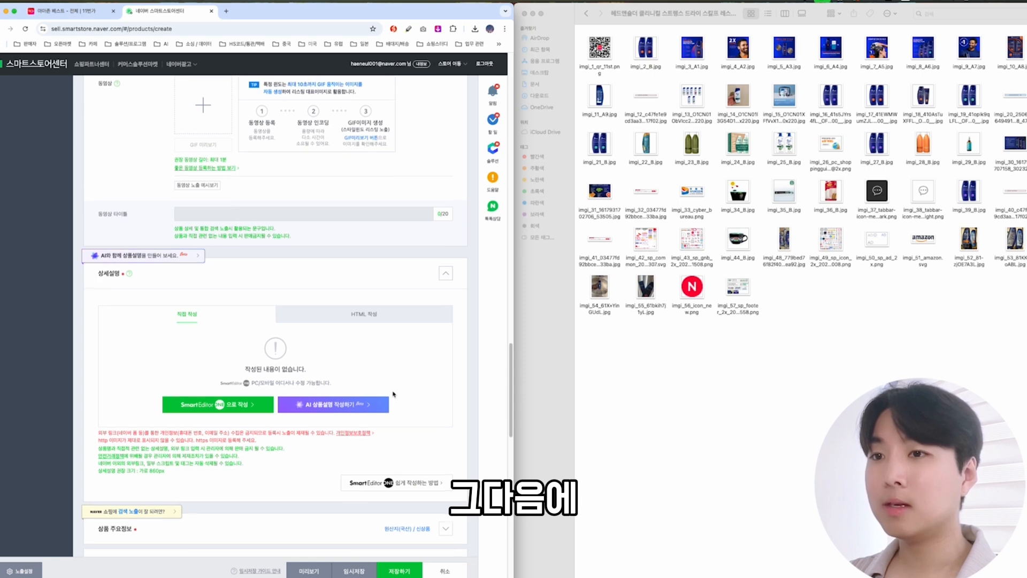
scroll(393, 394, down, 1)
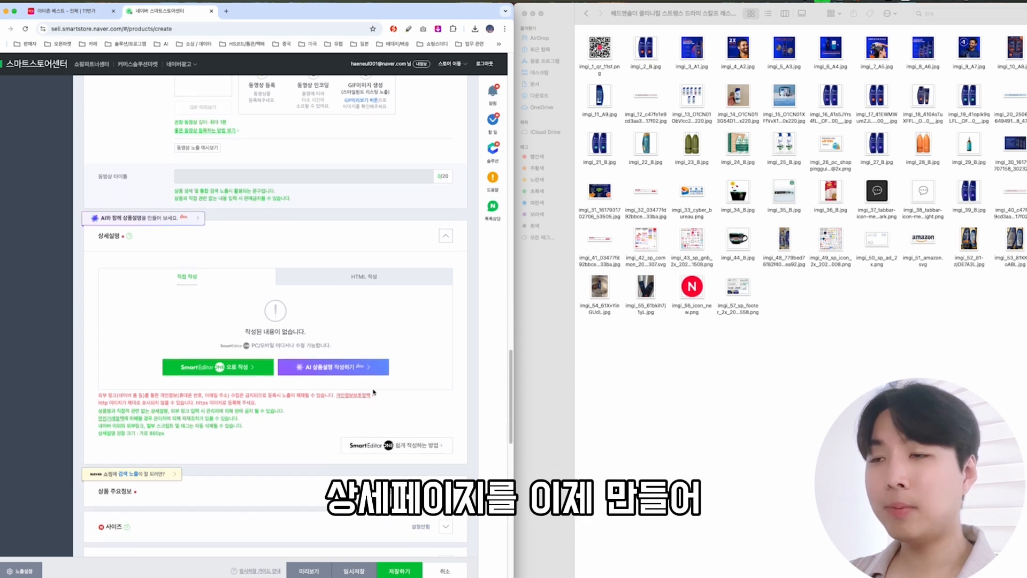
click(248, 367)
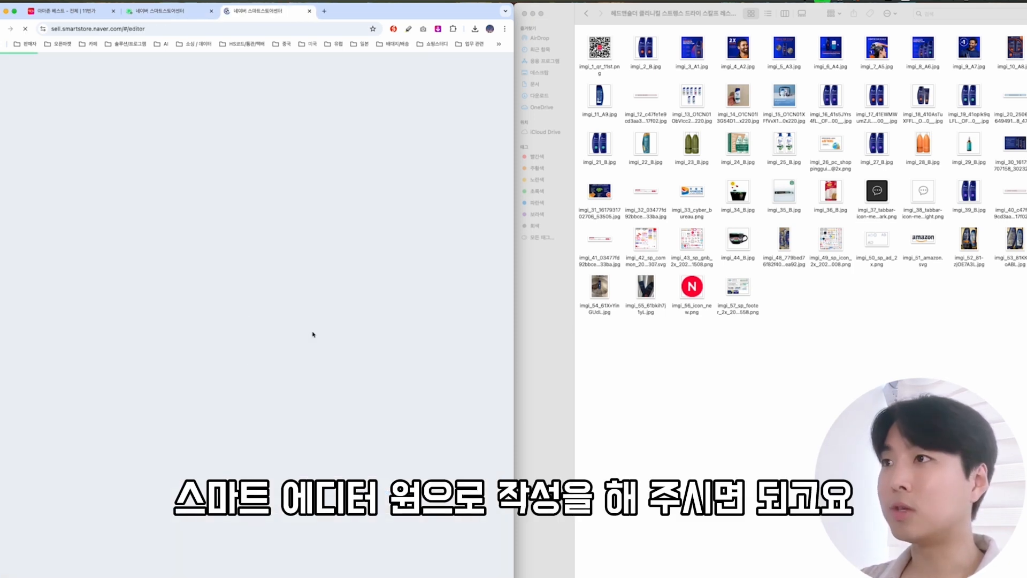
Insert the ten folder images imgi_2_B.jpg through imgi_11_A9.jpg into the blank product description.
drag(625, 57, 1017, 65)
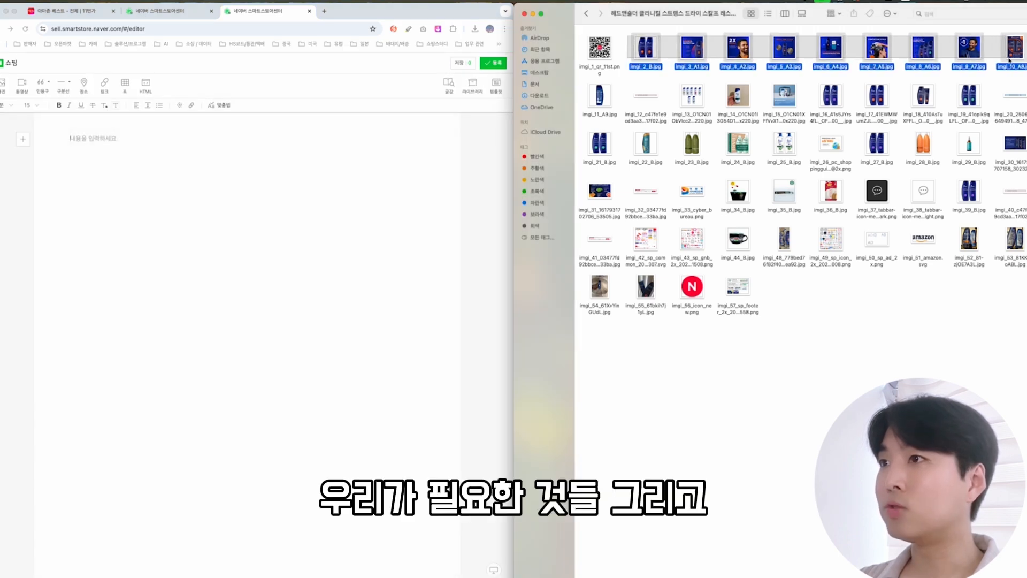
right_click(601, 89)
click(647, 85)
click(642, 97)
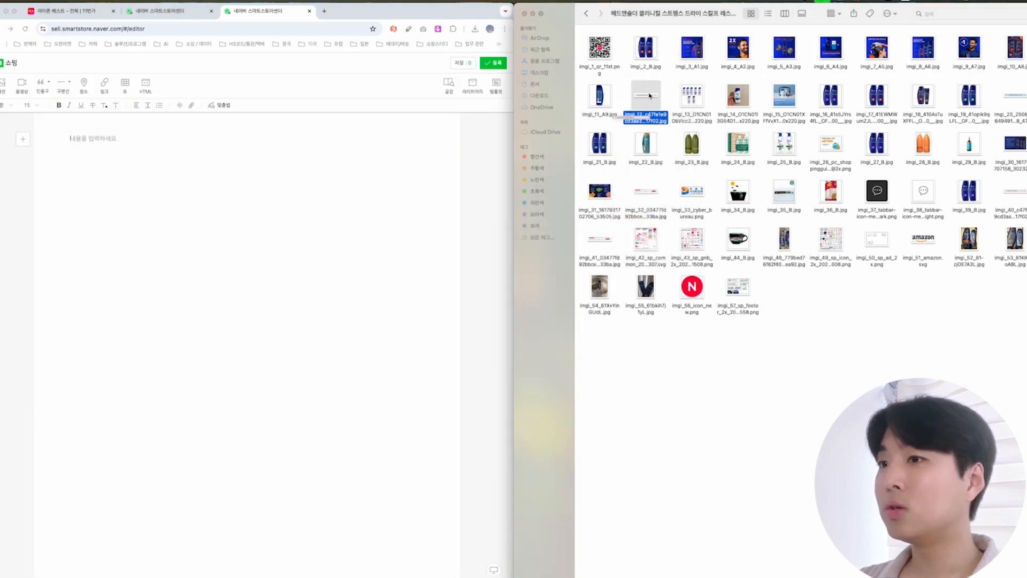
click(624, 42)
drag(624, 41, 1016, 65)
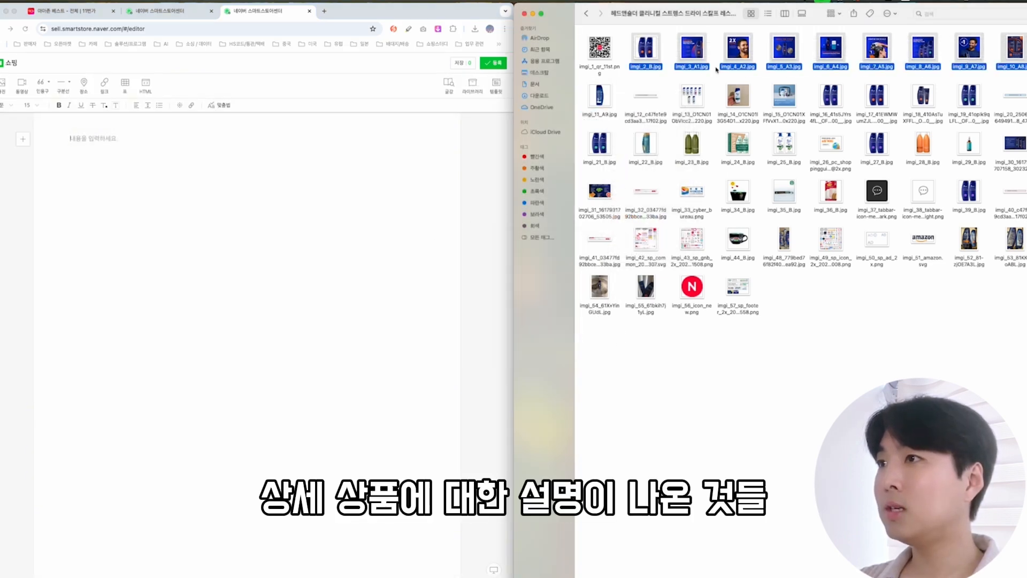
right_click(600, 95)
click(617, 79)
drag(624, 41, 1016, 66)
super+click(599, 96)
drag(599, 96, 236, 264)
click(193, 365)
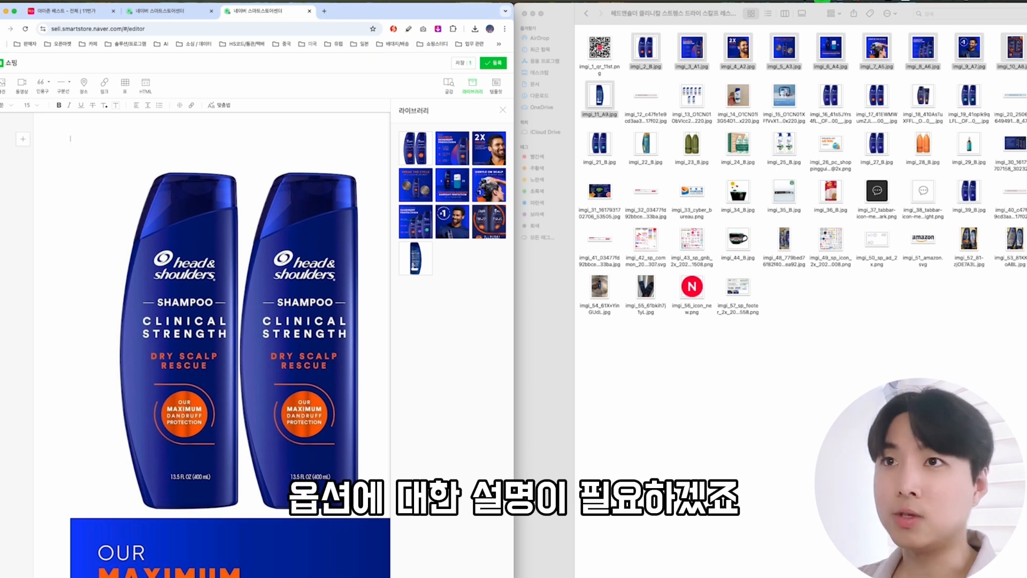
Add the line "1번 옵션 - 고급 오일 컨트롤 - 상쾌한 시트러스" above the first description image, taking the variant name from the 11st product page.
click(164, 13)
click(260, 12)
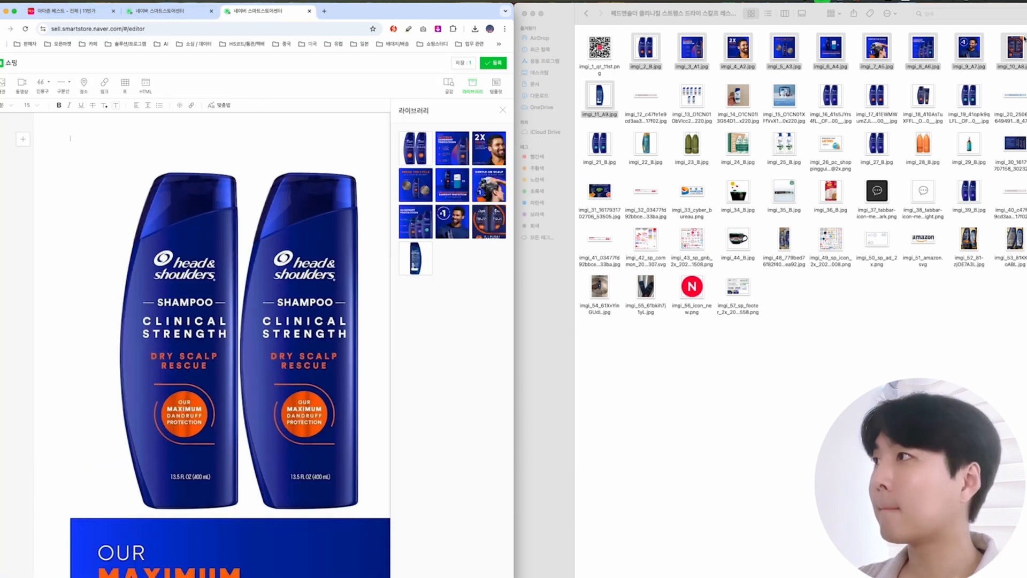
drag(636, 6, 599, 176)
key(ctrl+alt+Right)
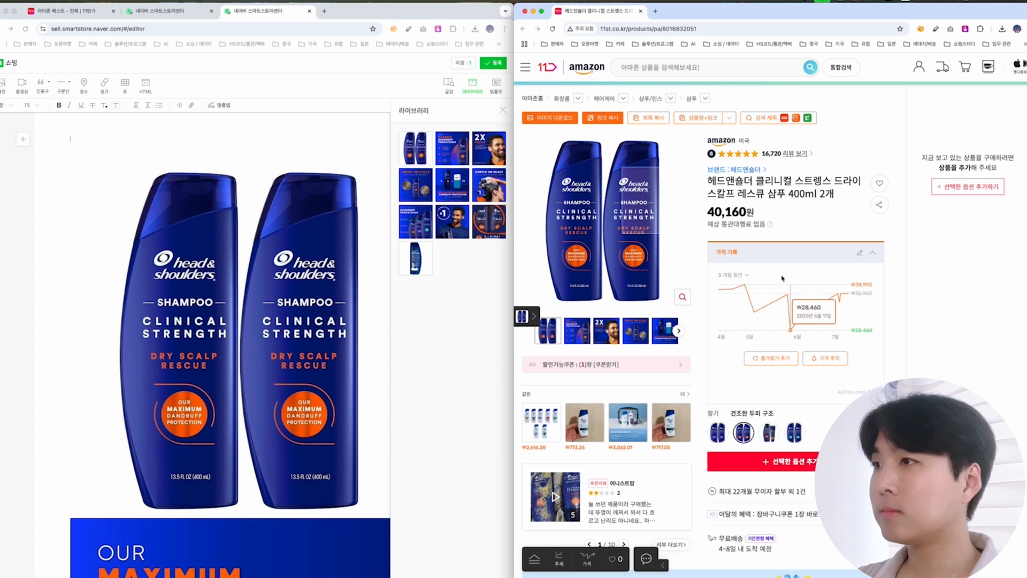
click(717, 432)
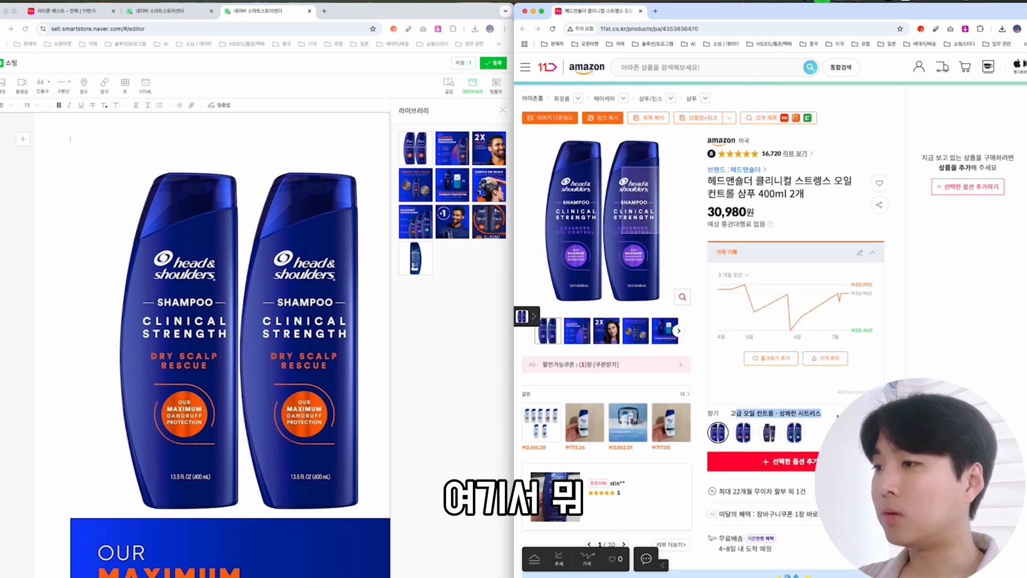
drag(826, 414, 743, 414)
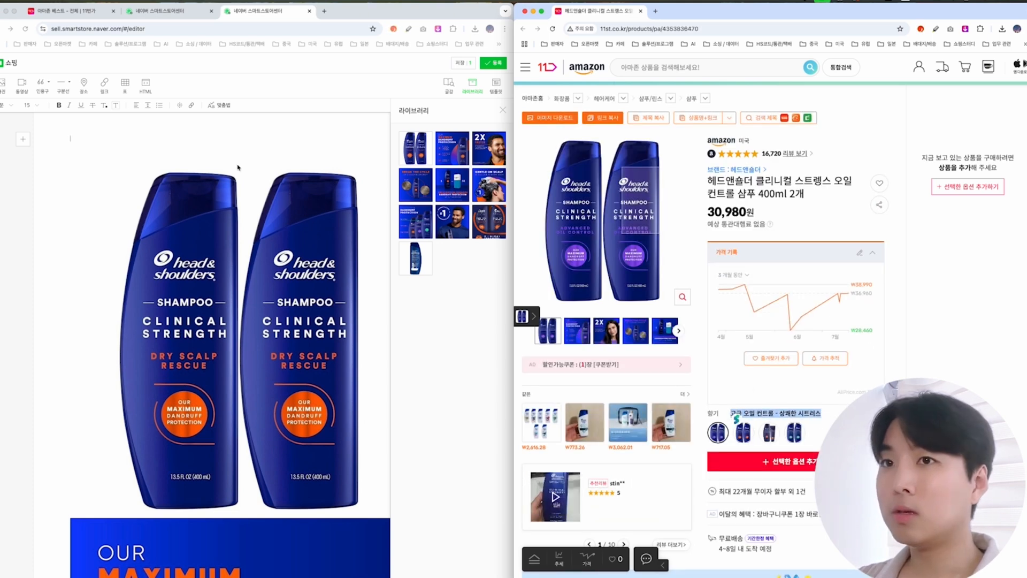
click(215, 134)
text(1번 옵션 -)
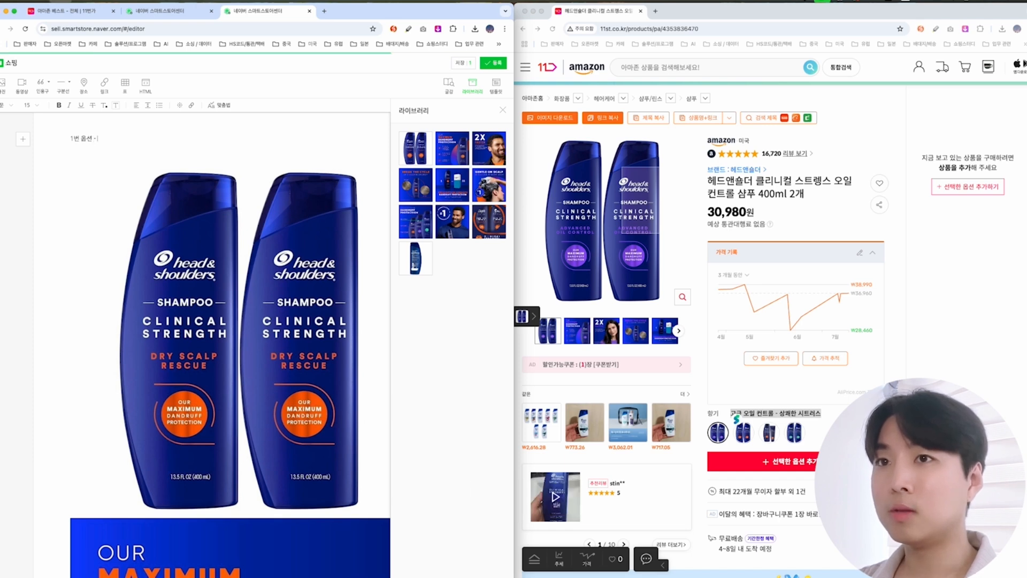
text(고급 오일 컨트롤 - 상쾌한 시트러스)
key(Return)
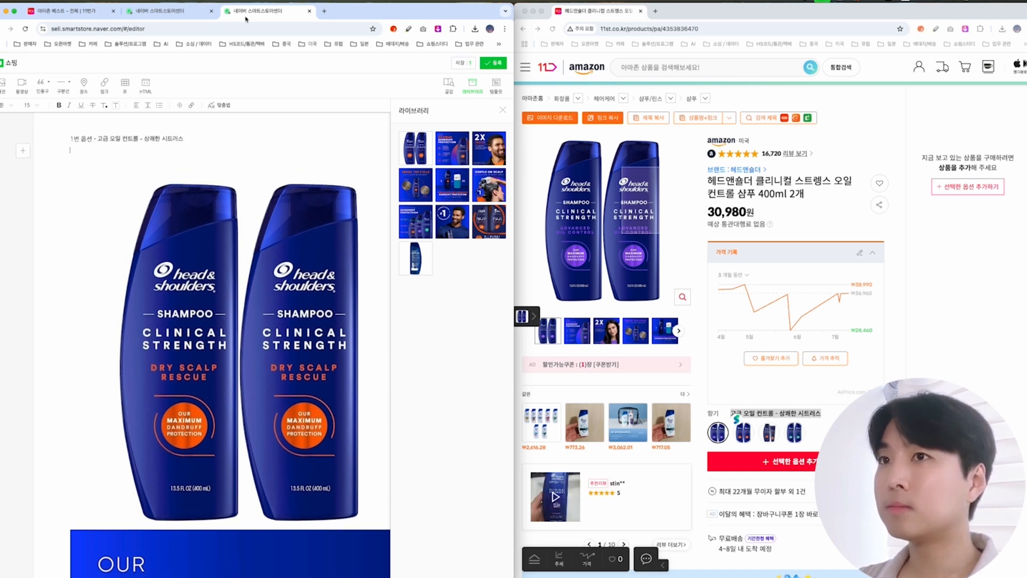
Preview imgi_27_B.jpg in the image folder and insert it beneath the 1번 옵션 line in the description.
click(691, 15)
key(super+w)
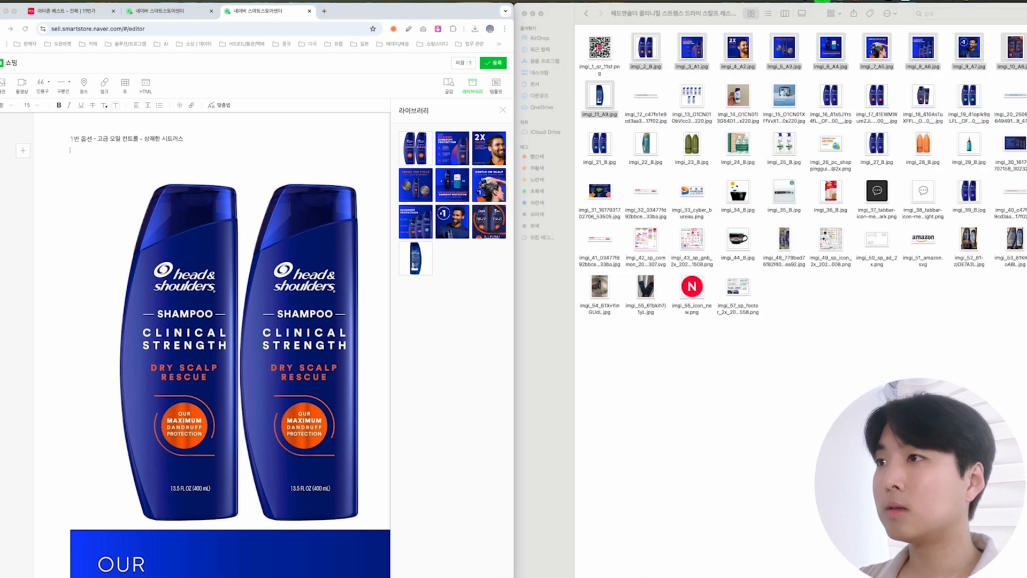
click(831, 96)
click(877, 144)
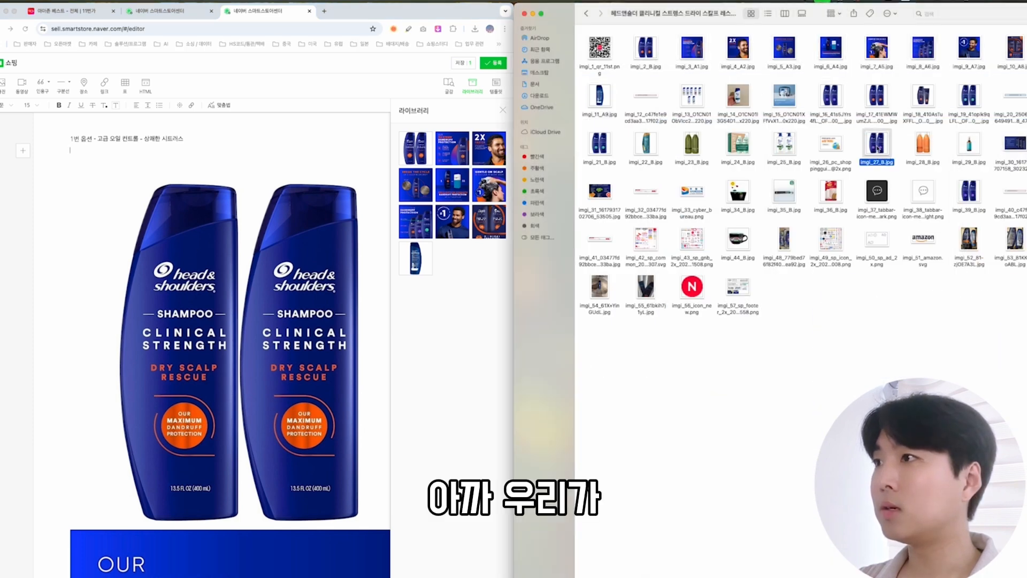
key(space)
drag(878, 144, 170, 155)
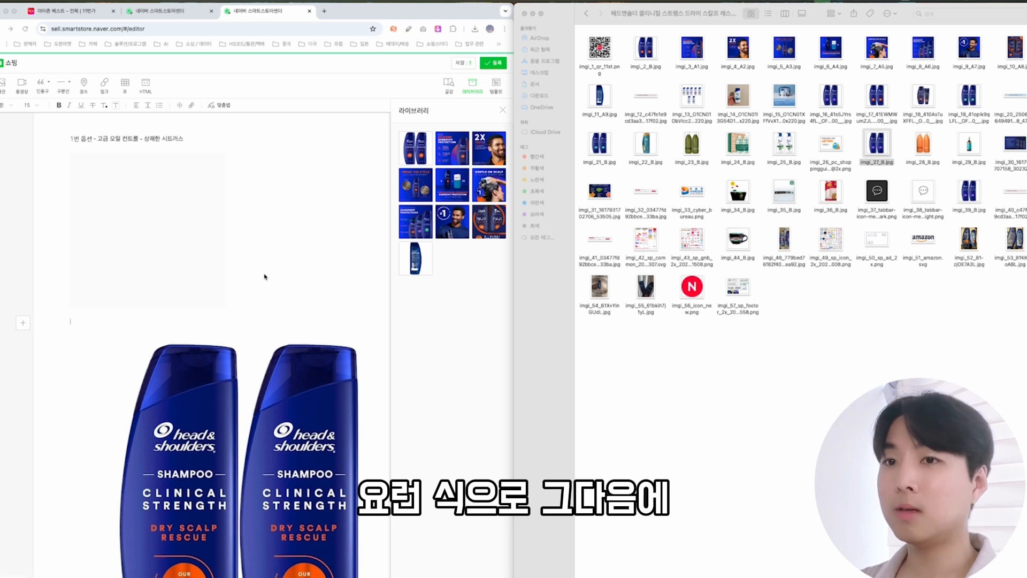
Add the line "2번 옵션 - 건조한 두피 구조" beneath the first option's image, copying the variant name from the 11st page.
click(230, 316)
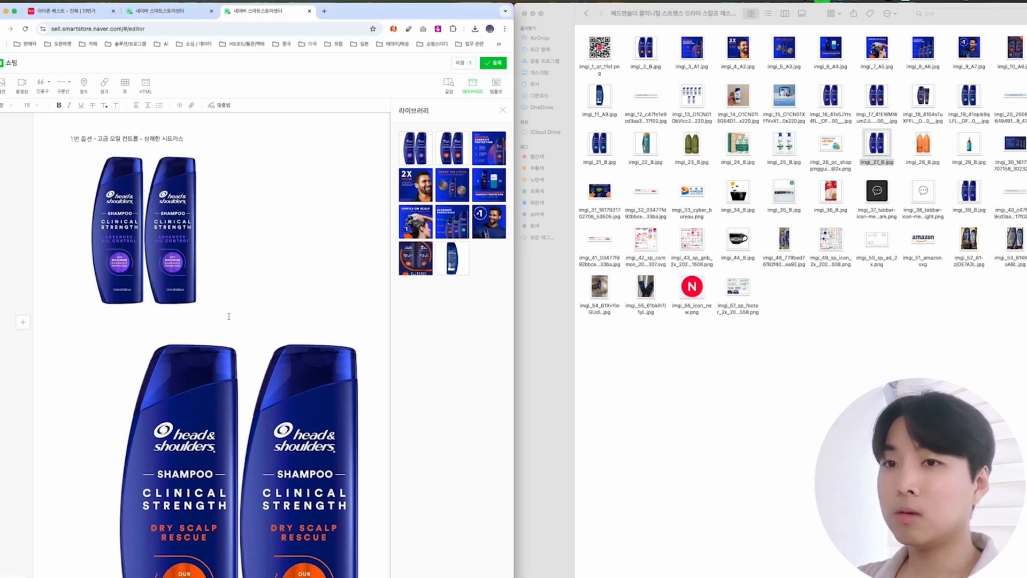
key(Return)
text(2버ㄴ 옵션)
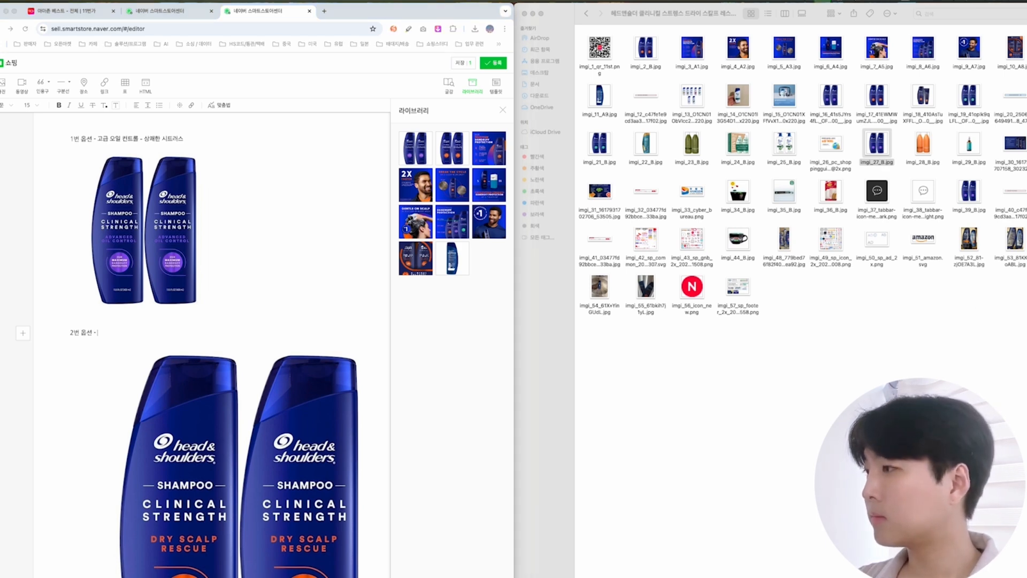
key(ctrl+alt+Right)
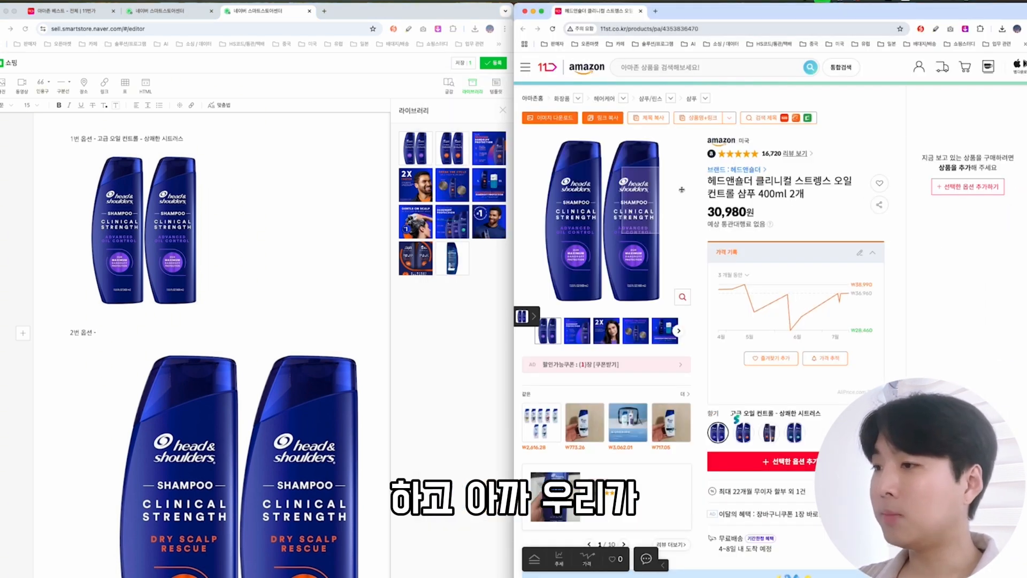
click(749, 425)
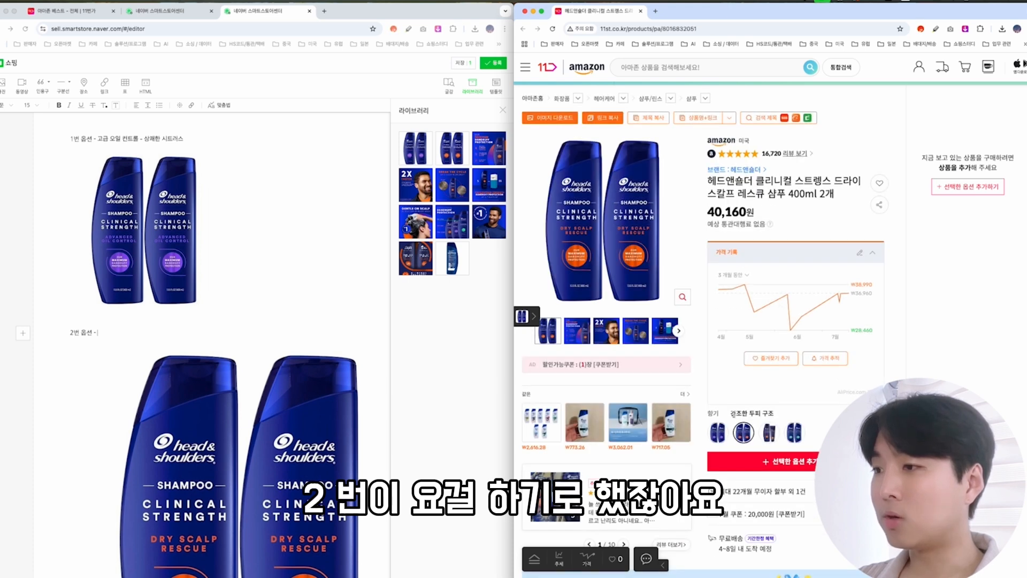
drag(731, 412, 774, 413)
key(super+c)
click(122, 336)
key(super+v)
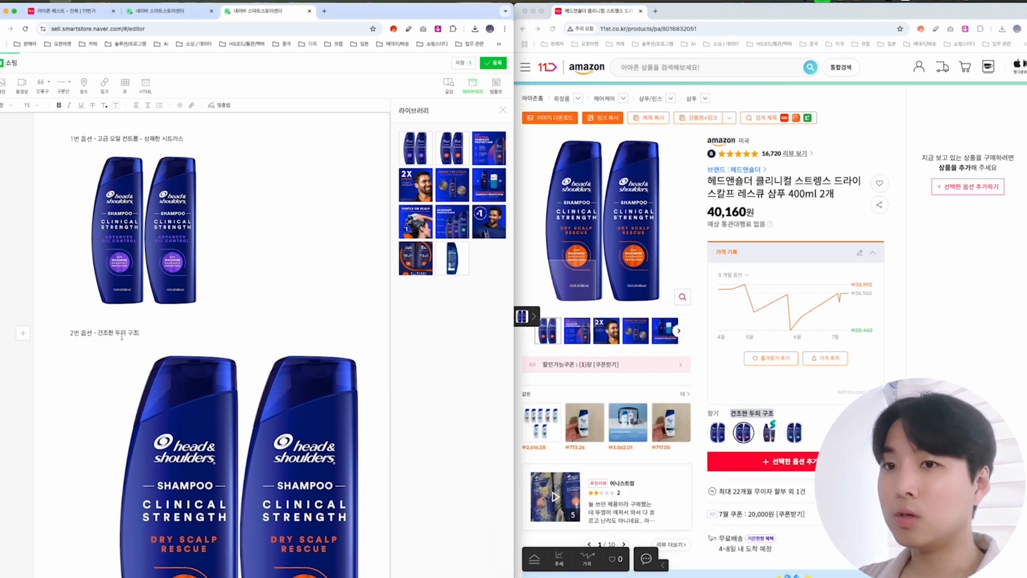
Add the line "3번 옵션 - 건조한 두피 구조 - 샴푸 + 컨디셔너" below the orange-label two-bottle image, copying the variant name from 11st.
scroll(234, 293, down, 5)
click(234, 293)
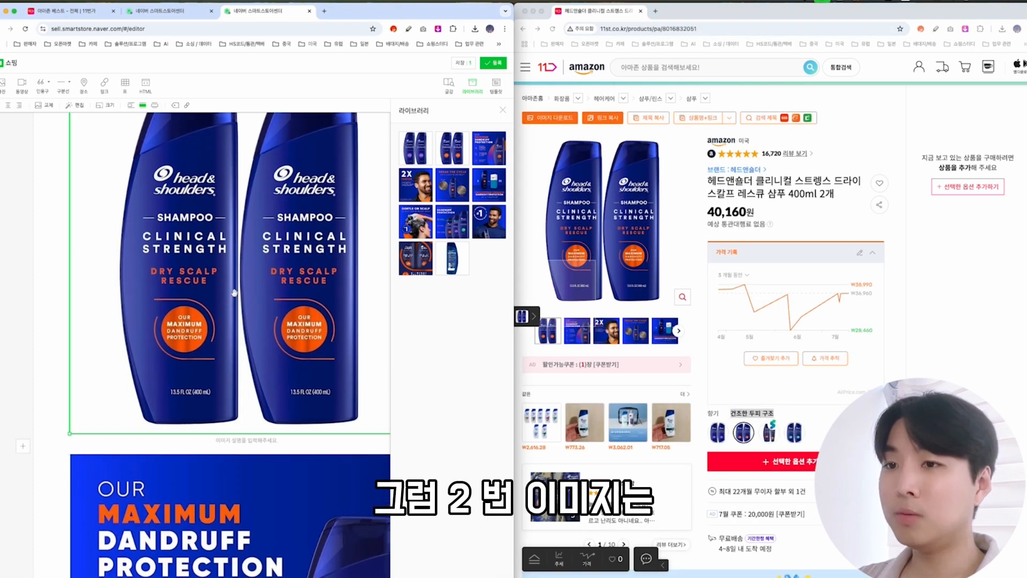
key(Return)
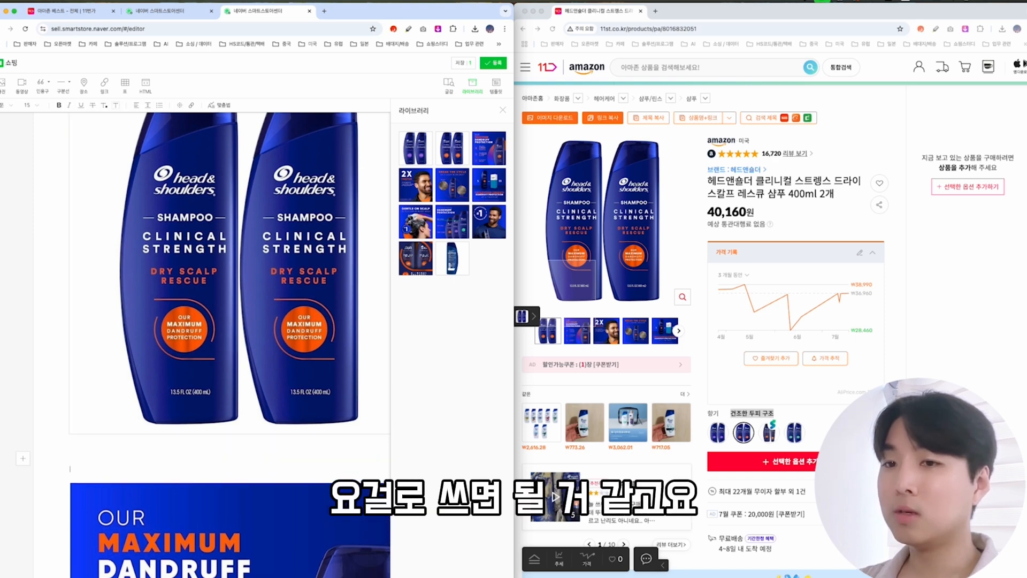
text(3ㄱ)
text(옵션 -)
click(769, 432)
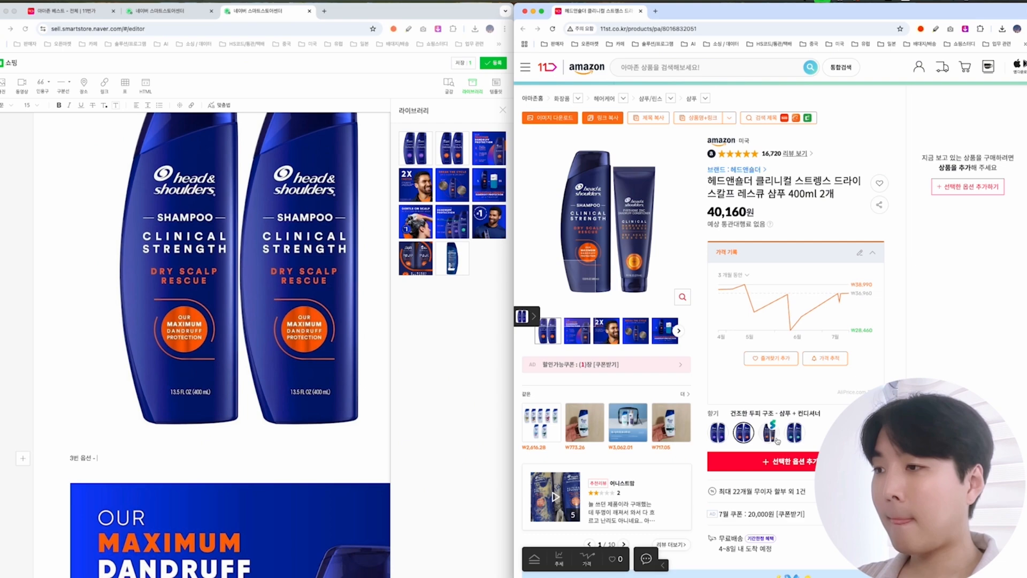
key(super+c)
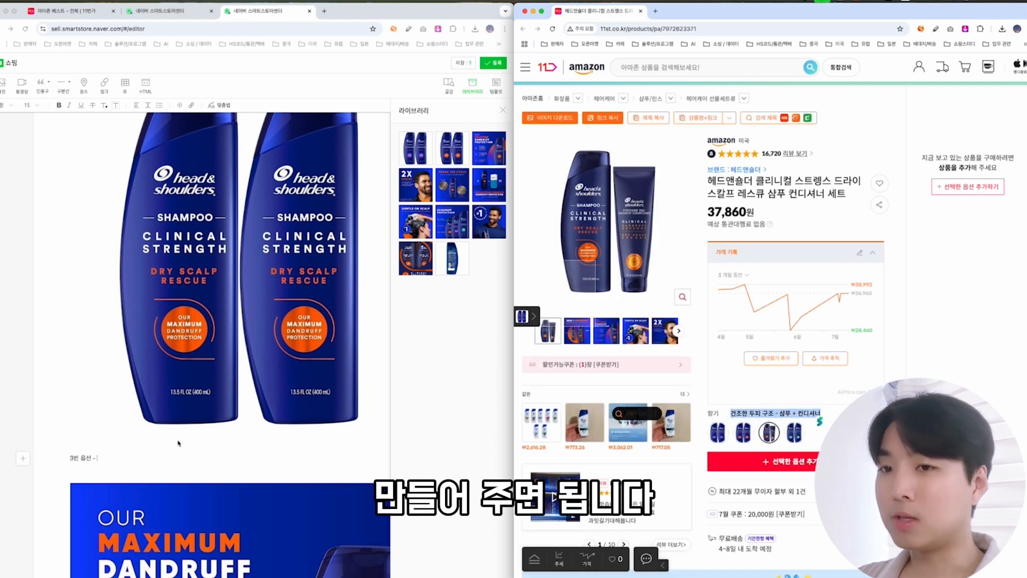
click(160, 457)
key(super+v)
key(Return)
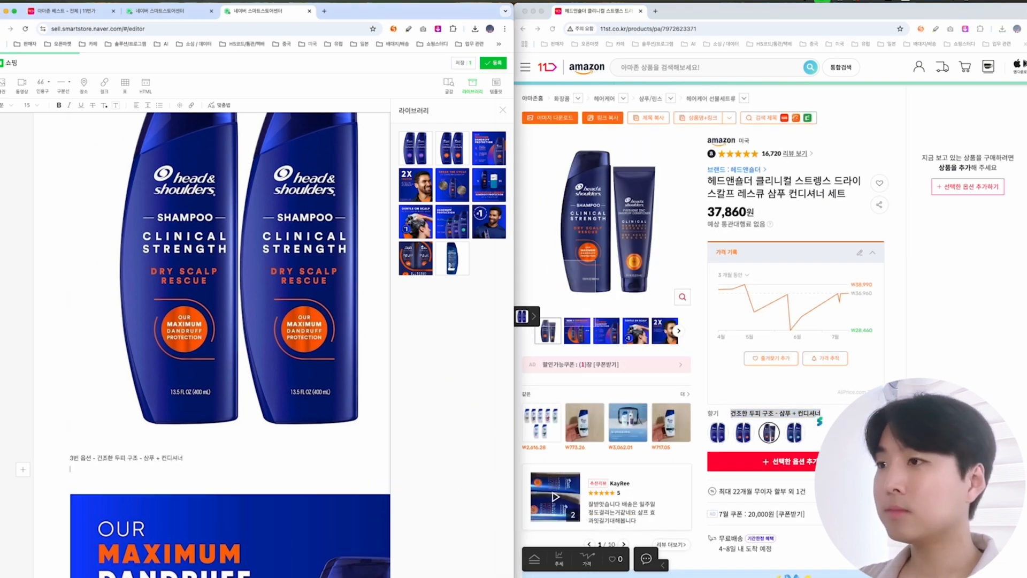
Return to the image folder and preview the imgi_18 and imgi_17 files as candidates for the third option's image.
drag(752, 13, 1026, 161)
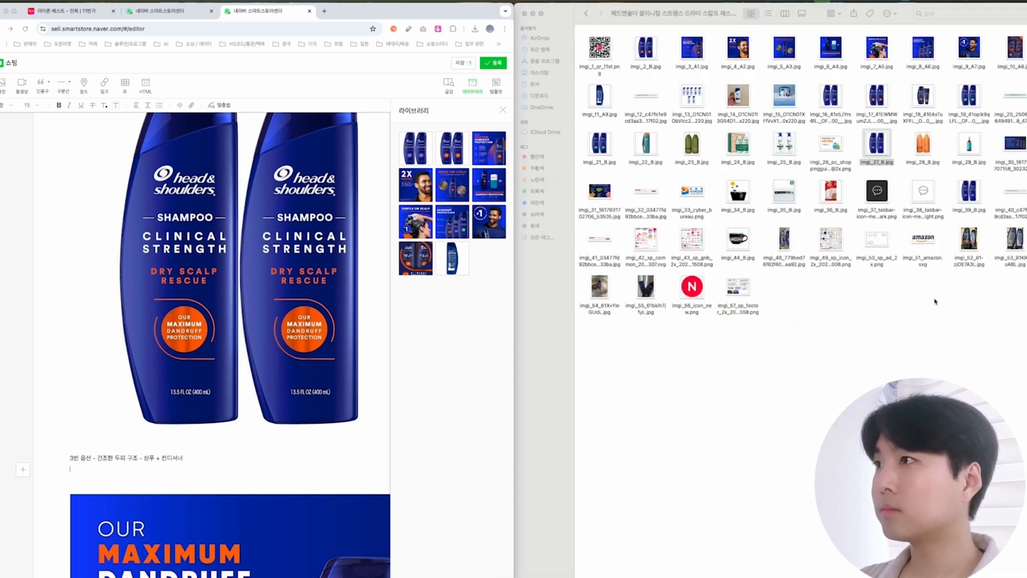
click(935, 301)
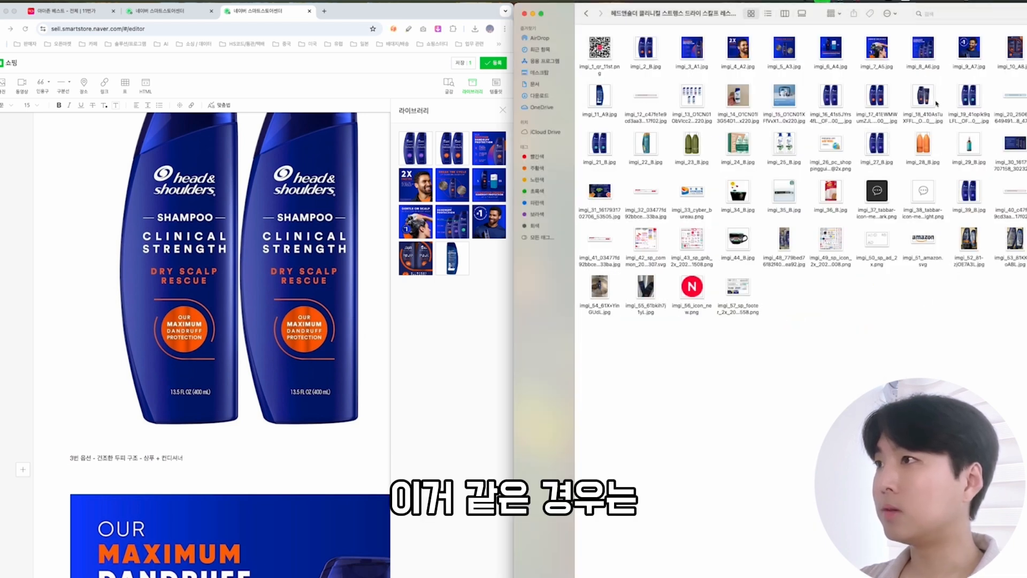
click(924, 98)
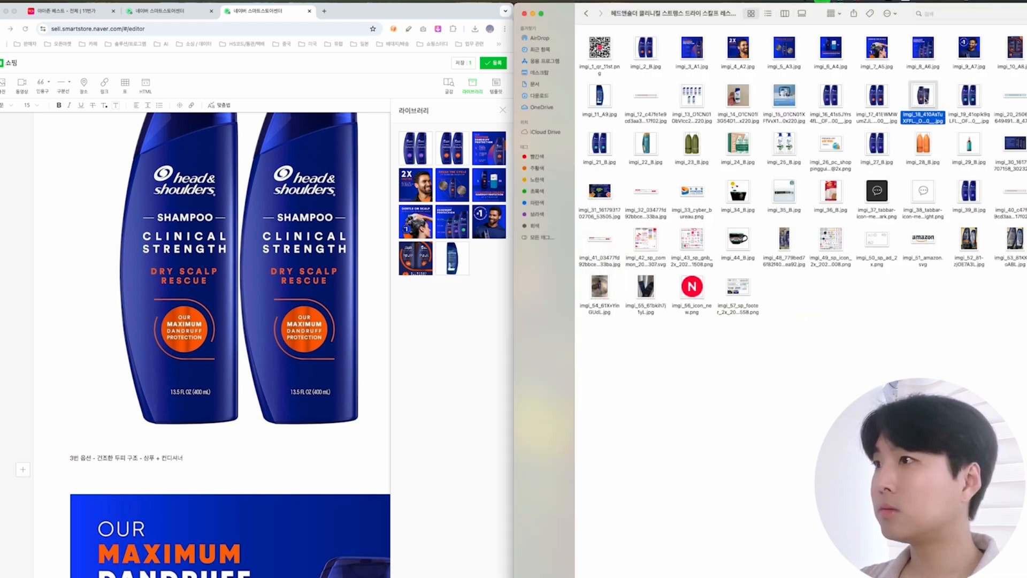
click(70, 469)
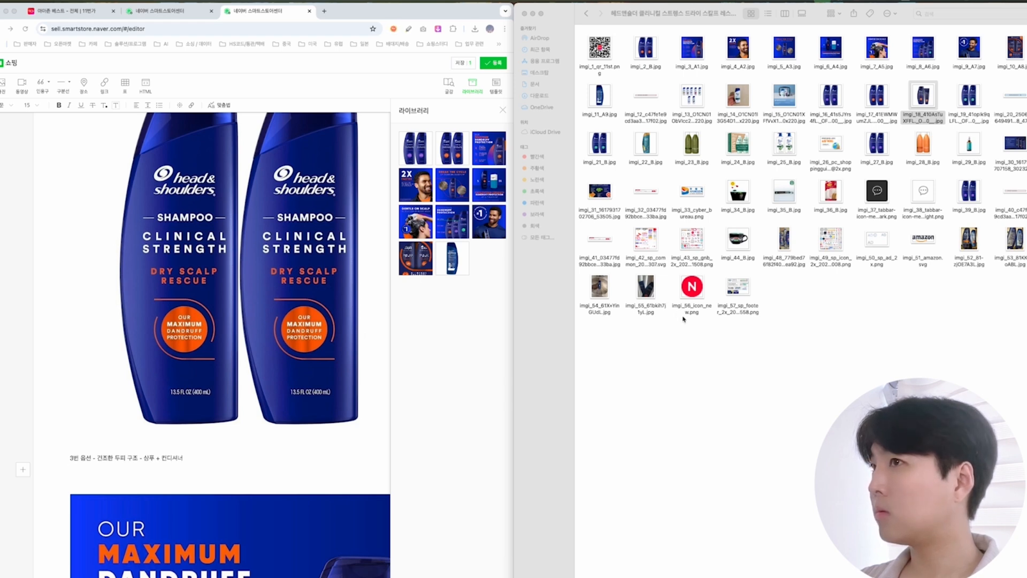
click(781, 349)
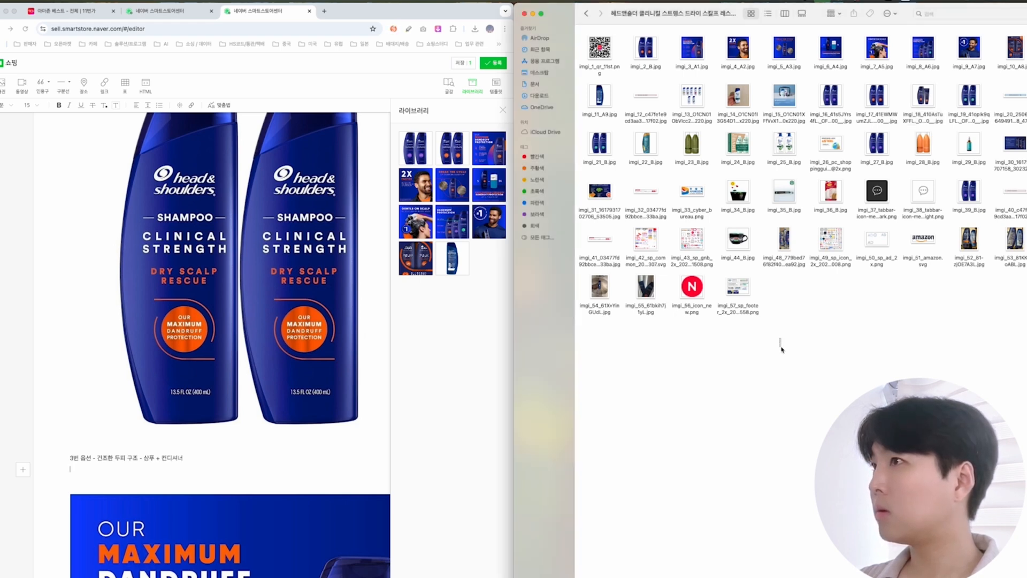
click(918, 99)
key(space)
click(877, 98)
key(space)
click(874, 317)
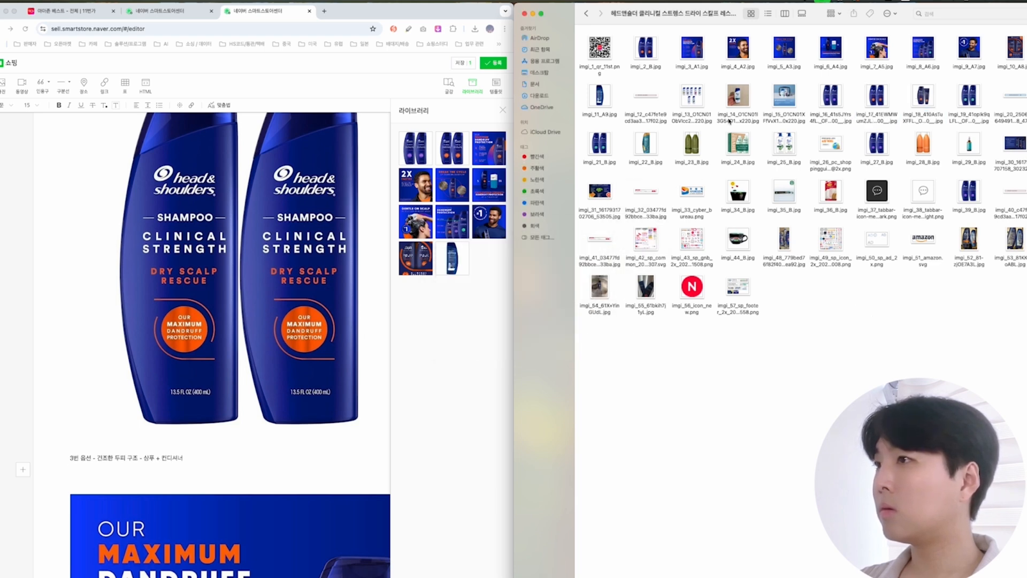
Find the shampoo and conditioner set image imgi_2_B.jpg in the downloaded 11st folders, preview it and insert it beneath the 3번 옵션 line.
click(586, 13)
double_click(655, 49)
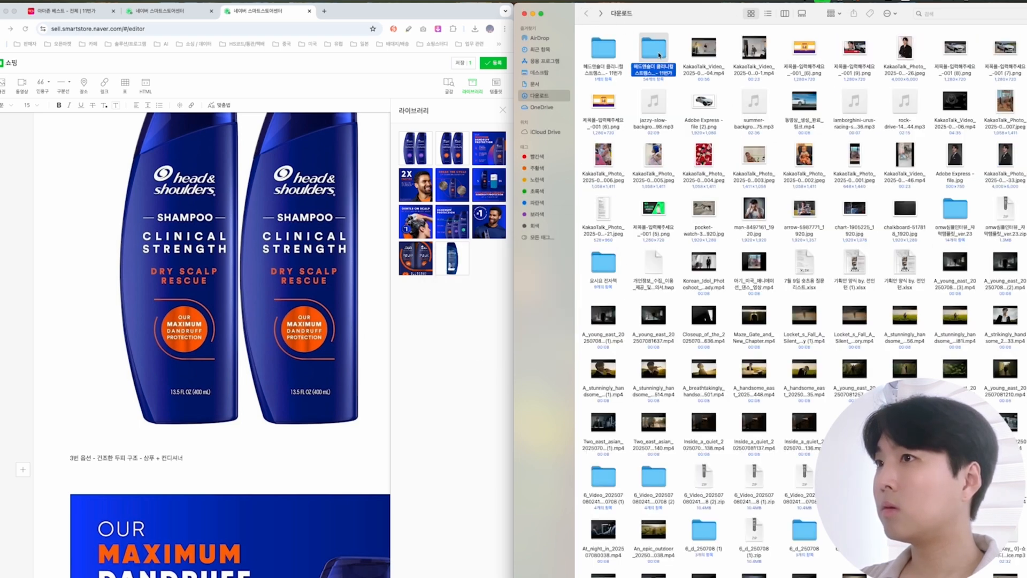
click(586, 13)
double_click(594, 50)
click(600, 51)
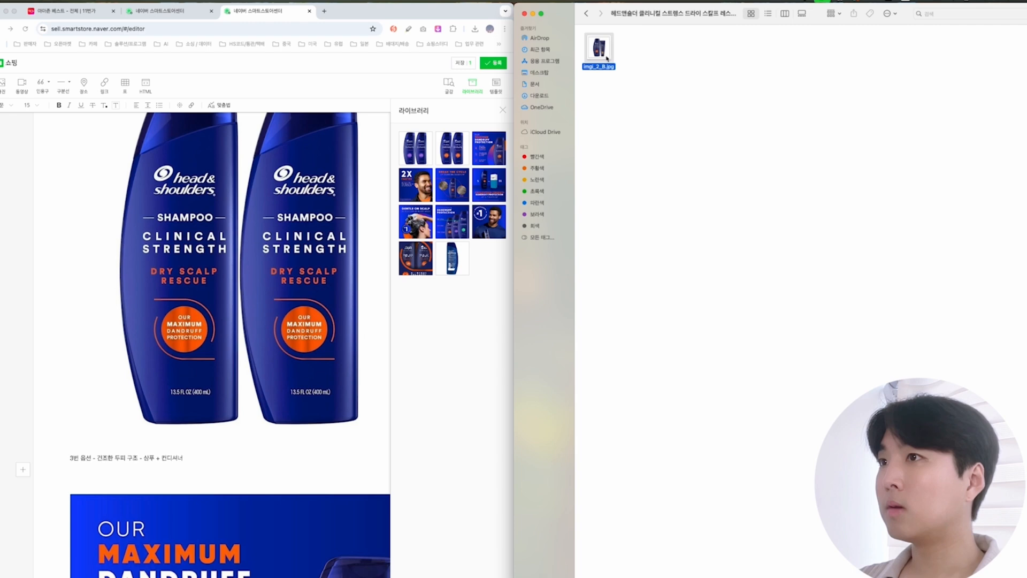
key(space)
key(space)
drag(603, 55, 154, 474)
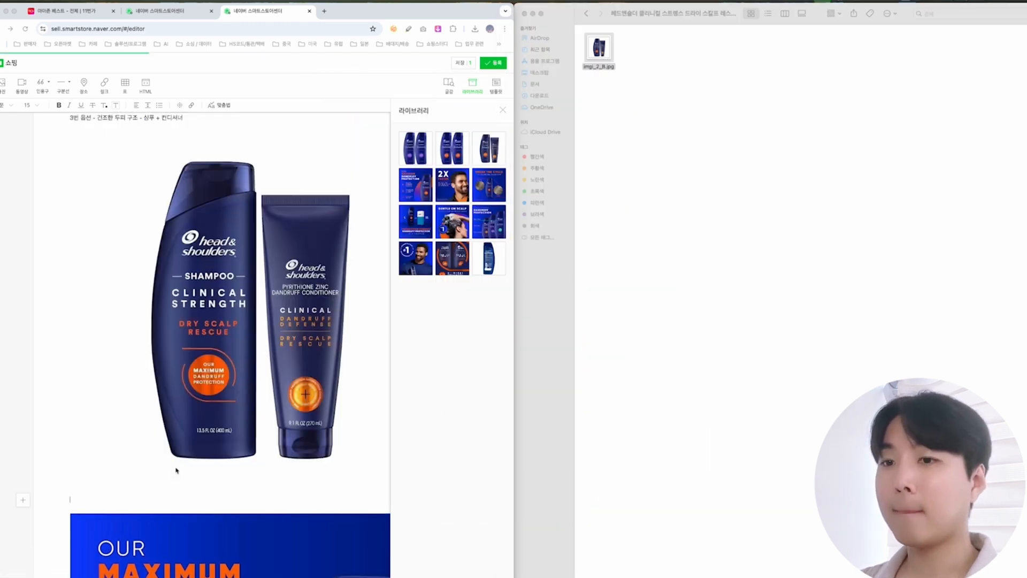
Add the line "4번 옵션 - 집중적인 가려움 완화 - 쿨링 멘톨" beneath the third option's image, copying the variant name from the 11st page.
click(144, 497)
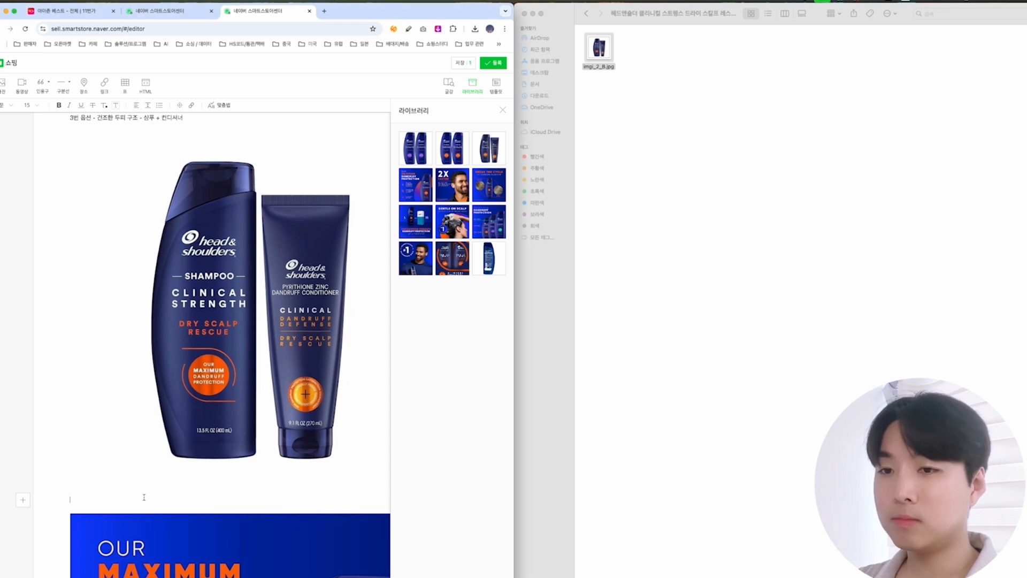
text(4번 옵션 -)
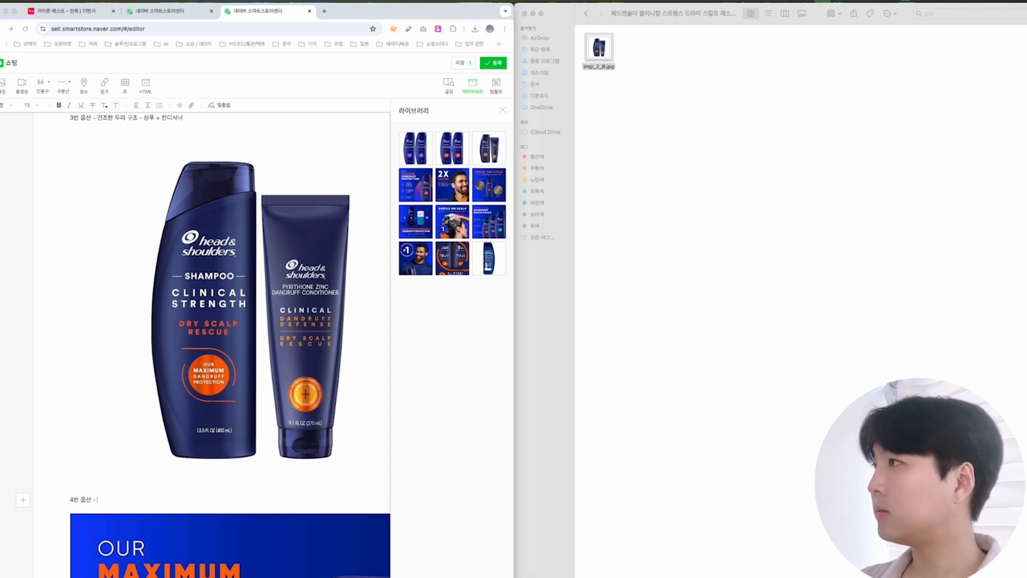
drag(1026, 38, 633, 111)
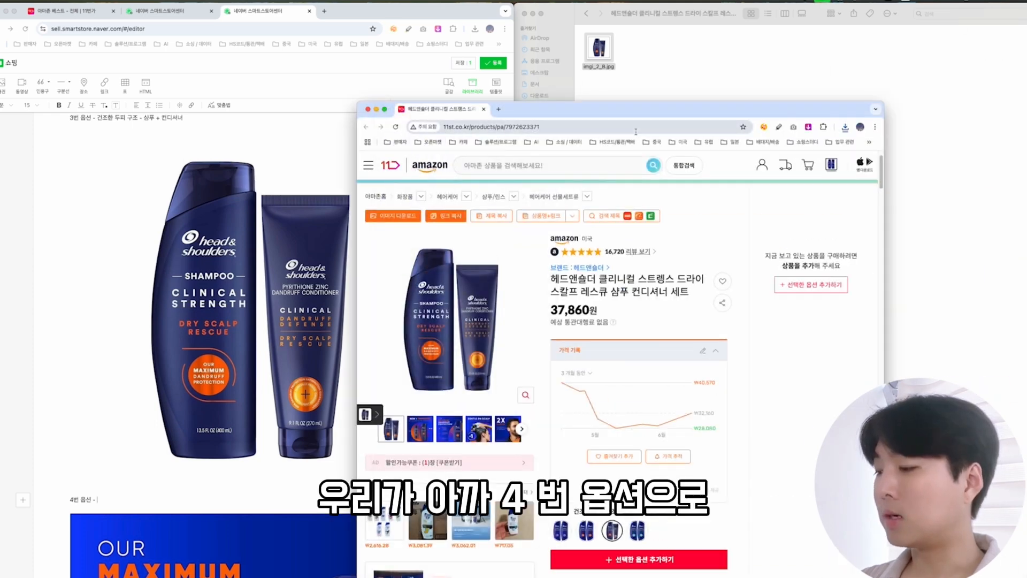
key(ctrl+alt+Right)
click(803, 432)
drag(816, 446, 743, 446)
key(super+c)
click(137, 477)
click(112, 500)
key(super+v)
key(Return)
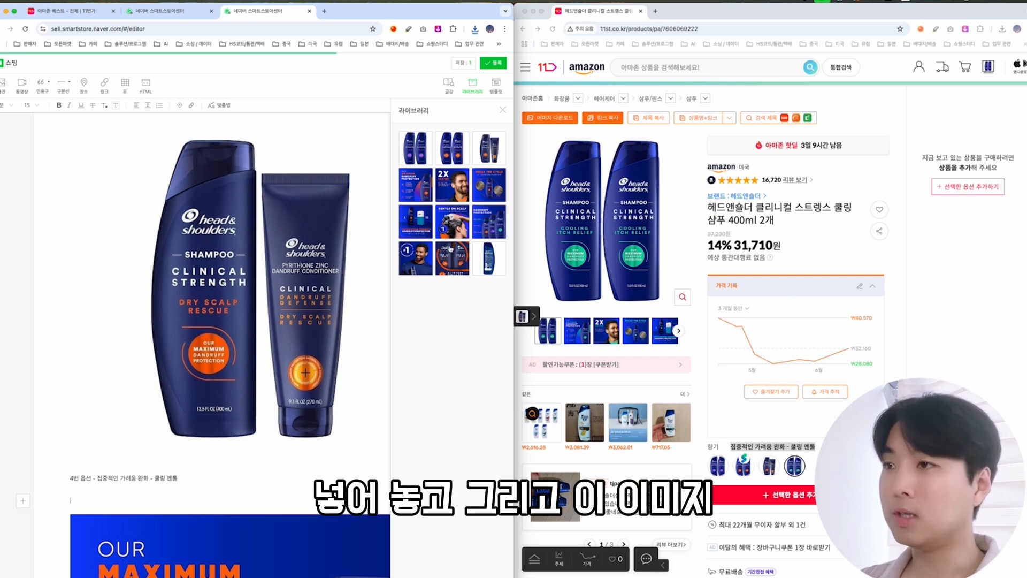
Download the green-label two-bottle image from the 11st cooling shampoo page with Imageye and return to the image folder.
click(966, 30)
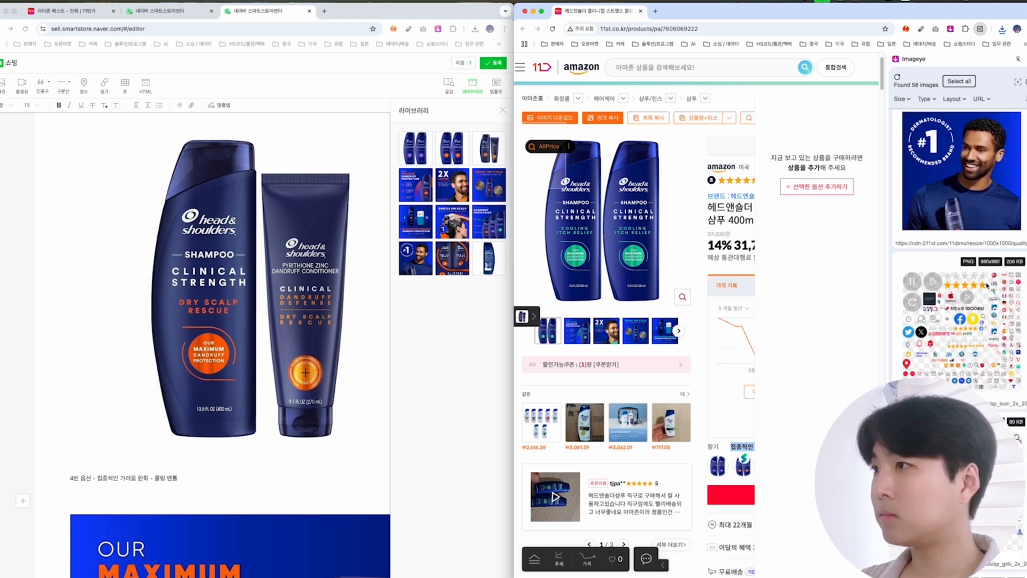
click(931, 206)
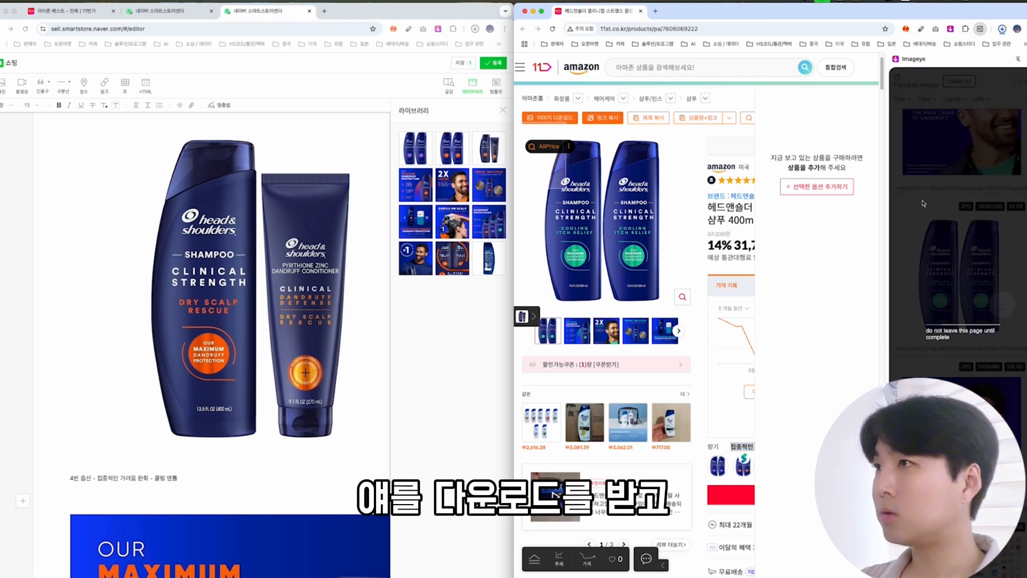
drag(807, 16, 757, 42)
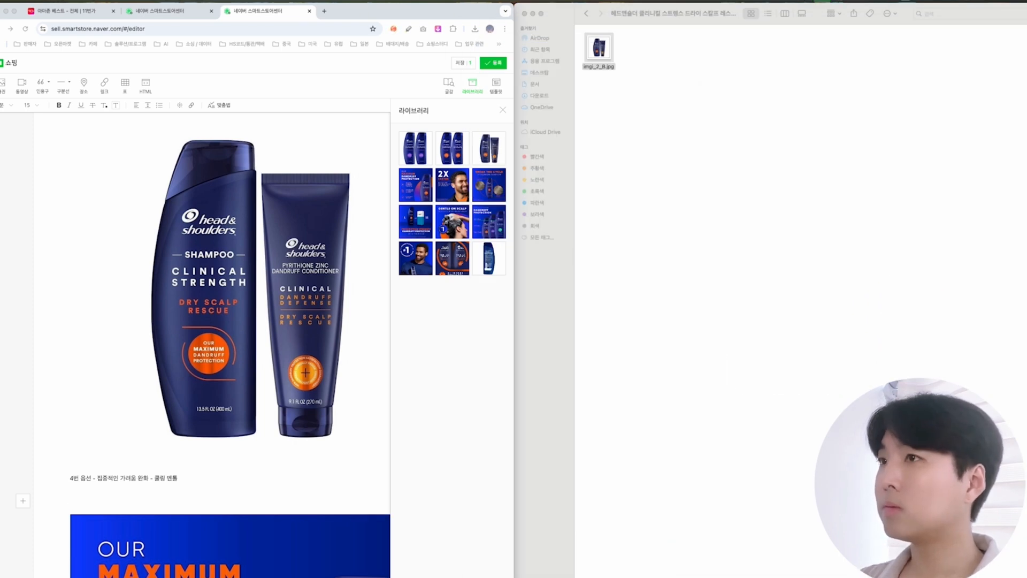
Insert imgi_2_B.jpg from the newest download folder beneath the 4번 옵션 line and add blank lines below it.
click(587, 14)
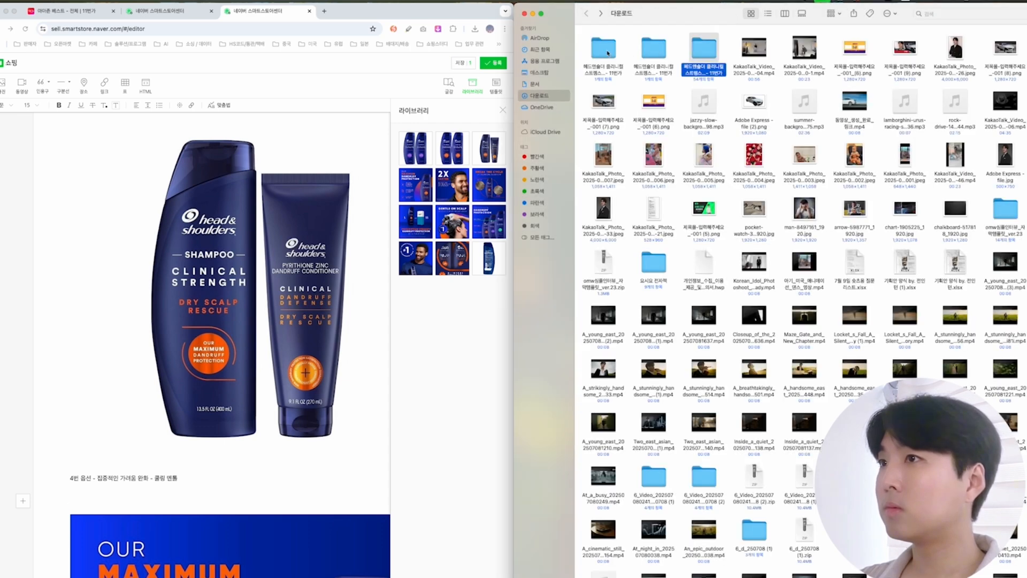
double_click(604, 48)
drag(599, 48, 202, 491)
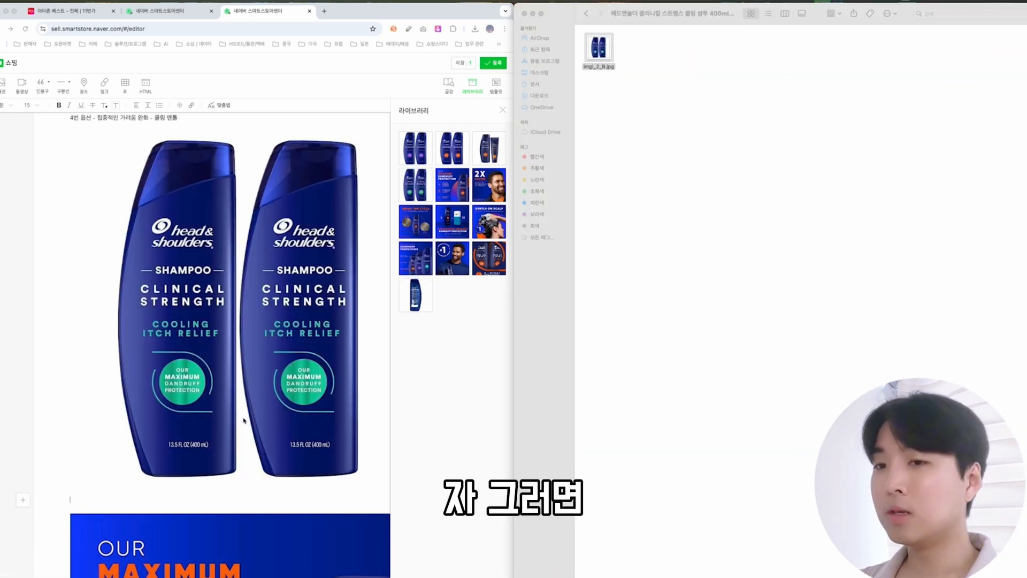
click(186, 493)
key(Return)
key(Return)
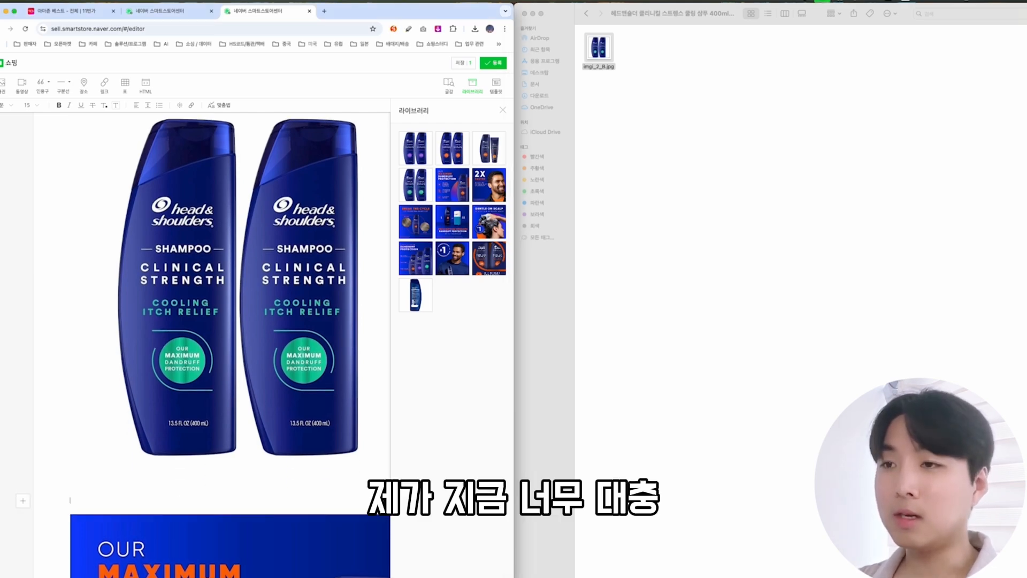
Enlarge the editor window and widen the first option's purple-label image to the document width.
key(ctrl+alt+Return)
scroll(149, 412, up, 3)
scroll(147, 411, down, 9)
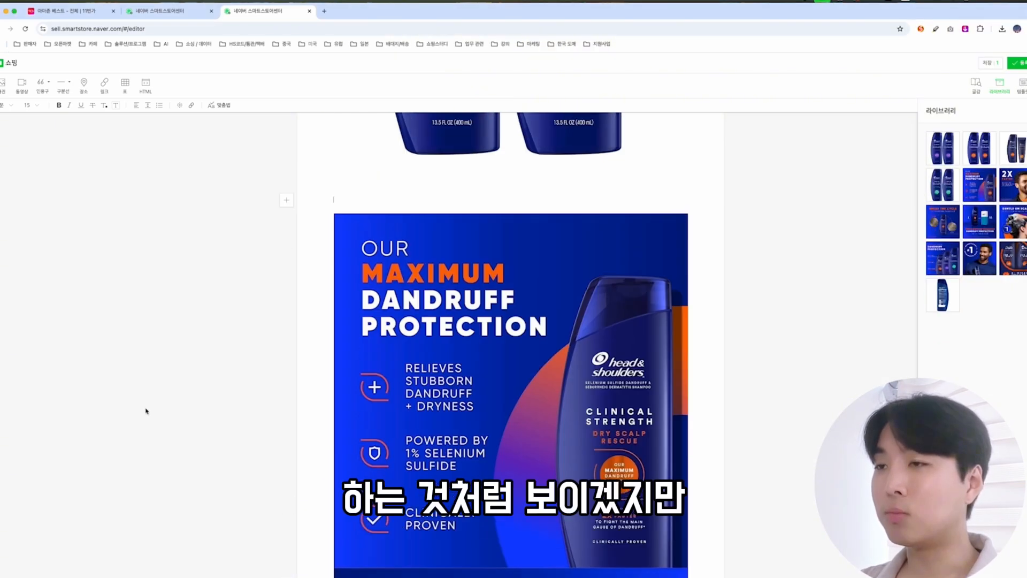
scroll(146, 411, up, 9)
scroll(146, 411, up, 15)
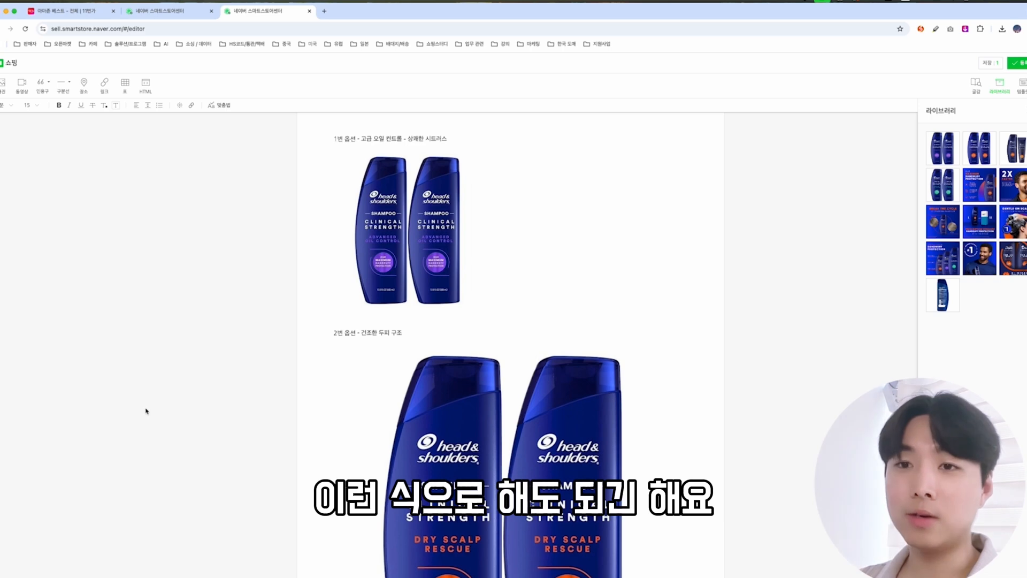
scroll(190, 417, down, 5)
scroll(248, 344, up, 5)
click(402, 182)
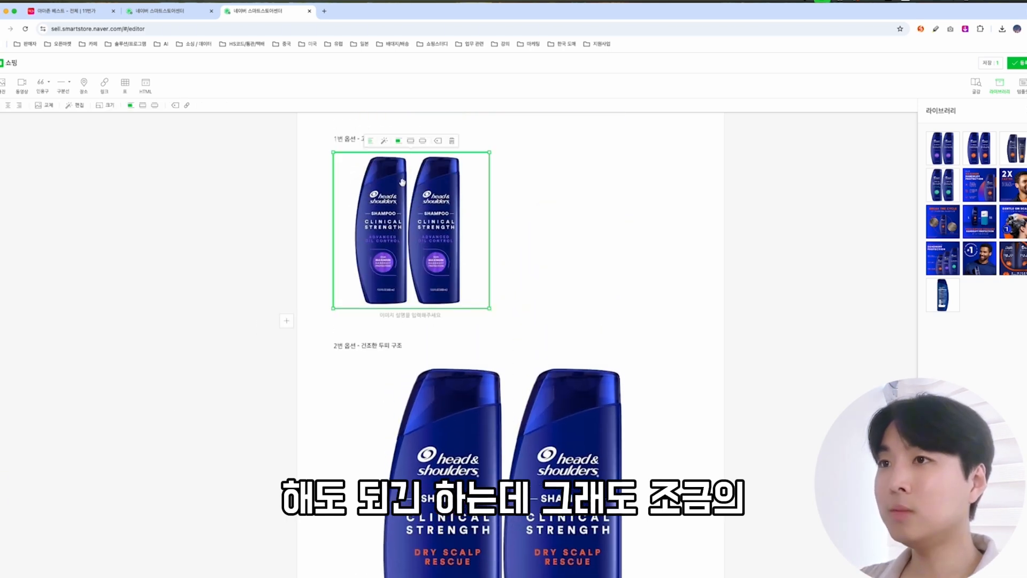
click(410, 142)
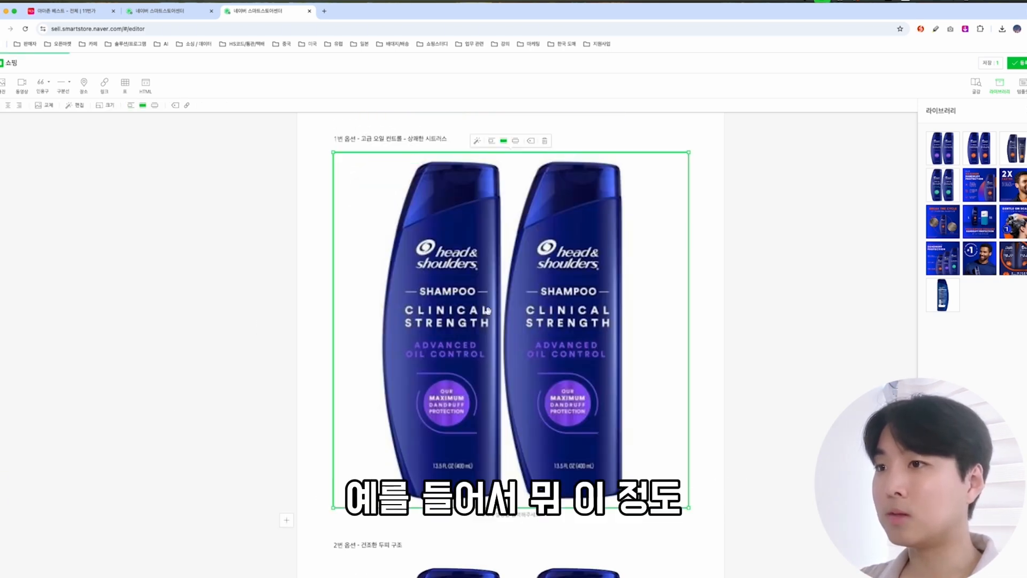
Check the size of the remaining option images down to the green-label shampoo.
scroll(428, 321, down, 4)
click(469, 367)
scroll(506, 375, down, 5)
click(508, 385)
scroll(508, 385, down, 4)
click(509, 388)
scroll(535, 407, down, 4)
click(380, 368)
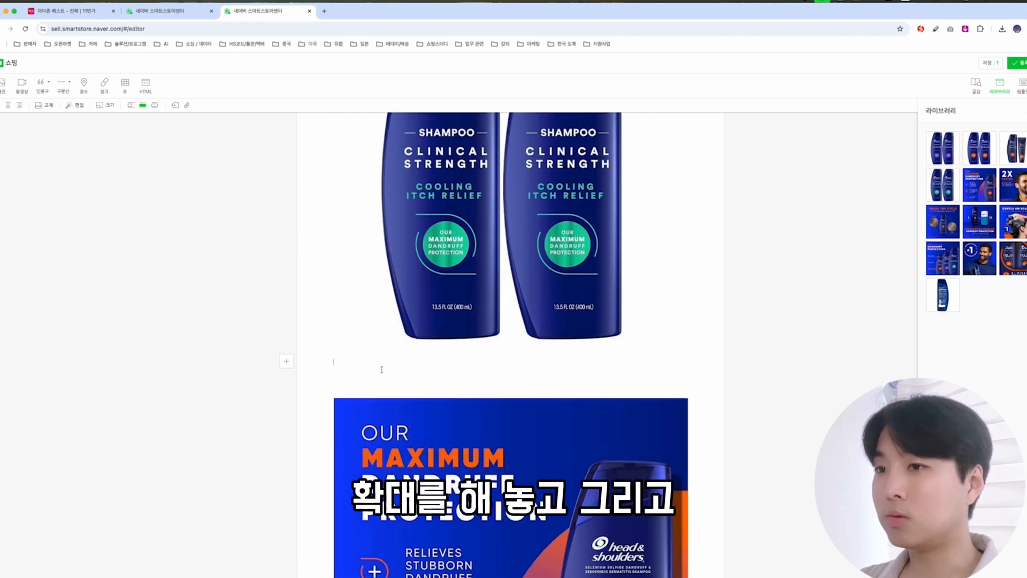
Center the whole description and format its text as bold with font size 24.
key(super+a)
click(136, 105)
click(134, 132)
click(32, 105)
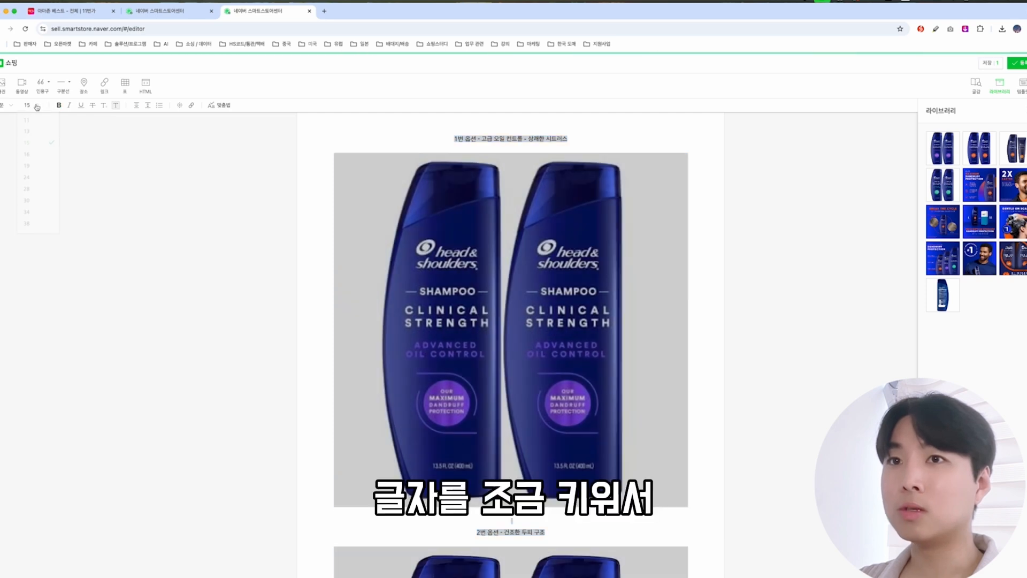
click(38, 183)
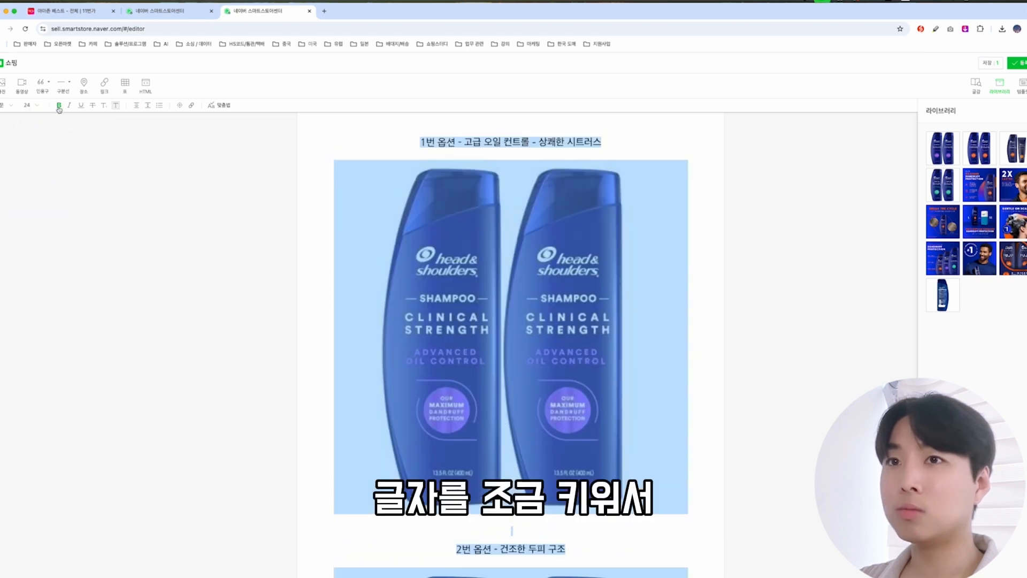
click(421, 143)
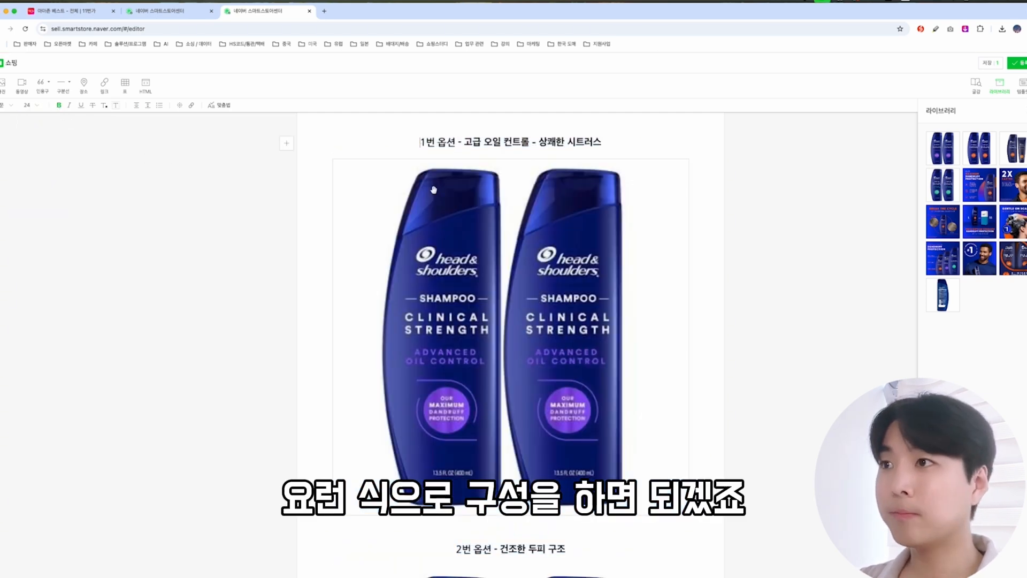
Place the orange-label two-bottle image side by side with the first option's purple-label image.
scroll(521, 327, down, 20)
scroll(521, 327, up, 20)
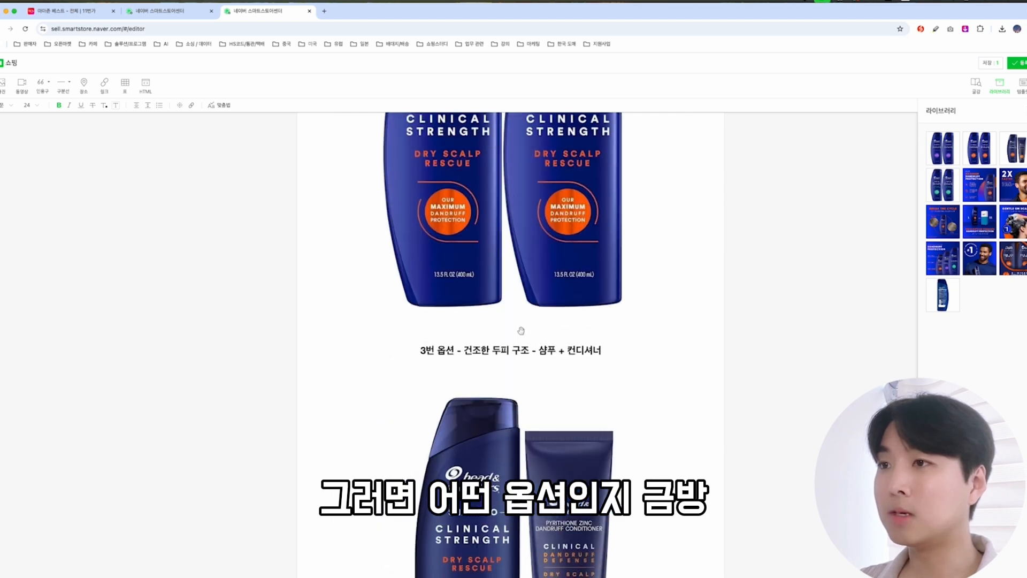
drag(582, 500, 668, 339)
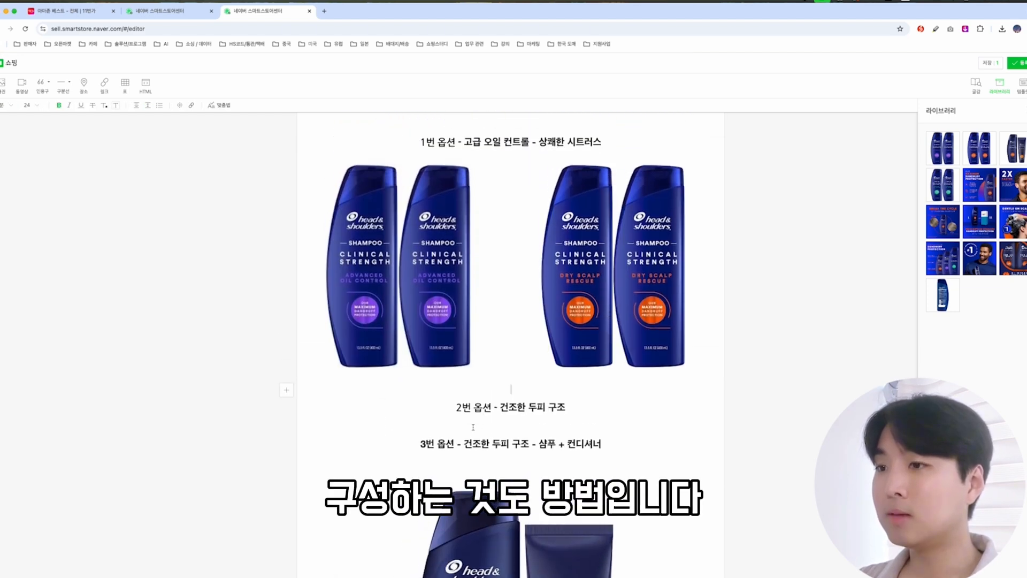
Move the line "2번 옵션 - 건조한 두피 구조" above the first image pair, below the 1번 옵션 line with a blank line between.
click(630, 144)
key(Return)
key(Return)
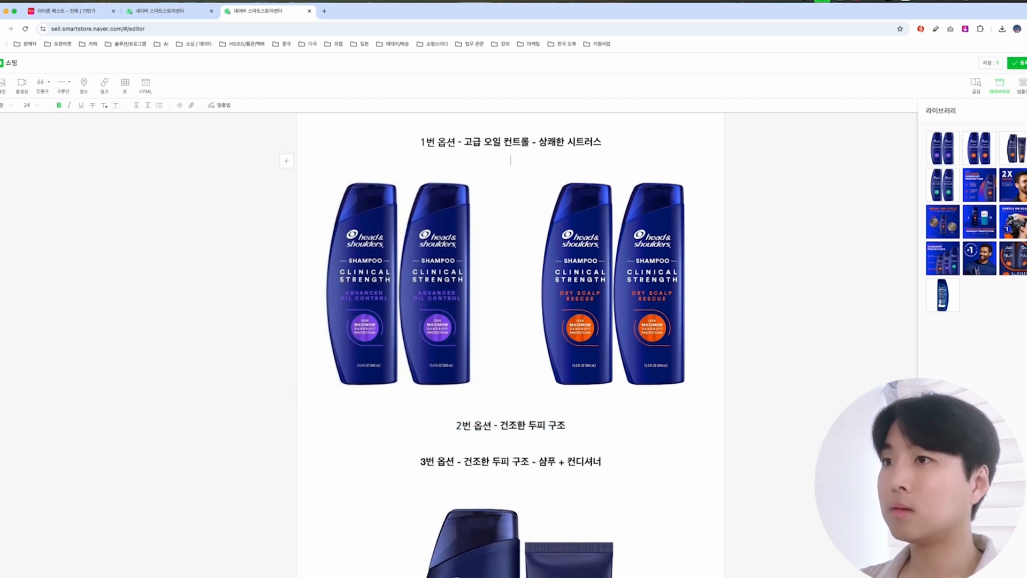
drag(573, 443, 478, 441)
key(shift+Home)
key(ctrl+c)
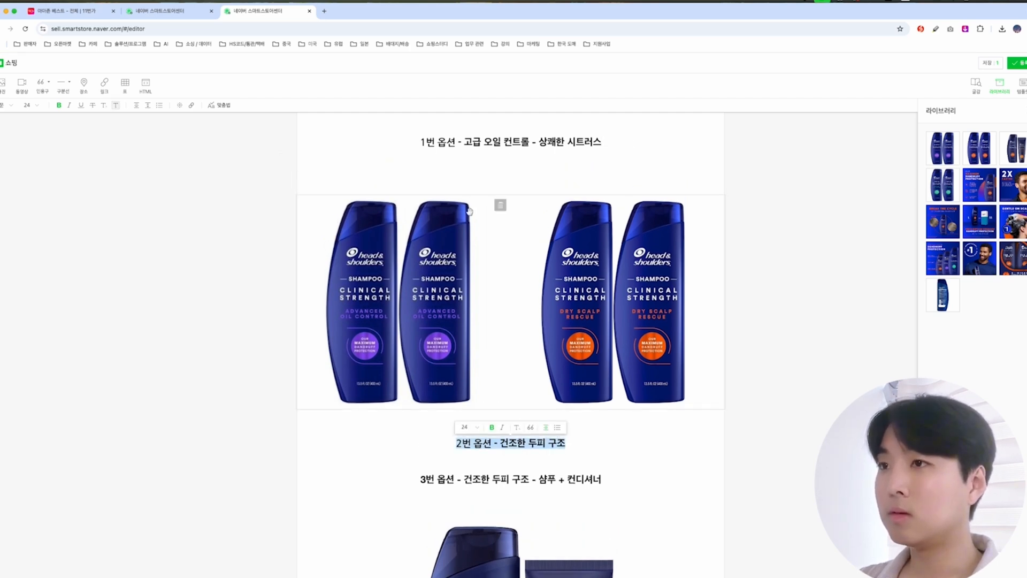
key(BackSpace)
key(ctrl+v)
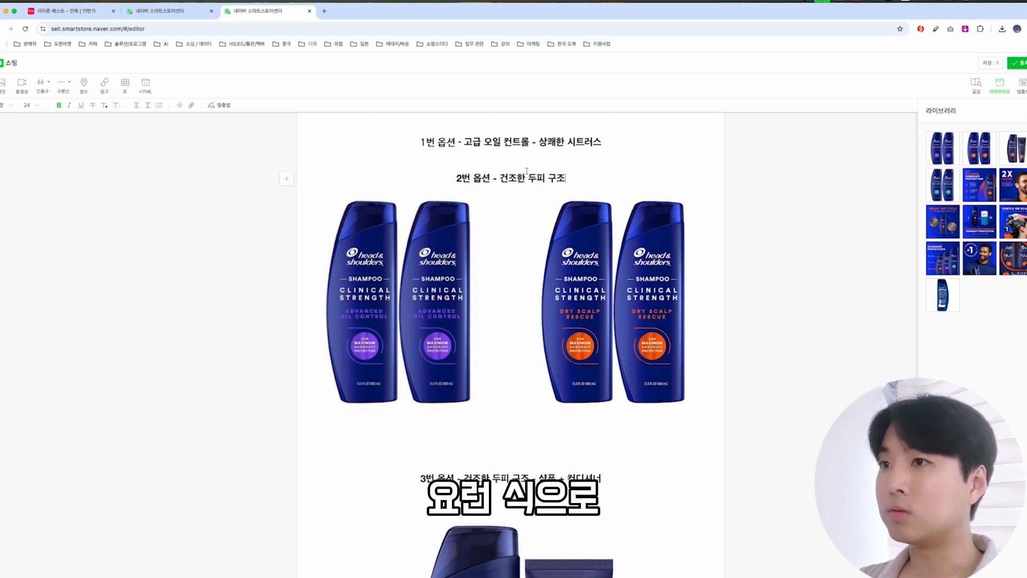
Place the green-label two-bottle image side by side with the shampoo and conditioner image.
scroll(593, 439, down, 8)
scroll(593, 440, down, 3)
drag(594, 439, 675, 218)
Move the line "4번 옵션 - 집중적인 가려움 완화 - 쿨링 멘톨" beneath the 3번 옵션 line and remove the extra blank space above them.
scroll(589, 294, up, 2)
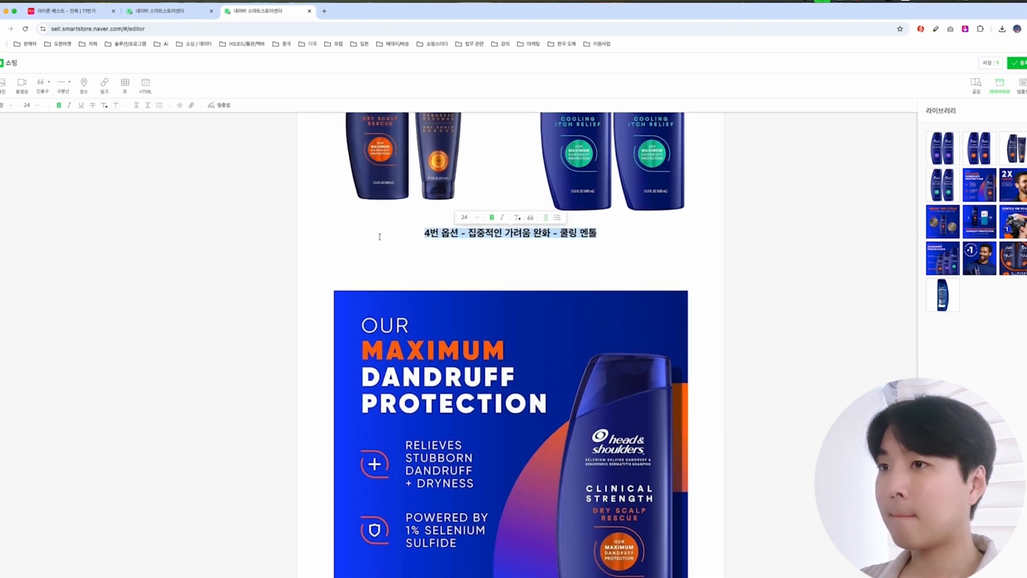
scroll(509, 318, up, 10)
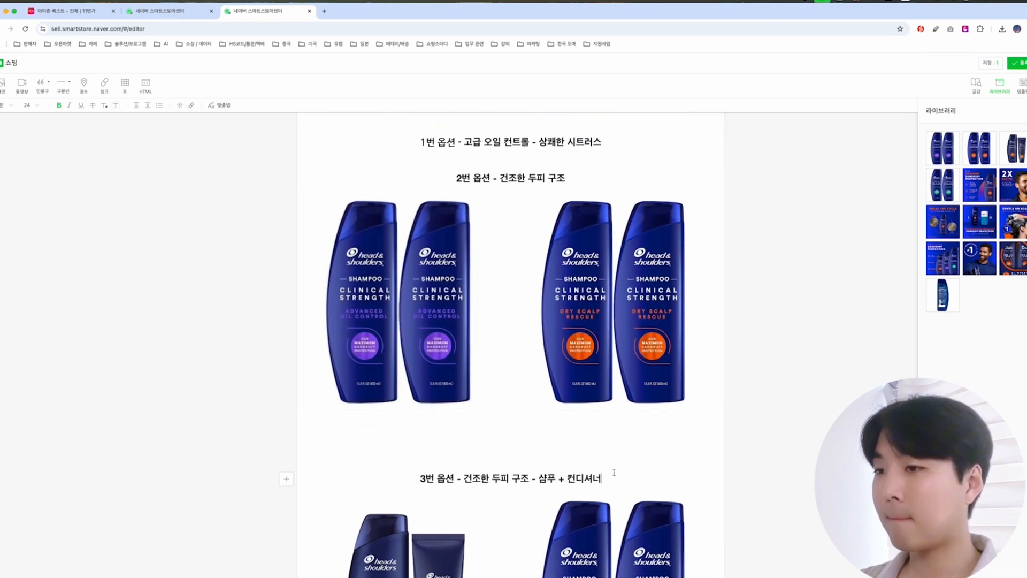
key(Return)
key(Return)
text(4번 옵션 - 집중적인 가려움 완화 - 쿨링 멘톨)
click(523, 438)
key(BackSpace)
key(BackSpace)
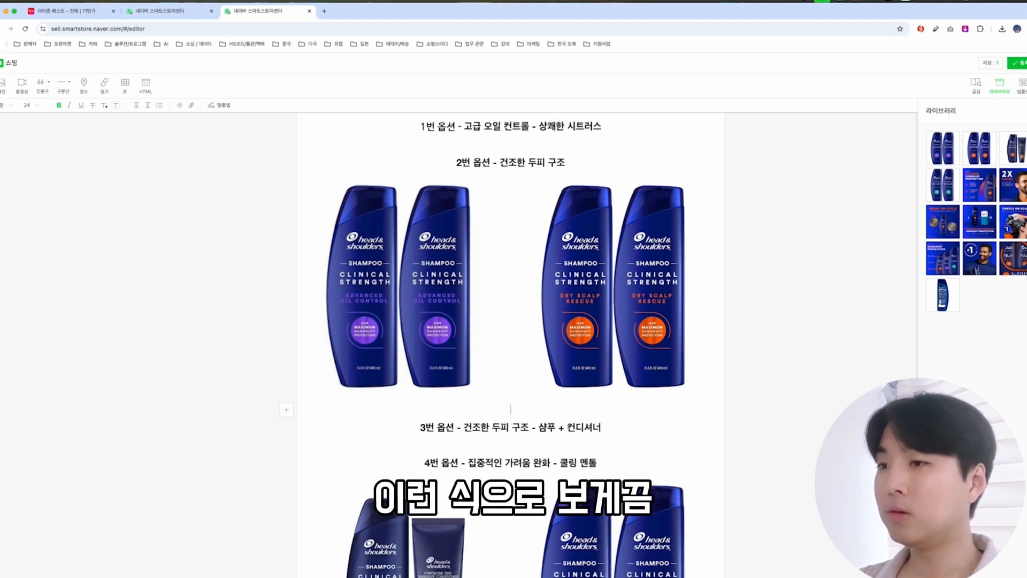
scroll(533, 426, down, 4)
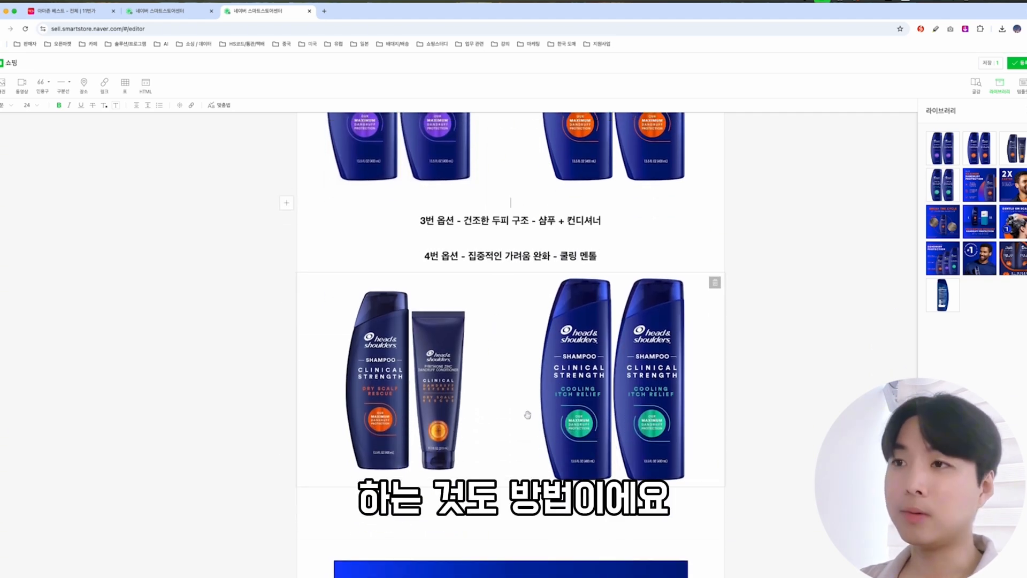
scroll(528, 298, up, 1)
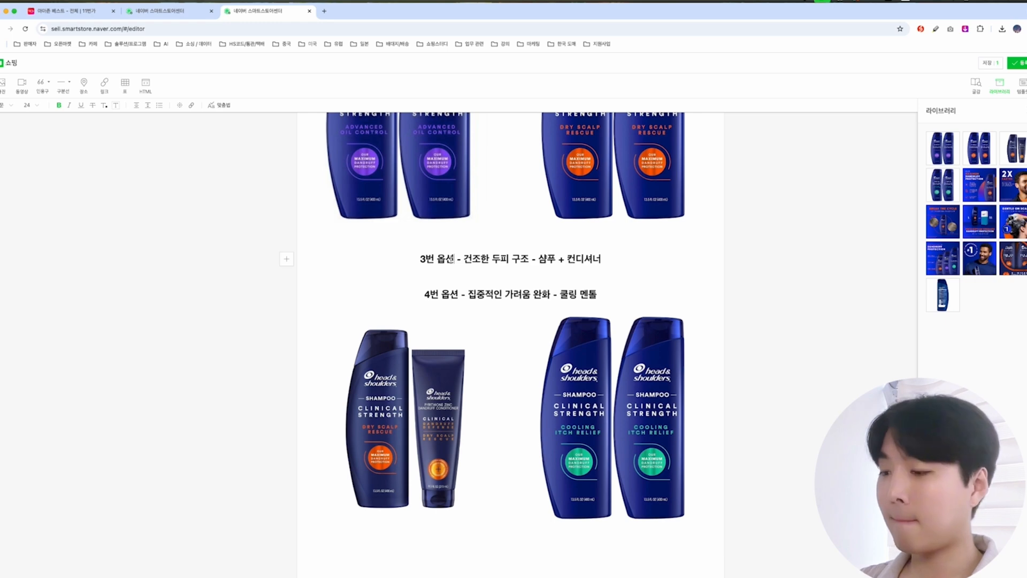
key(Return)
text(()
key(BackSpace)
key(BackSpace)
key(Up)
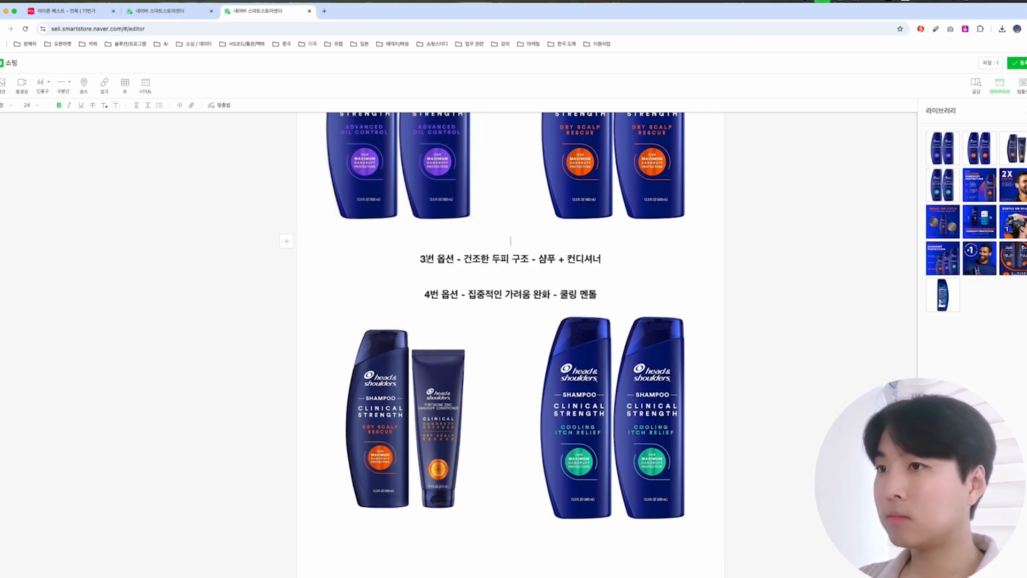
Add "(왼쪽)" after 3번 옵션 and "(오른쪽)" after 4번 옵션 in the lines above the second image pair.
text((왼쪽))
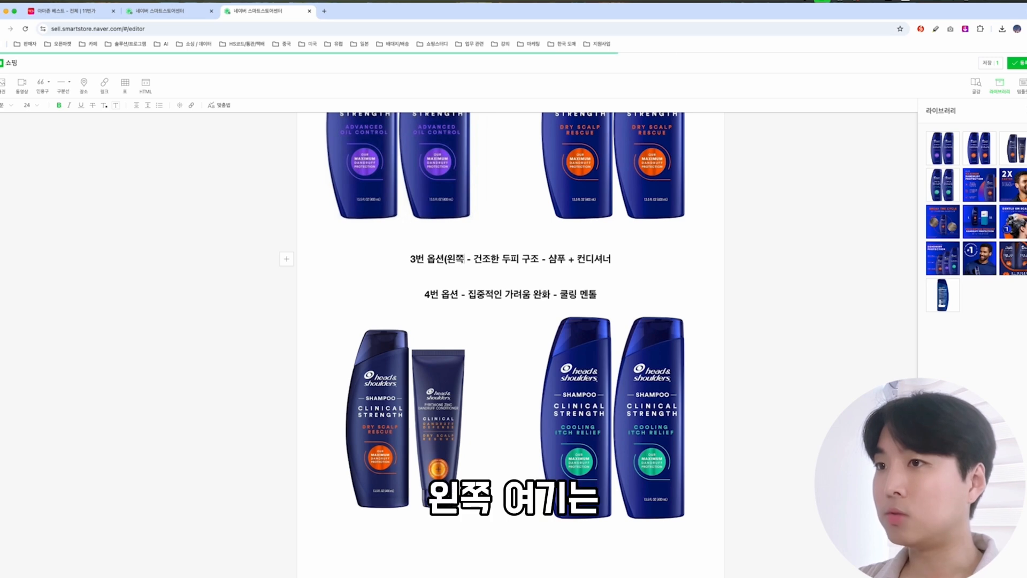
click(459, 293)
text((오른쪽))
scroll(521, 293, up, 1)
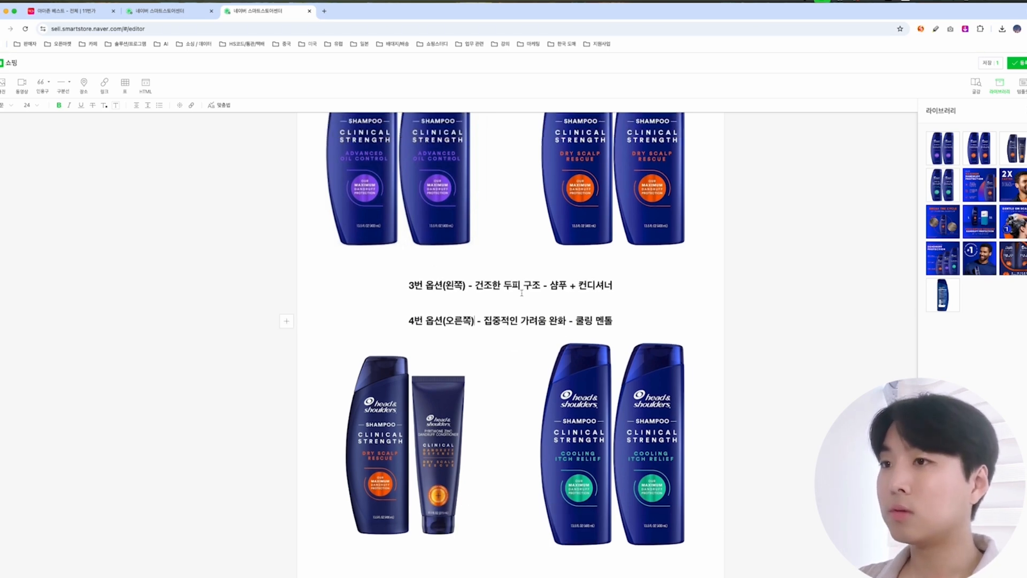
Add "(왼쪽)" after 1번 옵션 and "(오른쪽)" after 2번 옵션 in the lines above the first image pair.
scroll(521, 293, up, 5)
drag(420, 142, 601, 142)
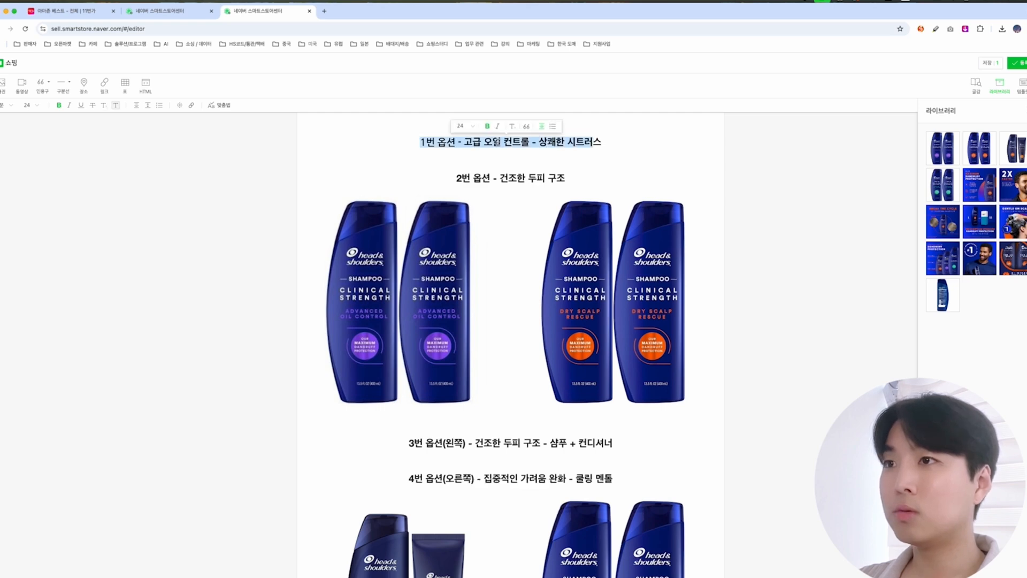
click(455, 141)
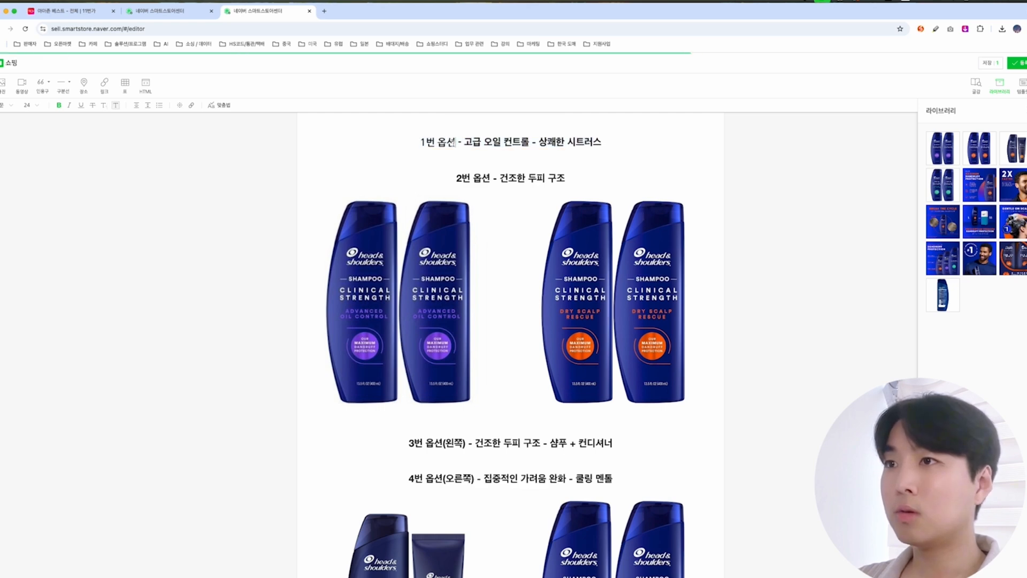
text((오왼쪽))
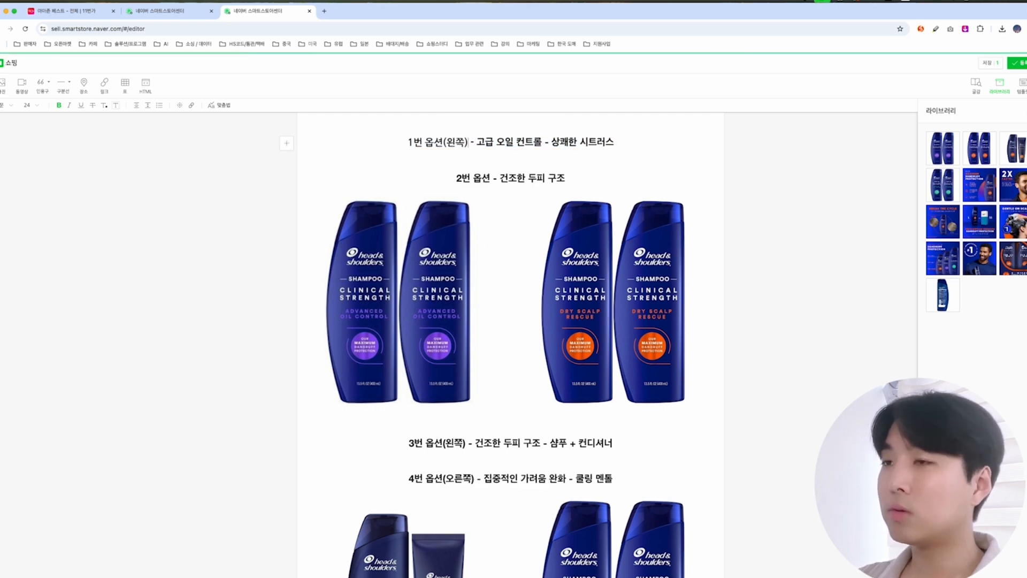
click(489, 177)
text((오른쪽))
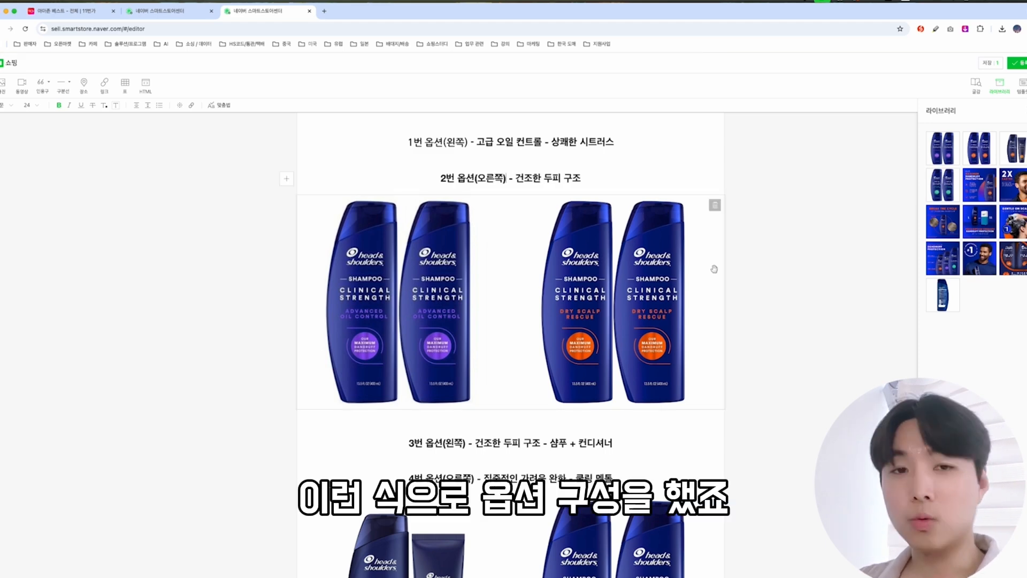
Register the finished description page and expand the 상품 주요정보 section of the product form.
click(1016, 62)
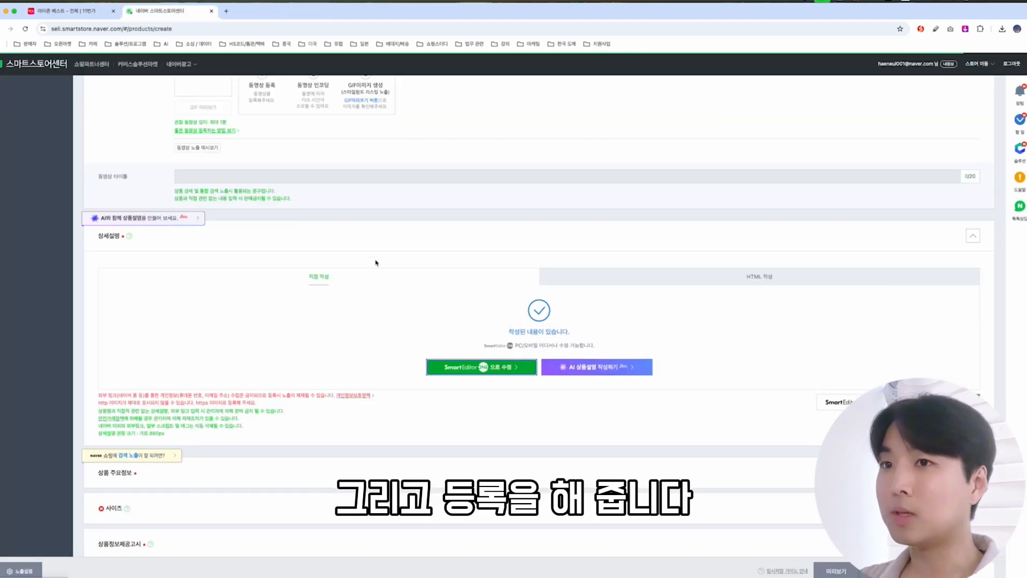
scroll(452, 374, down, 5)
click(447, 300)
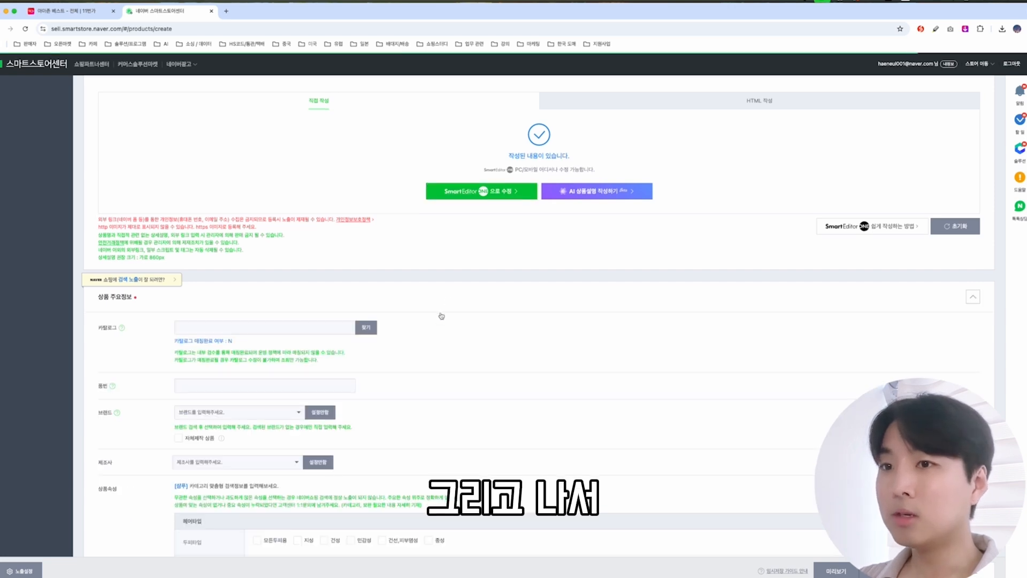
scroll(374, 262, down, 3)
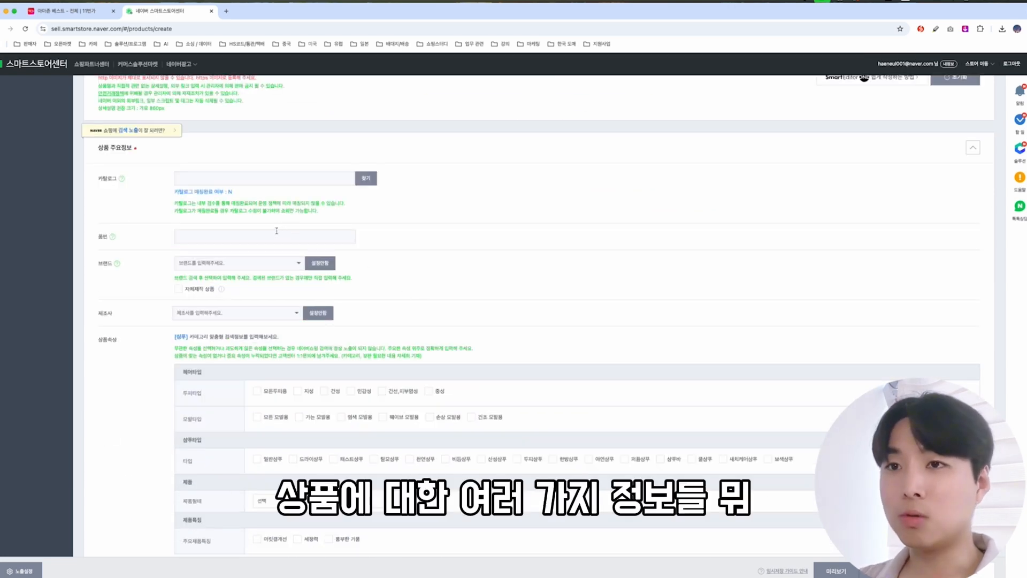
Place the product form and the 11st shampoo page side by side, closing the image folder window and the Imageye panel.
key(ctrl+alt+Left)
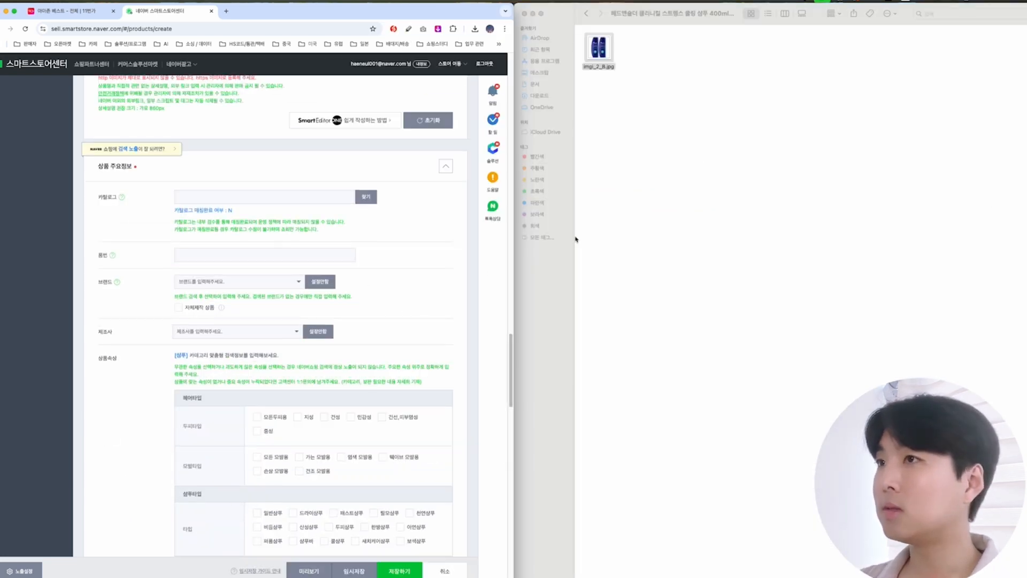
click(716, 99)
key(super+w)
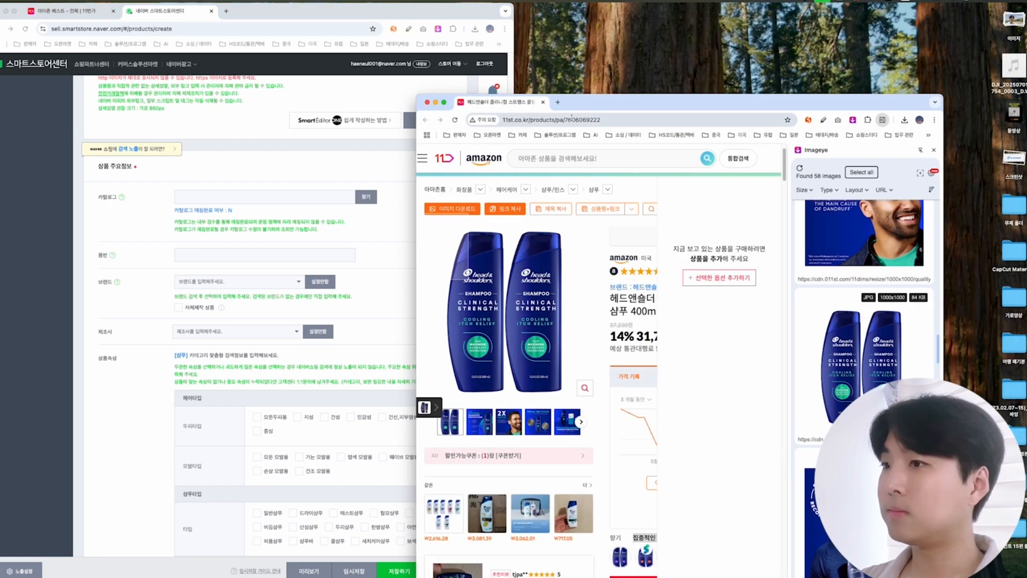
key(ctrl+alt+Right)
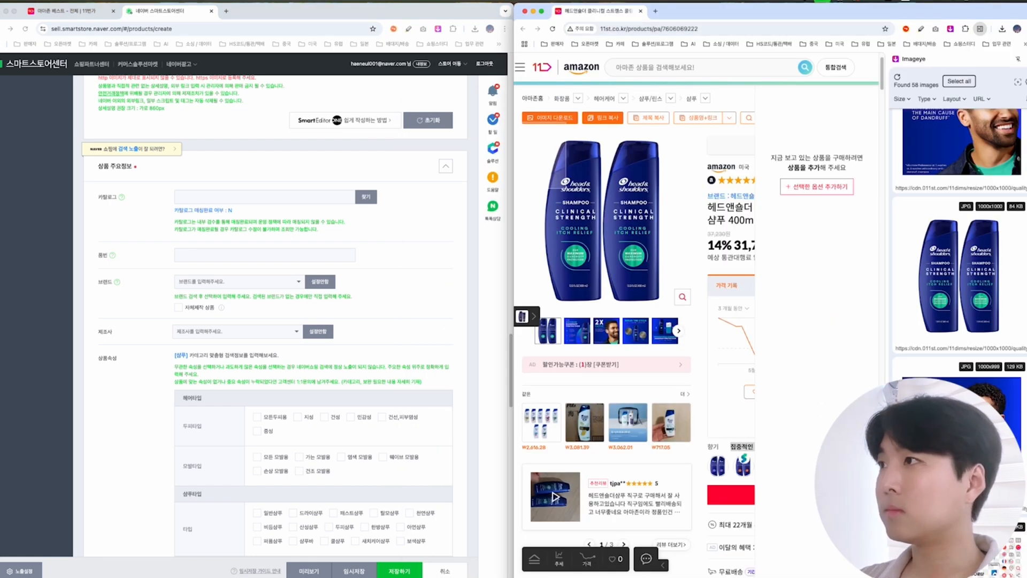
click(1017, 59)
Set the product's brand (브랜드) to the registered brand 헤드앤숄더.
click(200, 255)
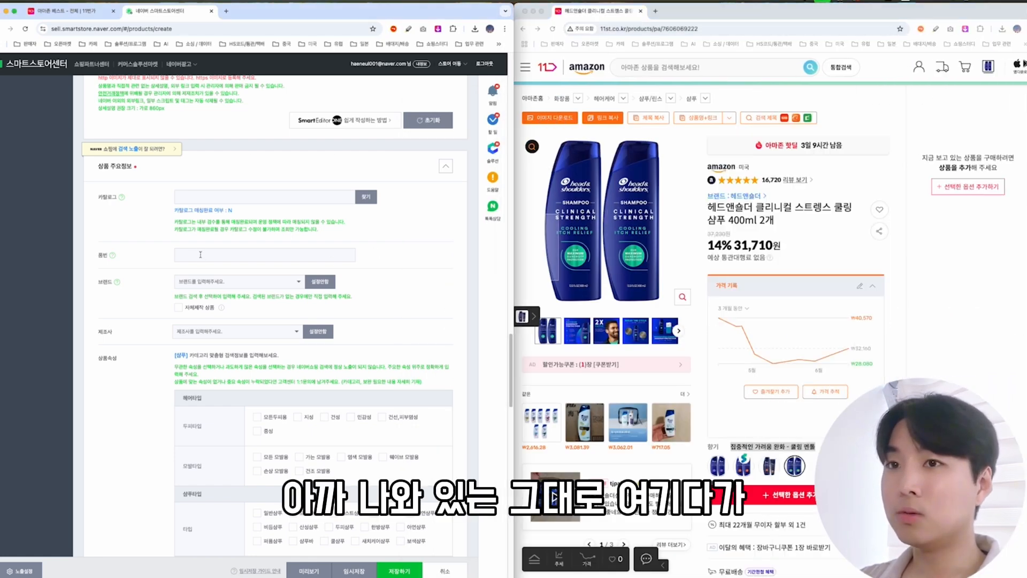
click(191, 283)
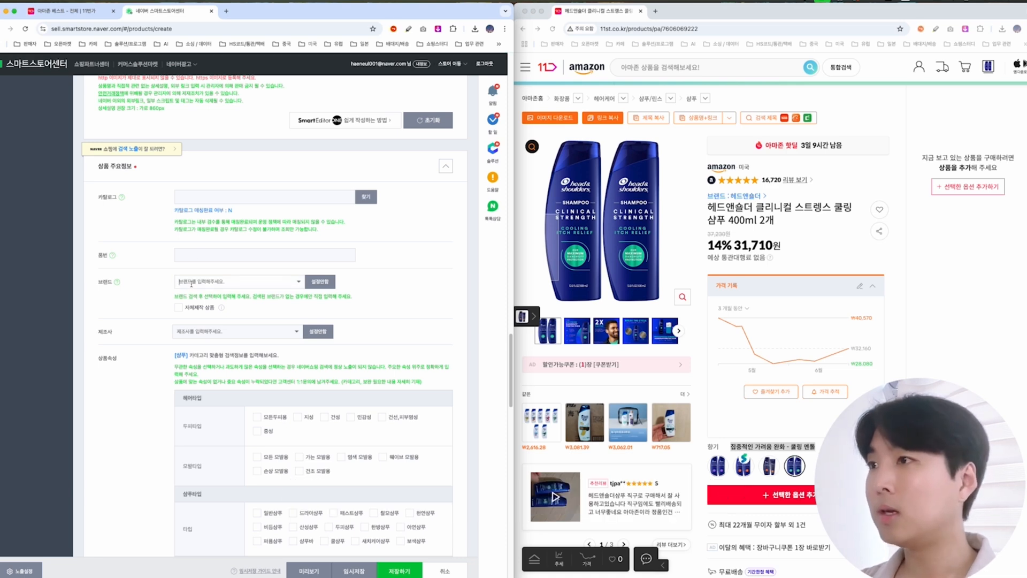
text(헤드앤숄더)
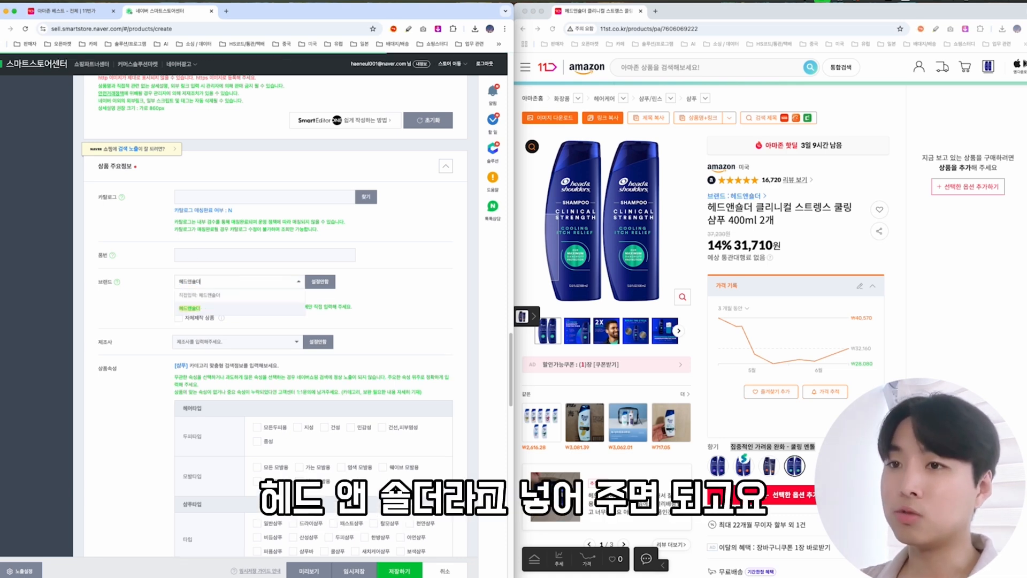
click(197, 310)
scroll(163, 316, down, 1)
scroll(176, 307, down, 1)
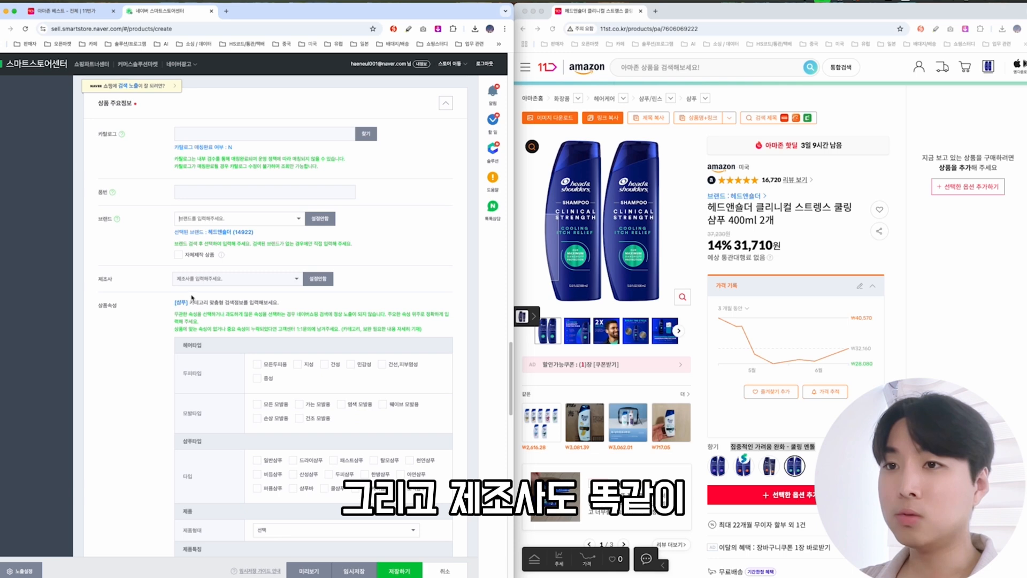
Set the manufacturer (제조사) to 헤드앤숄더 as a directly entered value.
click(190, 279)
text(ㅎ[ㄷ,앤ㅅ)
key(BackSpace)
key(BackSpace)
key(BackSpace)
key(BackSpace)
key(BackSpace)
key(BackSpace)
text(헤등)
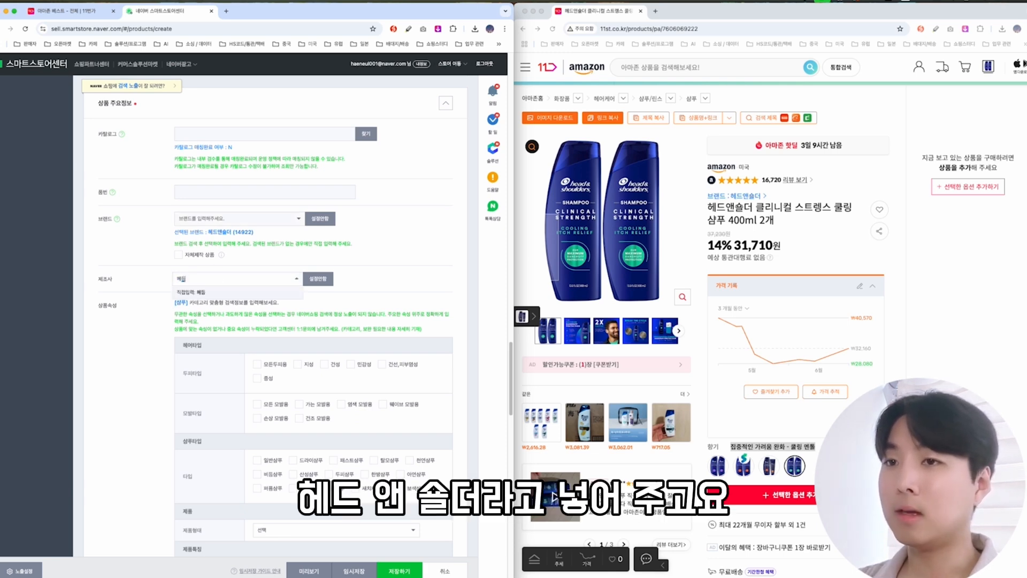
text(앤숄더)
key(Return)
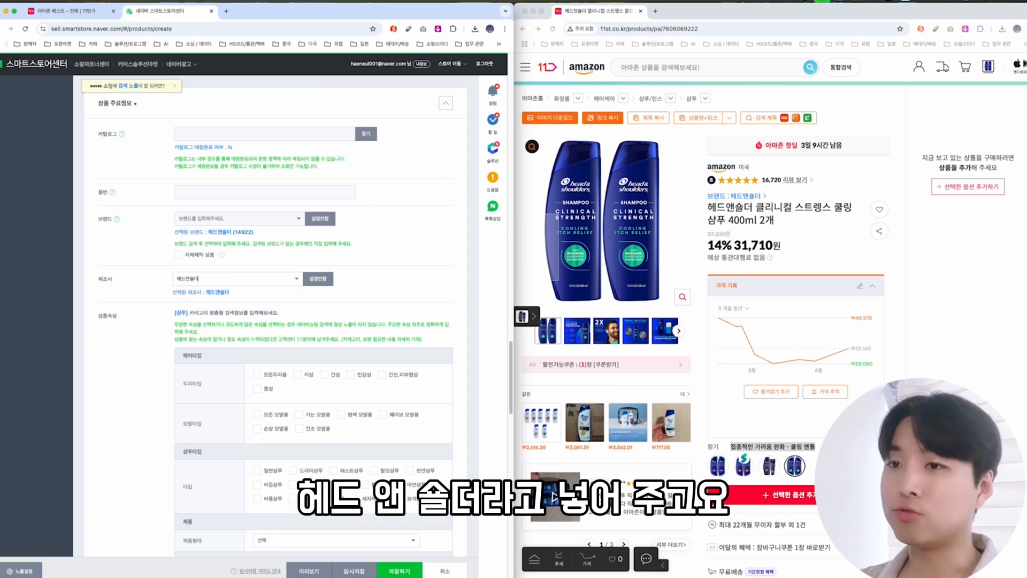
Review the shampoo attribute choices and read the 상품 주요 정보 text on the 11st page about the shampoo's effects.
scroll(238, 326, down, 2)
drag(210, 321, 367, 464)
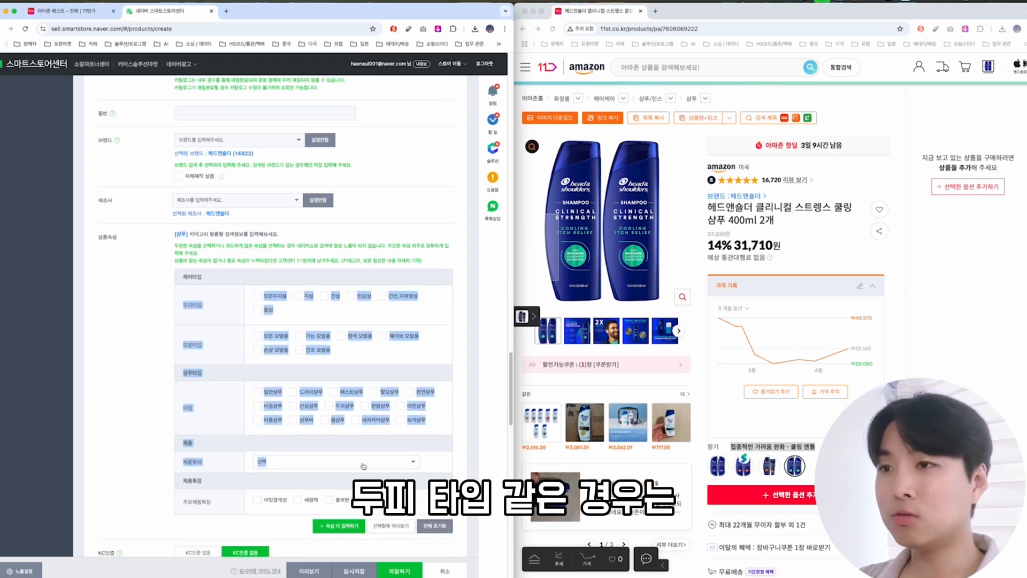
click(397, 326)
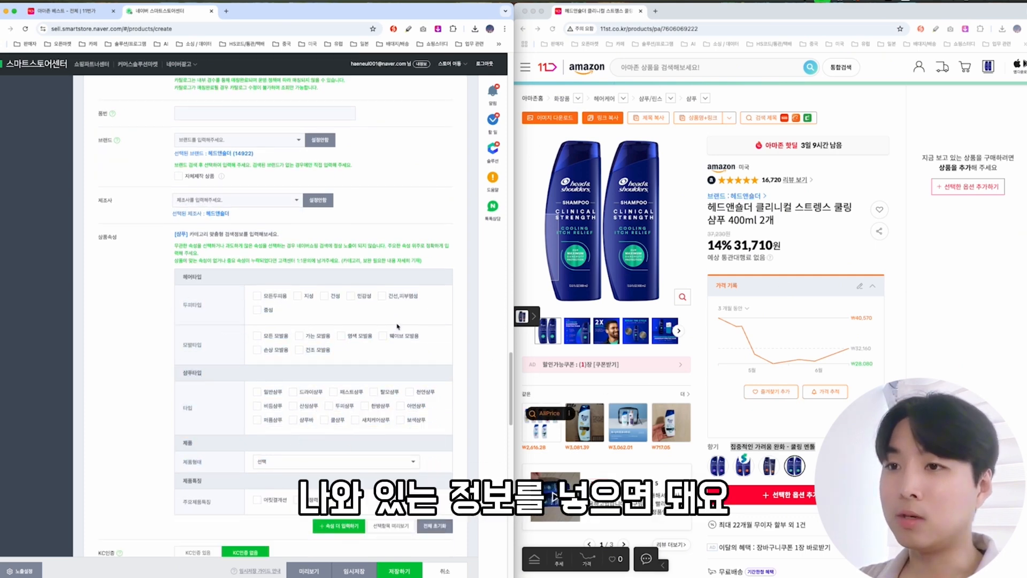
scroll(735, 361, down, 5)
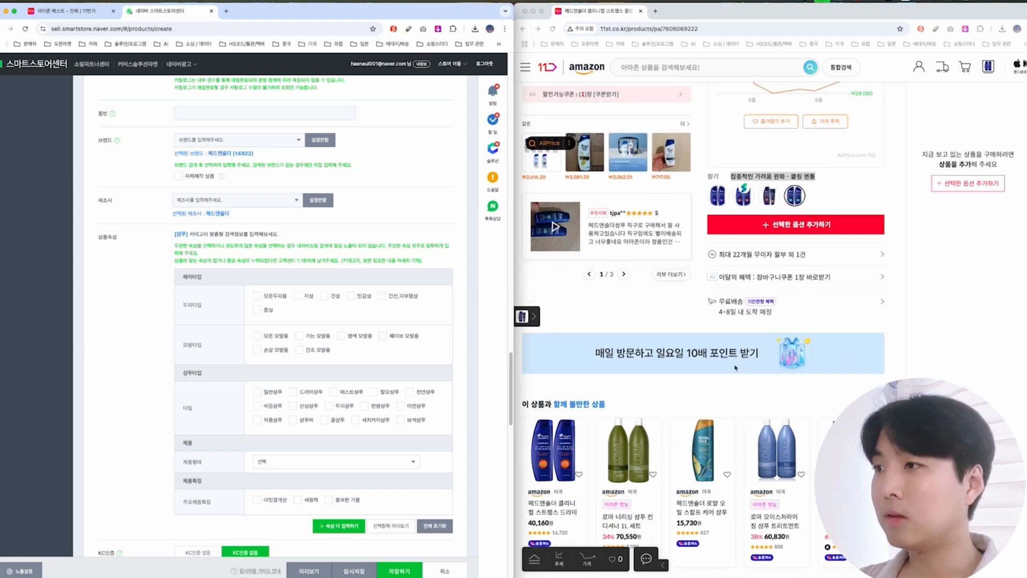
scroll(736, 366, up, 6)
scroll(692, 389, down, 10)
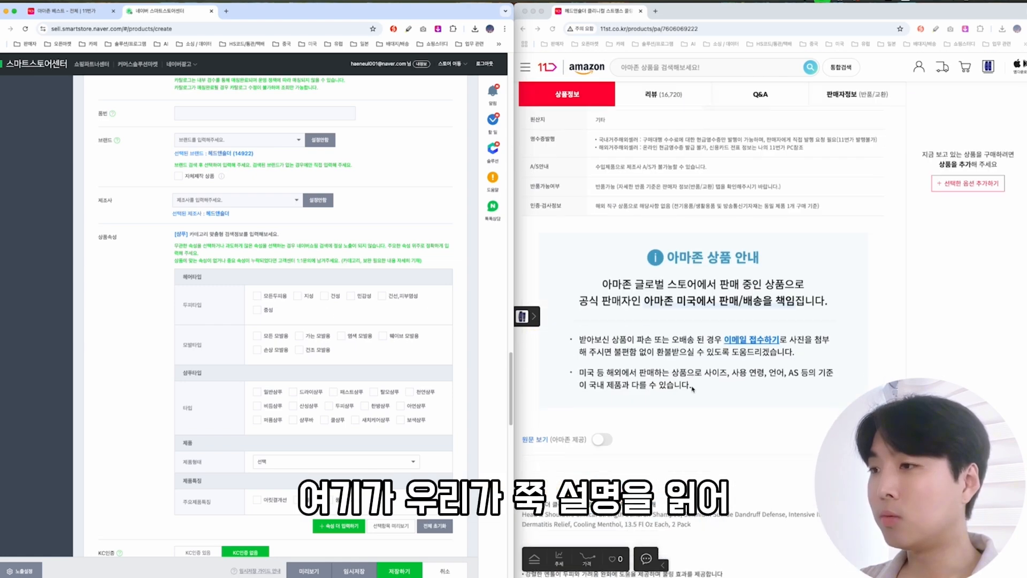
click(578, 238)
drag(537, 182, 708, 184)
click(566, 183)
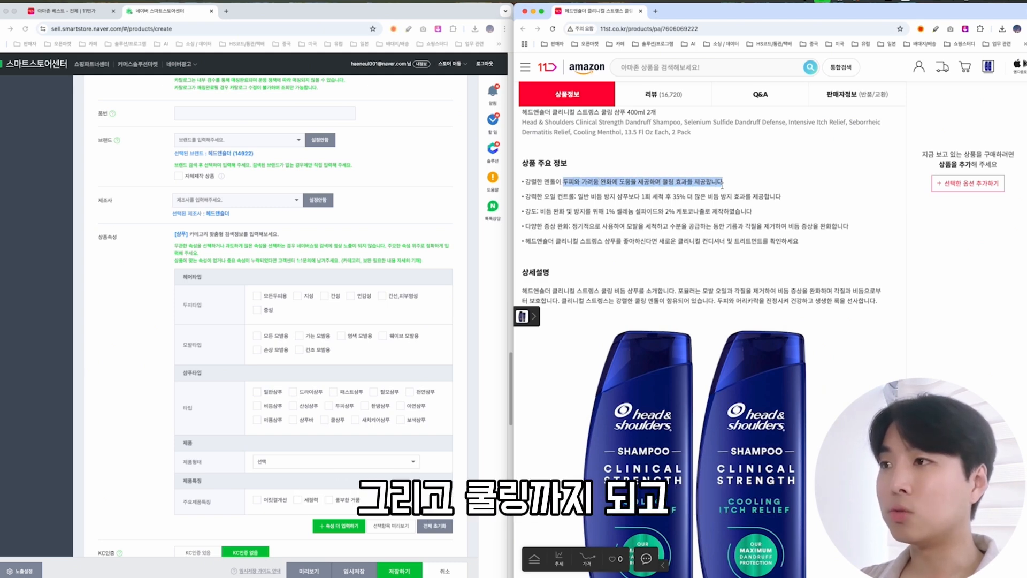
drag(687, 197, 777, 198)
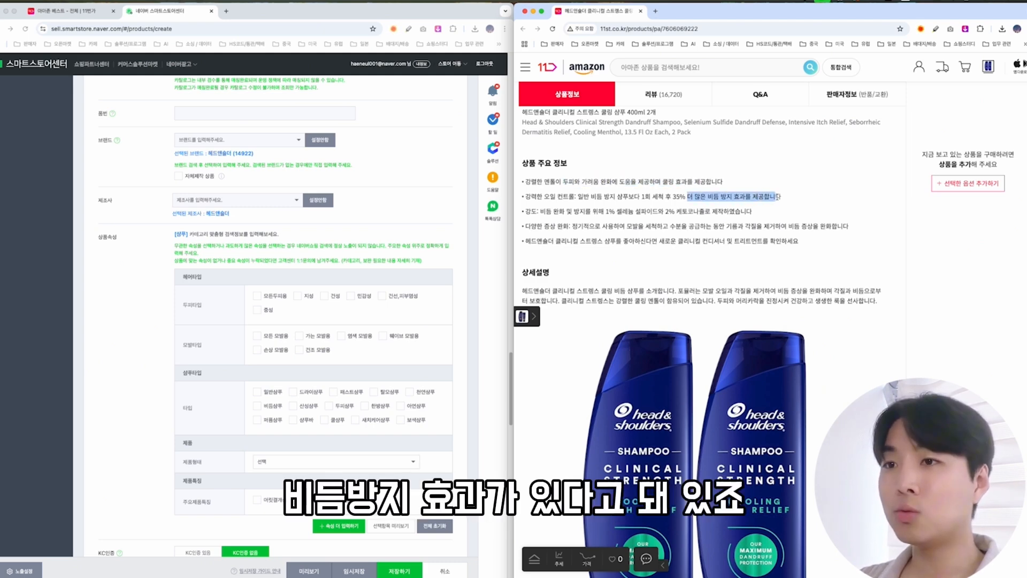
Set the scalp type (두피타입) to 모든두피용 and search the 11st page for 지성 and 민감.
click(367, 310)
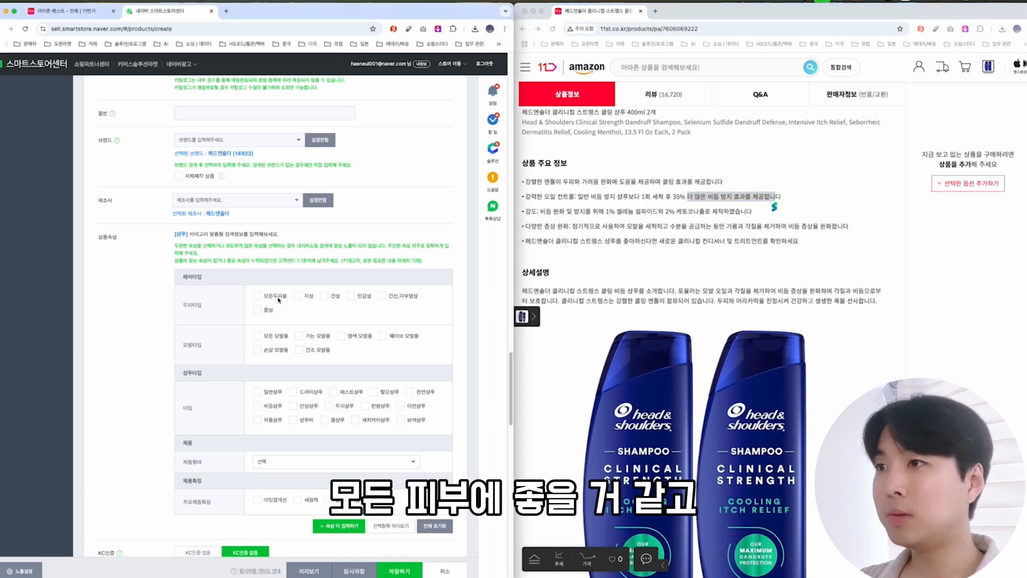
click(691, 284)
key(super+f)
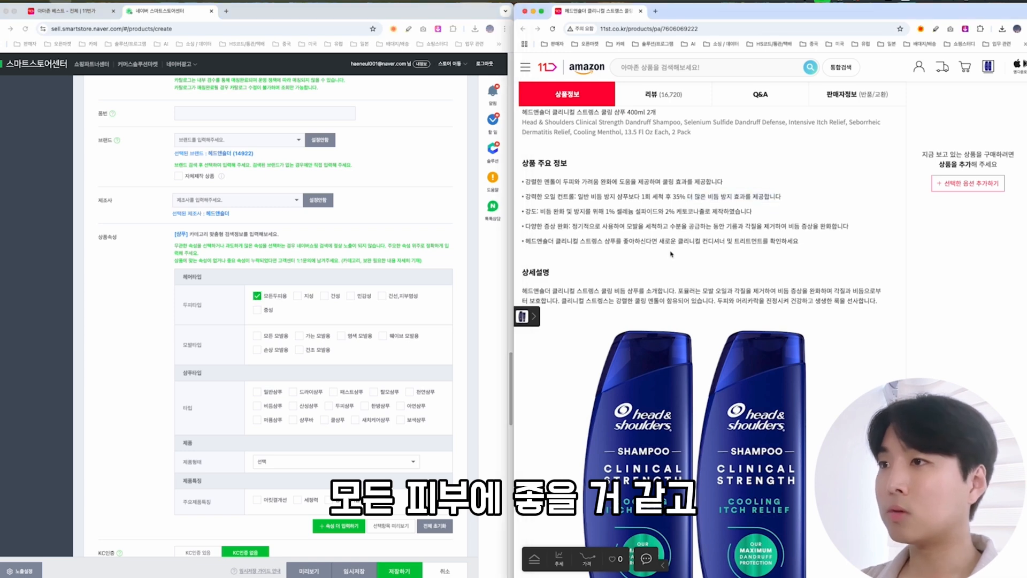
text(지성)
key(BackSpace)
key(BackSpace)
text(민감)
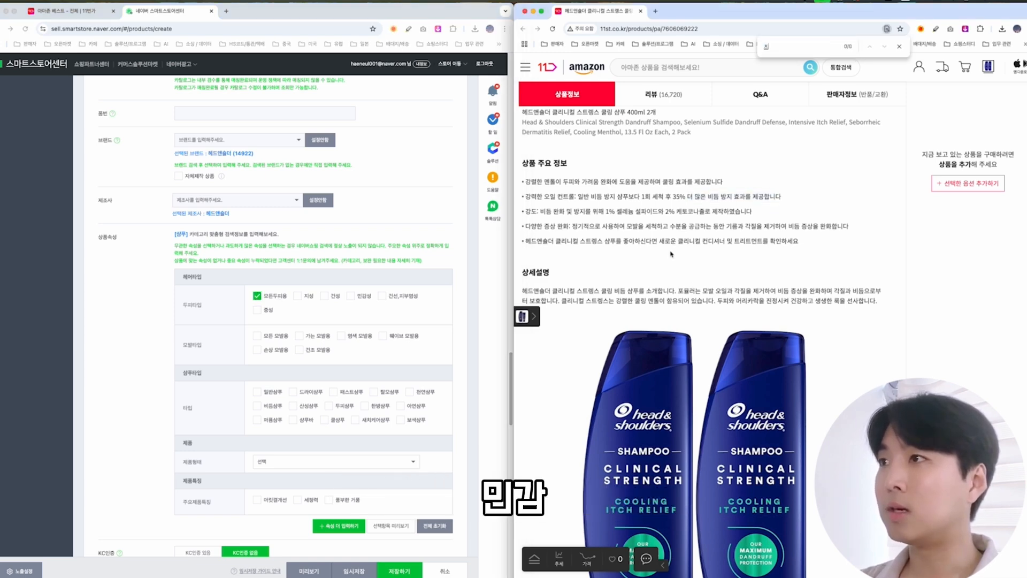
key(Escape)
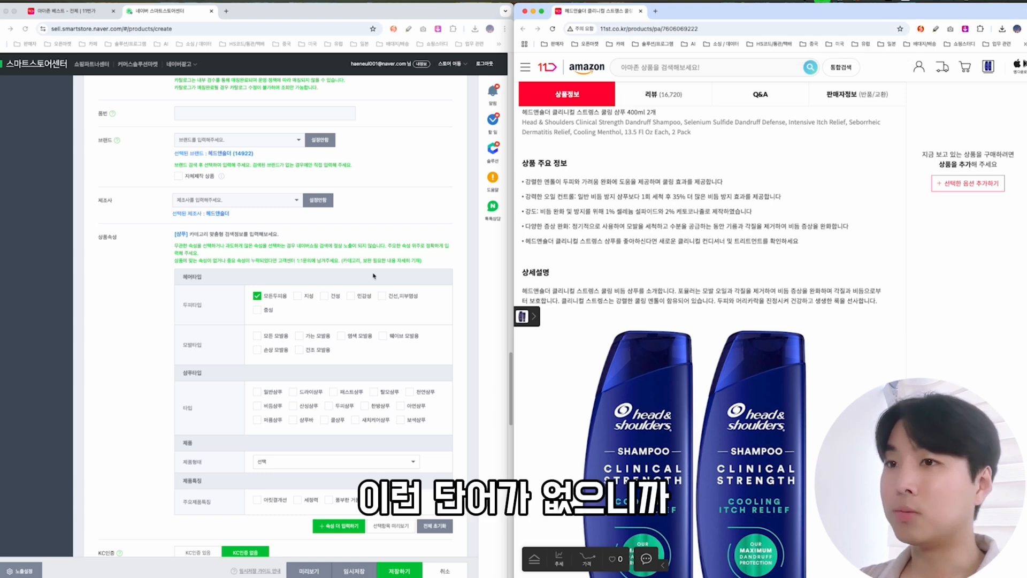
Set the shampoo type attribute (타입) to 비듬샴푸.
click(297, 316)
scroll(302, 331, down, 2)
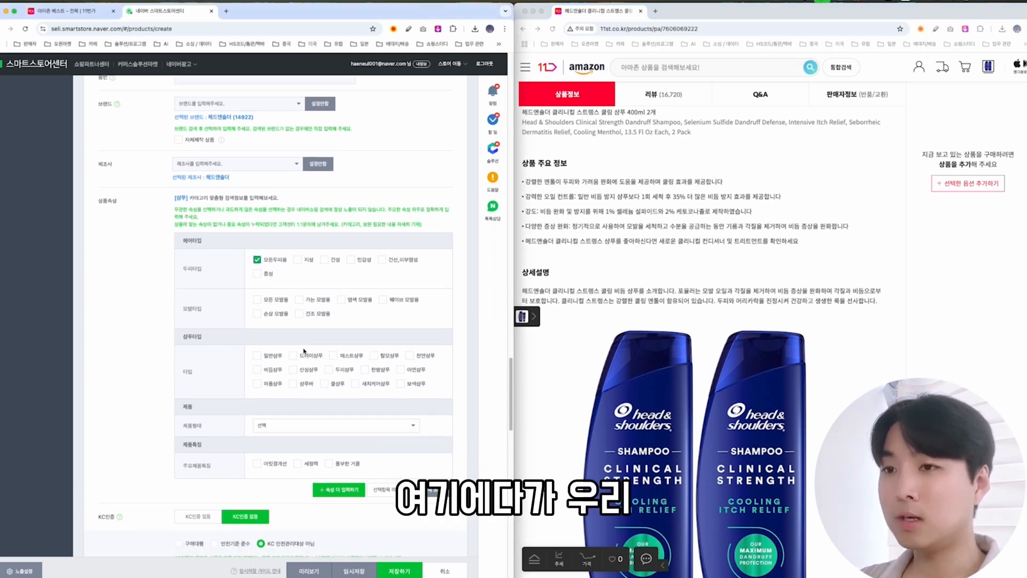
click(257, 370)
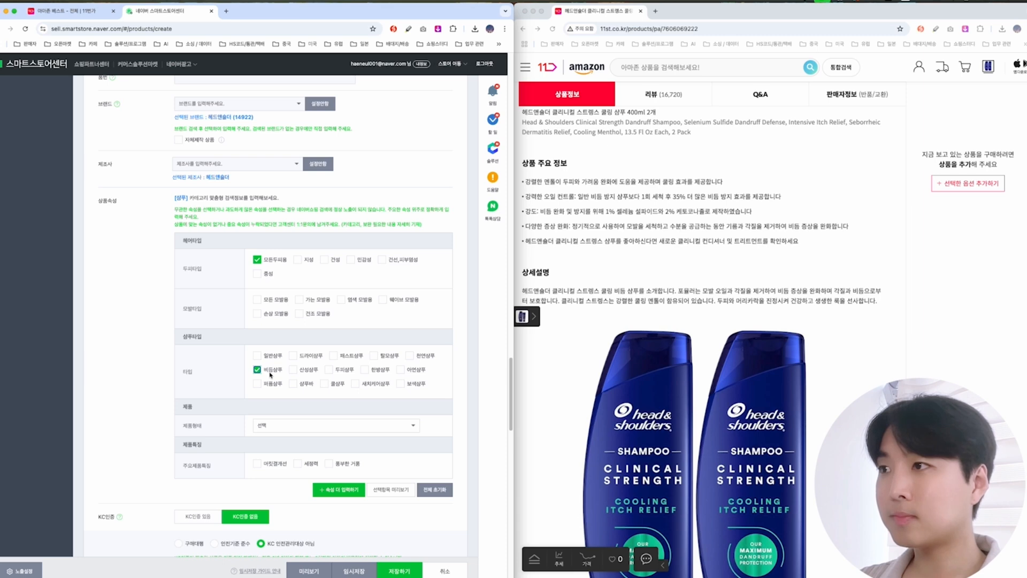
Look through the product form (제품형태) choices and set it to 로션형.
scroll(284, 401, down, 1)
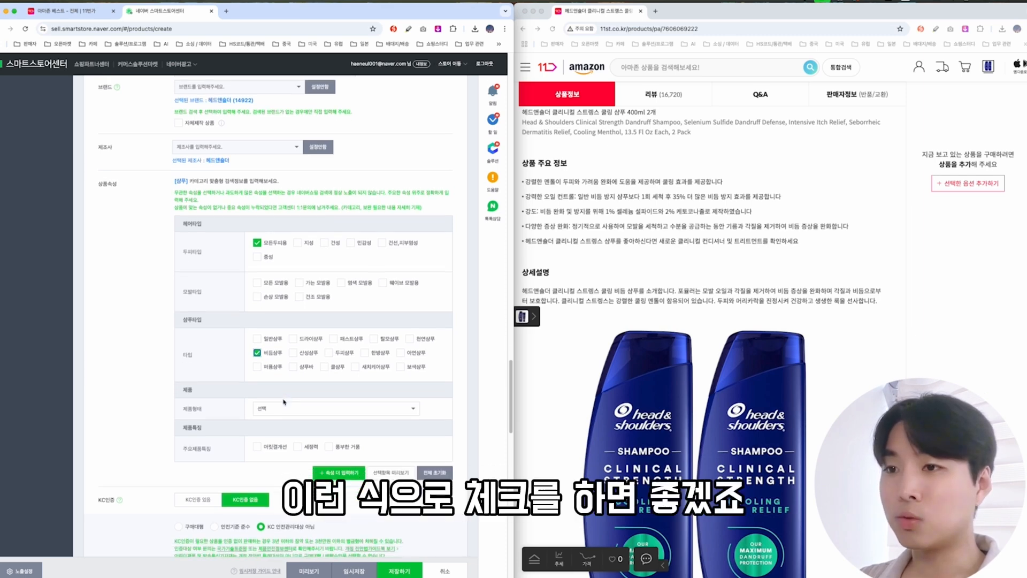
click(293, 390)
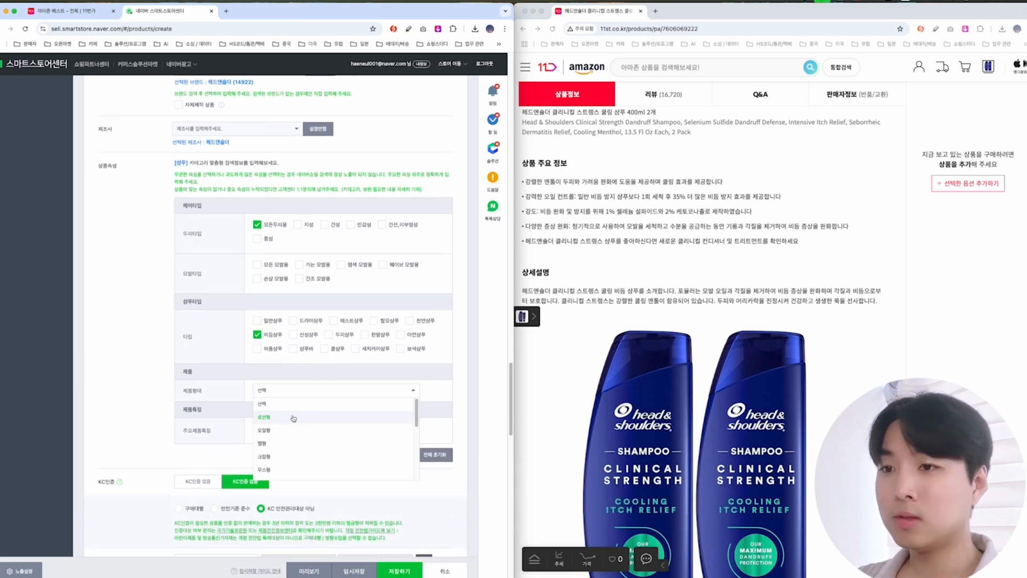
scroll(300, 392, down, 1)
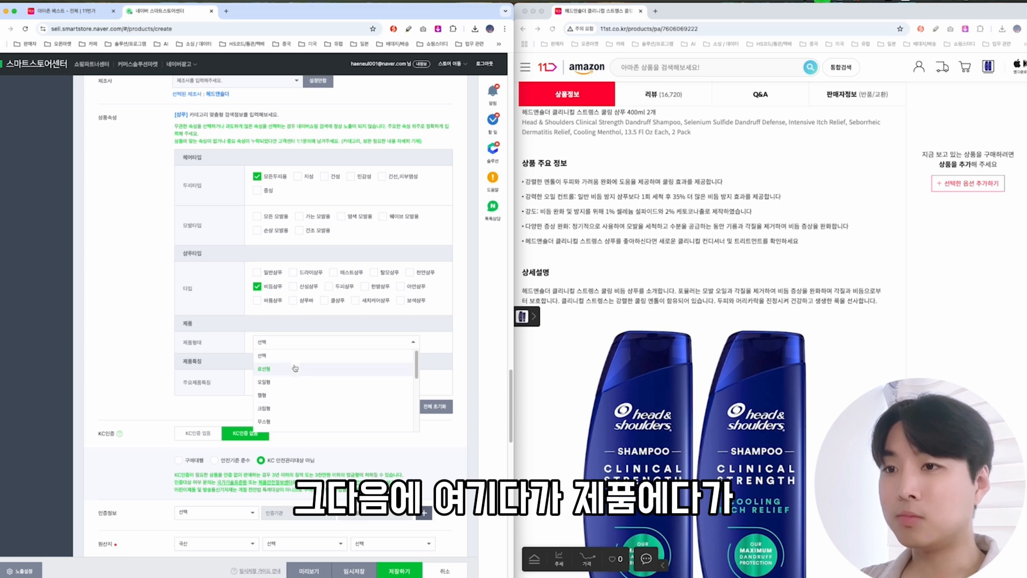
scroll(298, 398, down, 1)
scroll(298, 397, down, 3)
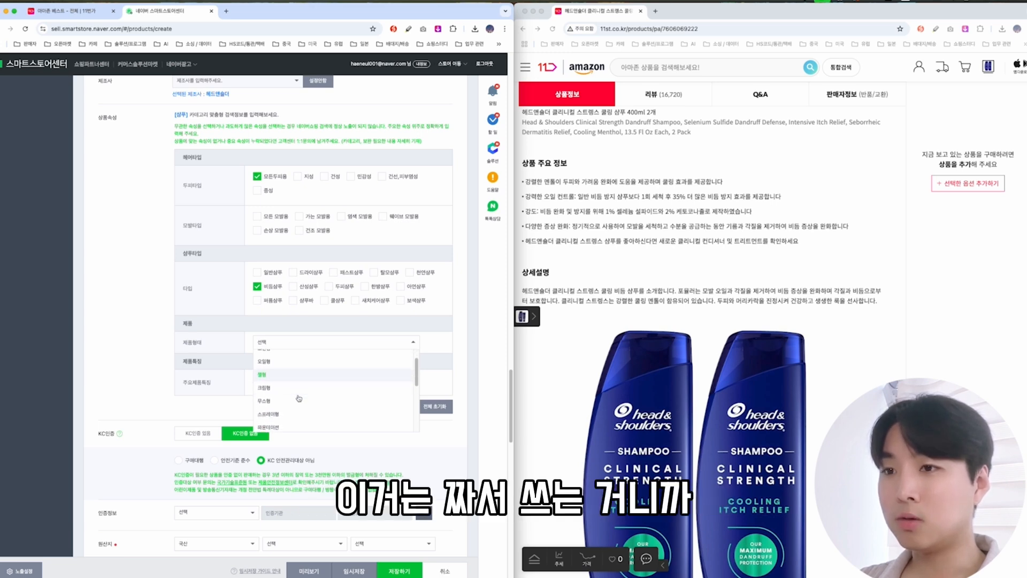
scroll(298, 398, down, 6)
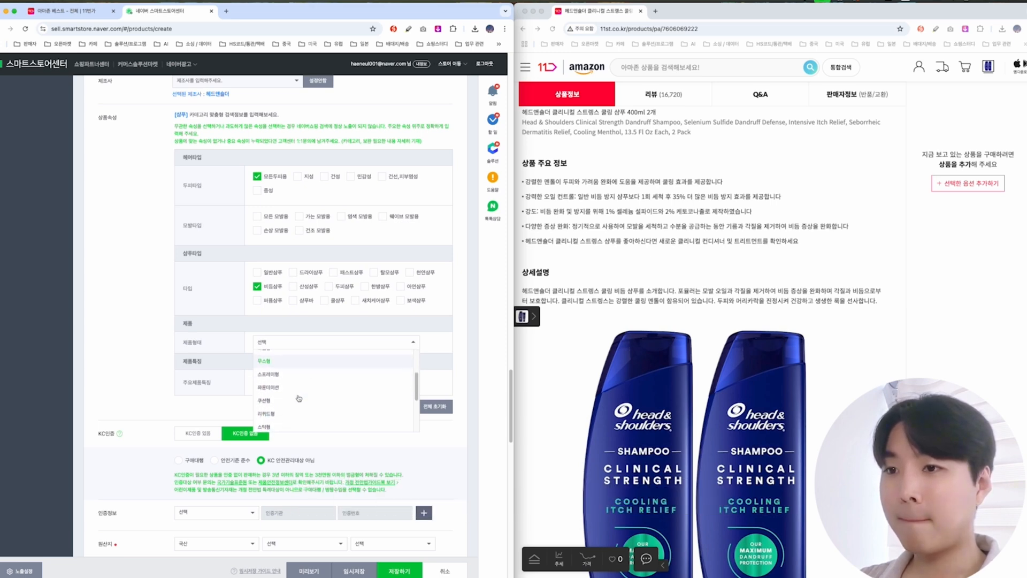
scroll(298, 398, down, 2)
scroll(298, 397, up, 12)
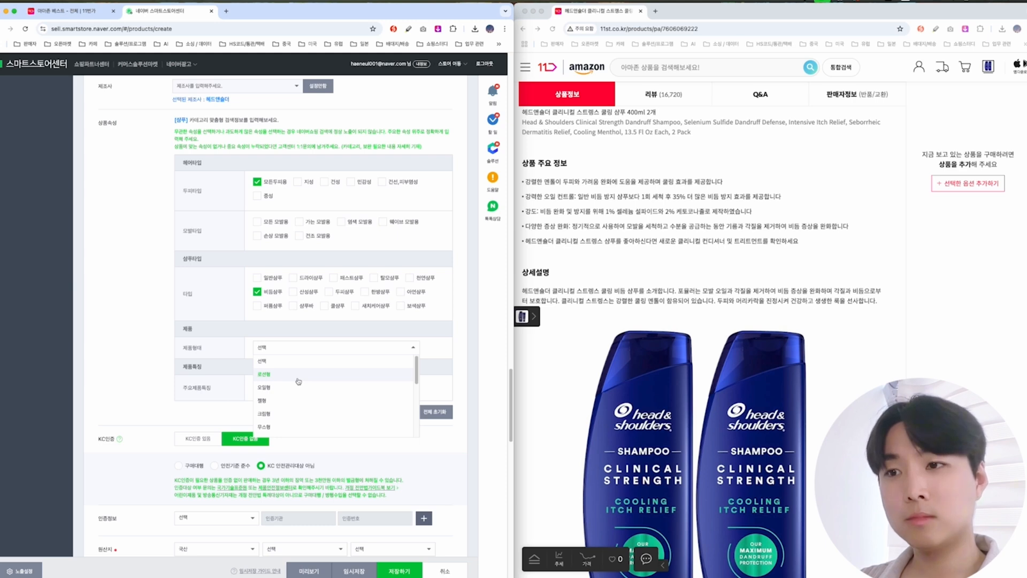
click(298, 374)
scroll(297, 381, down, 1)
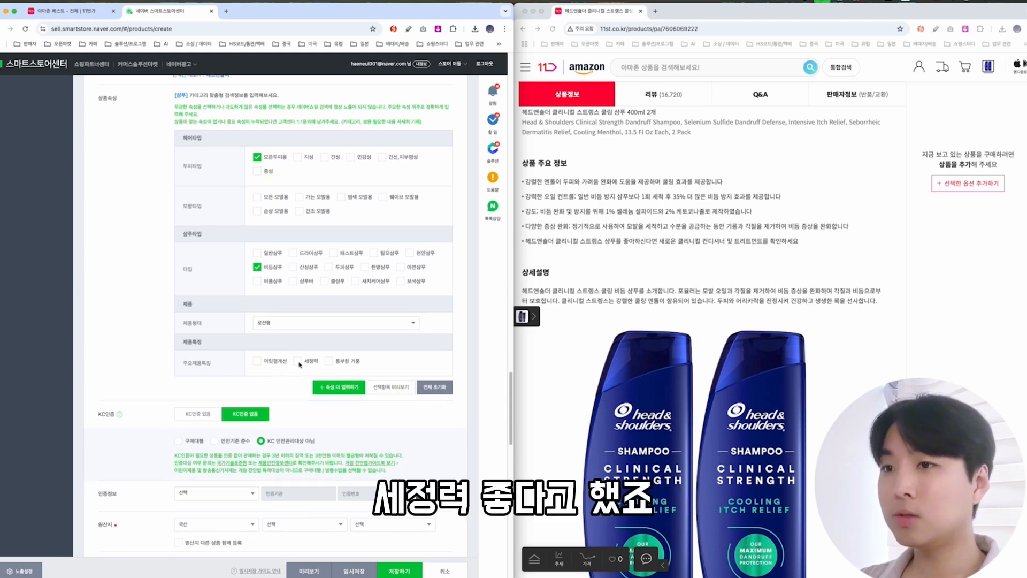
Mark 세정력 as the main product feature and set the origin to 수입산, 북아메리카(북미), 미국, with 미국 as the importer.
scroll(299, 375, down, 7)
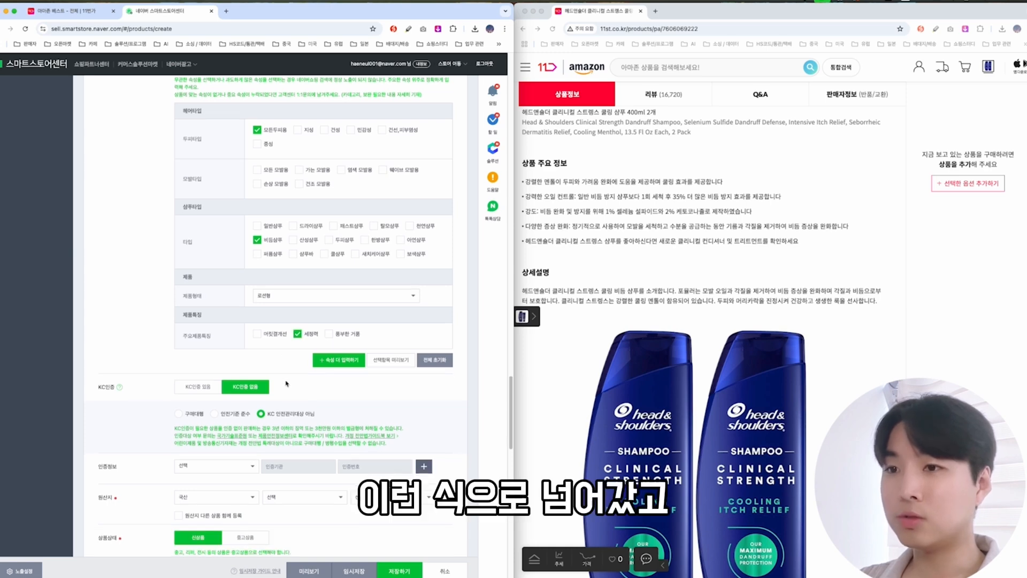
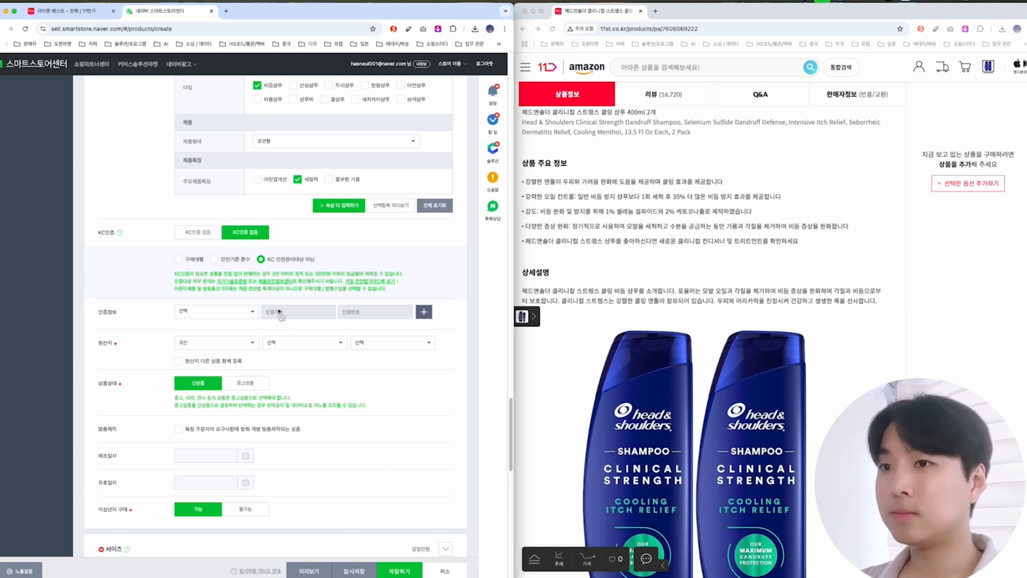
click(247, 343)
click(225, 373)
click(297, 343)
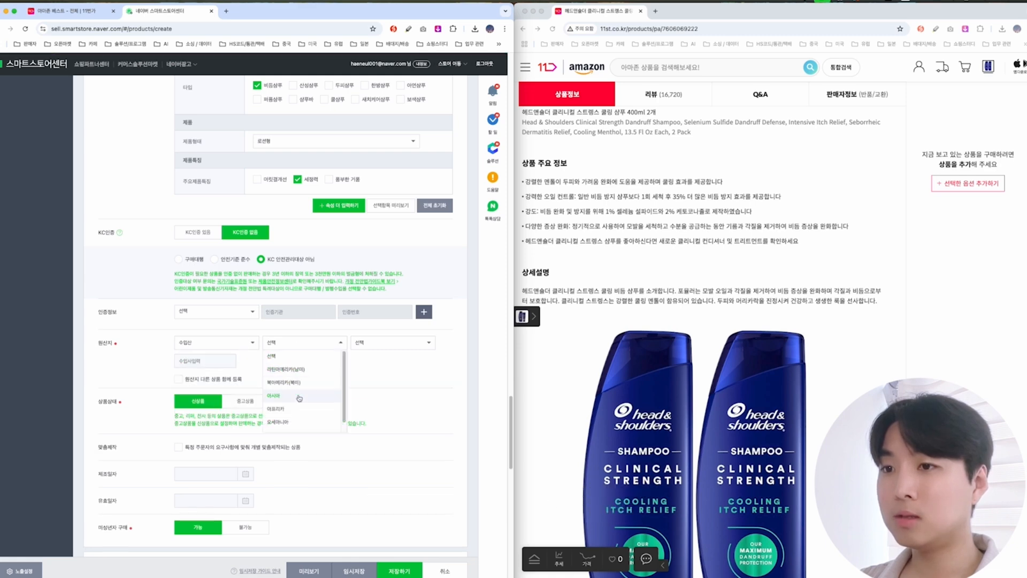
click(284, 382)
click(392, 342)
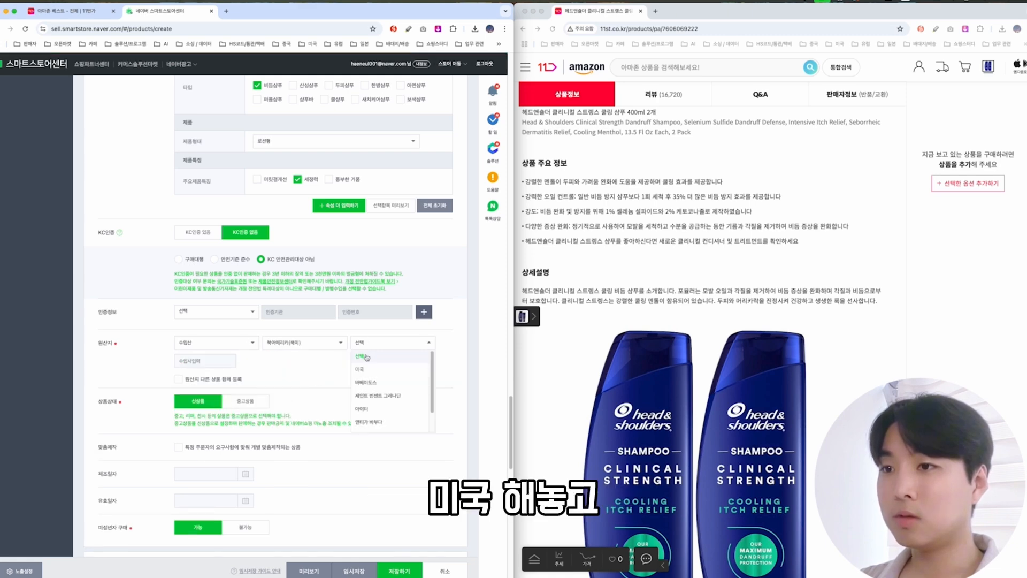
click(374, 369)
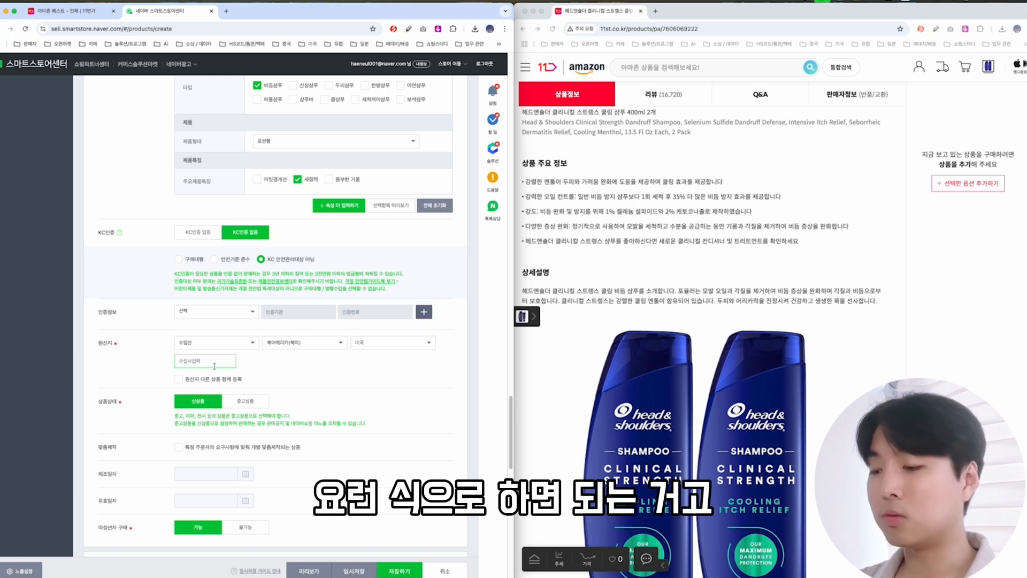
scroll(316, 373, down, 5)
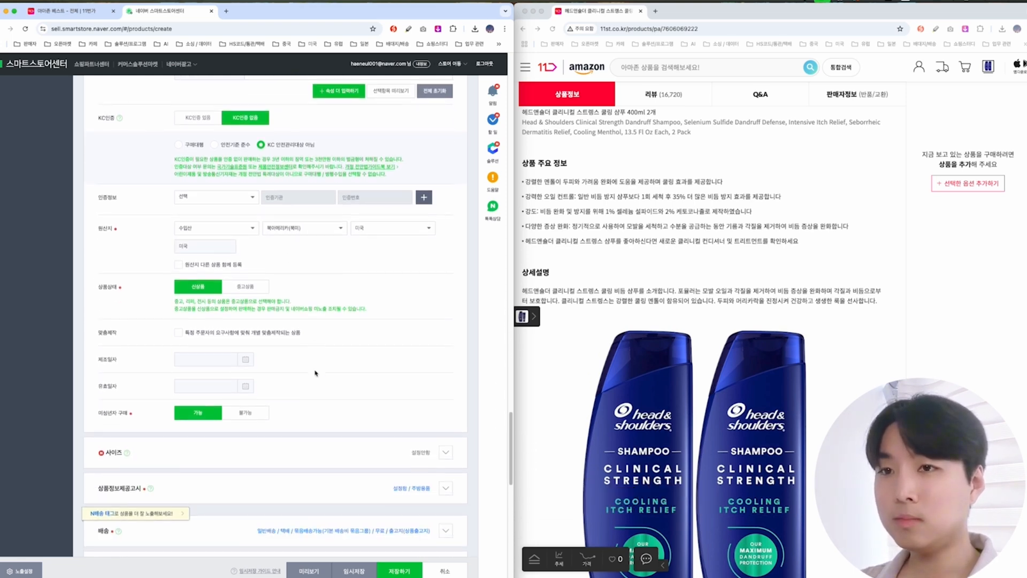
In 상품정보제공고시, set the product group to 기타 재화 and fill all entries with the 상품상세 참조 option.
click(318, 356)
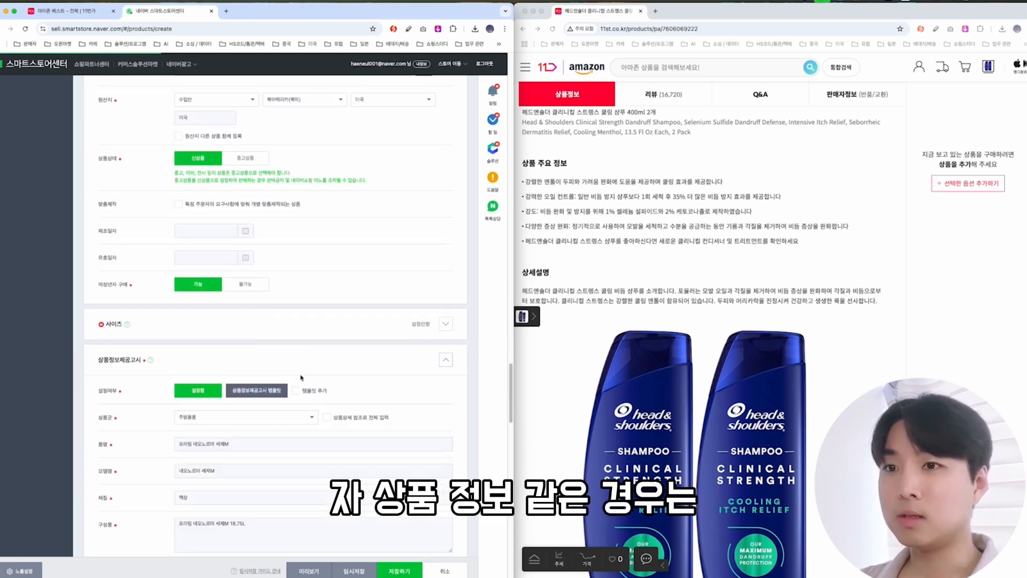
scroll(318, 357, down, 3)
click(271, 286)
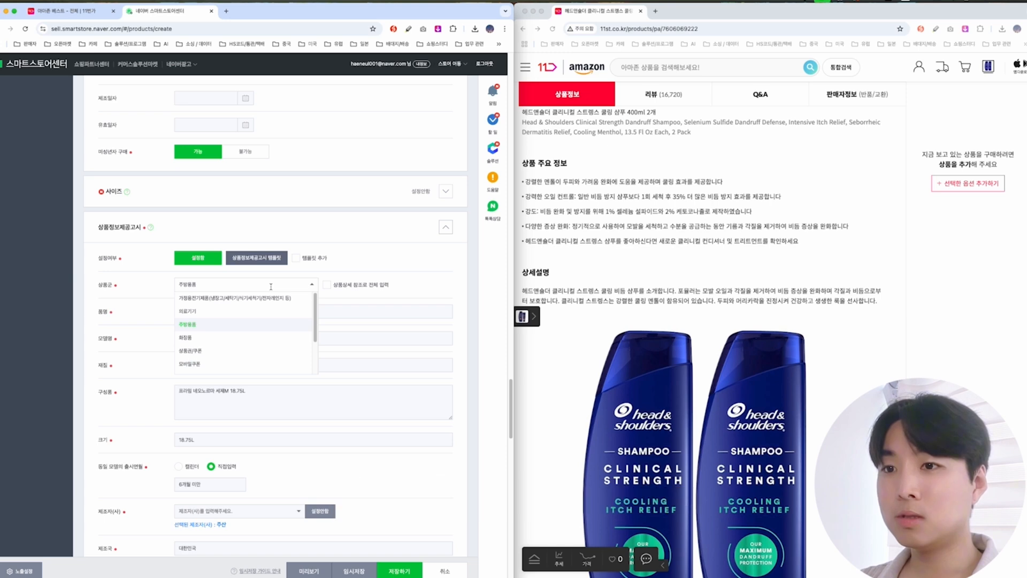
scroll(220, 342, down, 5)
click(215, 362)
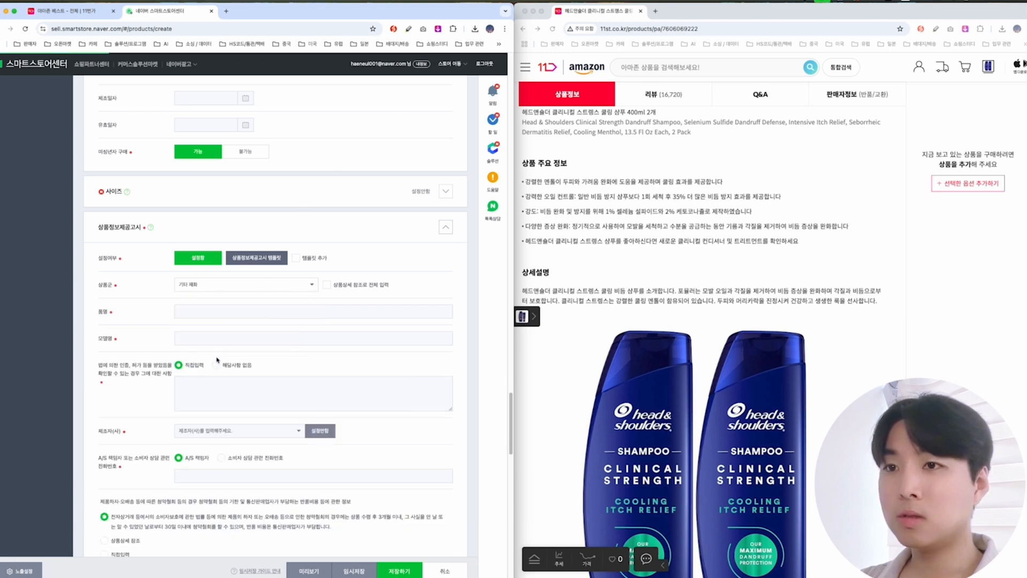
click(326, 284)
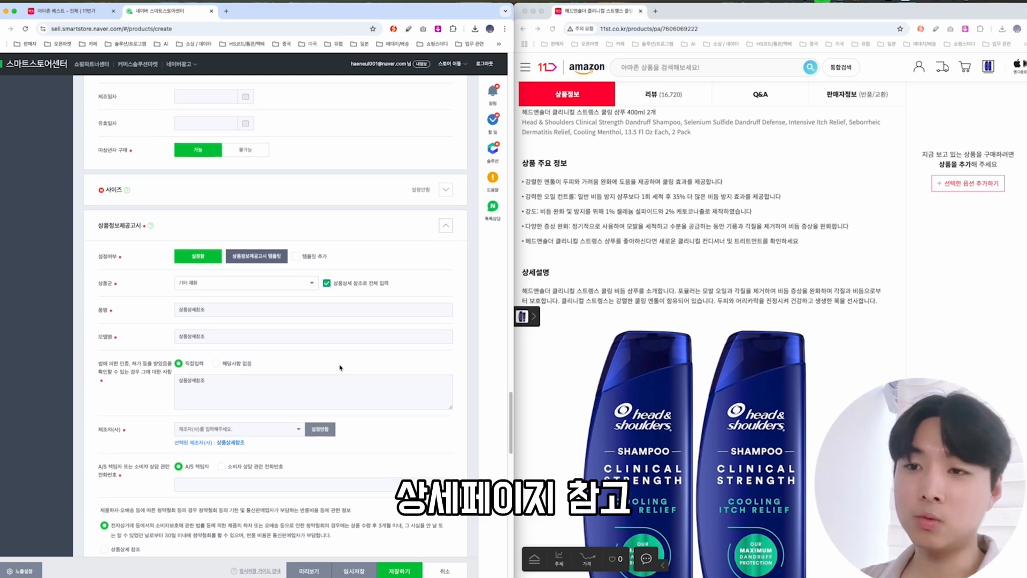
Enter 상세페이지 참고 as the A/S manager or customer service contact in the product information notice.
scroll(339, 367, down, 8)
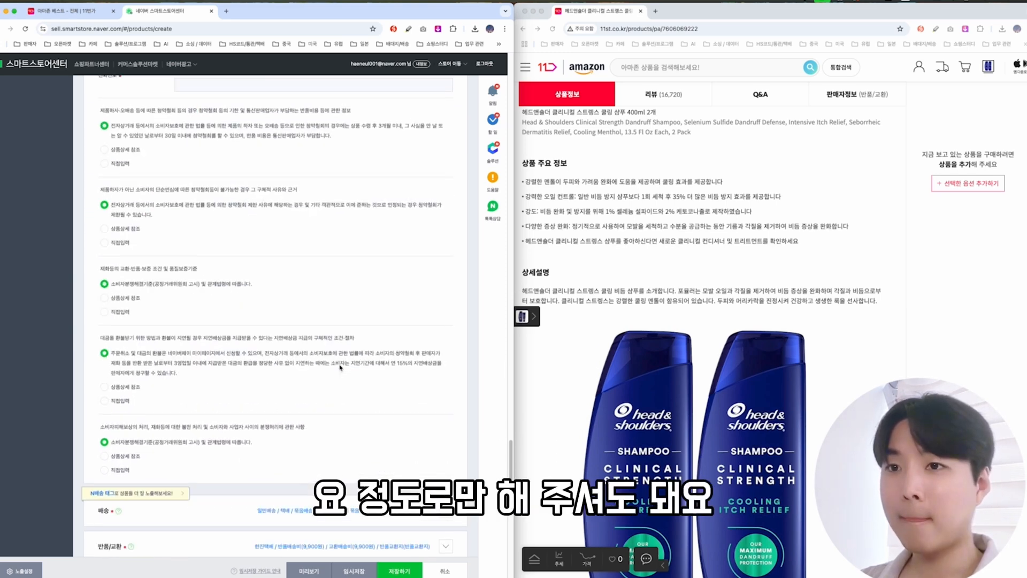
scroll(341, 368, up, 8)
click(197, 453)
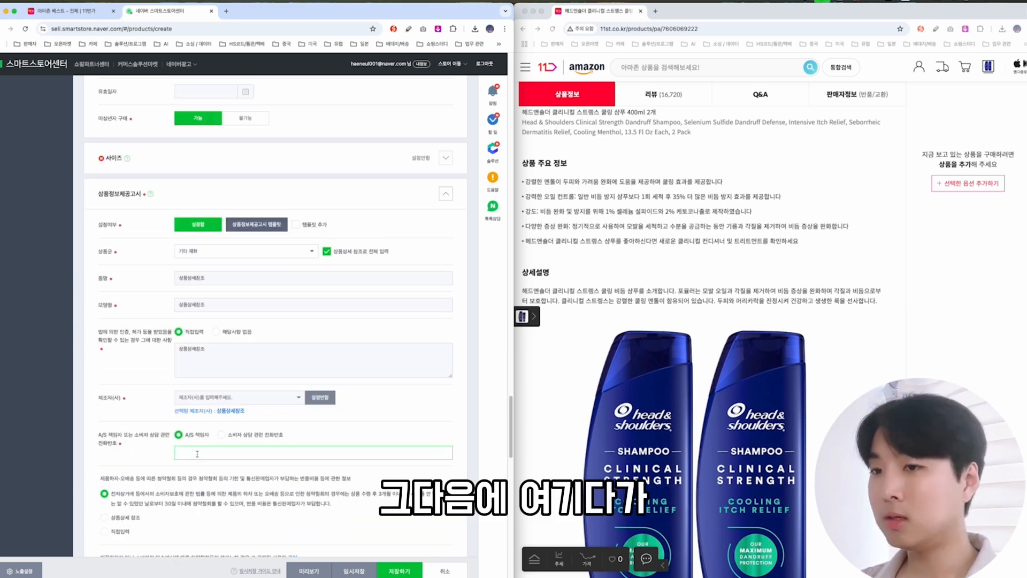
text(상세)
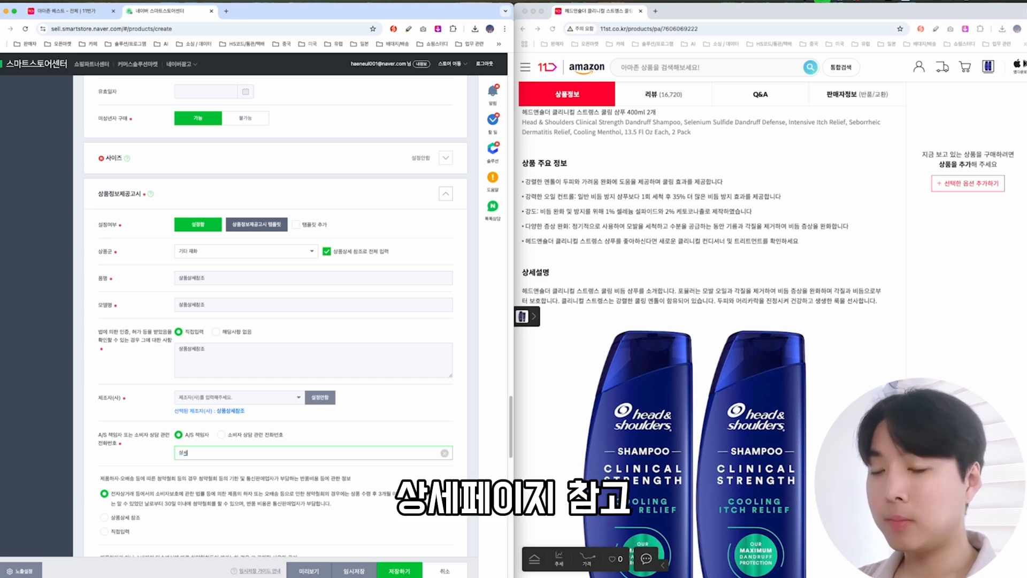
text(페이지 참고)
click(233, 476)
Look over the remaining delivery, return and A/S sections, and review the 태그 row in the 상품정보 검색품질 체크.
scroll(236, 473, down, 15)
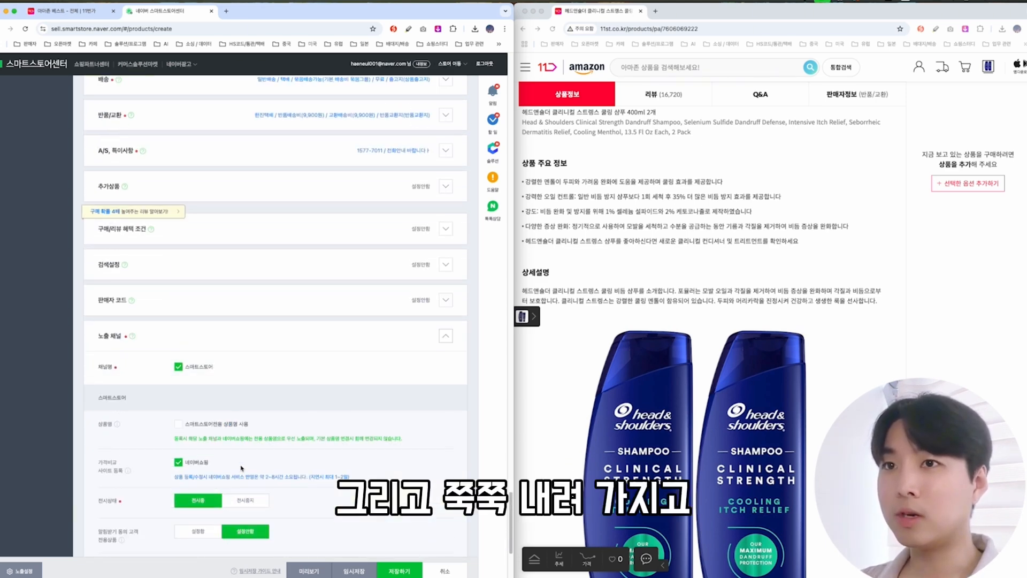
scroll(241, 468, up, 5)
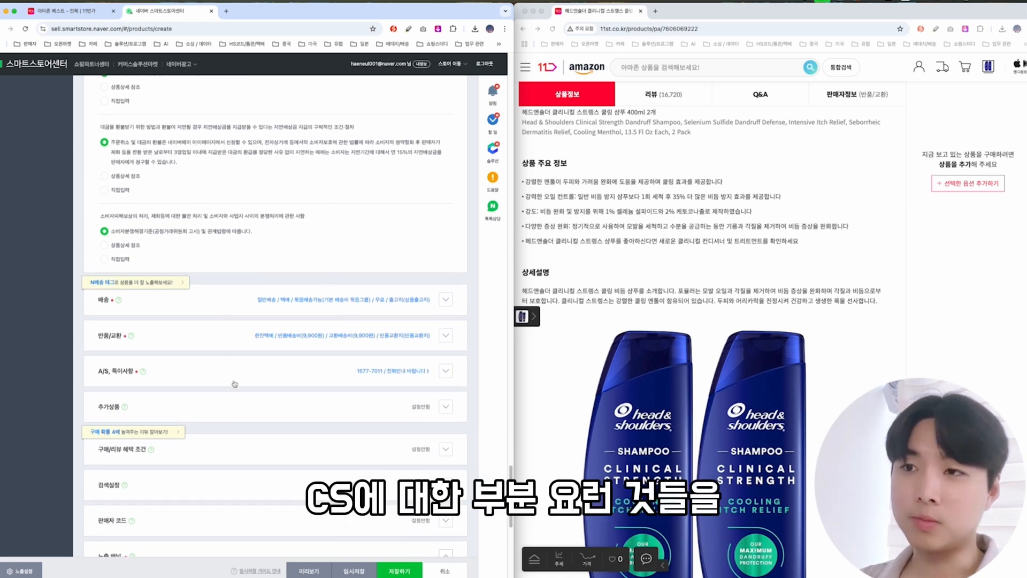
scroll(234, 384, down, 10)
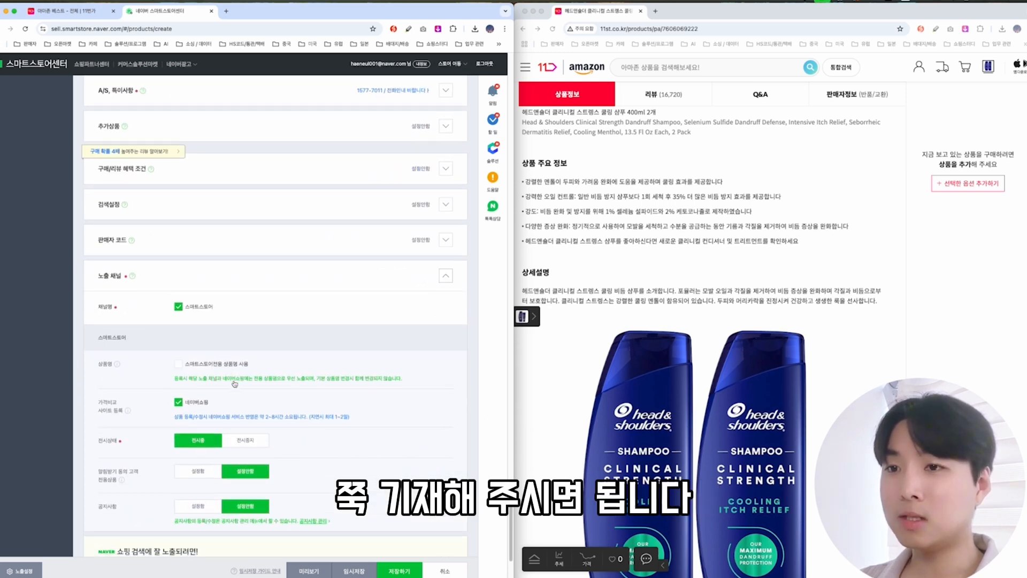
click(354, 385)
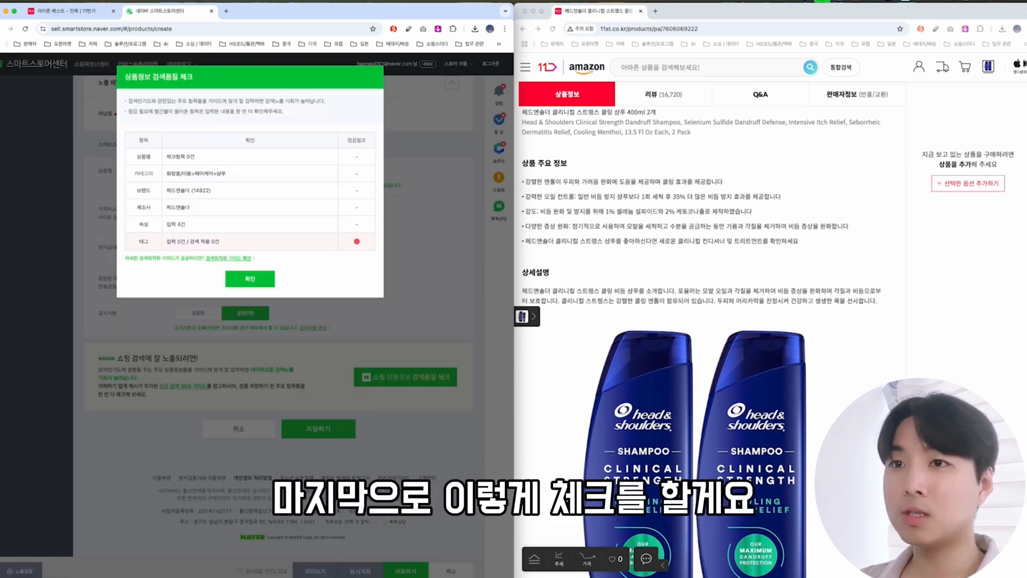
drag(239, 226, 241, 235)
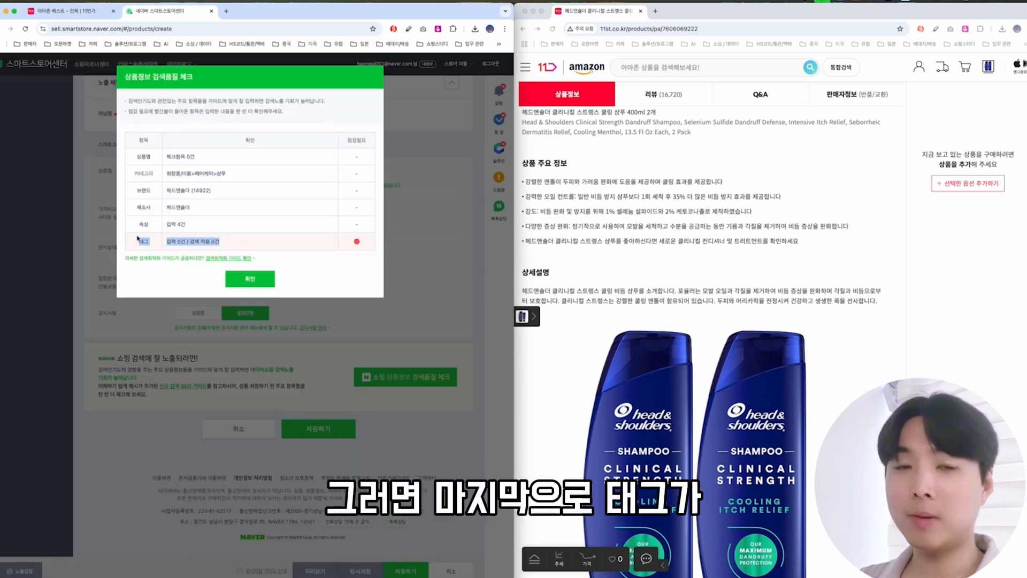
click(138, 239)
click(250, 279)
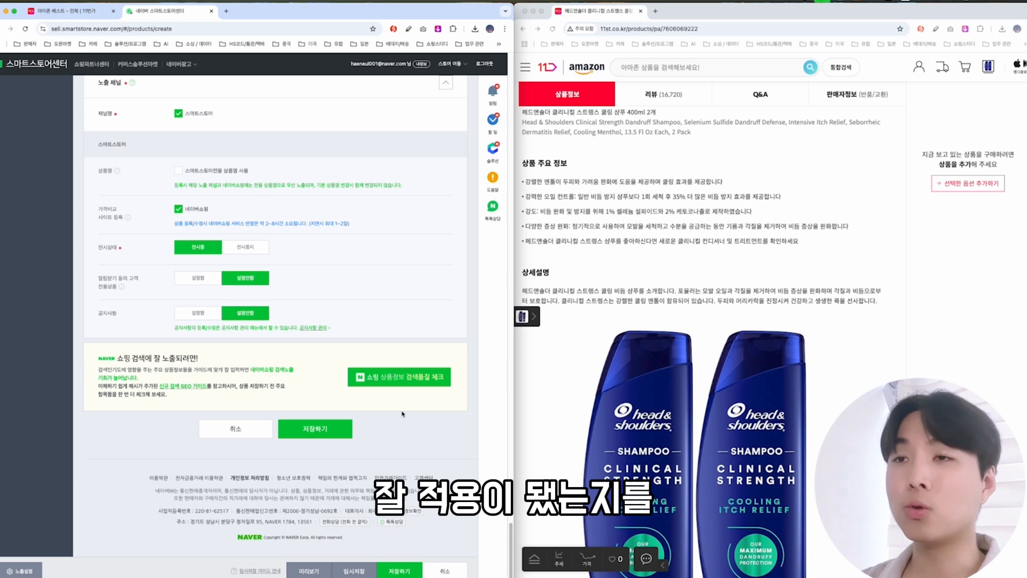
Expand the 검색설정 section and add 비듬샴푸 as a directly entered tag.
scroll(199, 288, up, 5)
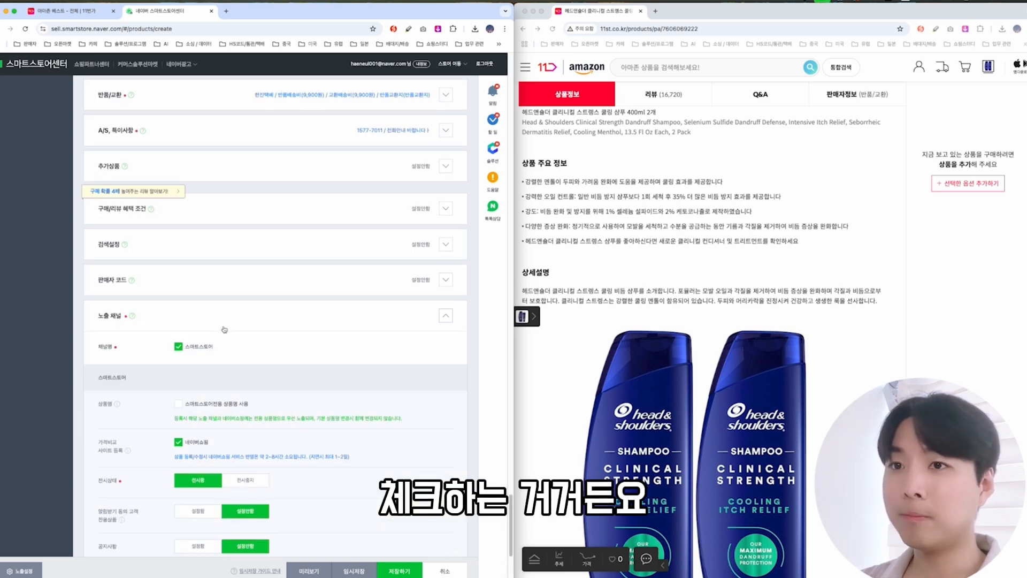
click(201, 289)
click(202, 289)
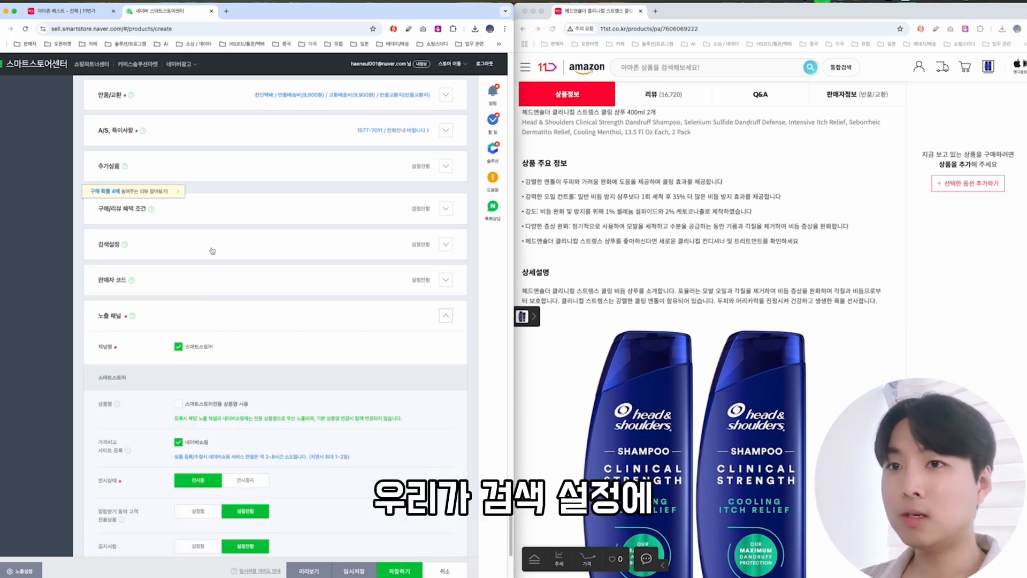
click(210, 251)
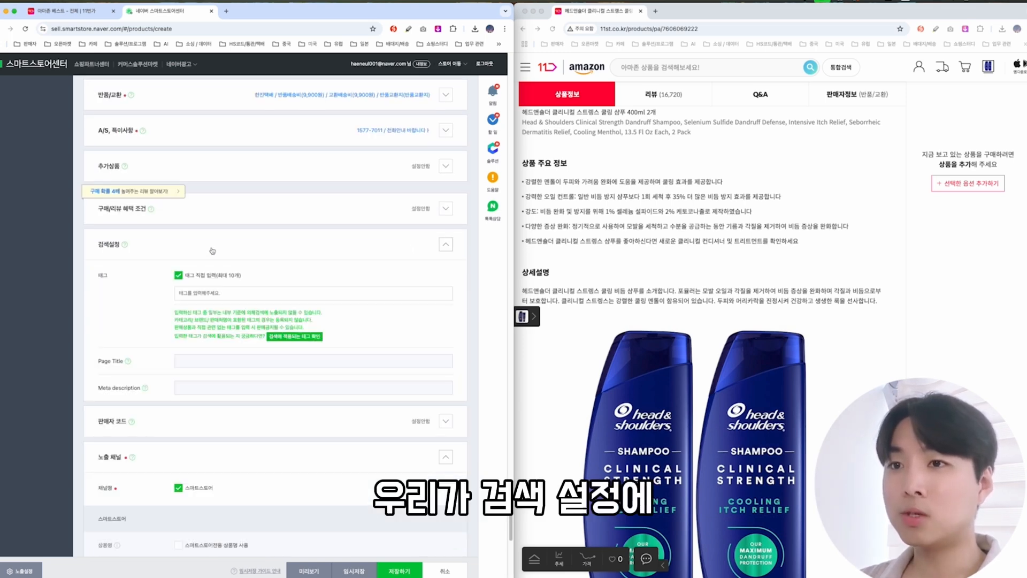
click(210, 294)
text(비듬샴푸)
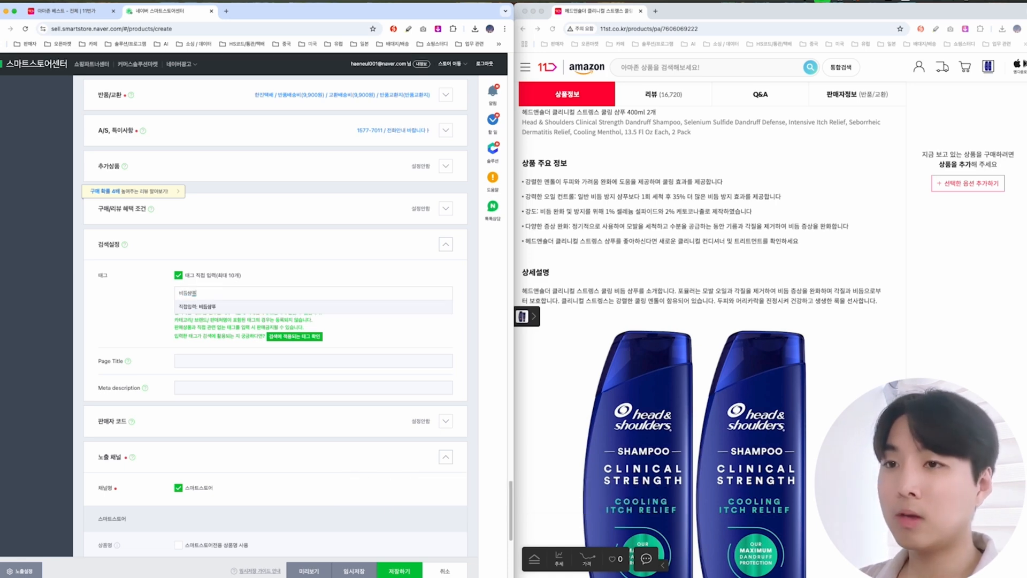
key(Return)
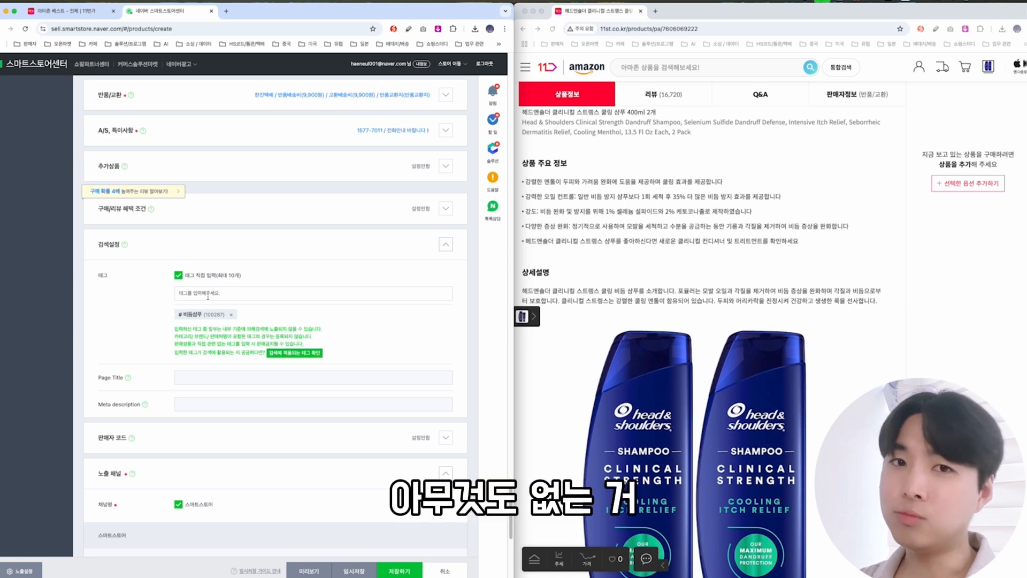
Try 쇼핑스터디 as a search tag and remove it.
text(쇼핑스)
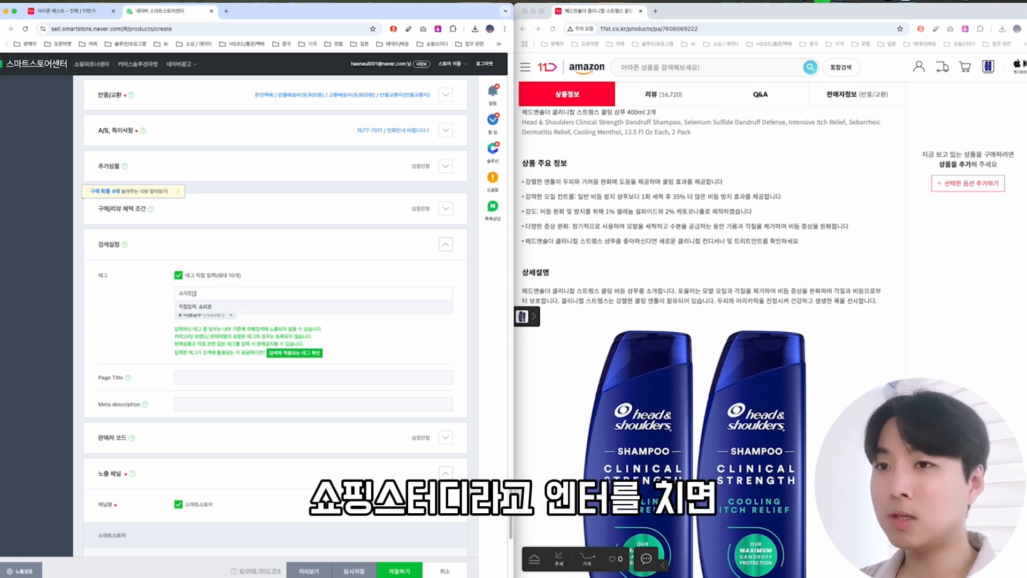
text(터디)
key(Return)
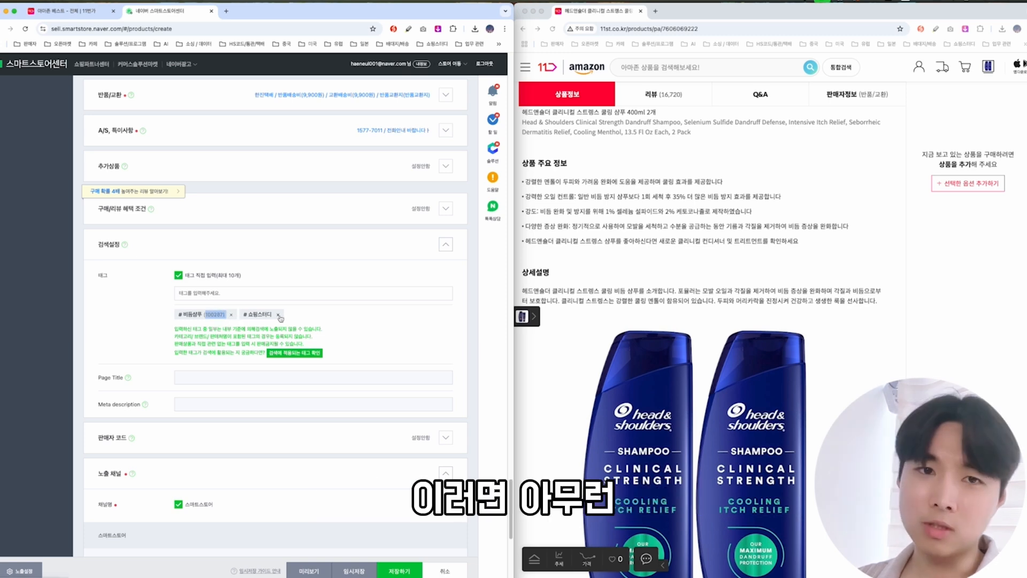
Browse the tag suggestions for 샴푸, try to register 샴푸 as a tag, and dismiss the alert.
click(268, 296)
text(샴푸)
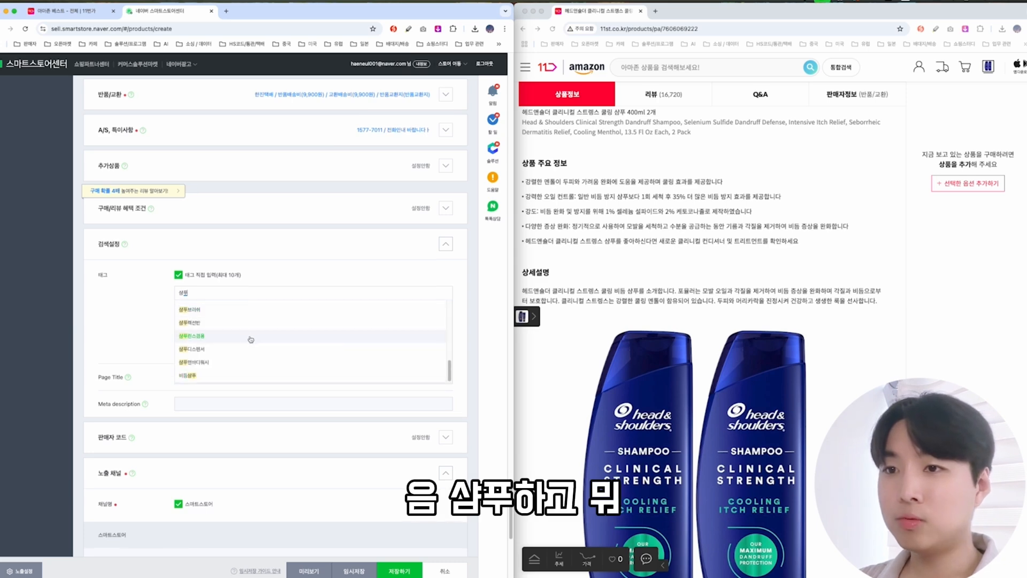
scroll(250, 340, down, 1)
scroll(225, 296, up, 2)
scroll(227, 295, up, 4)
scroll(227, 293, up, 3)
click(224, 283)
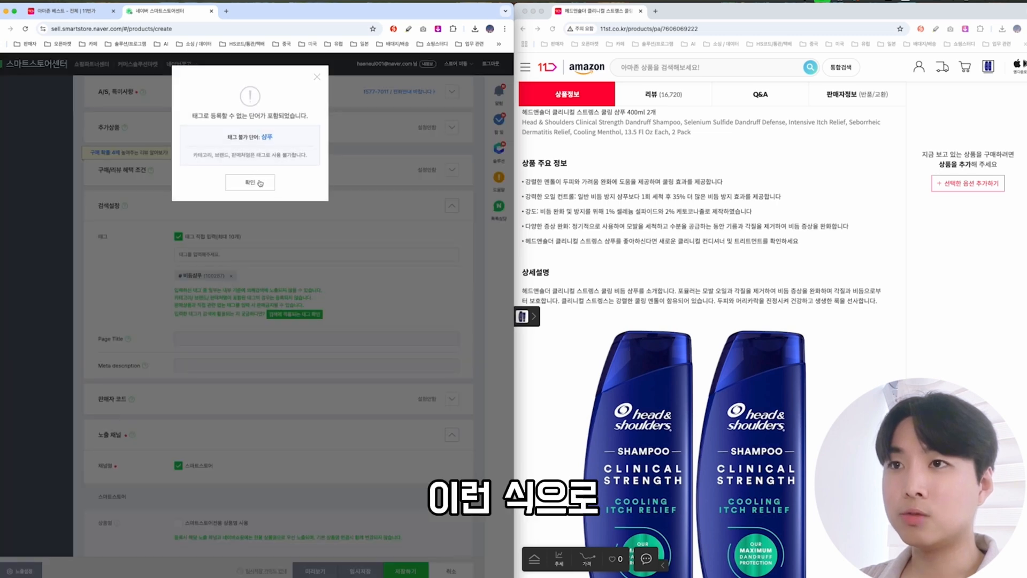
click(260, 182)
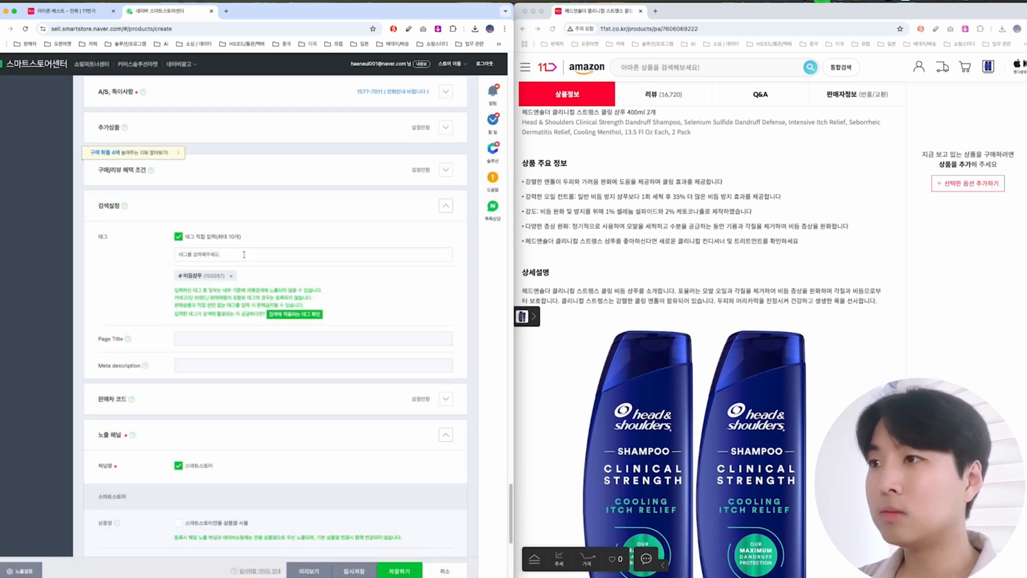
text(세정샴)
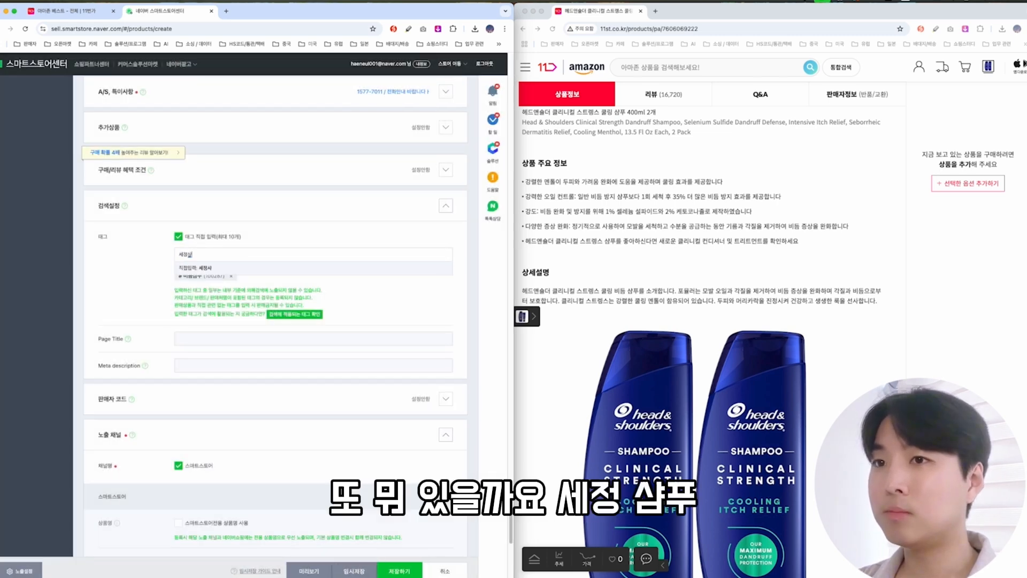
text(상품)
key(BackSpace)
key(BackSpace)
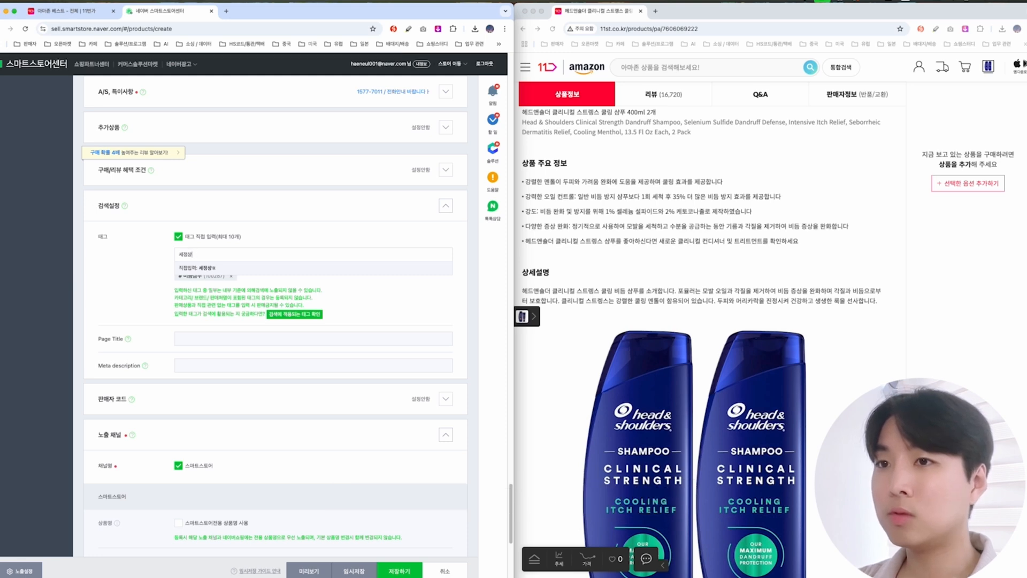
key(BackSpace)
key(BackSpace)
text(ㅍ)
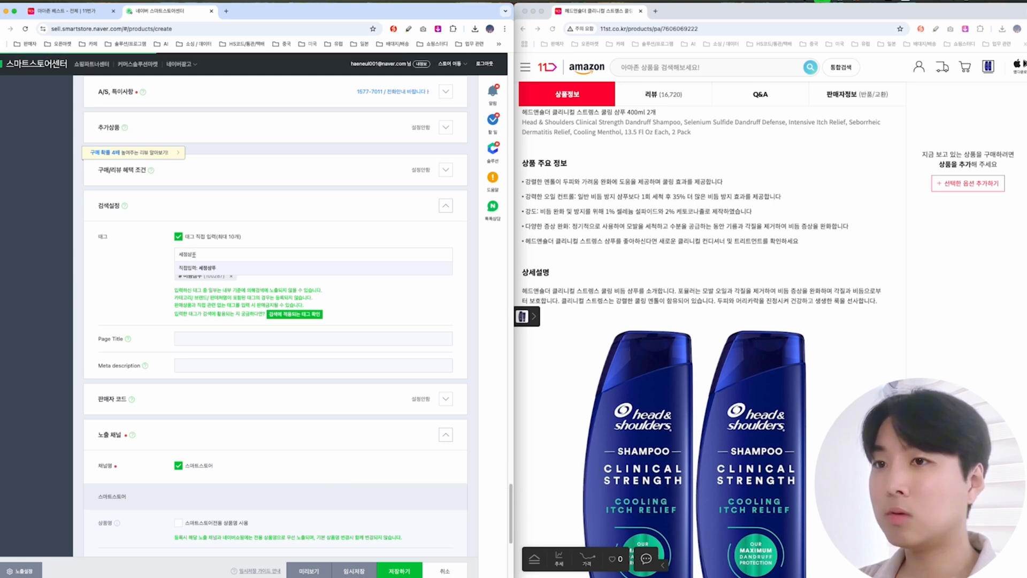
key(BackSpace)
key(BackSpace)
key(BackSpace)
key(BackSpace)
key(BackSpace)
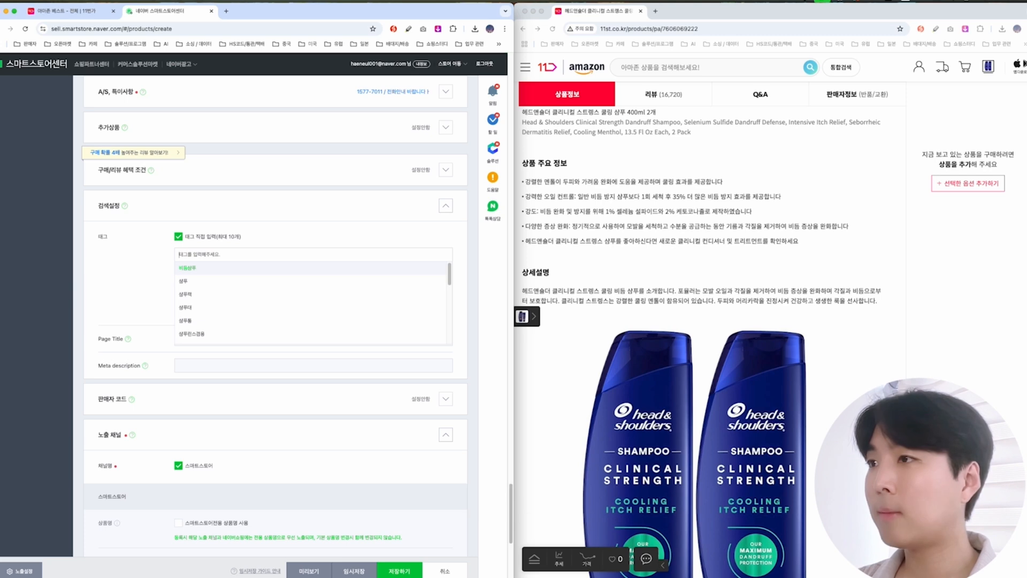
Add 비듬방지 as a directly entered search tag.
text(비듬방지)
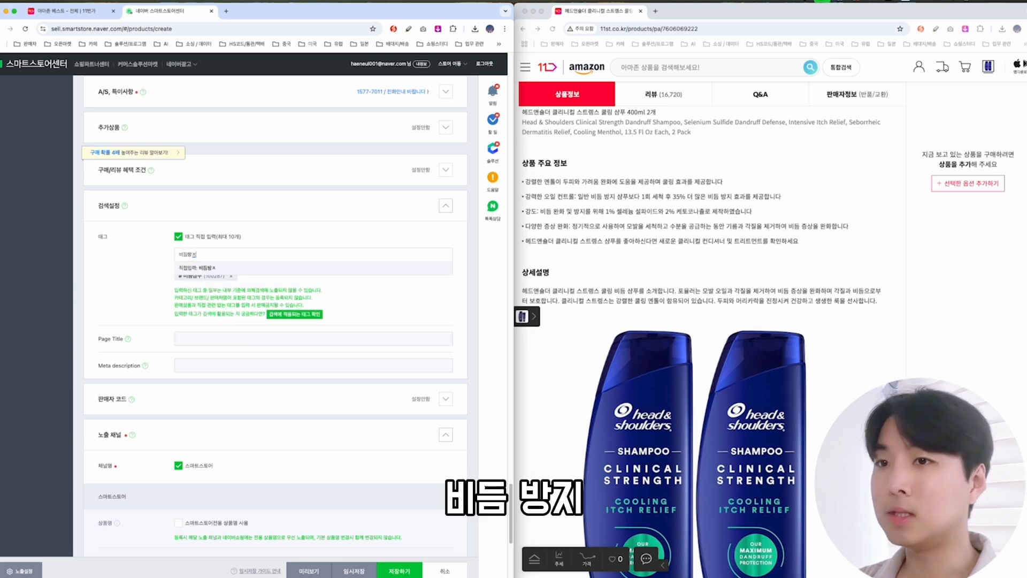
key(Return)
text(비담사)
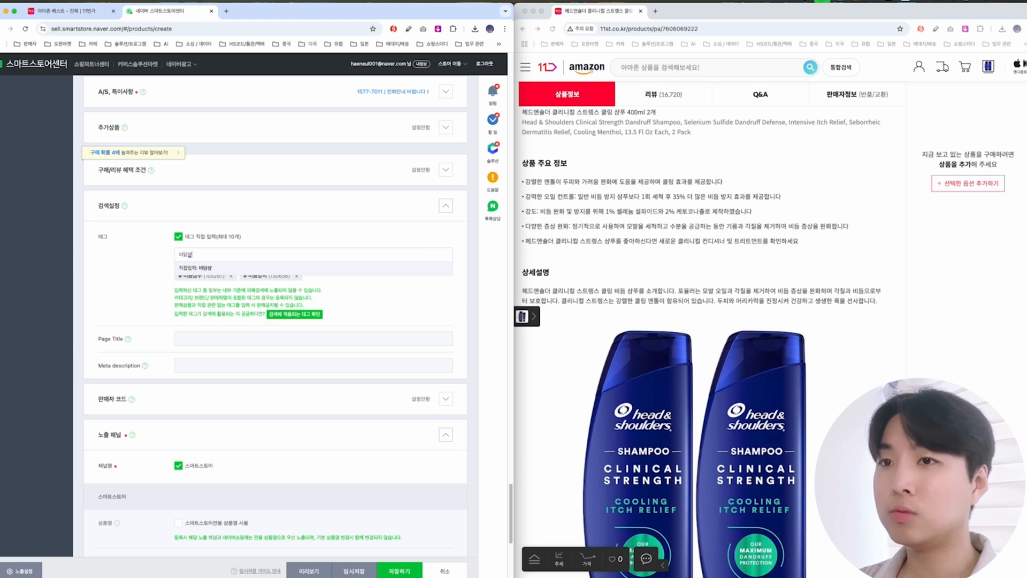
key(BackSpace)
key(BackSpace)
text(듬)
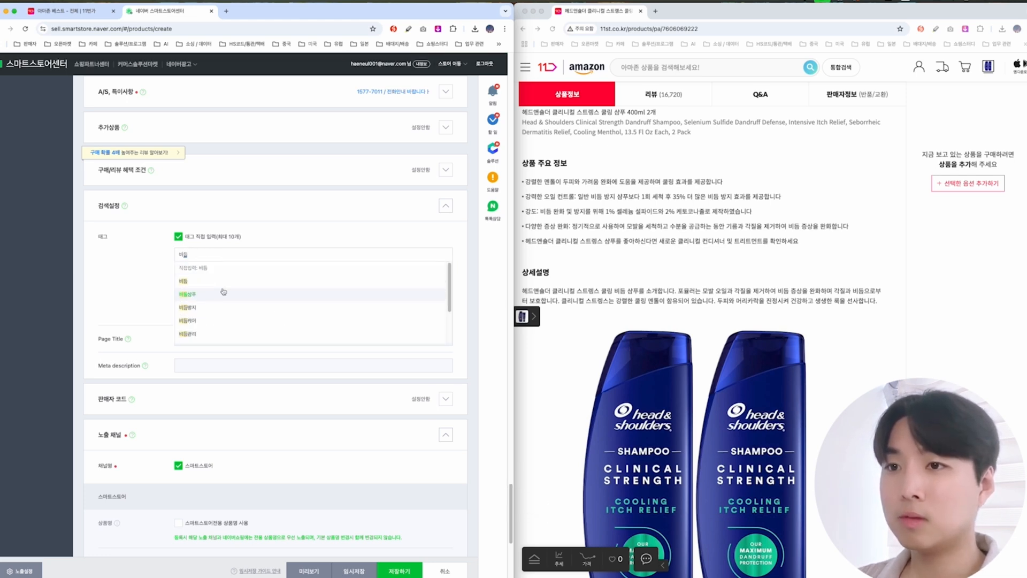
click(224, 292)
click(248, 111)
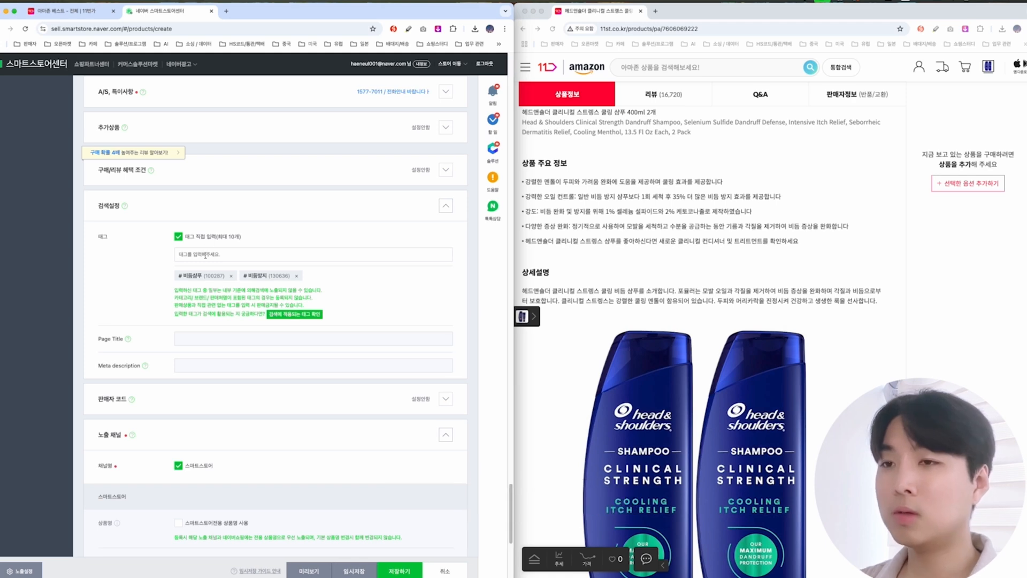
Add 비듬케어 and 비듬관리 as search tags from the suggestions for 비듬.
click(206, 256)
text(비듬)
click(205, 319)
click(217, 257)
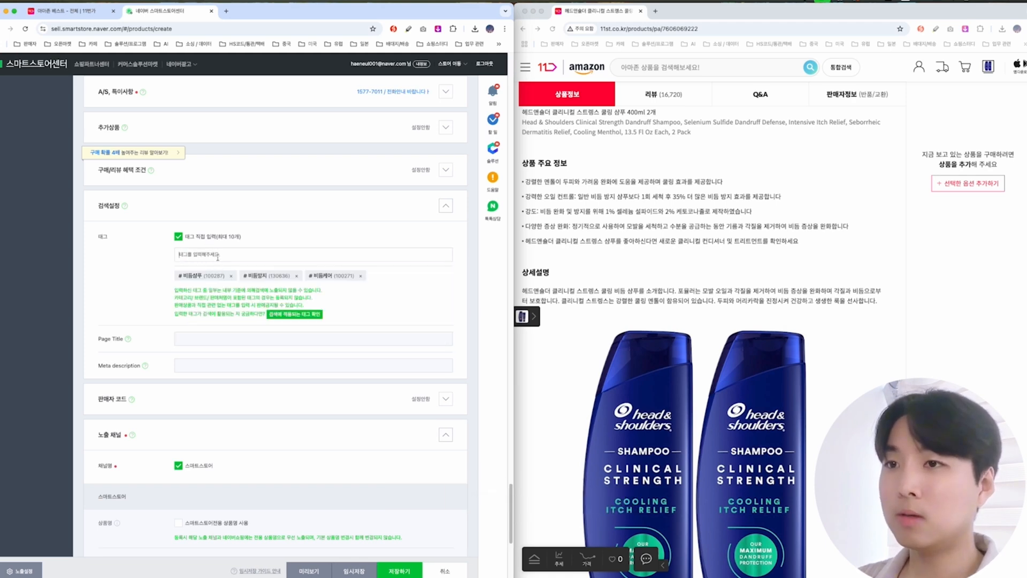
text(비듬)
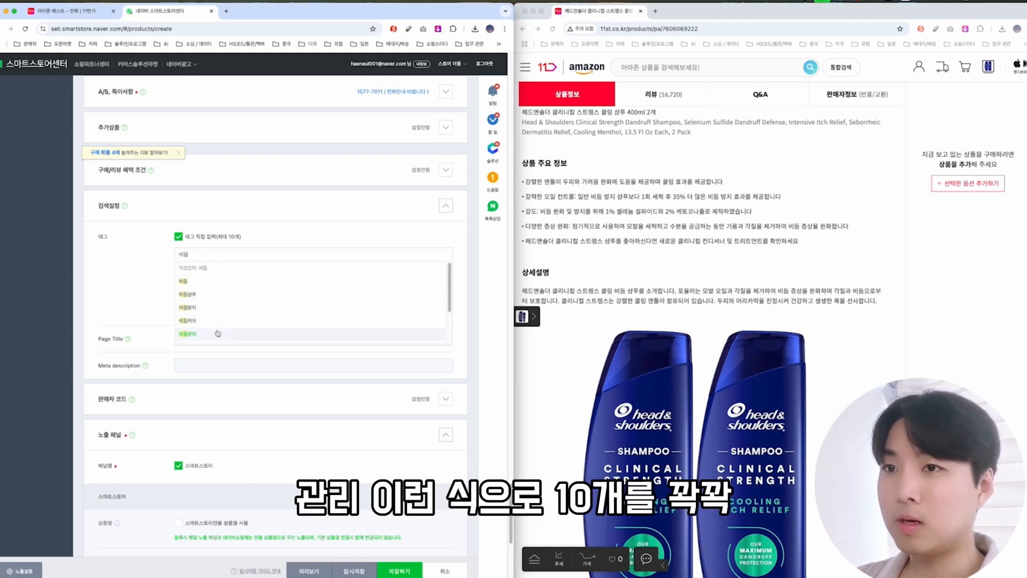
click(218, 332)
Add 비듬전용샴푸, 비듬에좋은샴푸 and 비듬없애는방법 as search tags from the suggestions for 비듬.
click(227, 255)
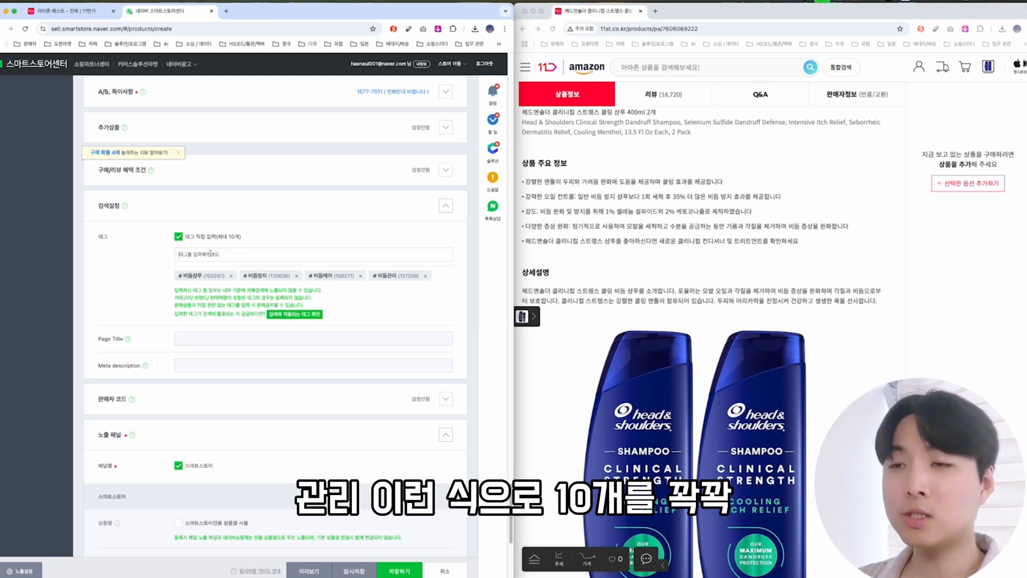
text(비듬)
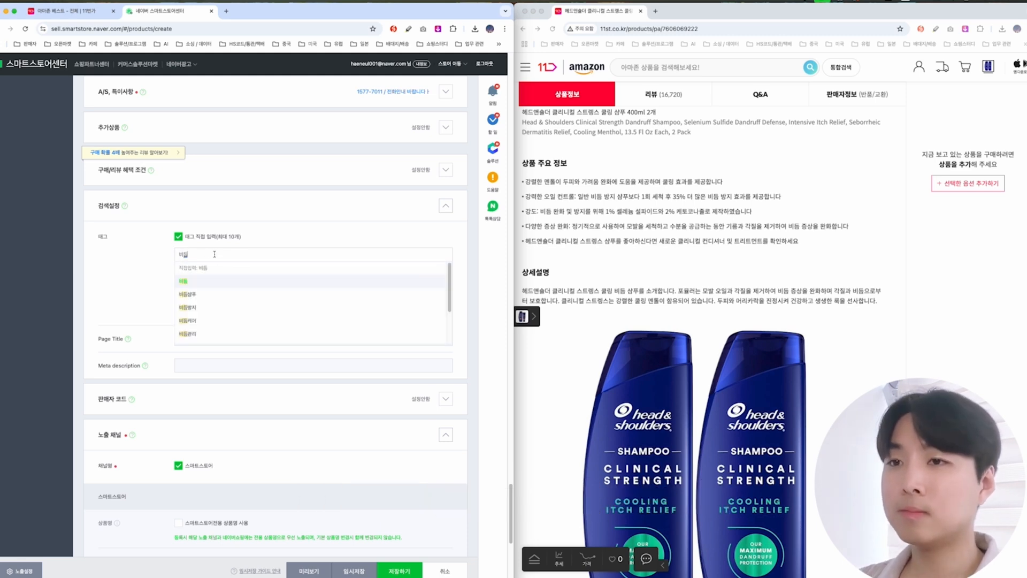
scroll(212, 320, down, 3)
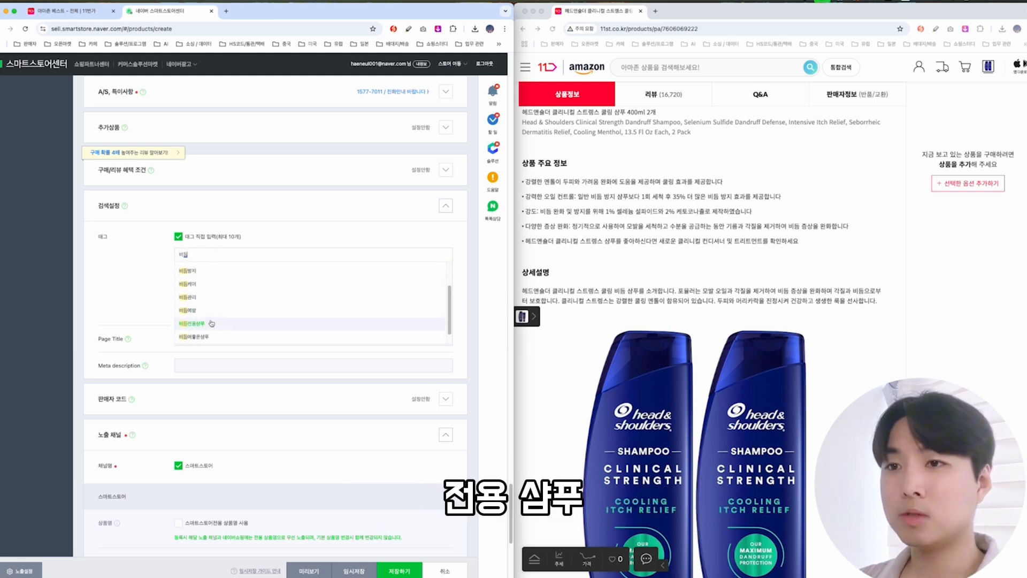
click(212, 323)
click(216, 262)
text(비듬)
scroll(219, 316, down, 5)
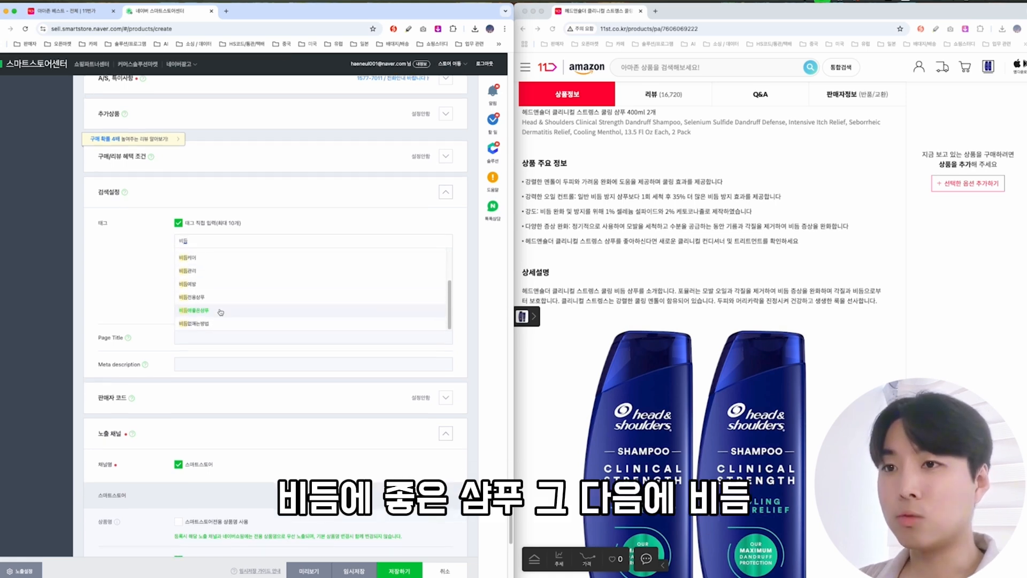
click(221, 310)
text(비듬)
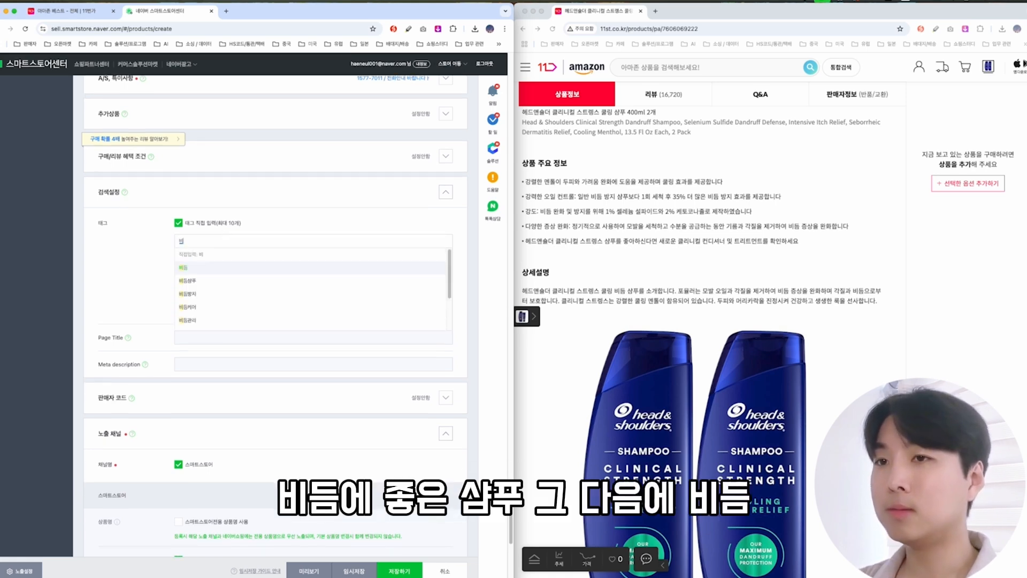
key(BackSpace)
key(BackSpace)
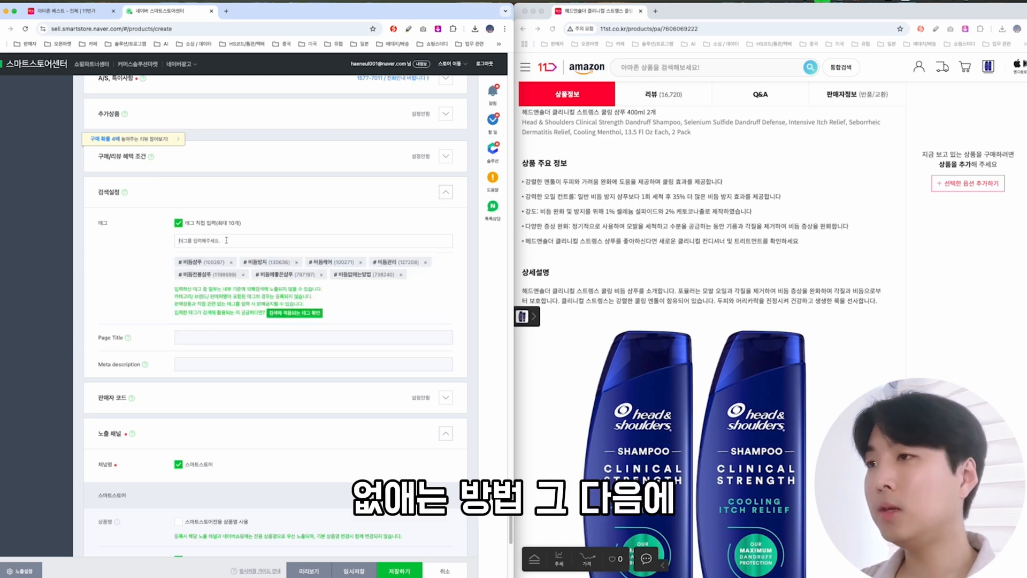
Add 두피가려움, 두피가시원한 and 멘톨성분 as the remaining search tags.
text(거두피가)
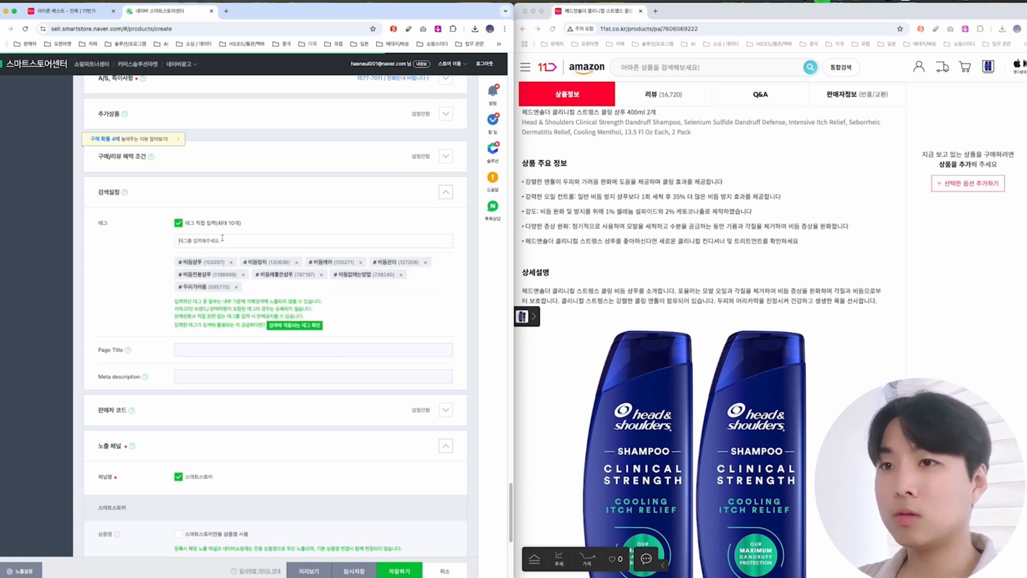
key(BackSpace)
text(가)
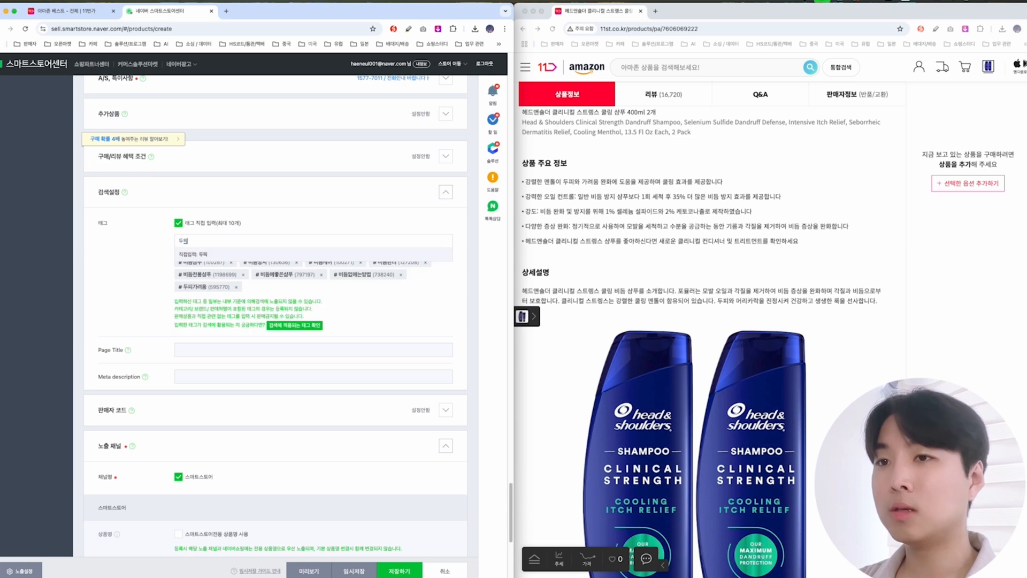
click(226, 293)
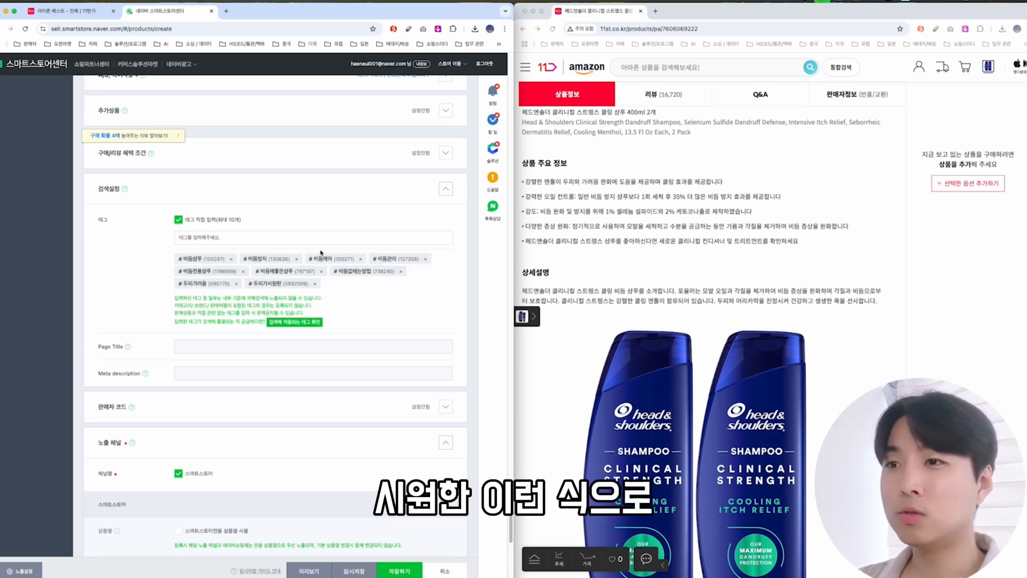
text(멘톨)
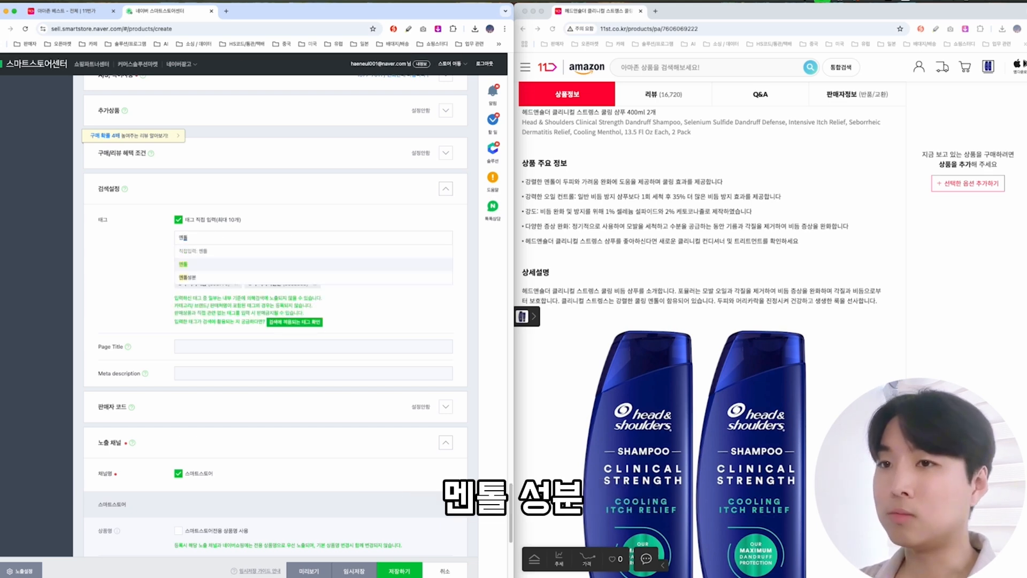
click(288, 276)
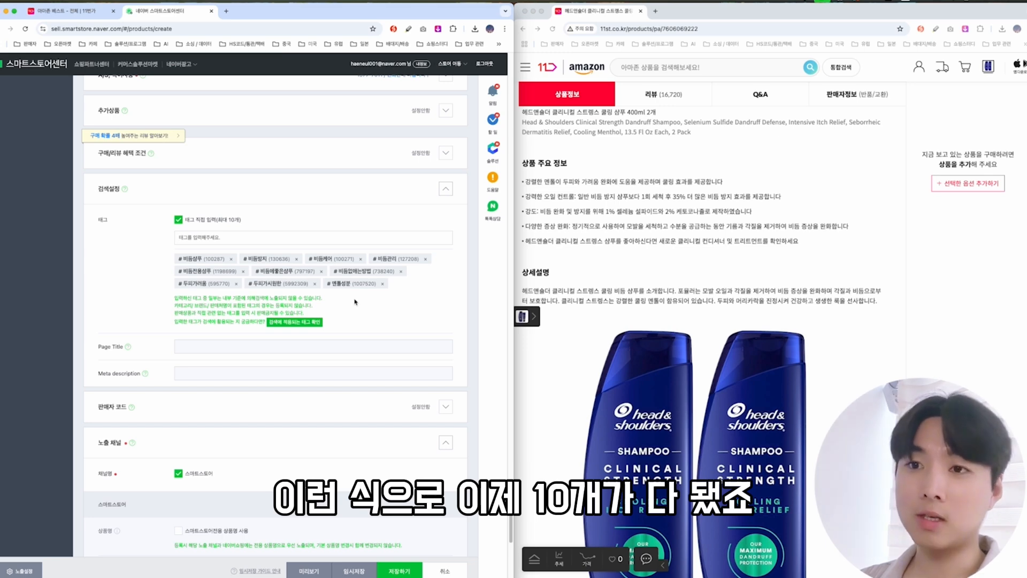
Run the 쇼핑 상품정보 검색품질 체크, close its results and save the product.
scroll(356, 301, down, 7)
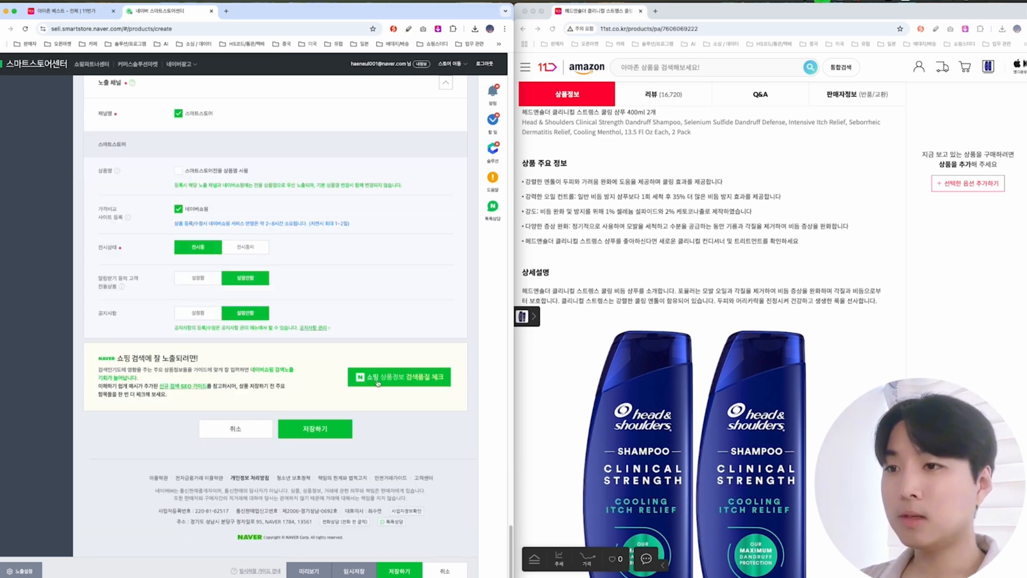
click(378, 383)
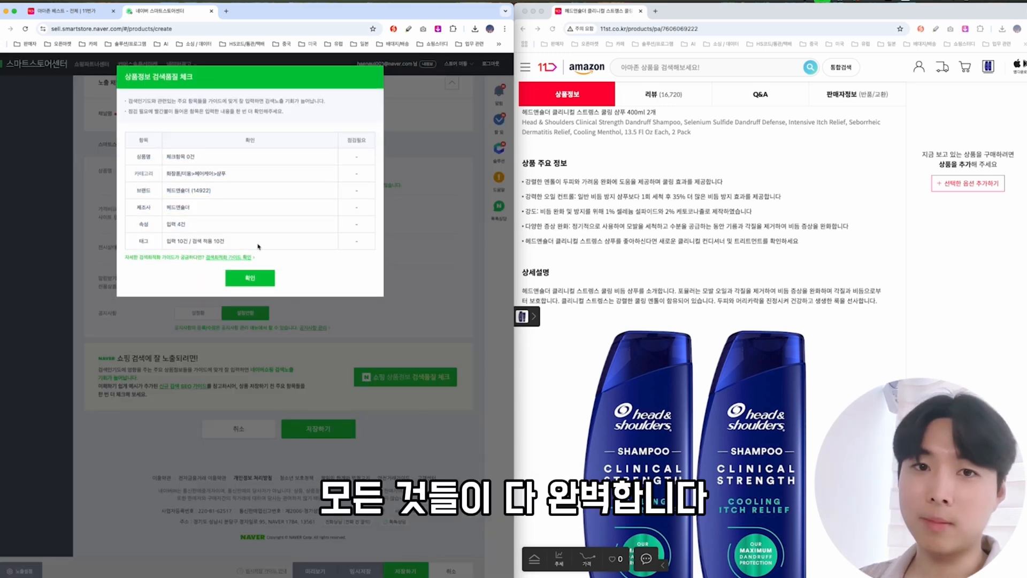
click(254, 282)
click(318, 428)
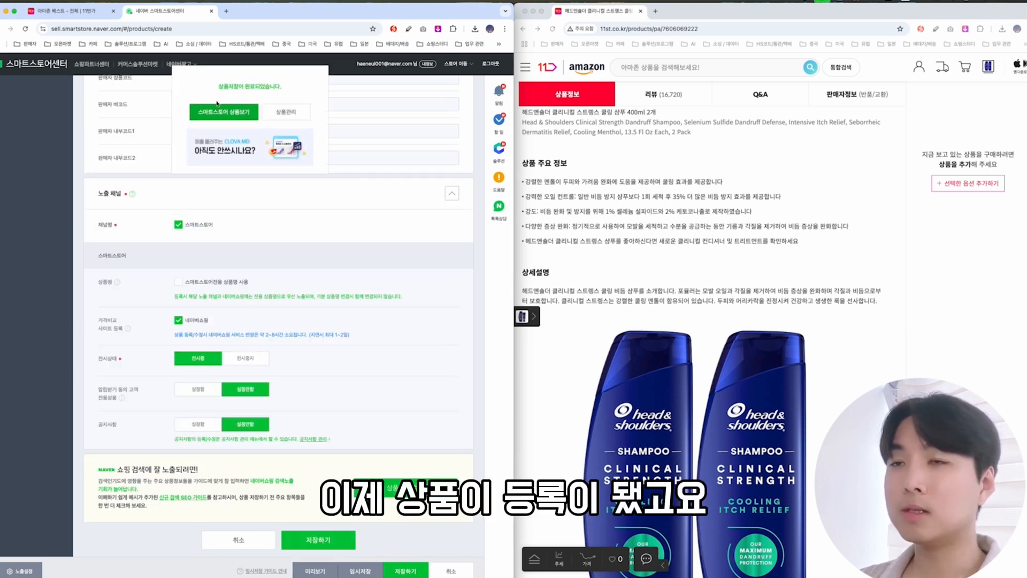
Open the saved product's store page and check its price, delivery details and 샴푸선택 options.
drag(214, 87, 302, 96)
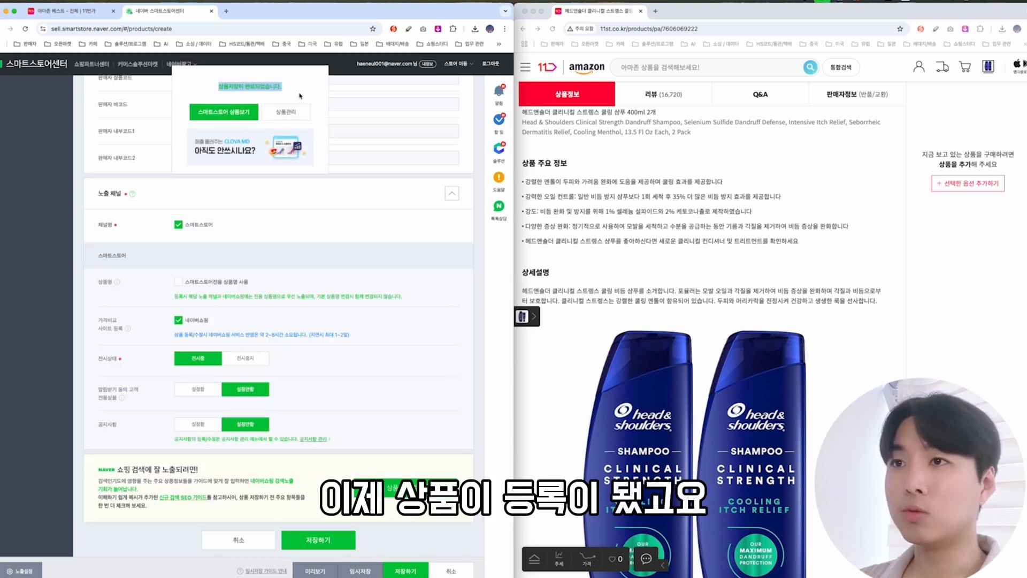
click(229, 119)
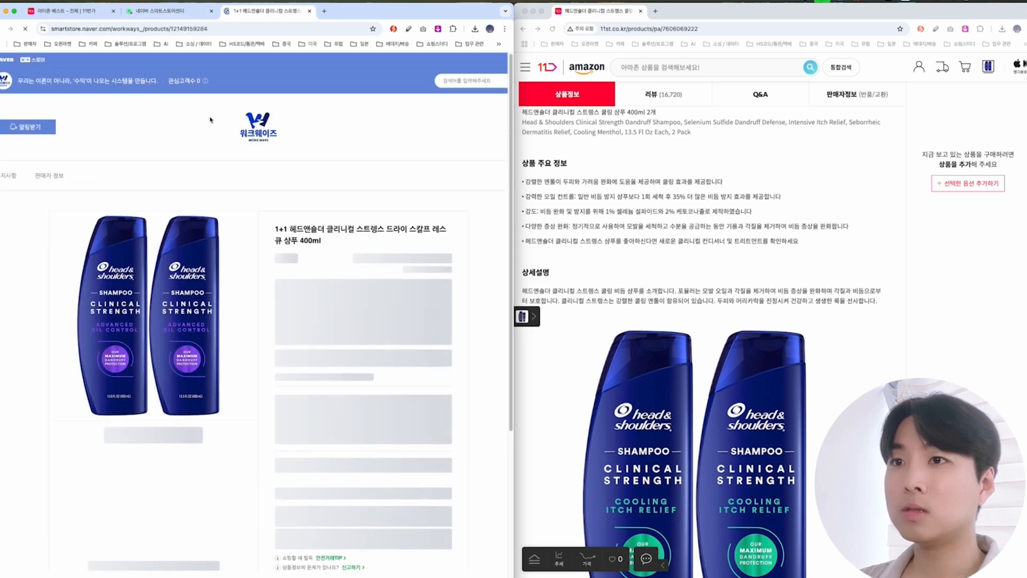
scroll(491, 396, down, 1)
scroll(491, 397, down, 10)
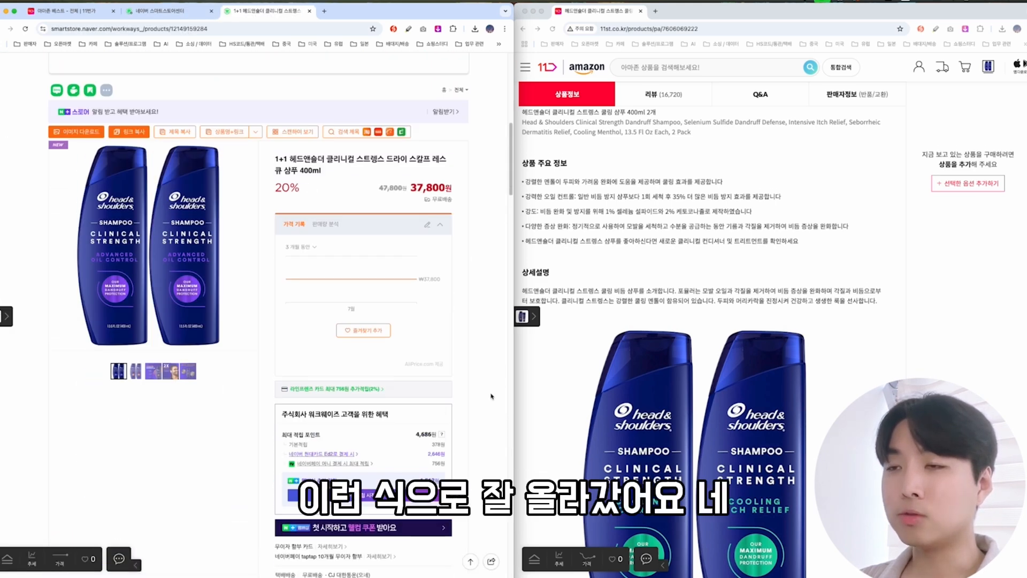
scroll(491, 396, down, 7)
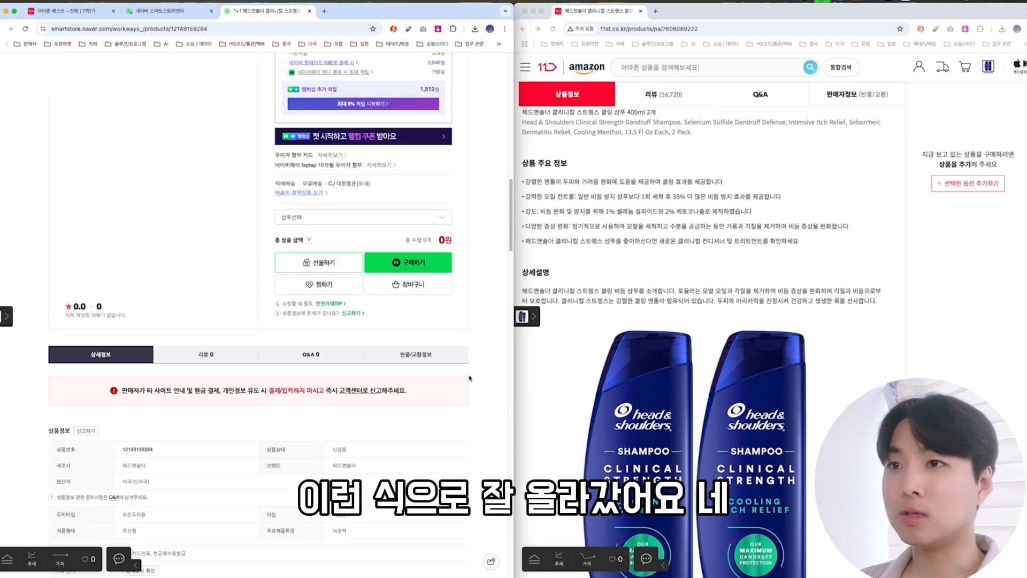
click(392, 219)
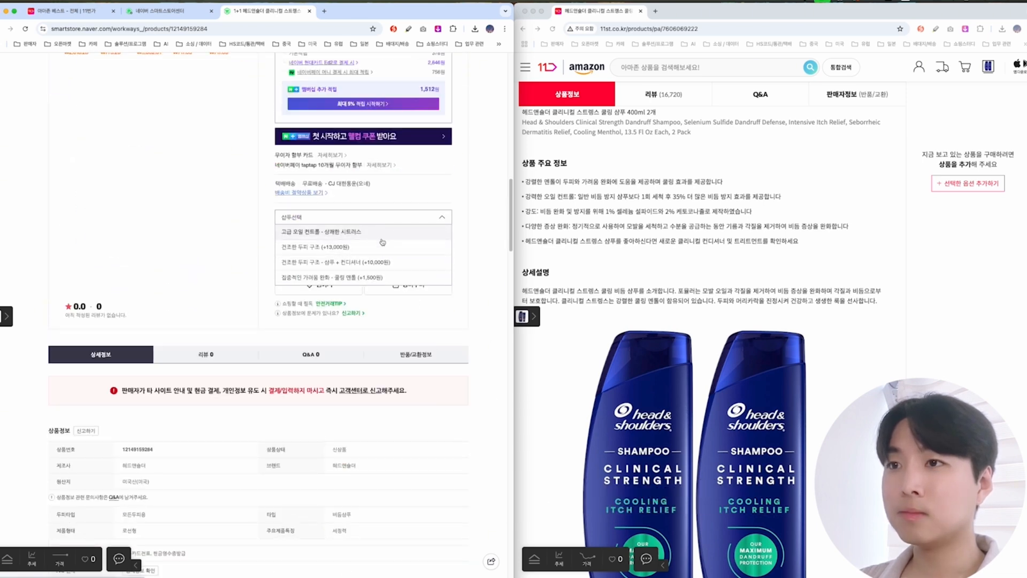
click(380, 246)
Review the store page's 상품정보 table, option images in the detail section, and courier delivery information.
scroll(422, 397, down, 15)
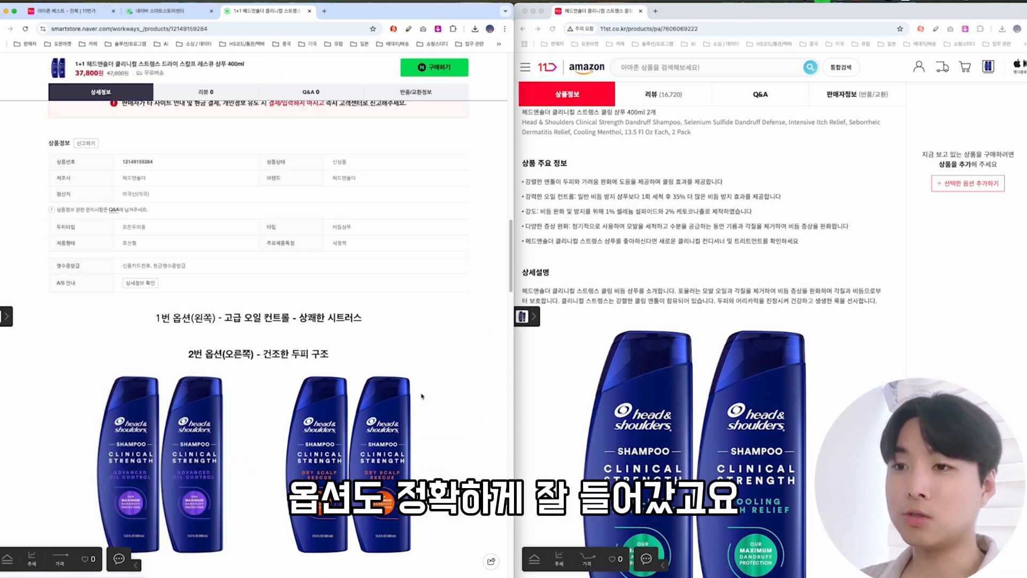
scroll(422, 396, down, 2)
scroll(422, 396, up, 8)
scroll(421, 396, down, 5)
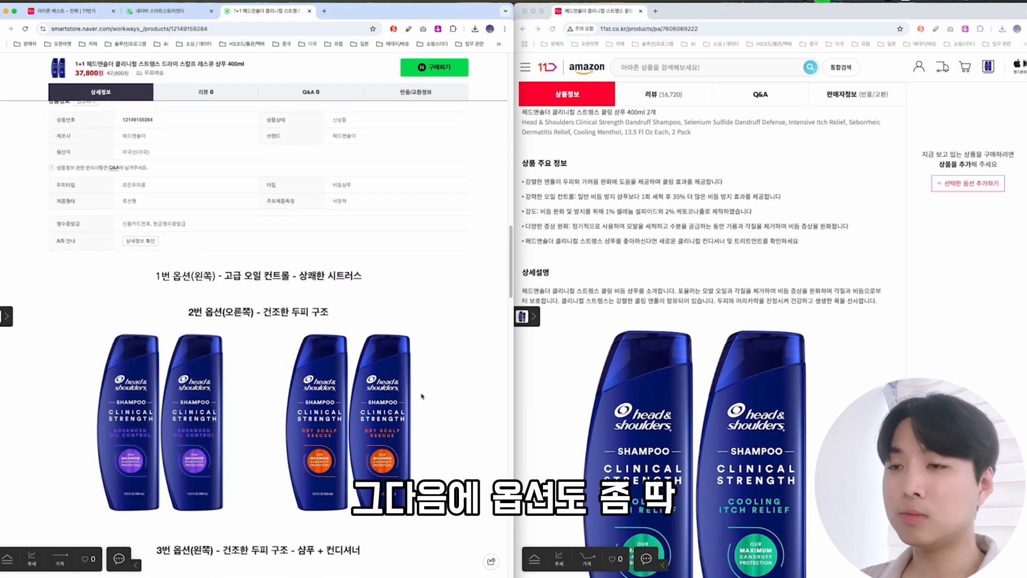
scroll(422, 396, up, 20)
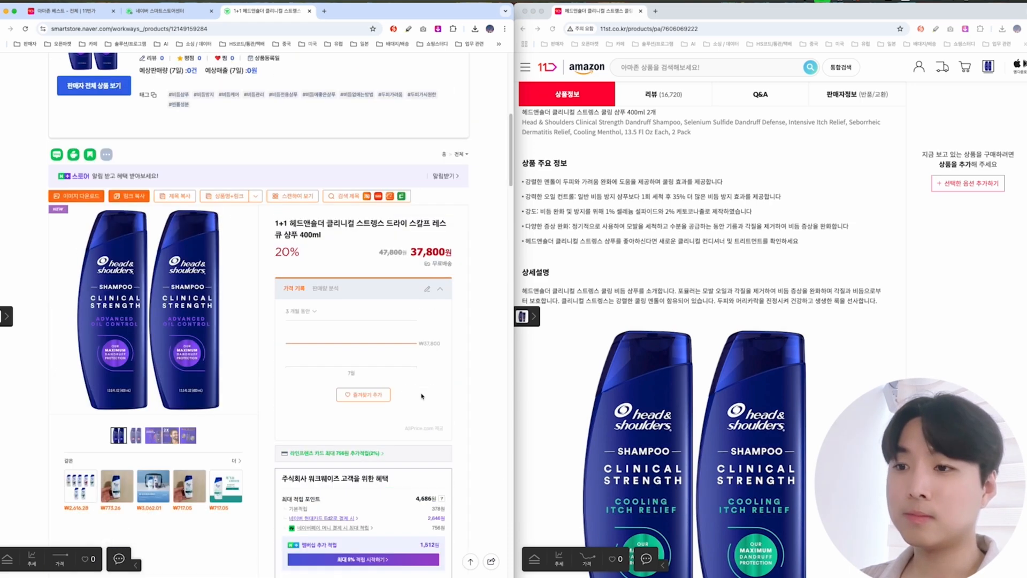
scroll(421, 396, down, 3)
scroll(422, 397, down, 1)
drag(274, 370, 379, 444)
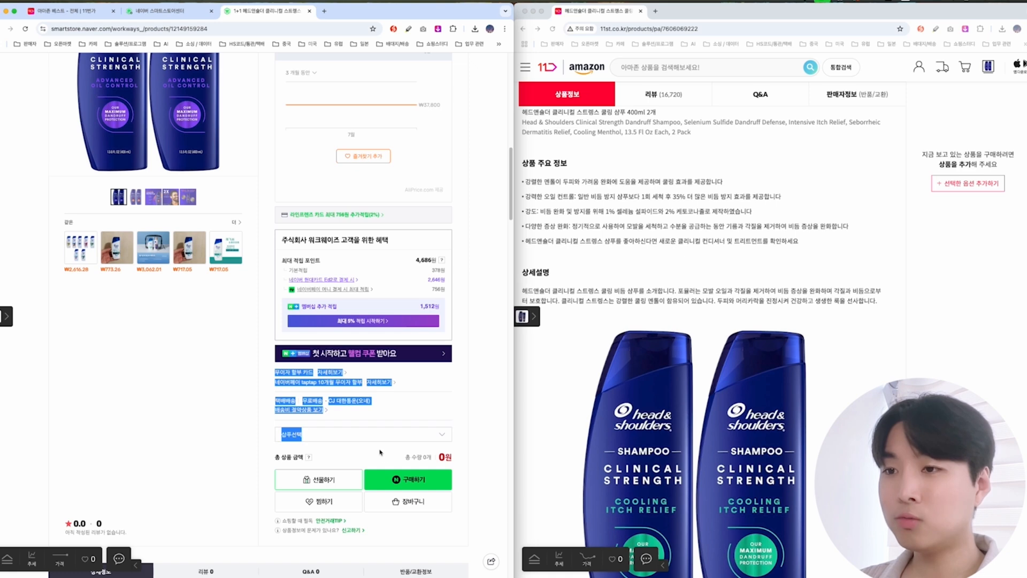
click(465, 397)
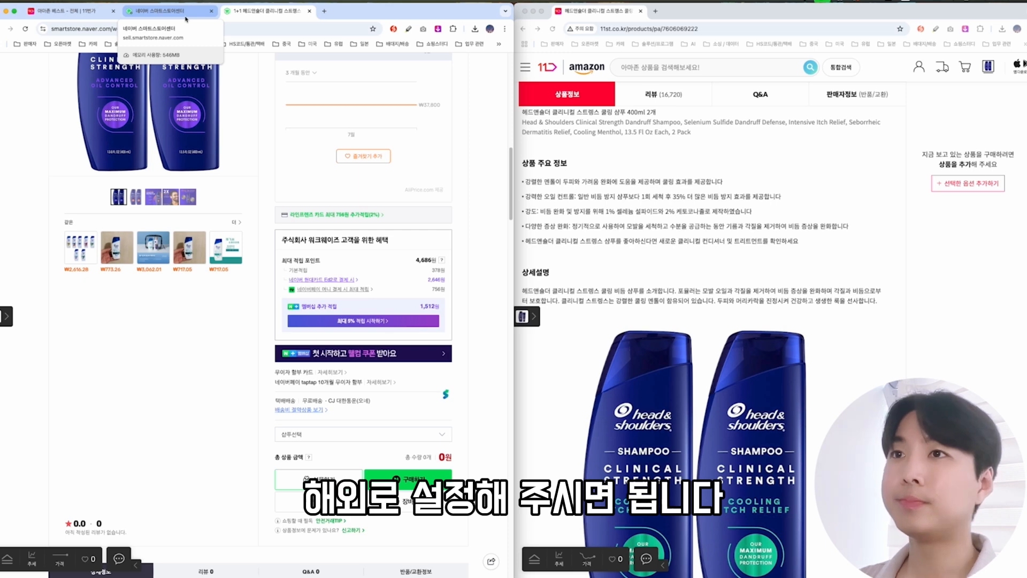
Return to the 11st product page, enlarge its window and add the selected 집중적인 가려움 완화 - 쿨링 멘톨 option to the order.
click(604, 158)
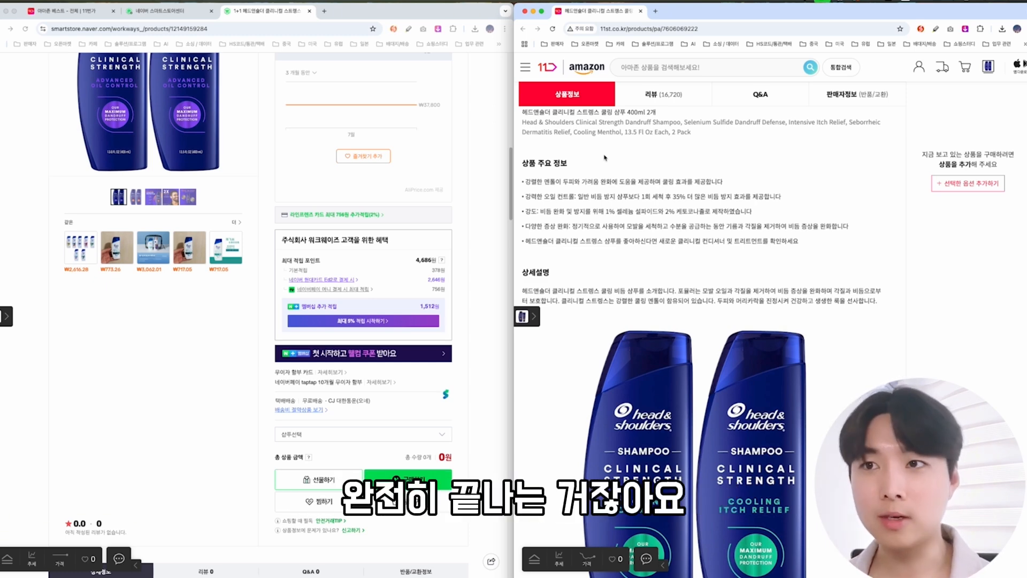
scroll(605, 158, down, 20)
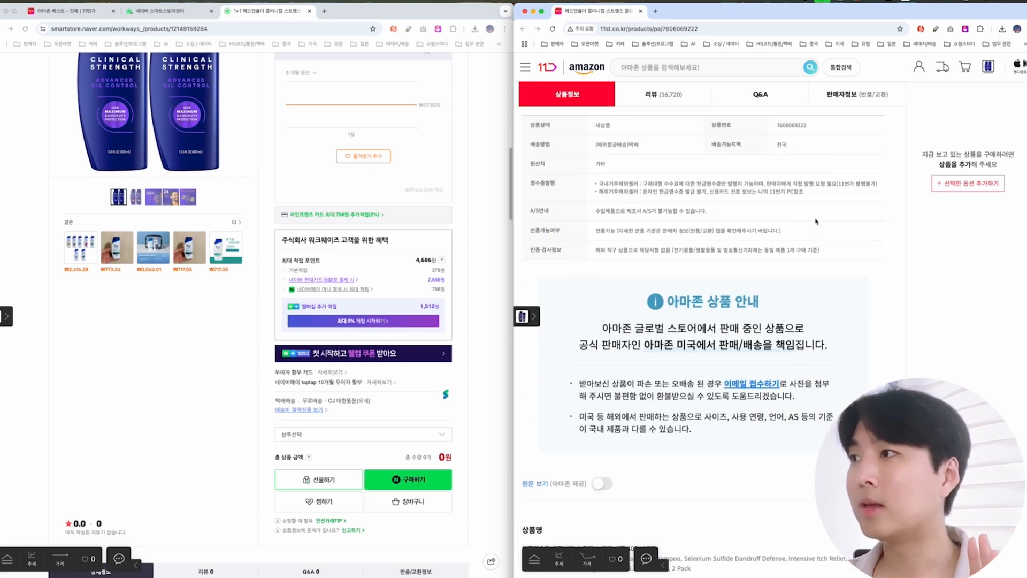
scroll(815, 221, up, 20)
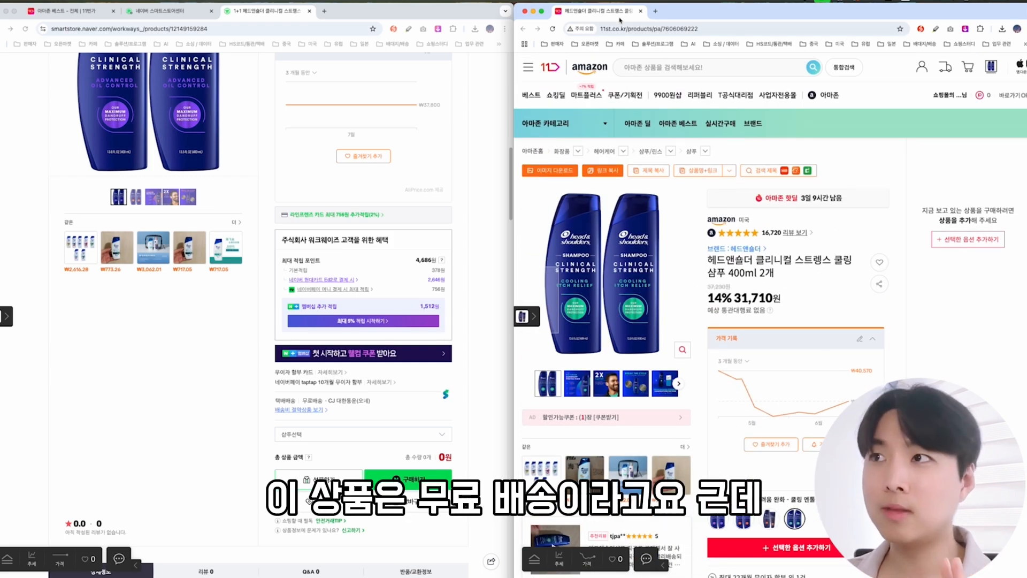
double_click(615, 14)
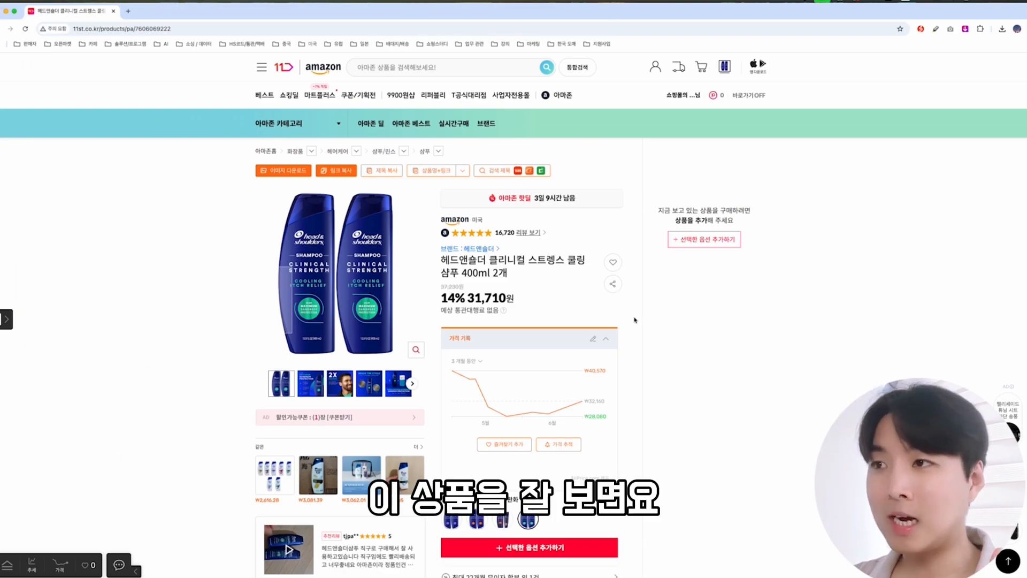
click(691, 244)
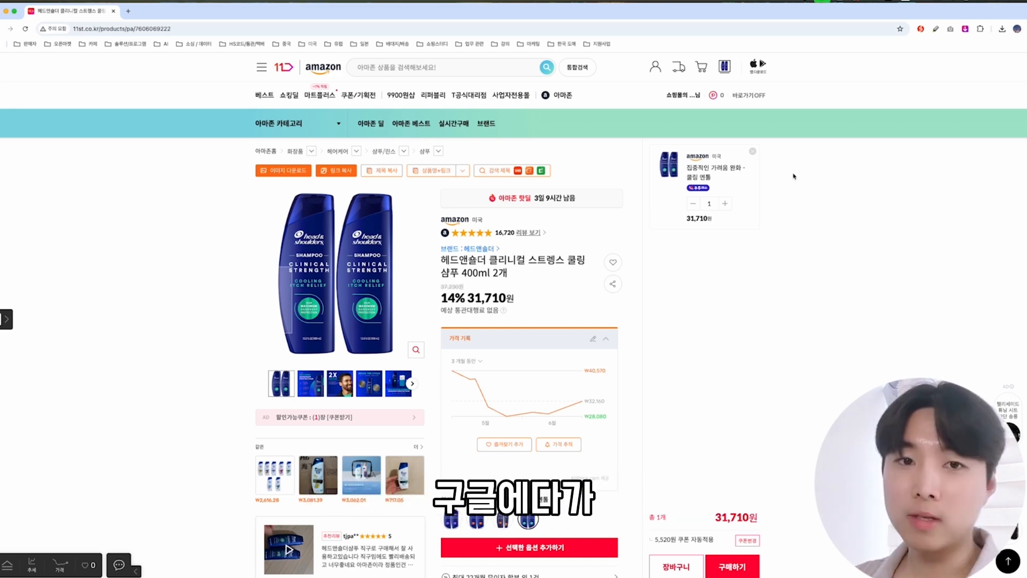
Search Google for 우주패스 in a new browser tab and open the T 우주 site from the results.
key(ctrl+t)
text(의)
key(BackSpace)
text(우주패스)
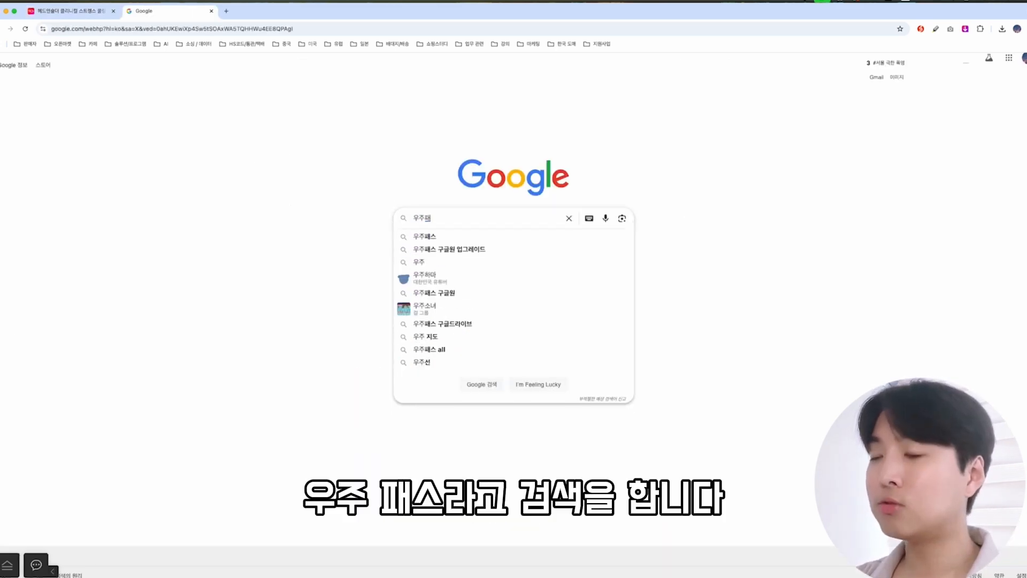
key(Return)
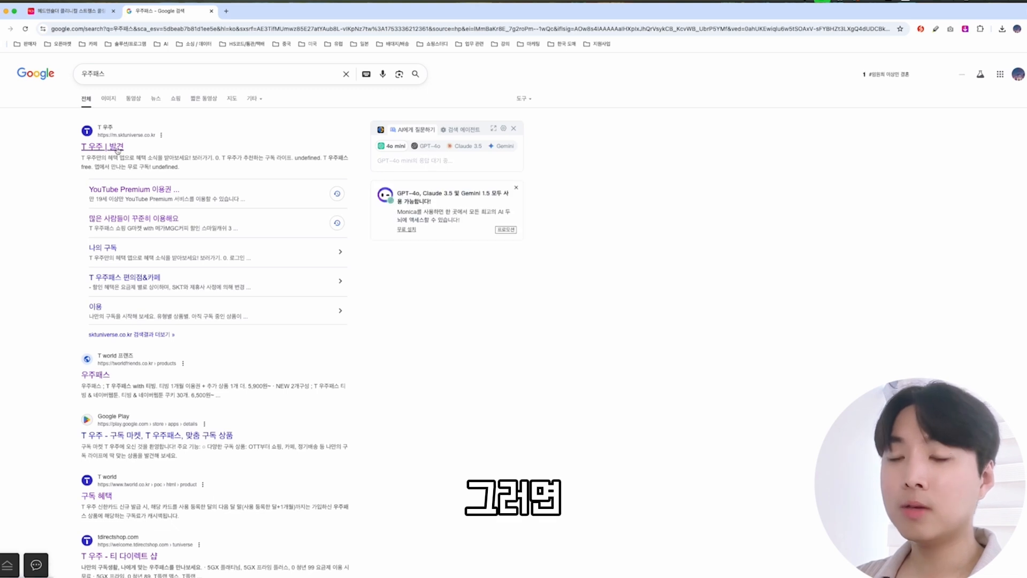
click(117, 149)
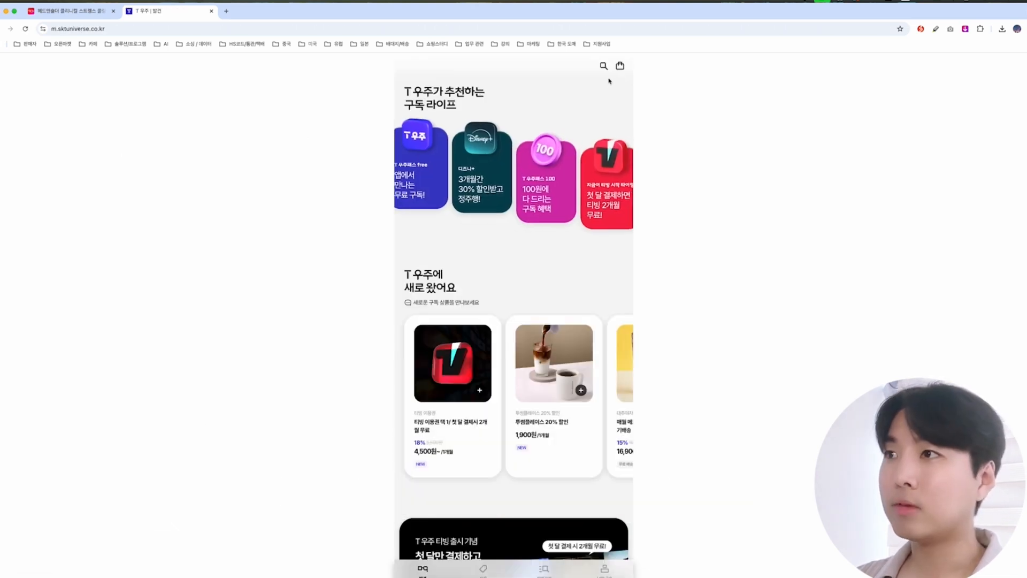
Search the T 우주 site for 우주패스 and look through the subscription passes it offers.
click(604, 65)
click(481, 89)
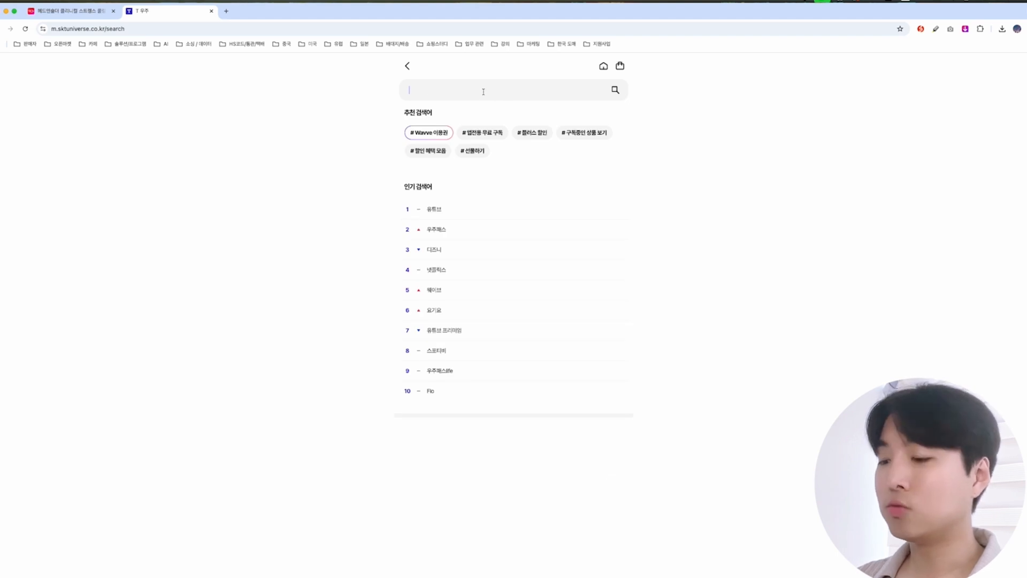
text(우주패스)
key(Return)
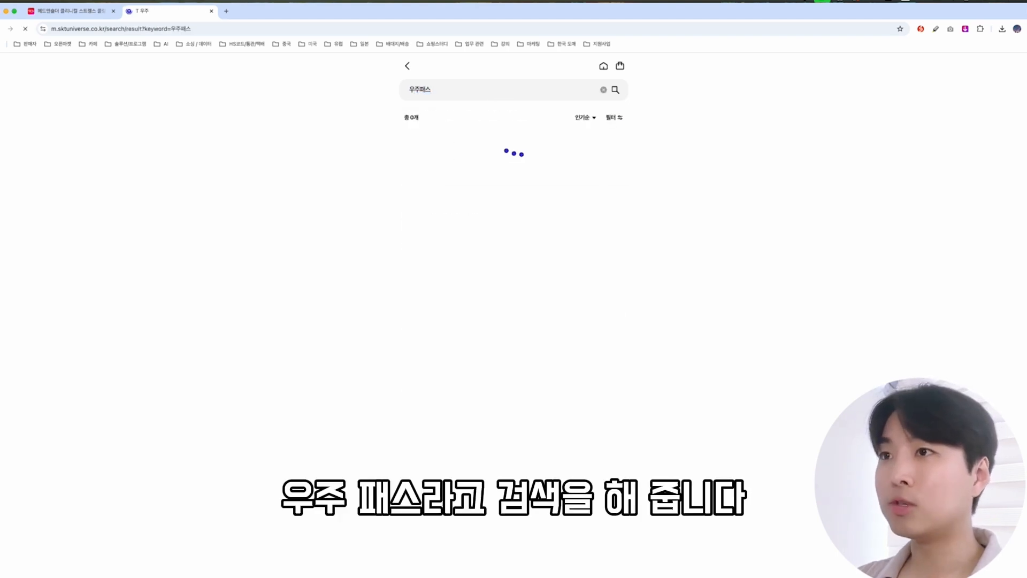
scroll(380, 314, down, 10)
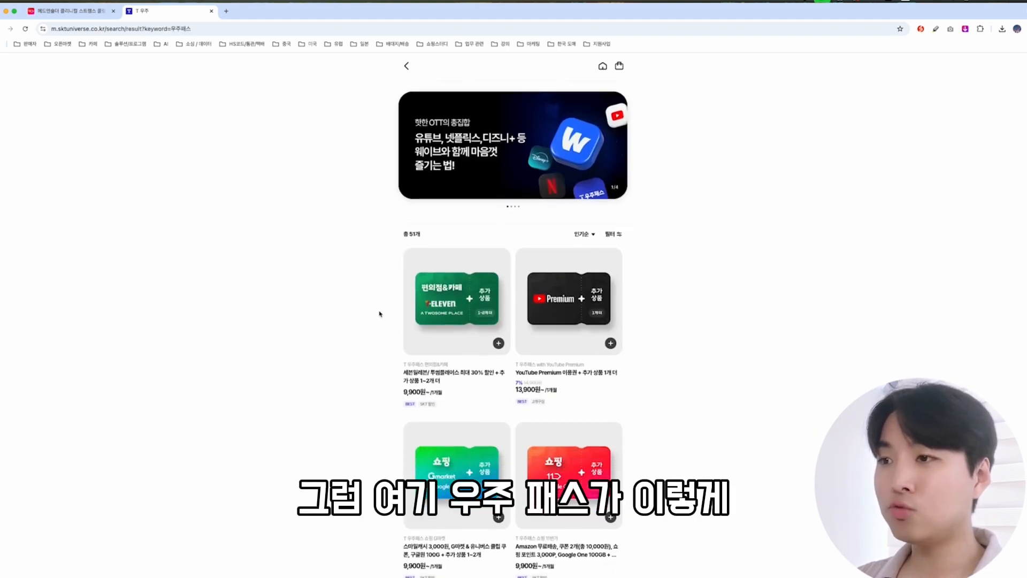
scroll(379, 314, down, 10)
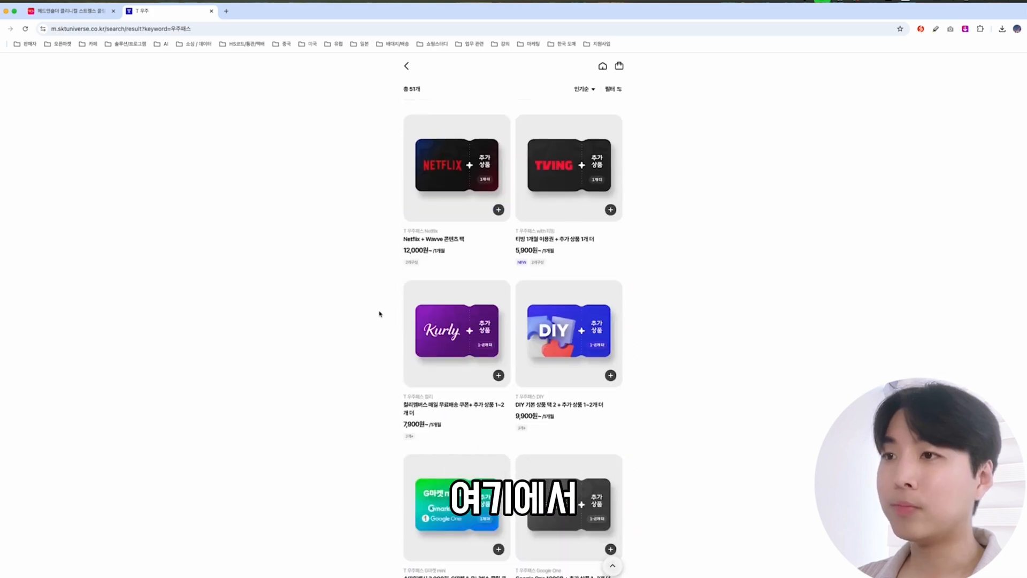
scroll(369, 358, up, 15)
scroll(364, 356, up, 3)
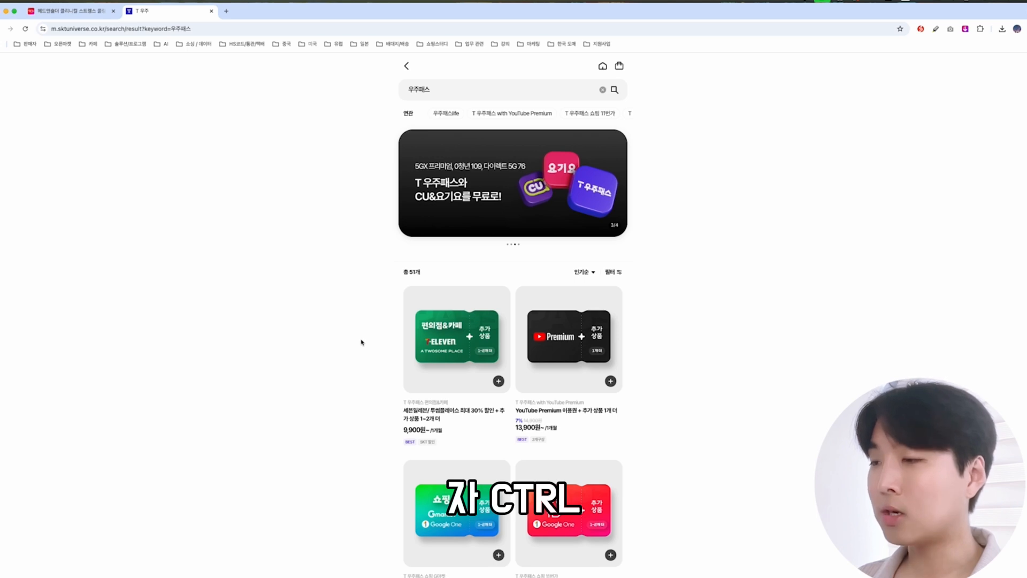
Find "amazon" on the results page and open the monthly T 우주패스 쇼핑 11번가 pass.
key(super+f)
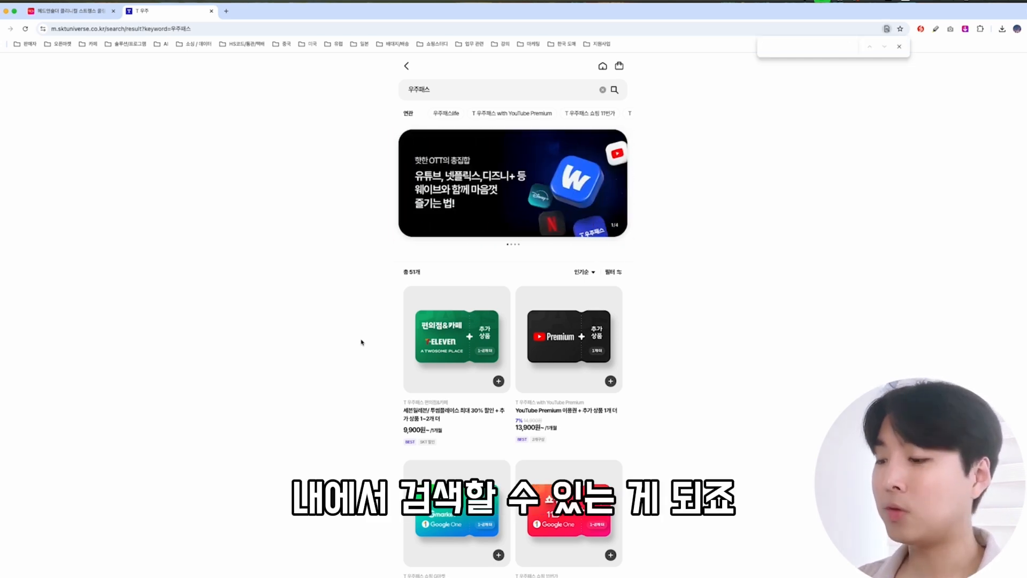
text(amazon)
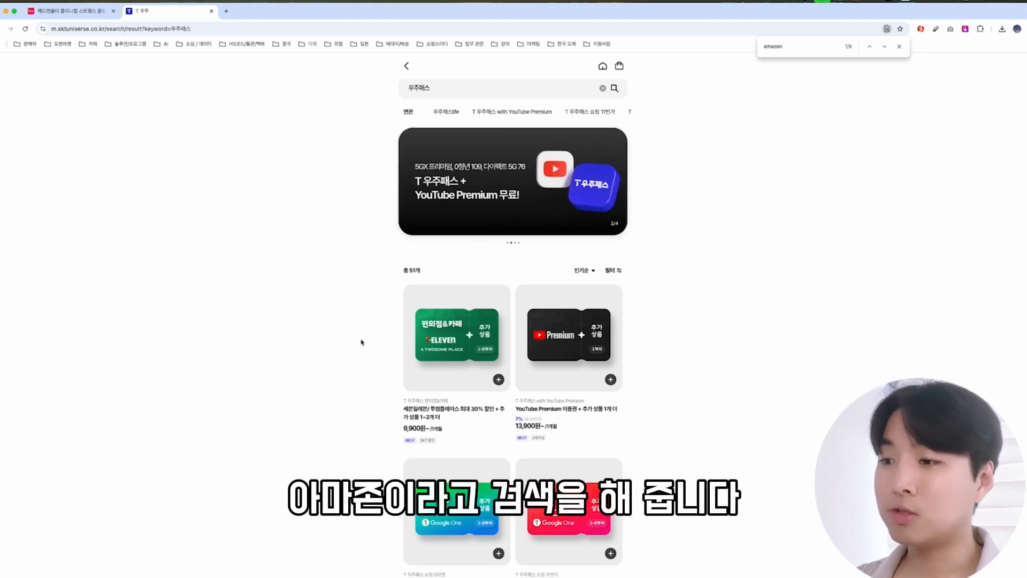
scroll(361, 343, down, 3)
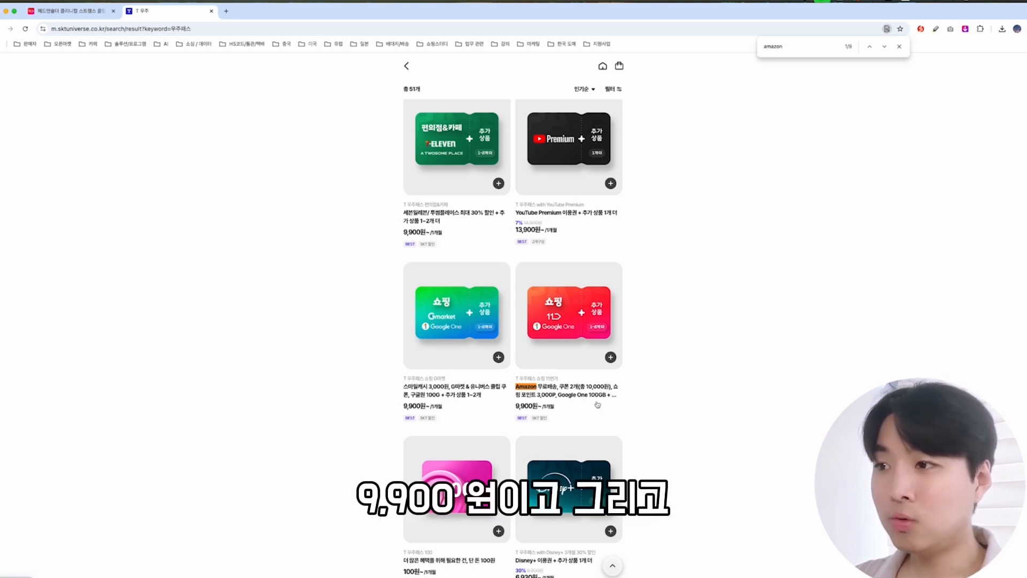
click(571, 401)
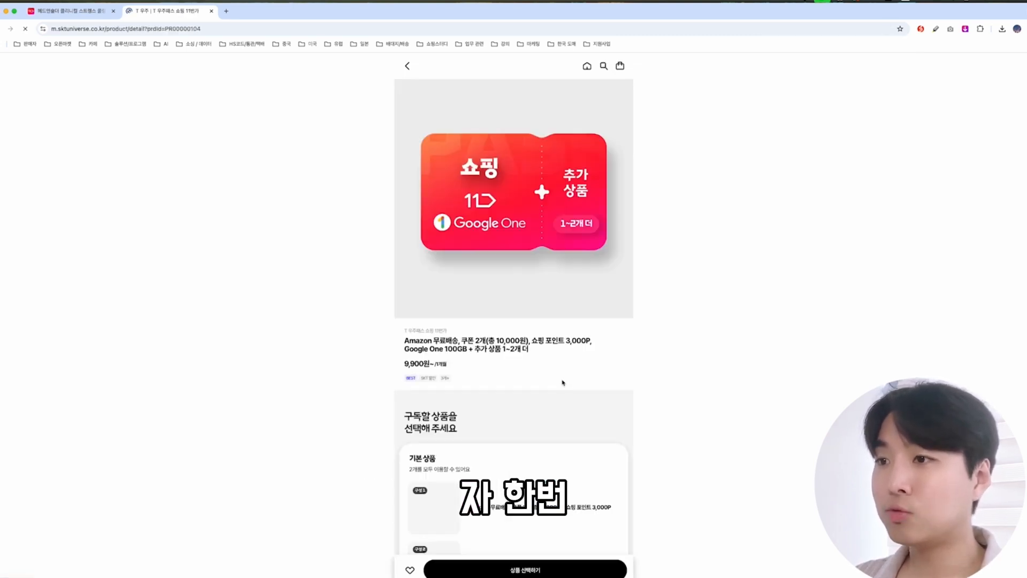
Examine the monthly pass's Amazon free shipping, coupon and shopping point benefits along with its subscription price.
drag(460, 367, 389, 371)
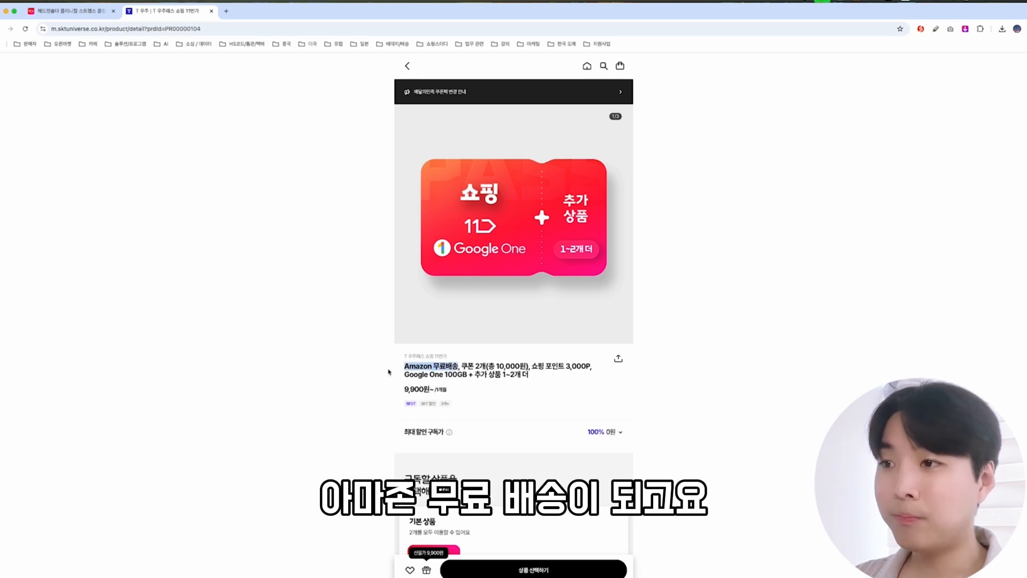
drag(461, 367, 530, 367)
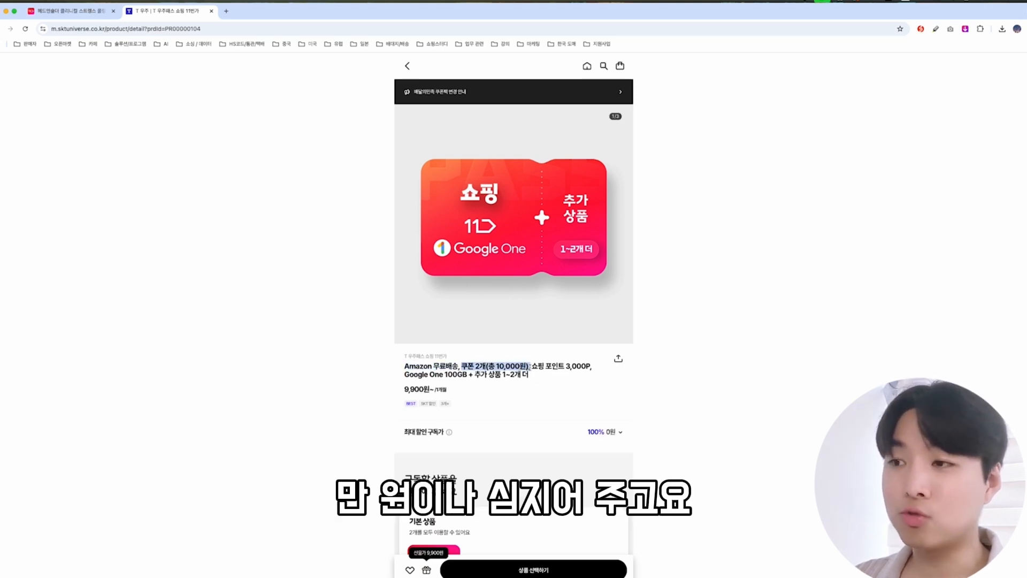
click(523, 370)
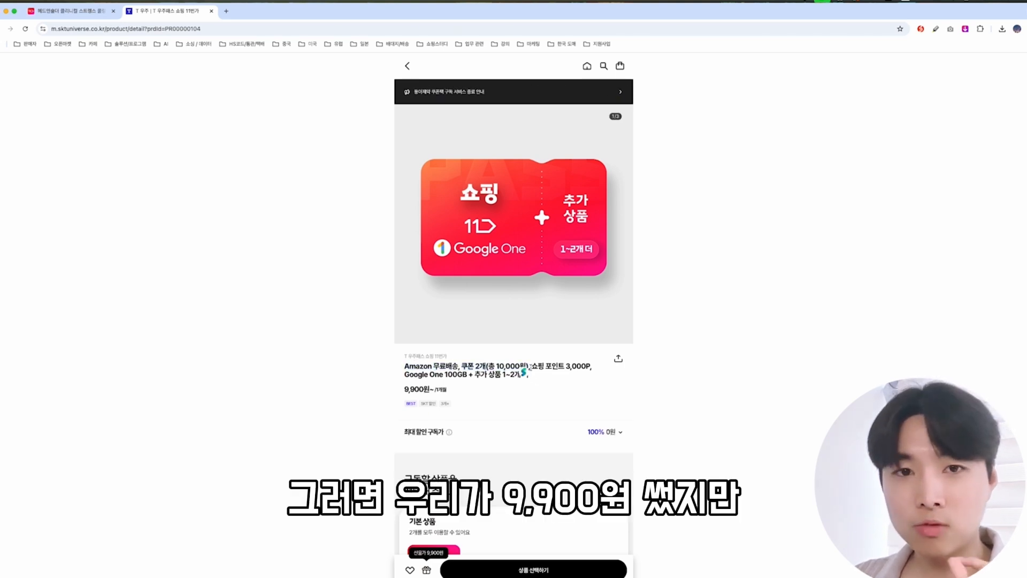
drag(461, 366, 530, 369)
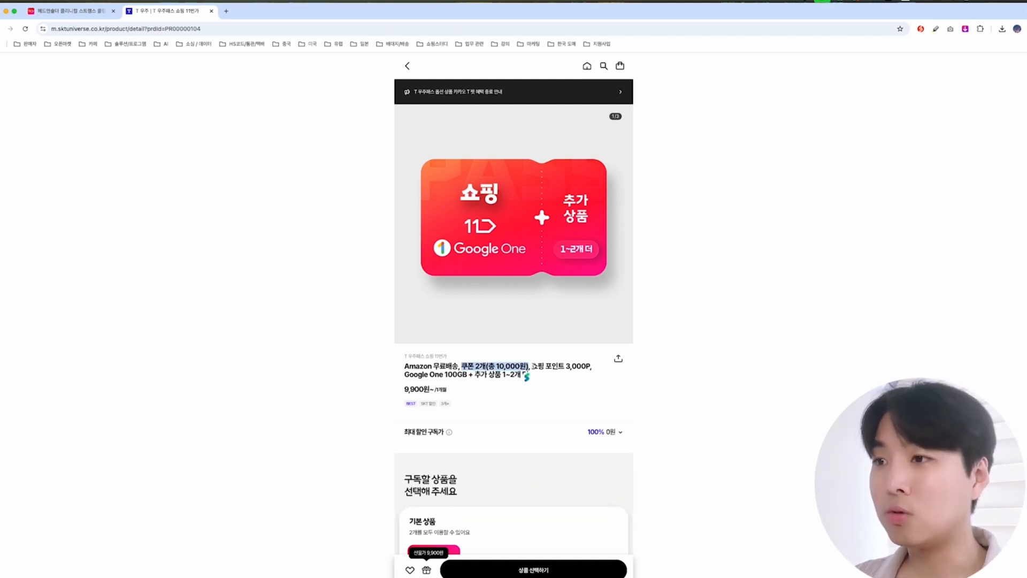
drag(533, 366, 596, 373)
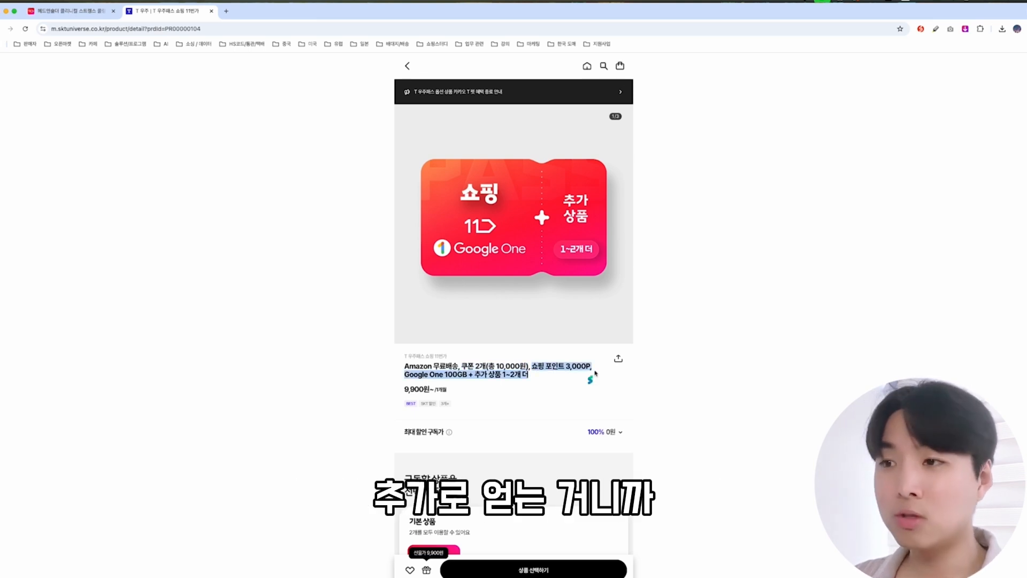
click(595, 372)
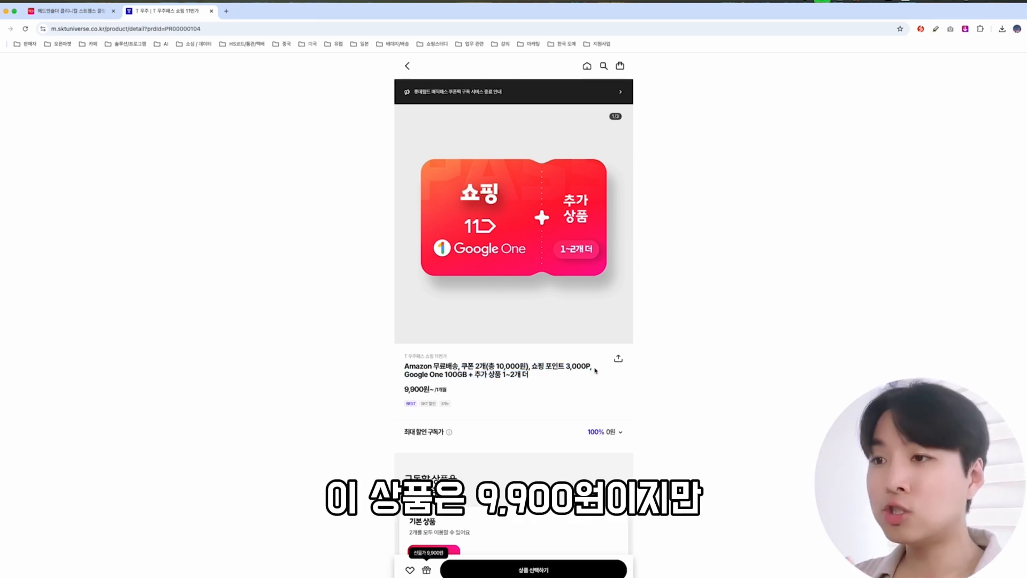
double_click(408, 388)
mouse_move(459, 366)
mouse_down()
mouse_move(467, 374)
mouse_move(451, 380)
mouse_up()
click(462, 375)
click(452, 377)
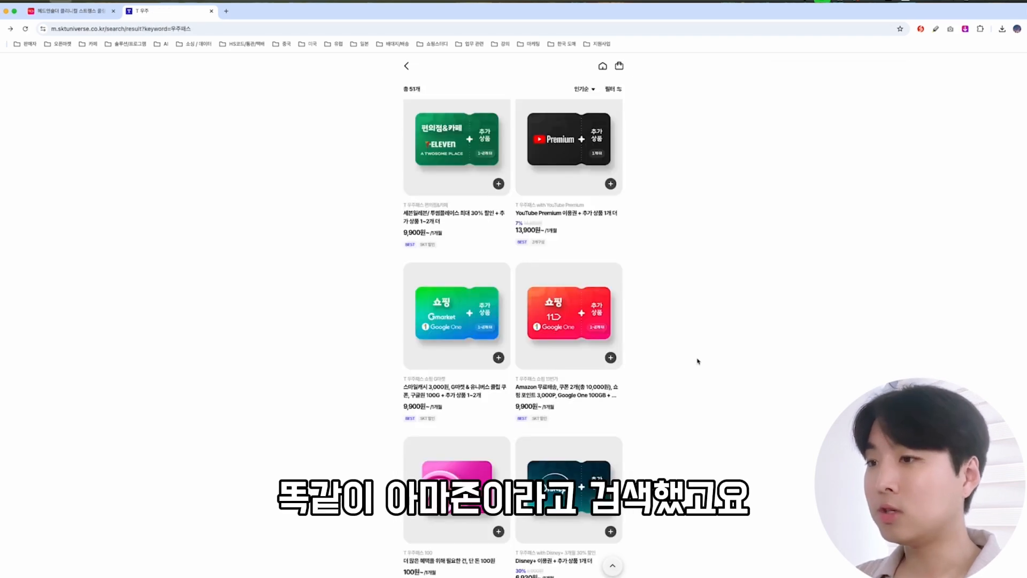
Find "amazon" again in the pass list, open the annual T 우주패스 쇼핑 11번가 pass and check its benefits.
key(super+f)
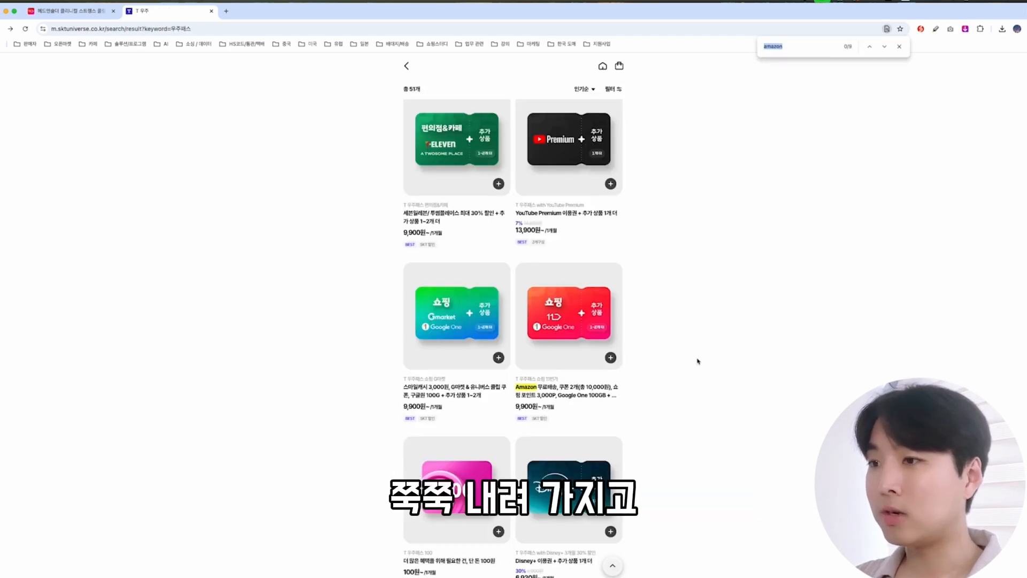
scroll(683, 354, down, 6)
scroll(683, 354, down, 12)
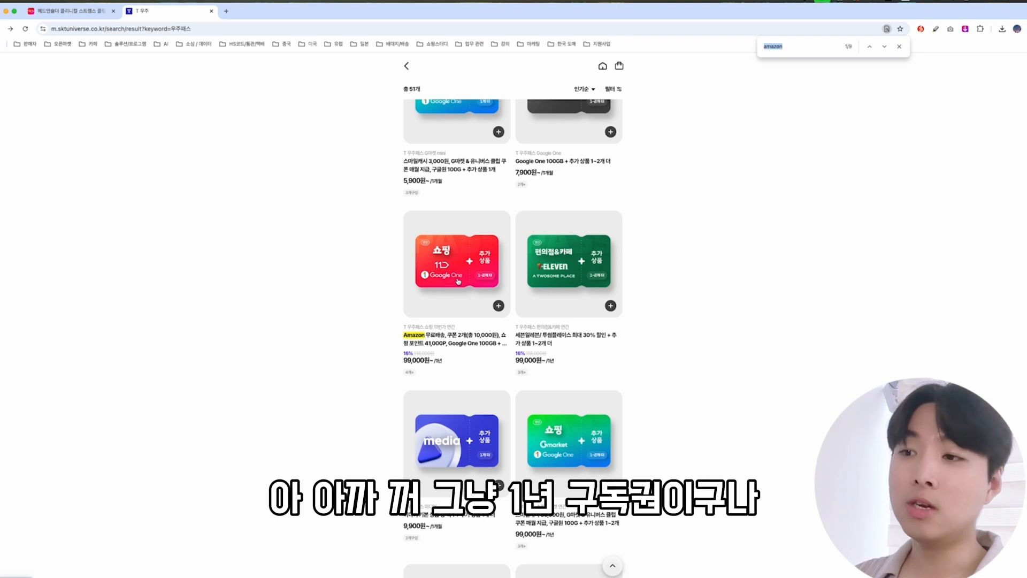
click(442, 290)
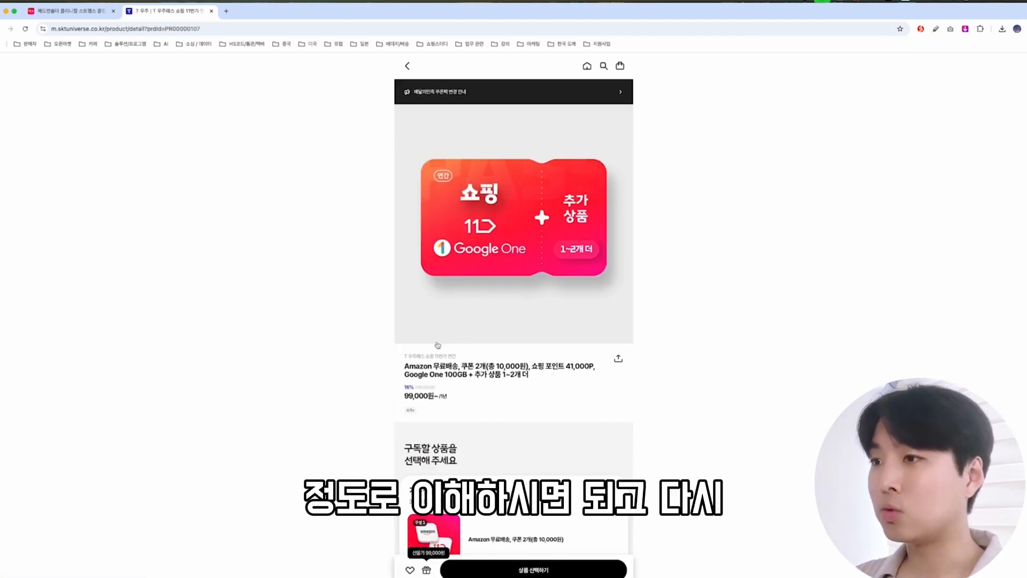
drag(406, 366, 533, 377)
click(566, 366)
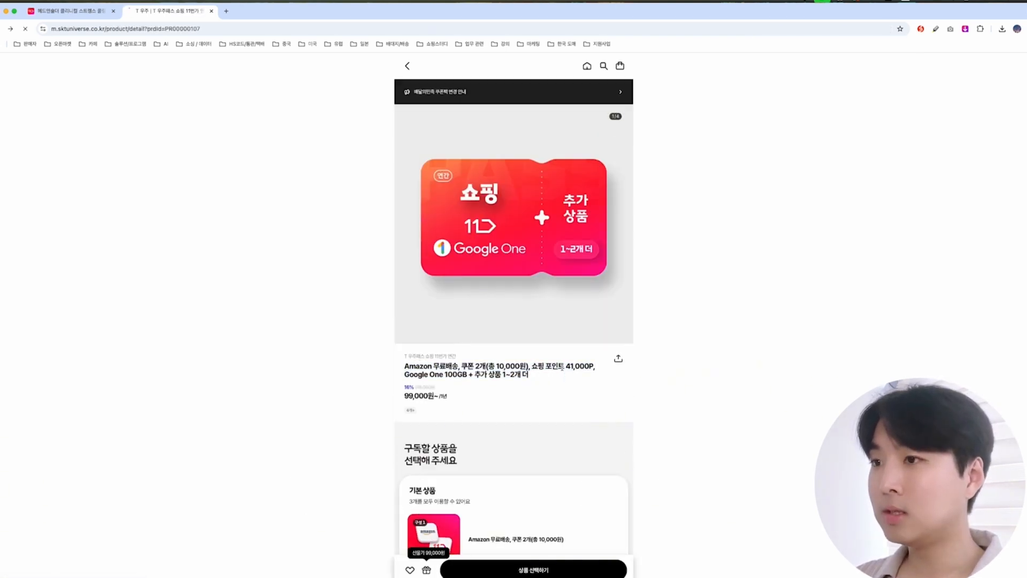
Return to the pass list, compare the other Amazon bundles and open the T우주패스 쇼핑 11번가 with YouTube Premium pass.
key(super+Left)
key(super+f)
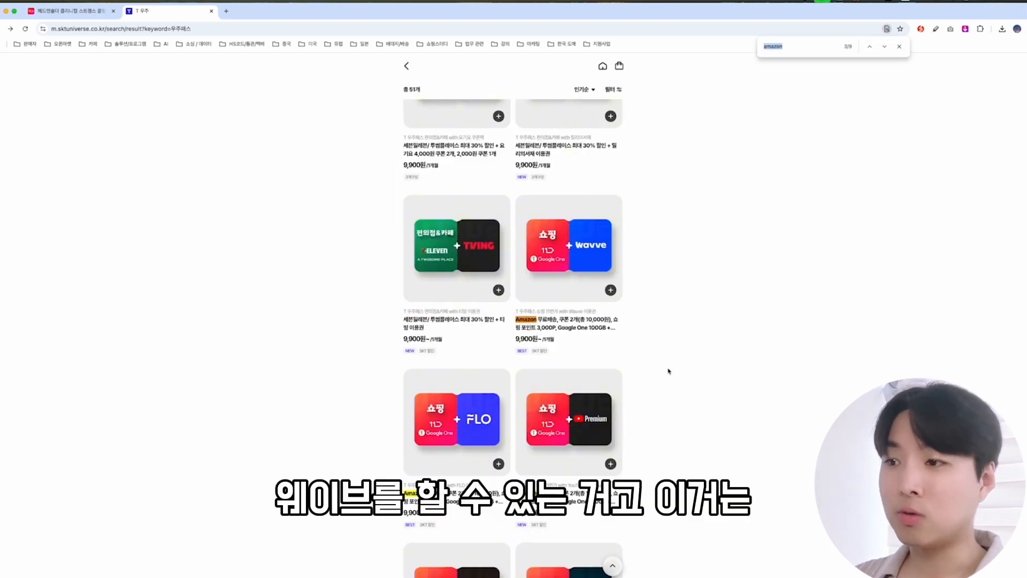
scroll(668, 371, down, 1)
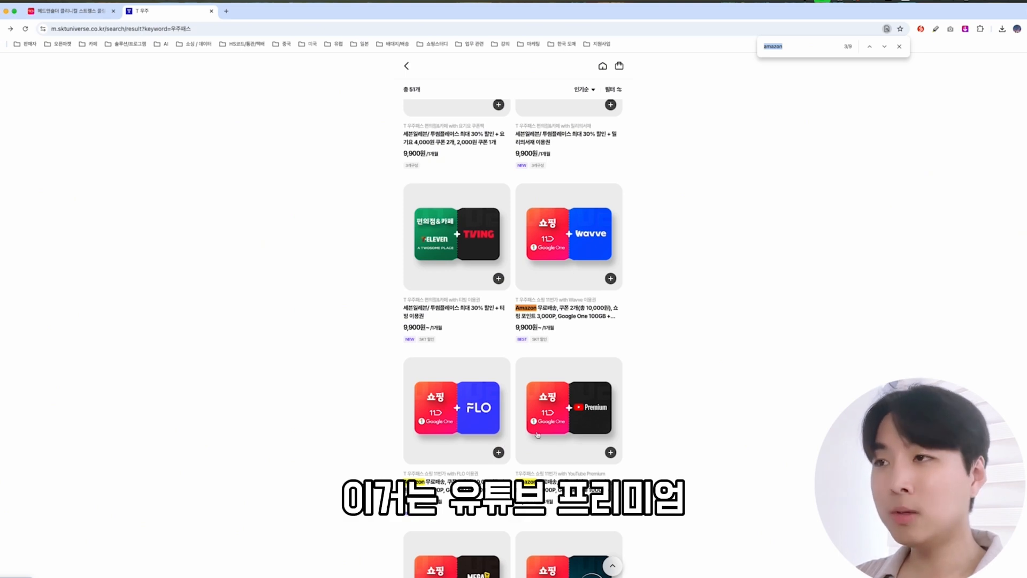
scroll(537, 435, down, 2)
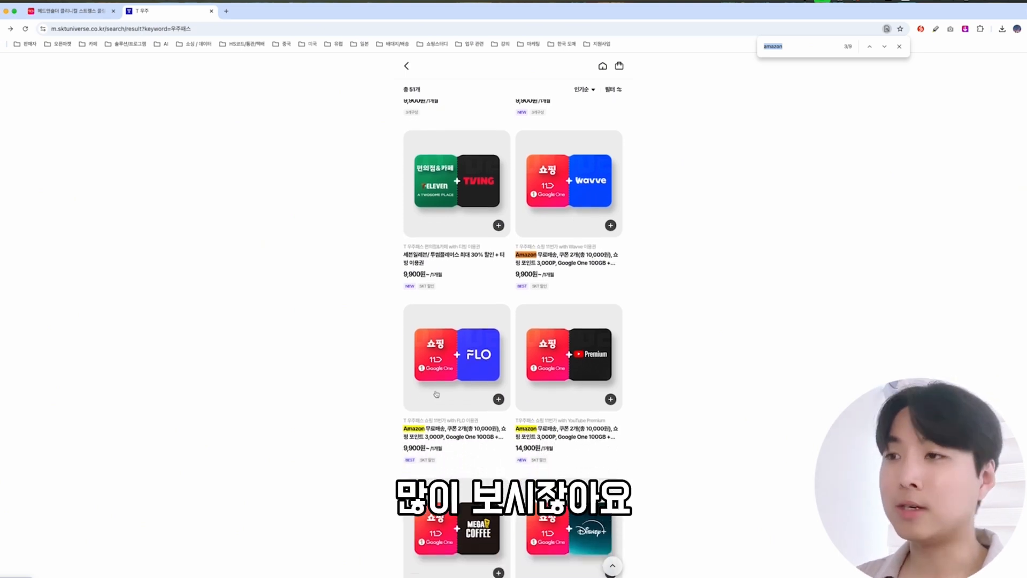
click(543, 403)
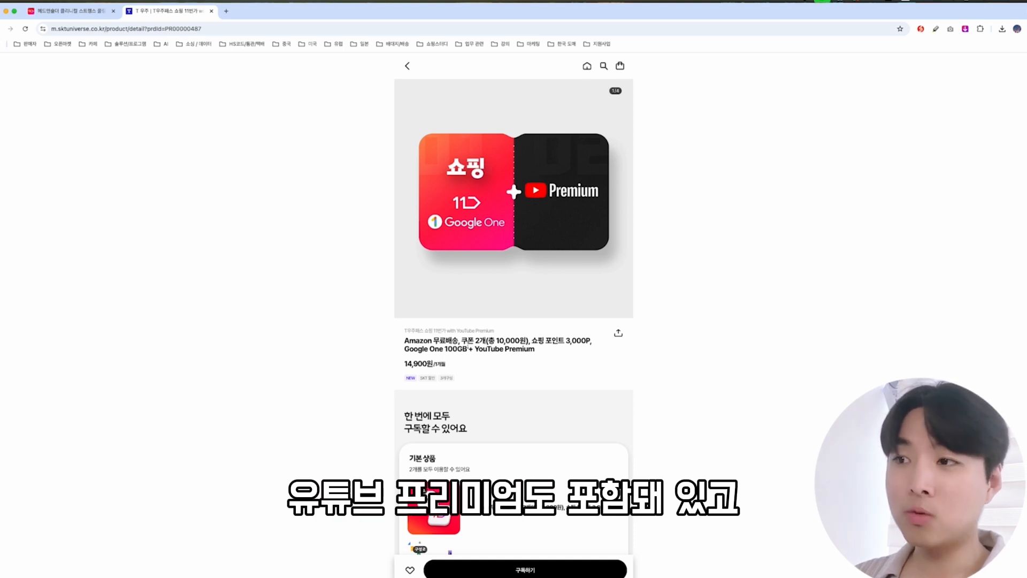
Review the YouTube Premium bundle's monthly price and included benefits.
drag(405, 365, 432, 365)
click(426, 375)
drag(536, 349, 588, 342)
click(475, 349)
click(535, 342)
click(584, 346)
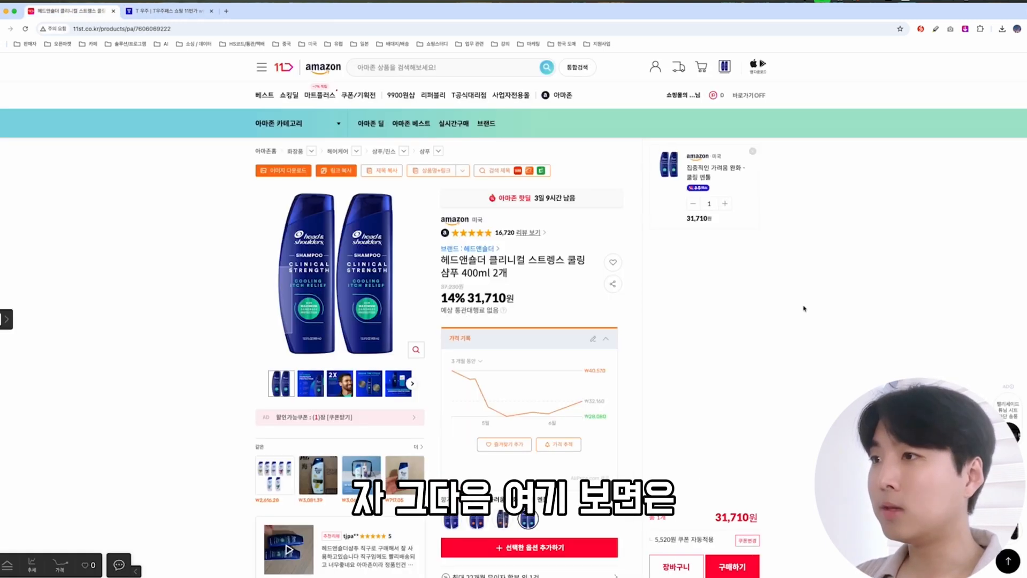
Proceed to the order page for the selected shampoo option on 11st and review its shipping discount and discount amount.
click(743, 569)
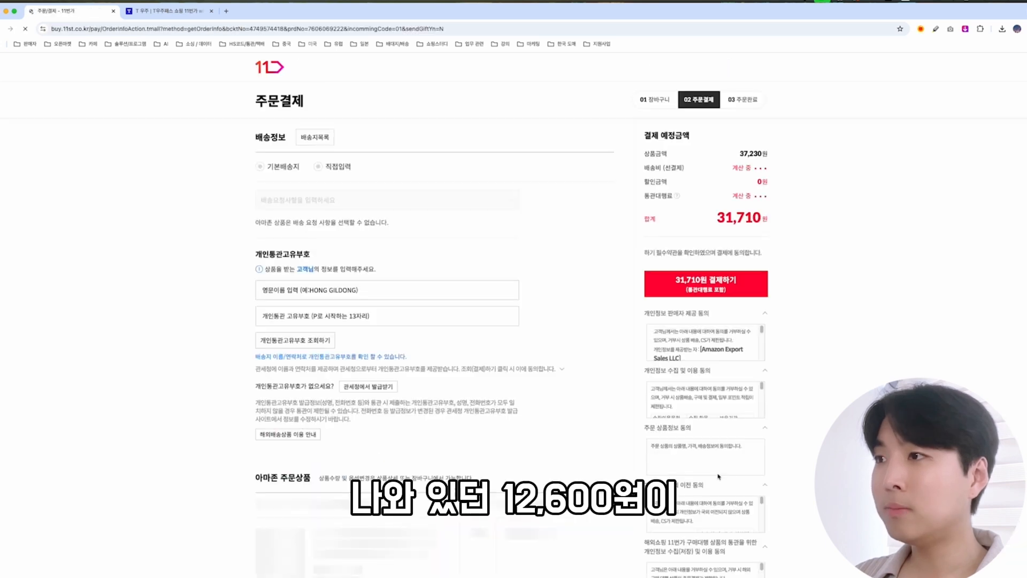
drag(643, 219, 765, 234)
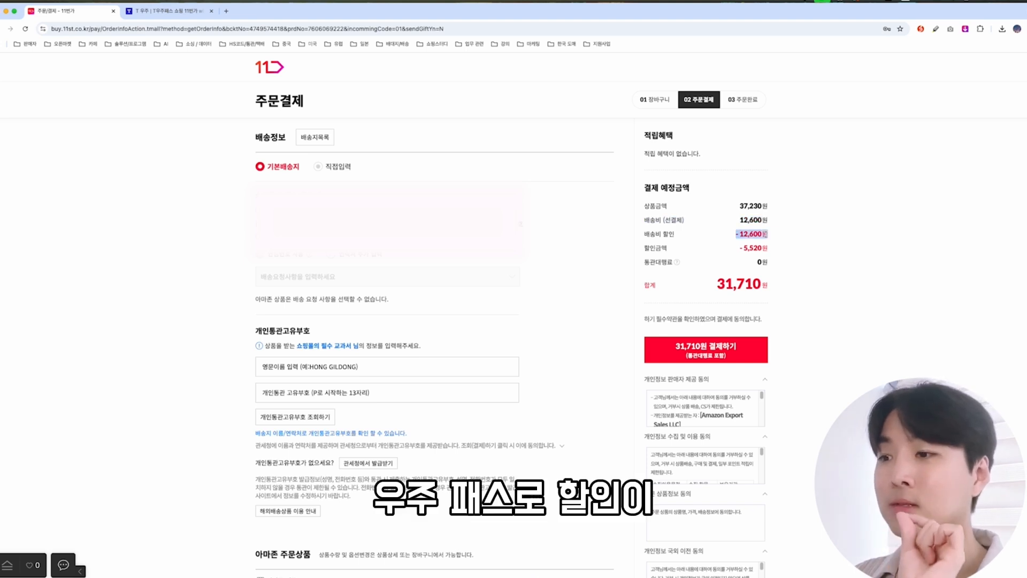
click(783, 242)
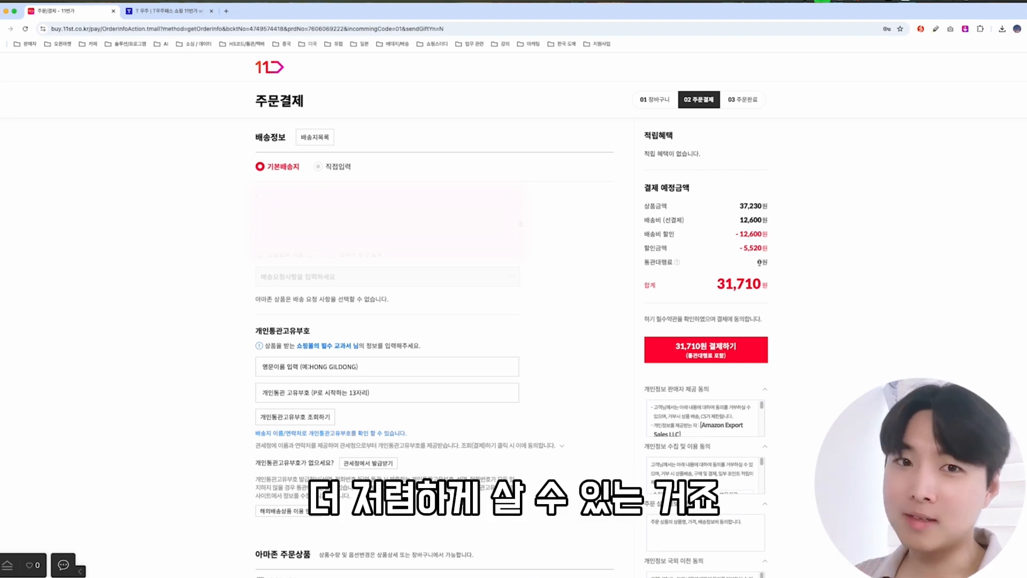
drag(742, 247, 761, 248)
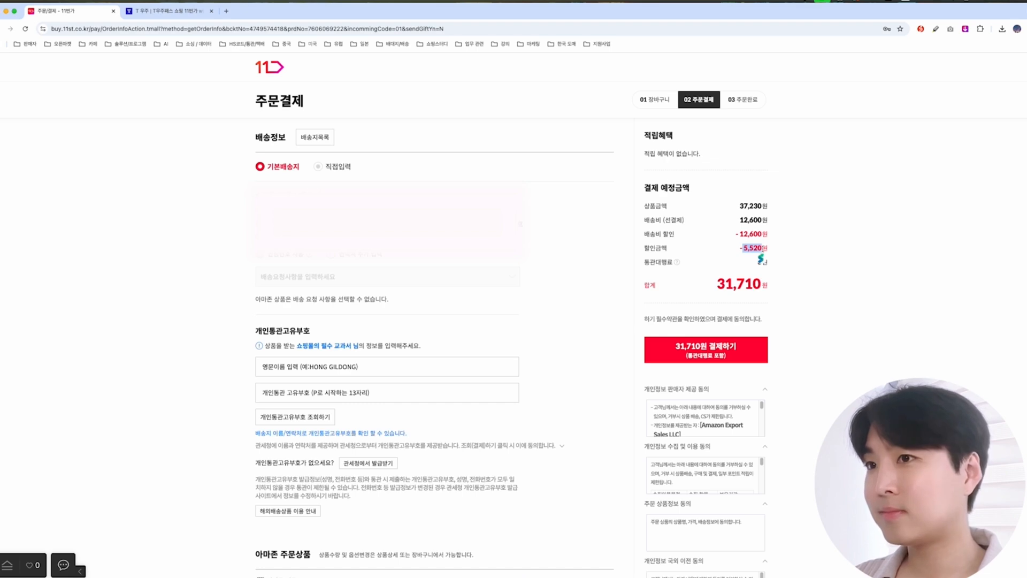
click(800, 273)
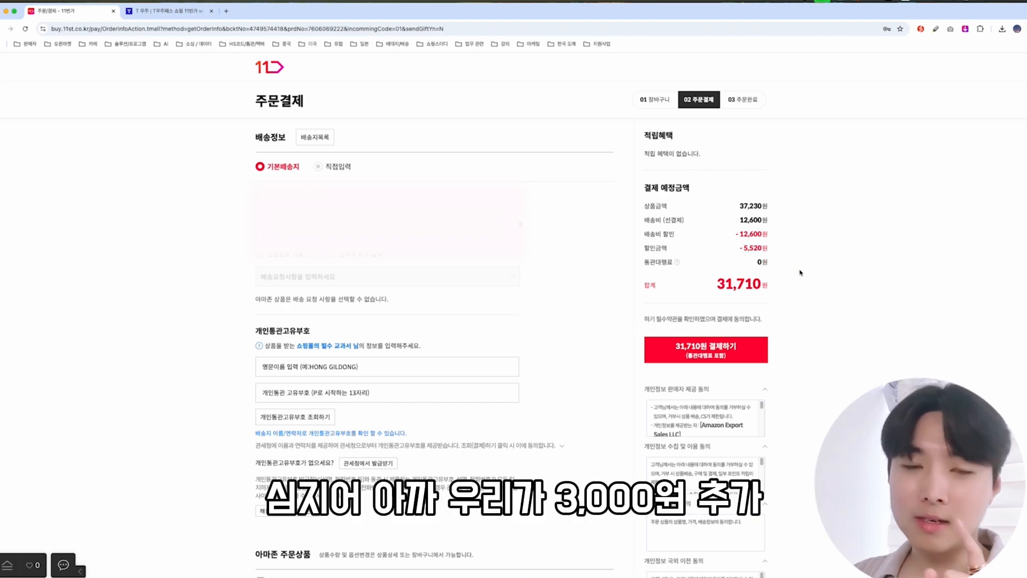
scroll(801, 273, down, 9)
scroll(630, 298, up, 9)
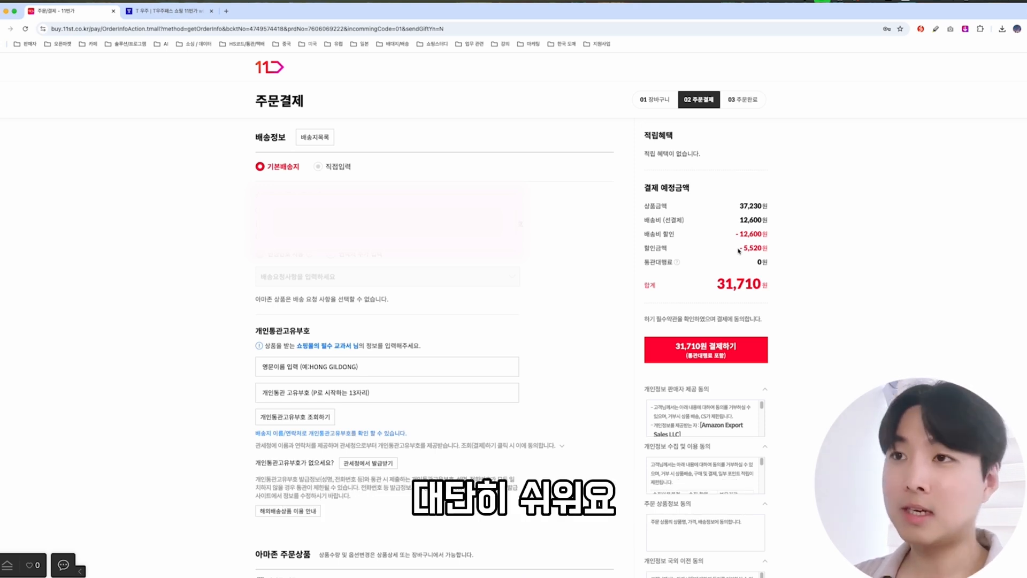
Switch the delivery information to direct entry (직접입력) and enter the recipient's name.
click(332, 166)
click(310, 199)
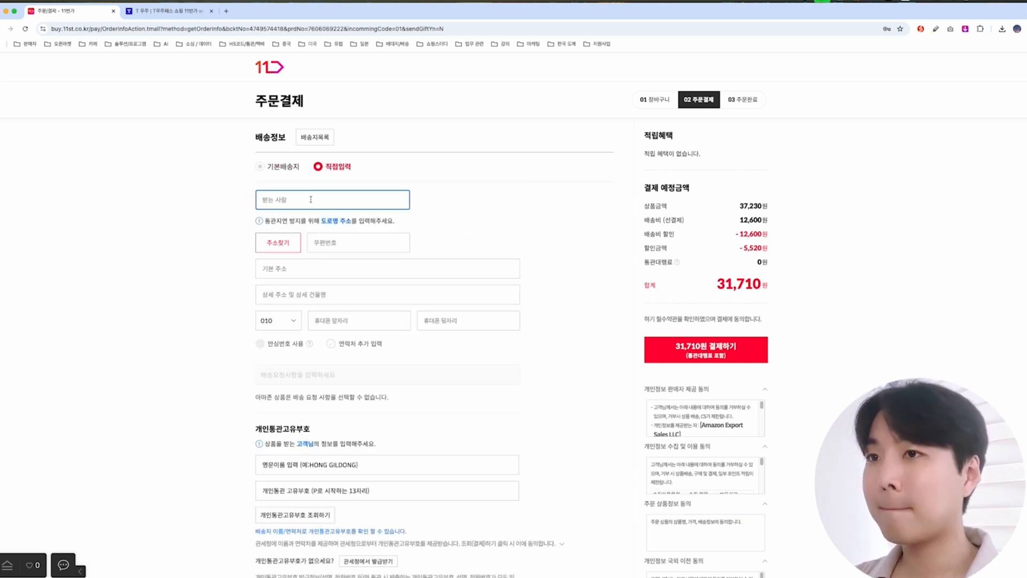
text(ghd)
key(BackSpace)
key(BackSpace)
text(hd)
key(BackSpace)
key(BackSpace)
key(BackSpace)
text(홍길동)
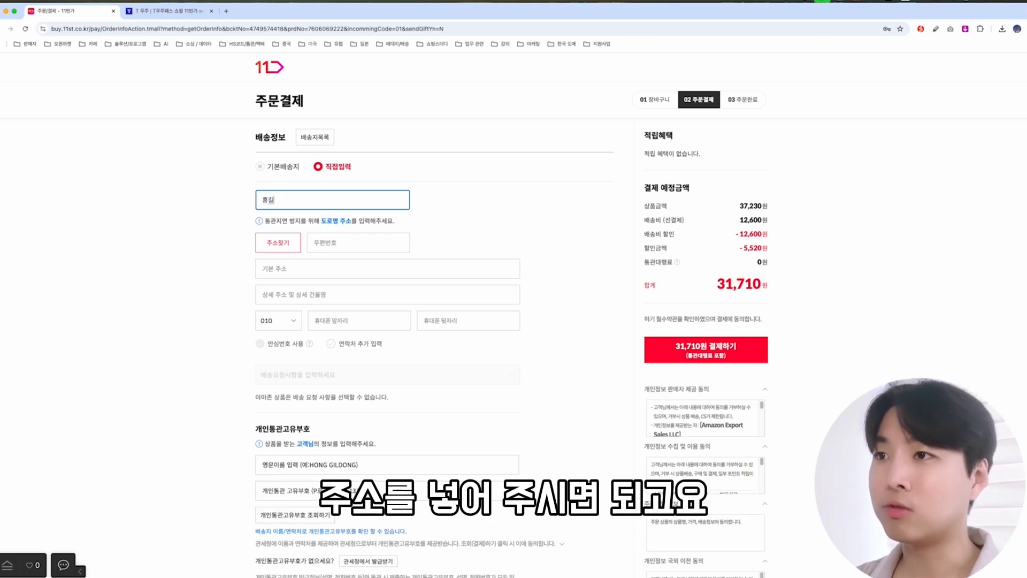
Search the address finder for "서울", choose the first result's road-name address, and enter "테스트" as the detailed address.
click(261, 240)
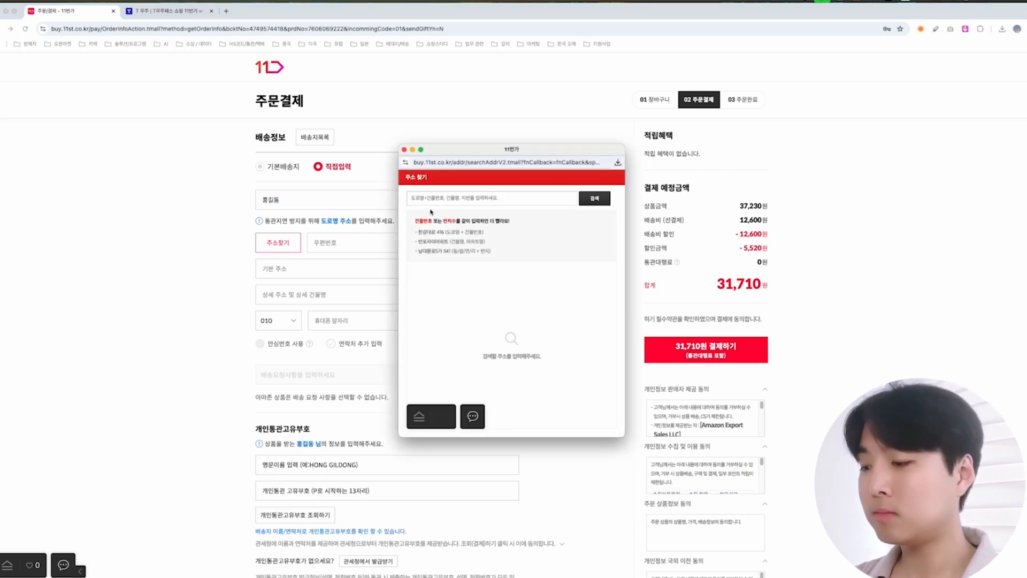
text(서울)
key(Return)
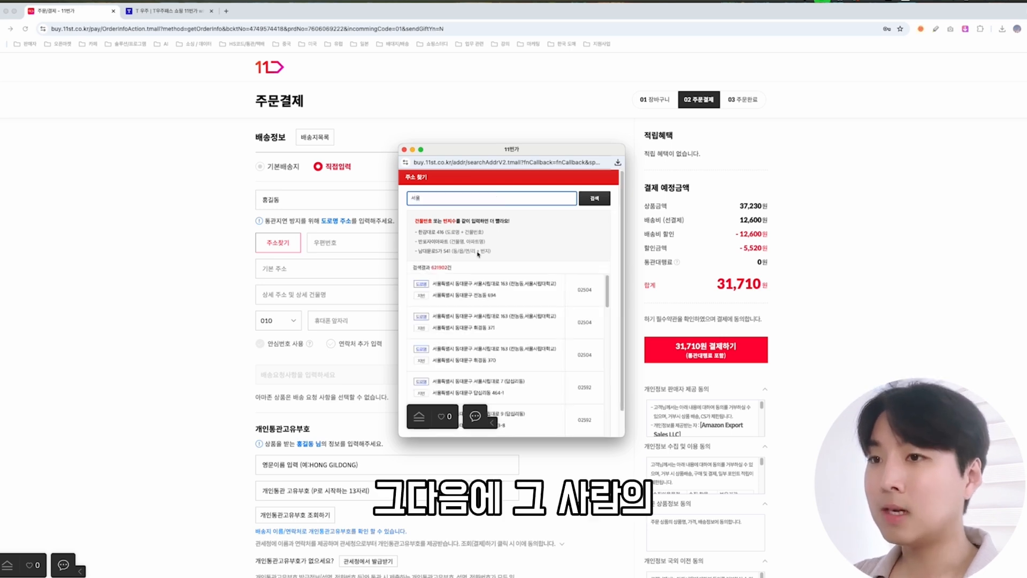
click(477, 282)
click(315, 298)
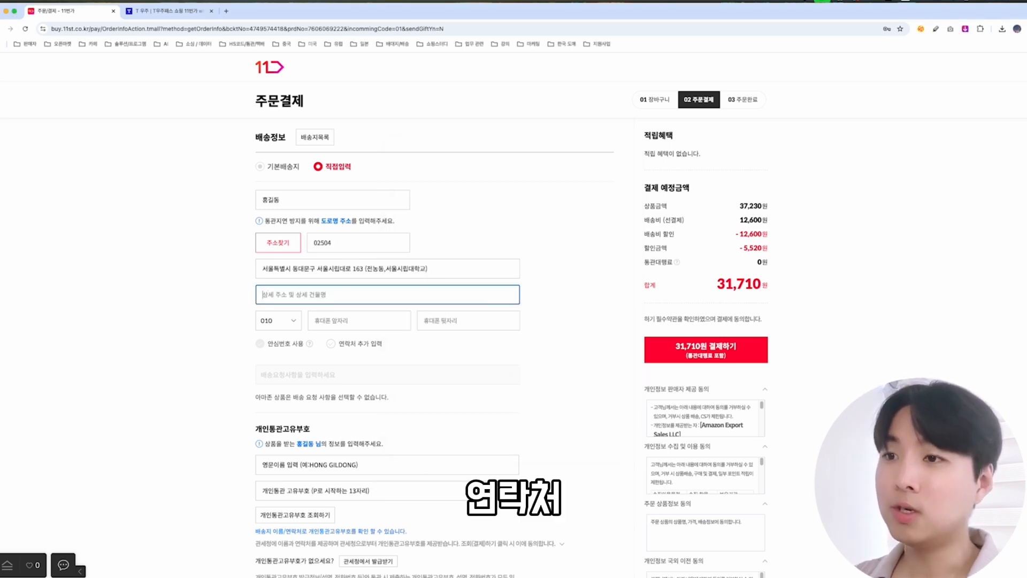
text(테스트)
Fill in the middle and last parts of the recipient's mobile phone number.
click(321, 320)
text(1234)
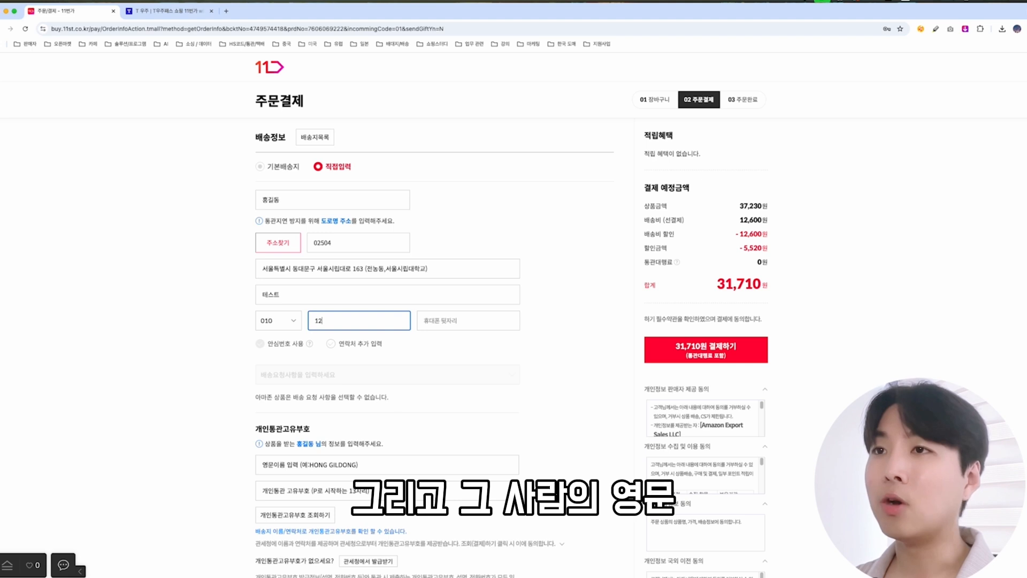
key(Tab)
text(1234)
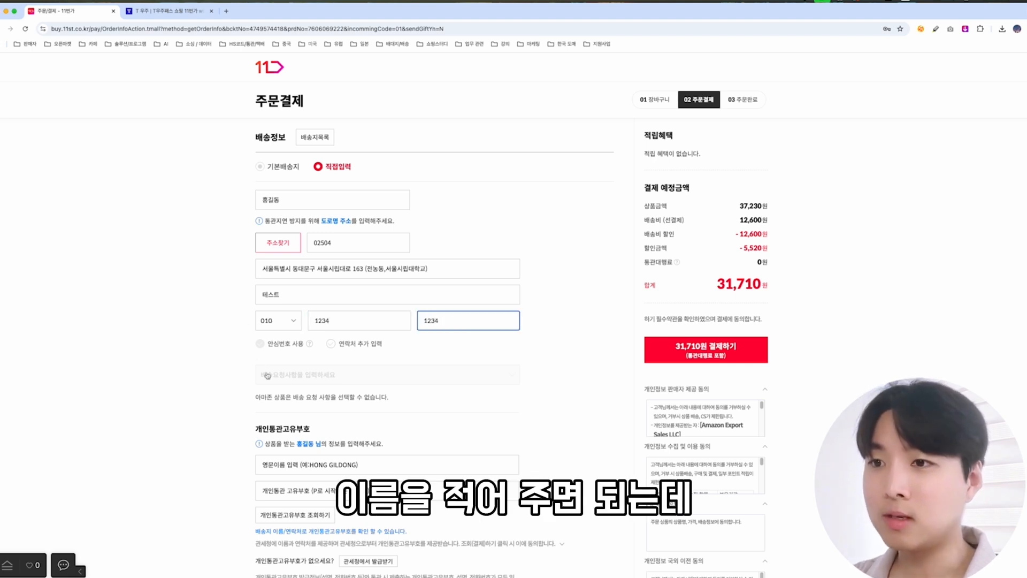
Enter the recipient's English name in capital letters in the personal customs clearance section (개인통관고유부호).
scroll(298, 390, down, 3)
click(298, 390)
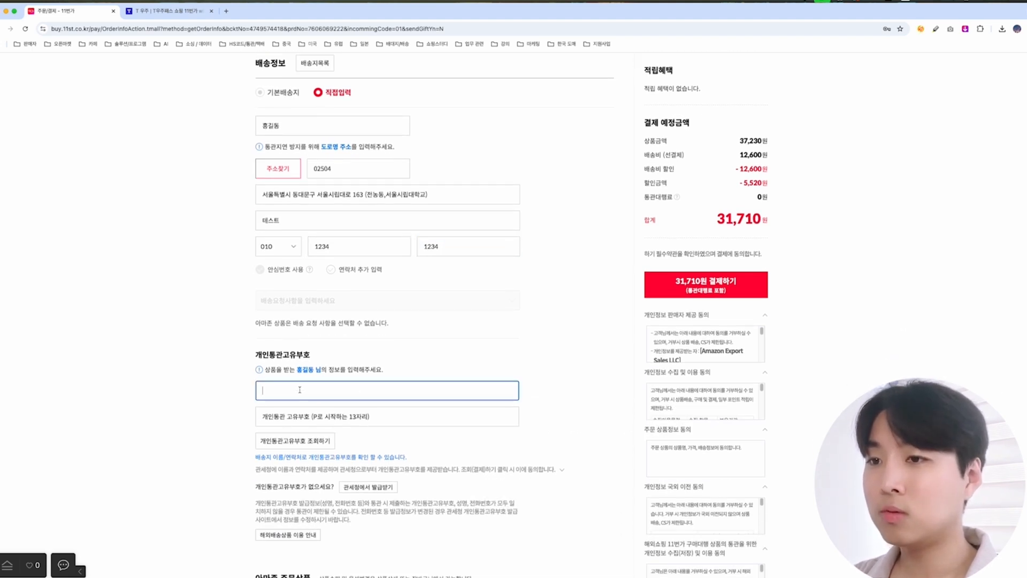
text(HOIG)
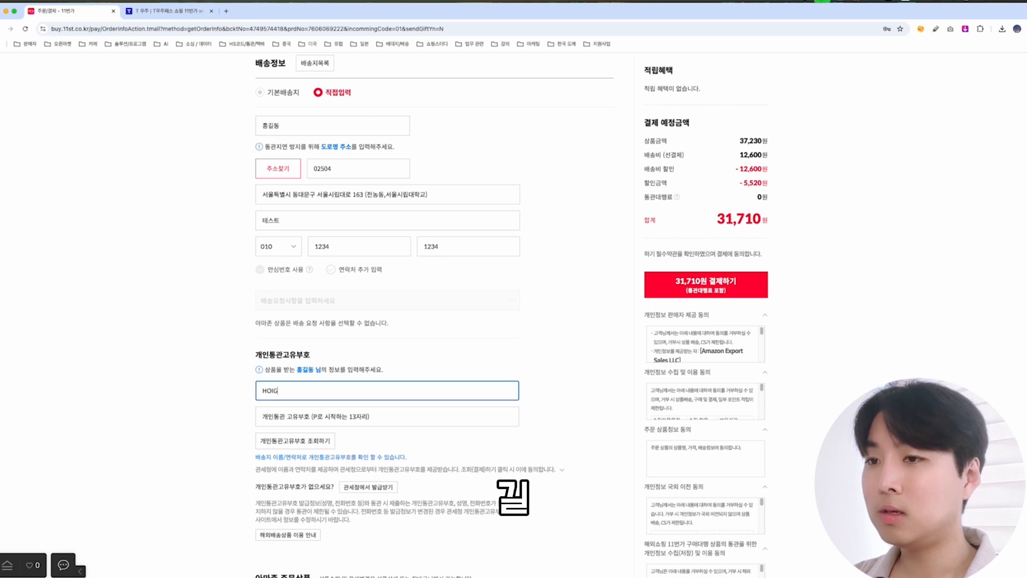
text(ONG )
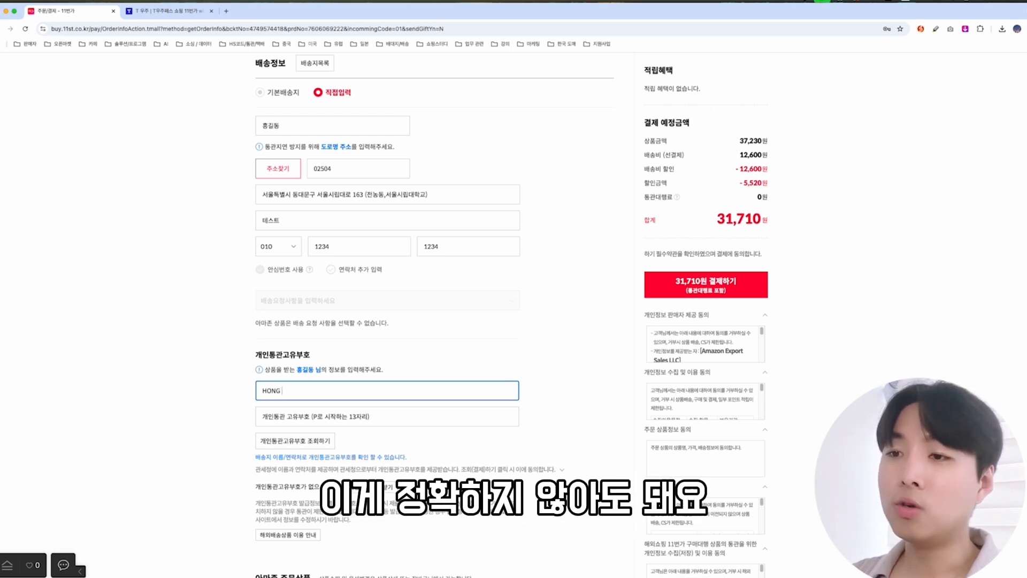
text(DIL DONG)
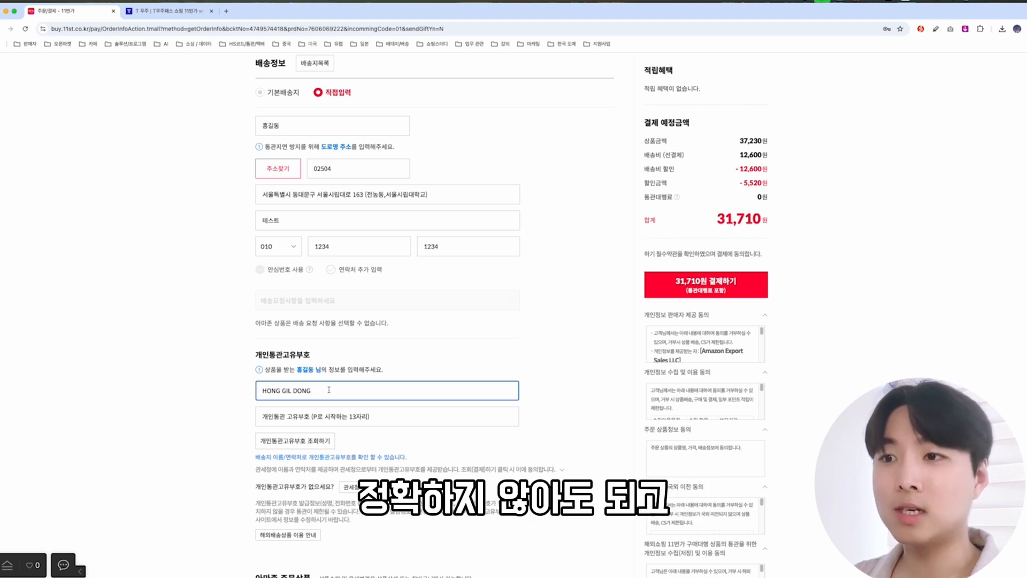
drag(329, 390, 247, 391)
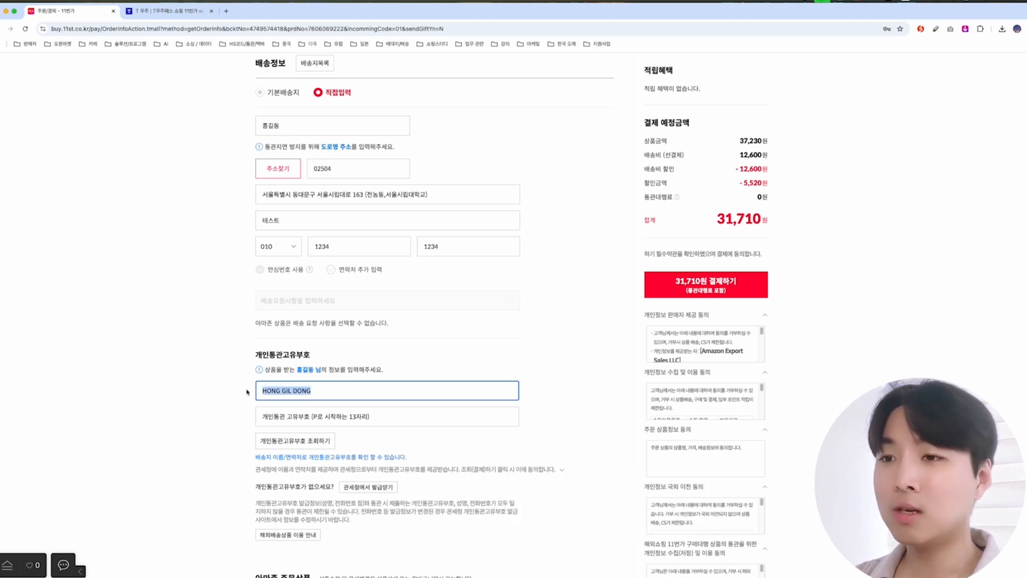
click(247, 391)
Enter the recipient's 13-character personal customs clearance code, starting with P.
click(300, 416)
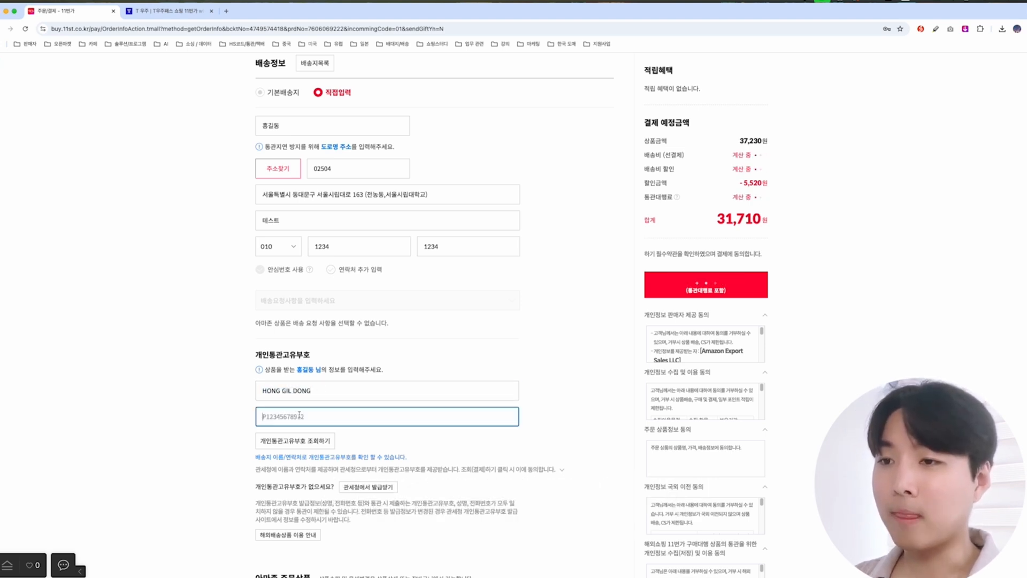
text(P123456789012)
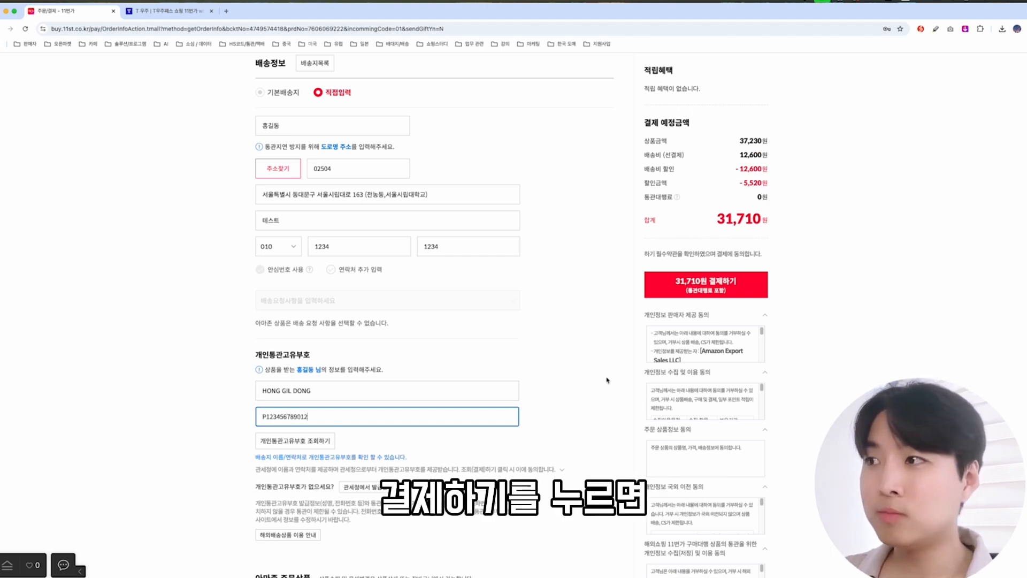
scroll(614, 409, down, 1)
click(617, 408)
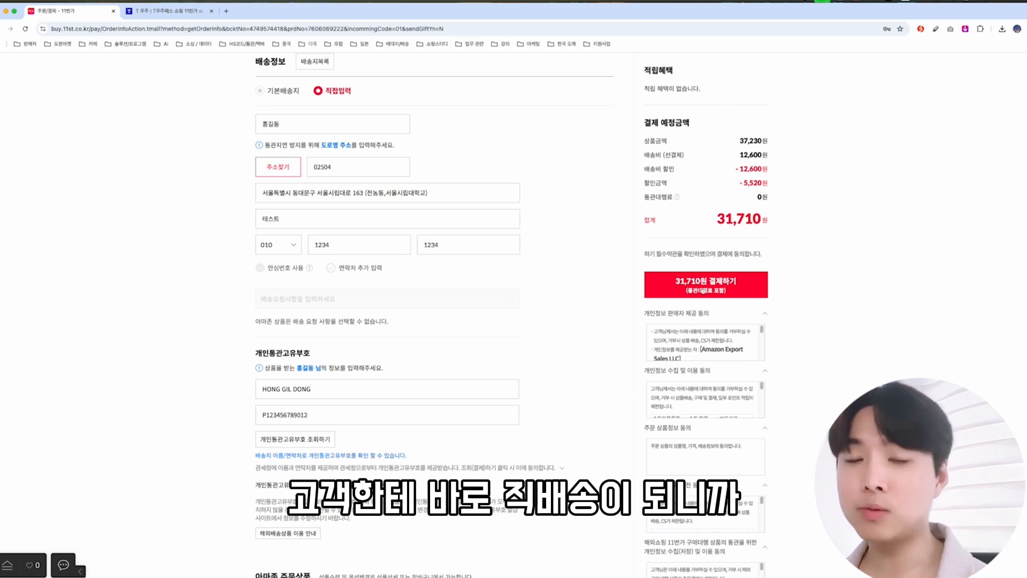